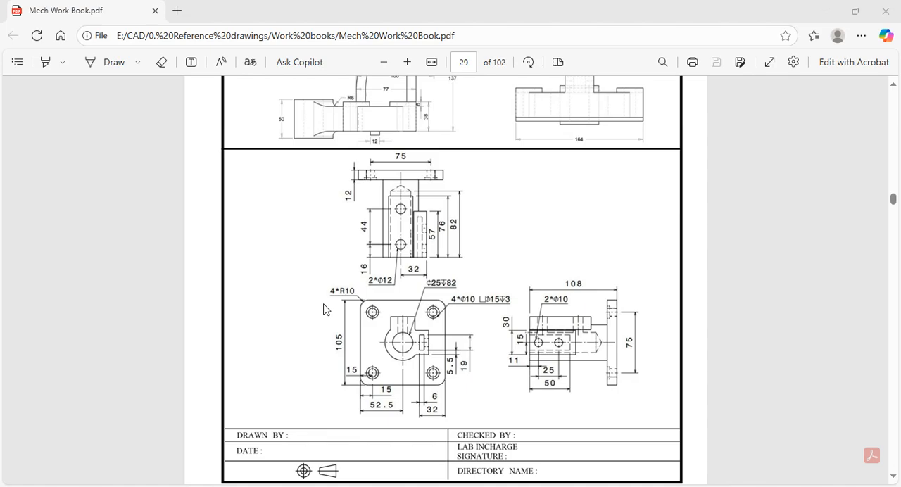
# Switch to Autodesk Inventor and create a new part from the metric Standard (mm).ipt template.
pyautogui.hotkey('alt', 'Tab')
pyautogui.press('Tab')
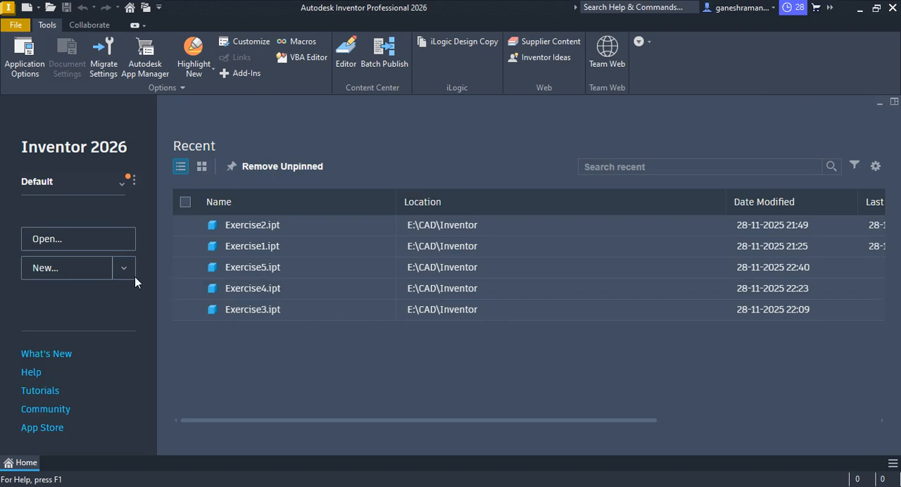
pyautogui.click(48, 272)
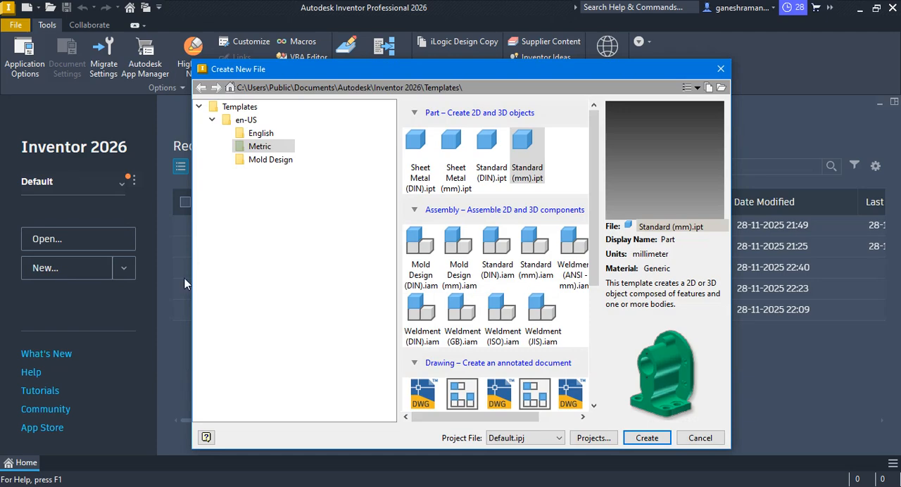
pyautogui.doubleClick(520, 144)
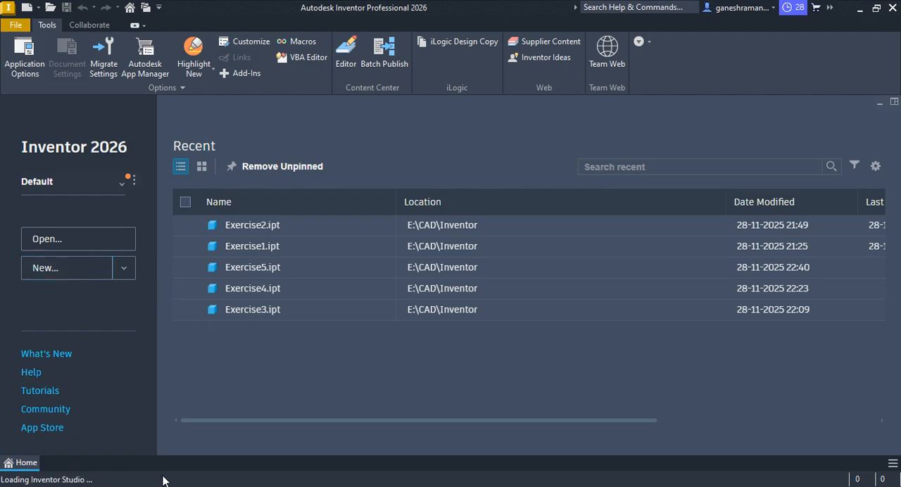
# Check the base plate's dimensions in the Mech Work Book PDF drawing and start a 2D sketch on the part's XZ plane.
pyautogui.hotkey('alt', 'Tab')
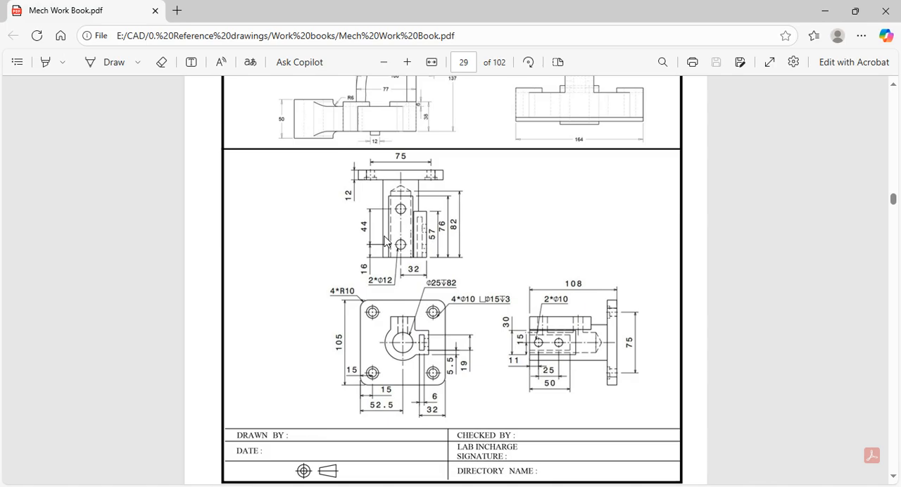
pyautogui.hotkey('alt', 'Tab')
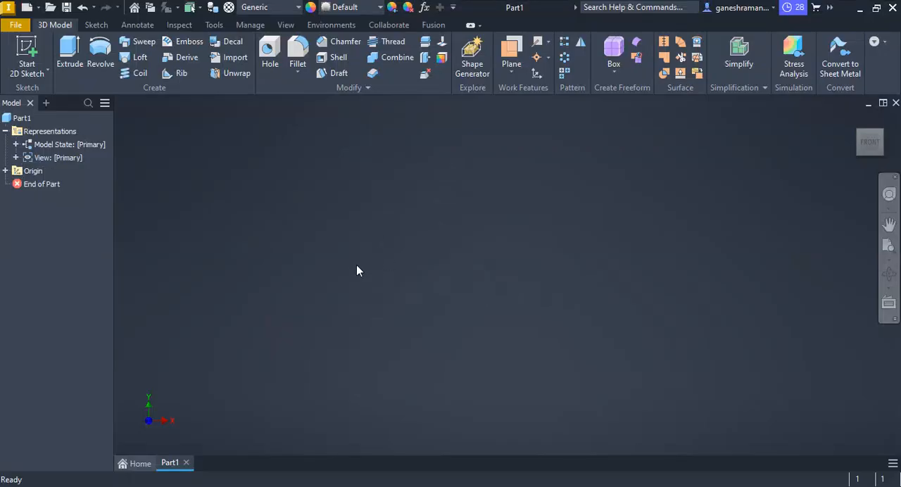
pyautogui.hotkey('alt', 'Tab')
pyautogui.hotkey('alt', 'Tab')
pyautogui.hotkey('alt', 'Tab')
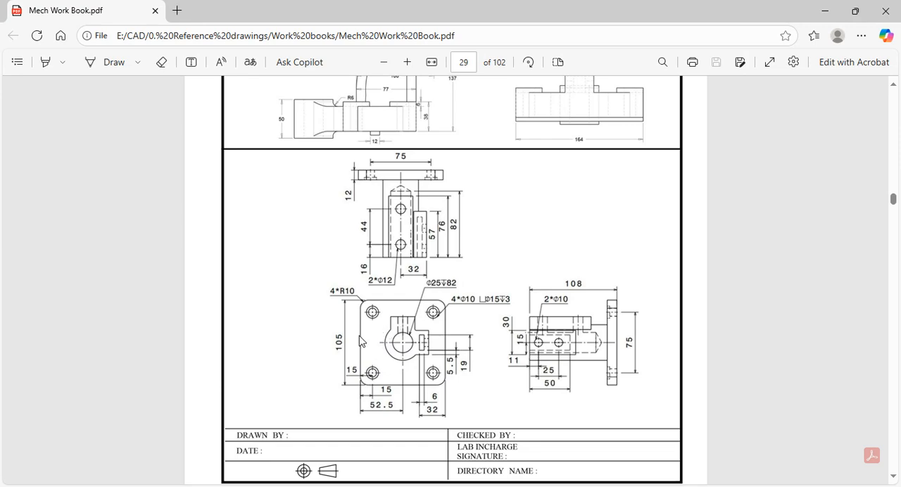
pyautogui.hotkey('alt', 'Tab')
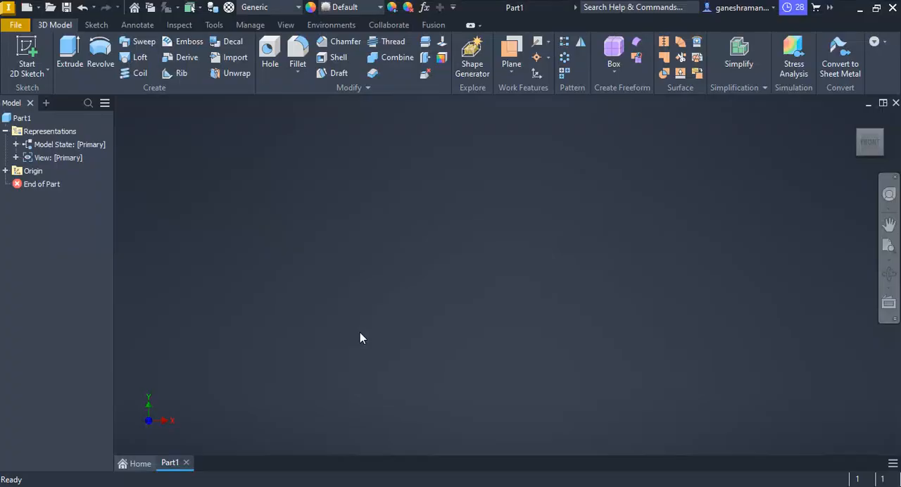
pyautogui.click(29, 48)
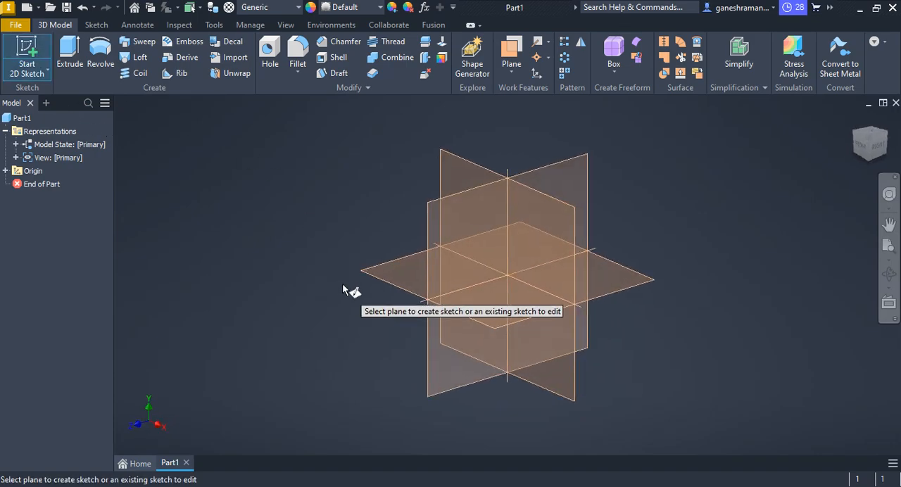
pyautogui.click(379, 269)
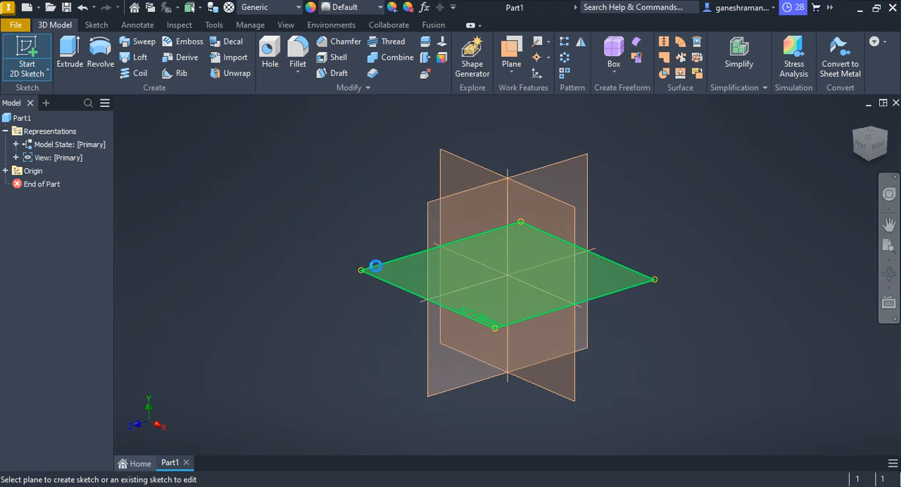
pyautogui.click(413, 278)
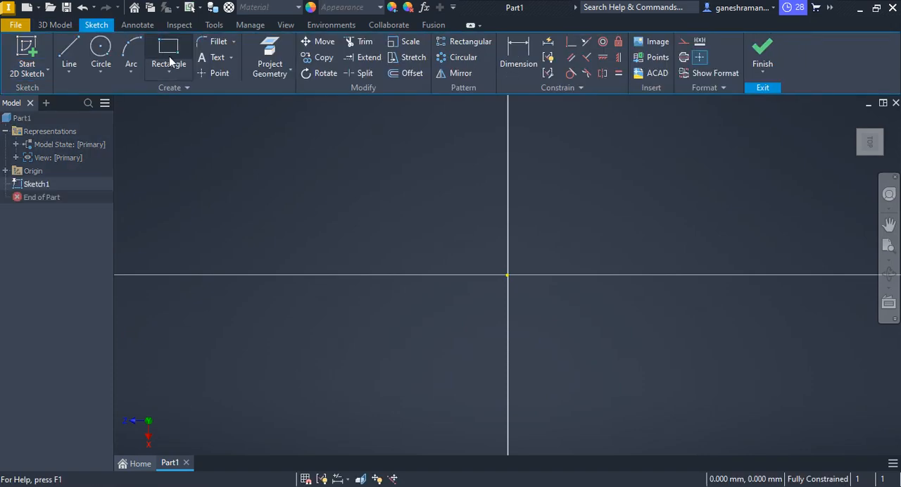
# Sketch a center-point rectangle on the origin, about 32 mm wide and 29 mm high.
pyautogui.click(170, 73)
pyautogui.click(176, 146)
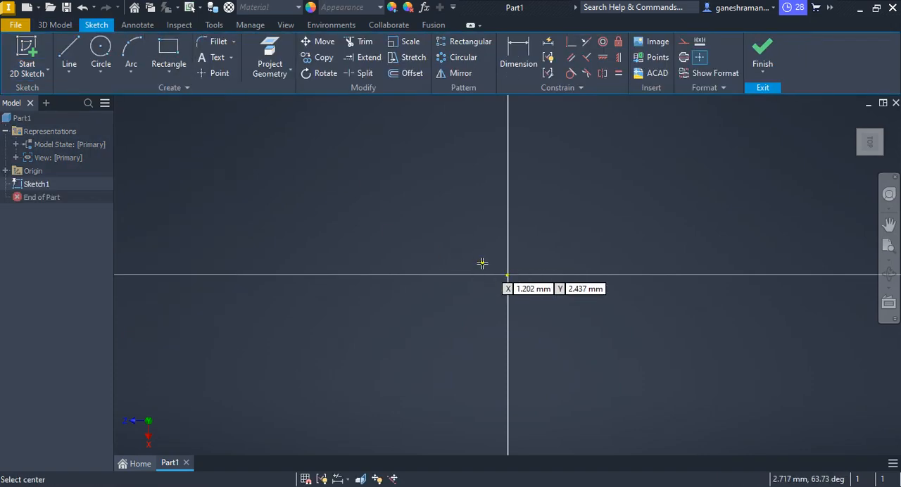
pyautogui.click(506, 274)
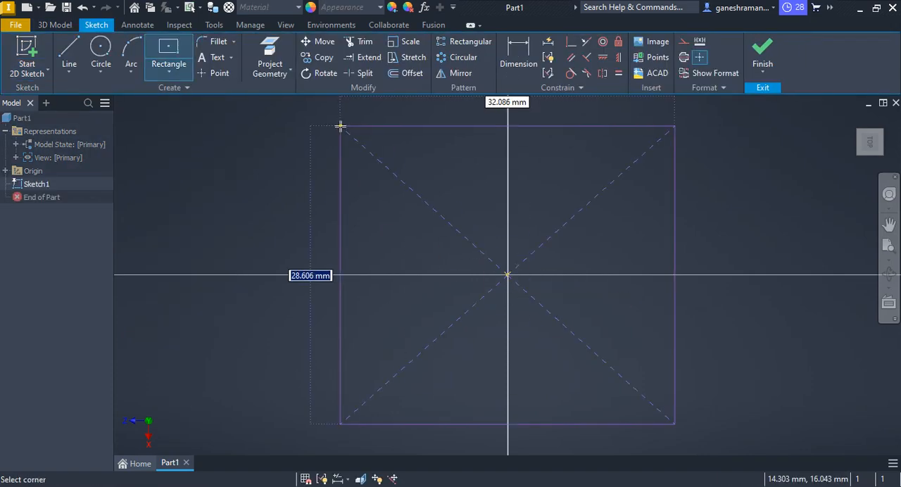
pyautogui.press('Escape')
pyautogui.press('Escape')
pyautogui.scroll(-3, 649, 244)
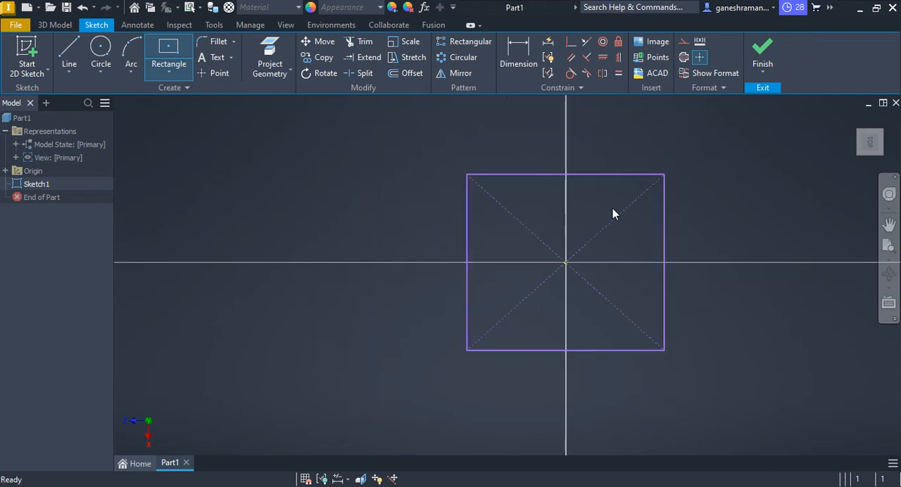
# Apply an equal constraint between one horizontal and one vertical side of the rectangle.
pyautogui.click(619, 73)
pyautogui.click(593, 175)
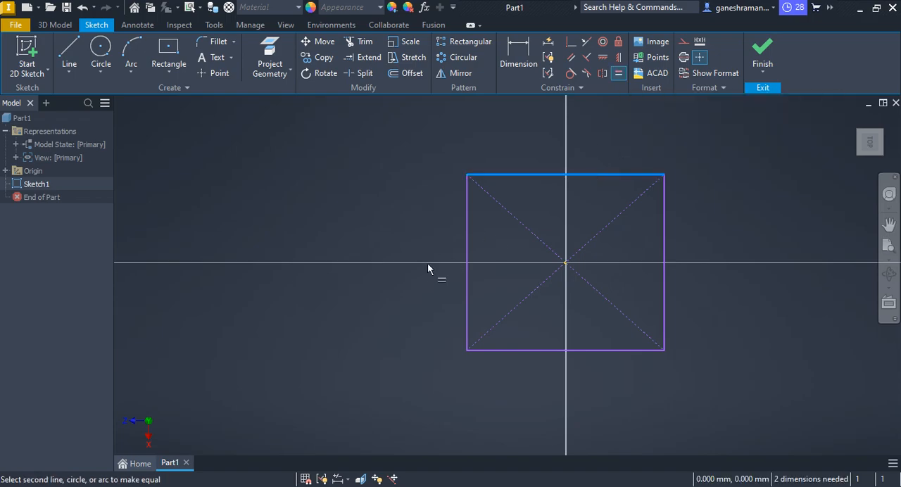
pyautogui.click(466, 247)
pyautogui.press('Escape')
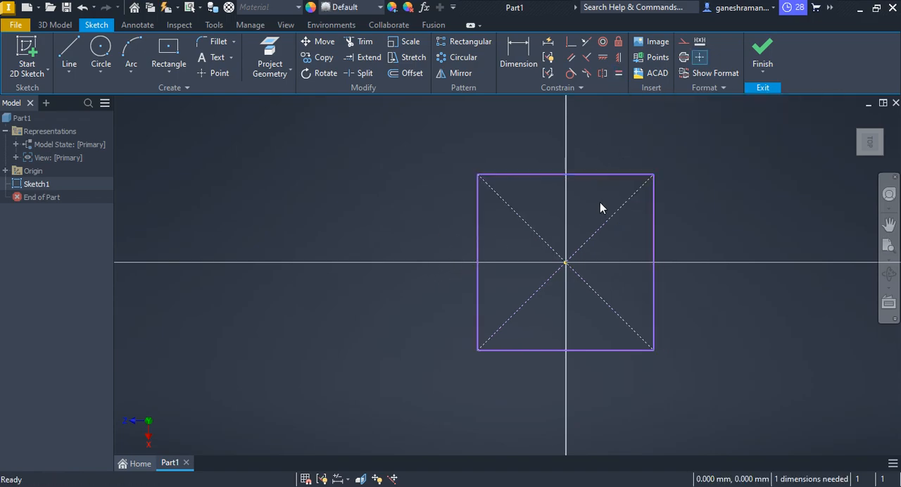
# Dimension the vertical side of the square as 105 mm.
pyautogui.click(520, 47)
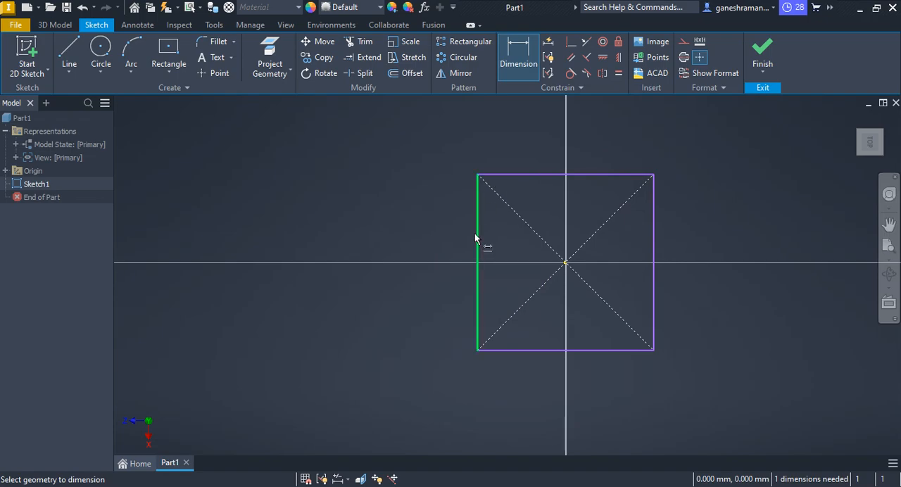
pyautogui.click(476, 232)
pyautogui.click(444, 227)
pyautogui.write('105')
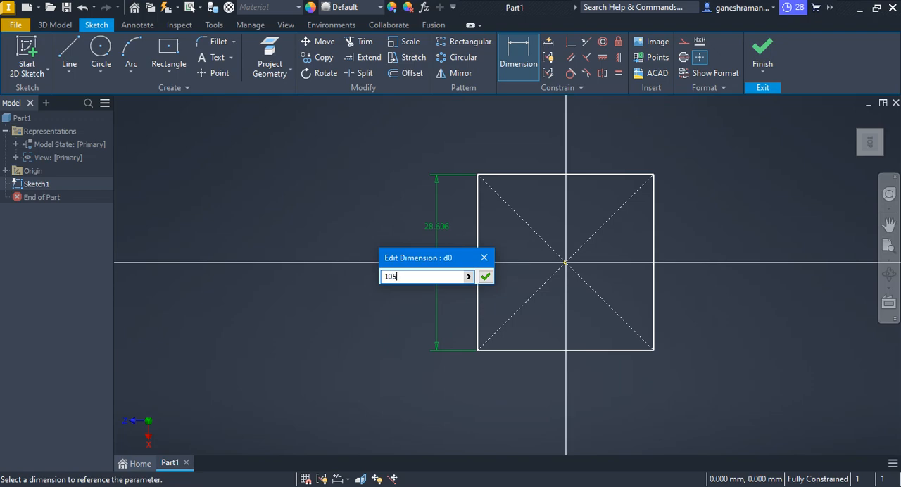
pyautogui.press('Return')
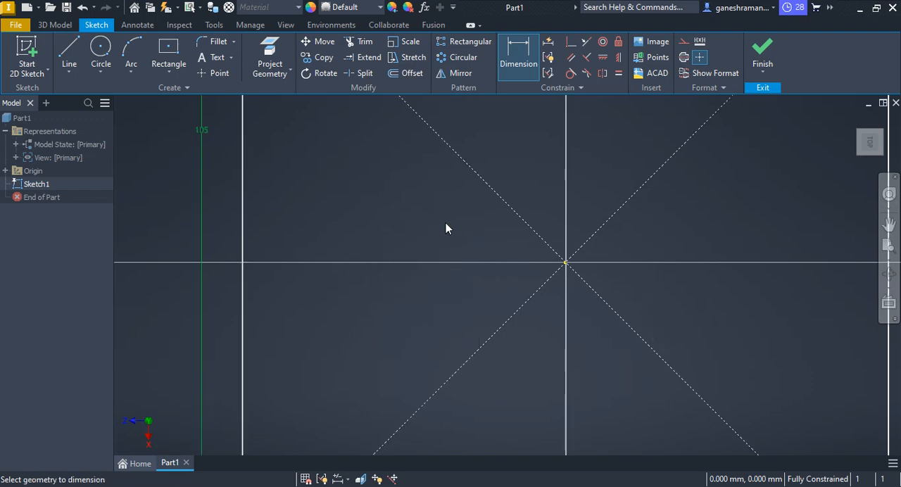
pyautogui.scroll(-4, 445, 222)
pyautogui.scroll(6, 699, 270)
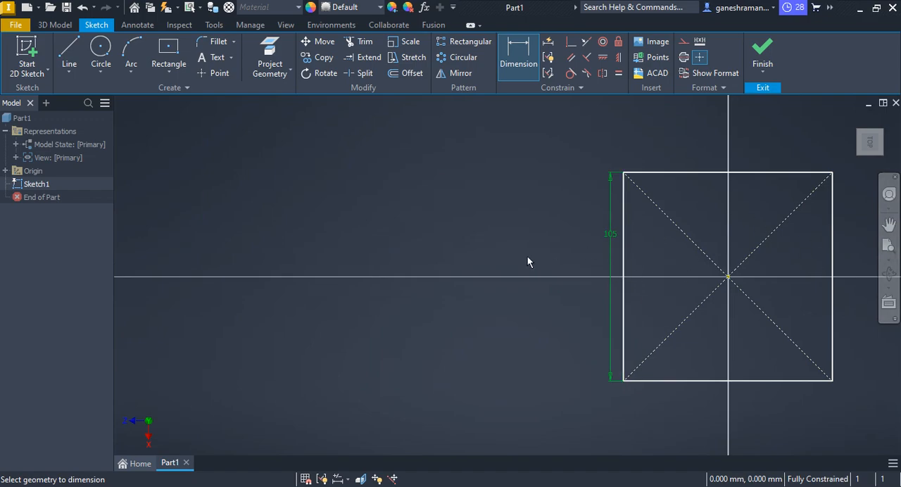
# Compare the square with the plate in the PDF drawing and finish the sketch.
pyautogui.hotkey('alt', 'Tab')
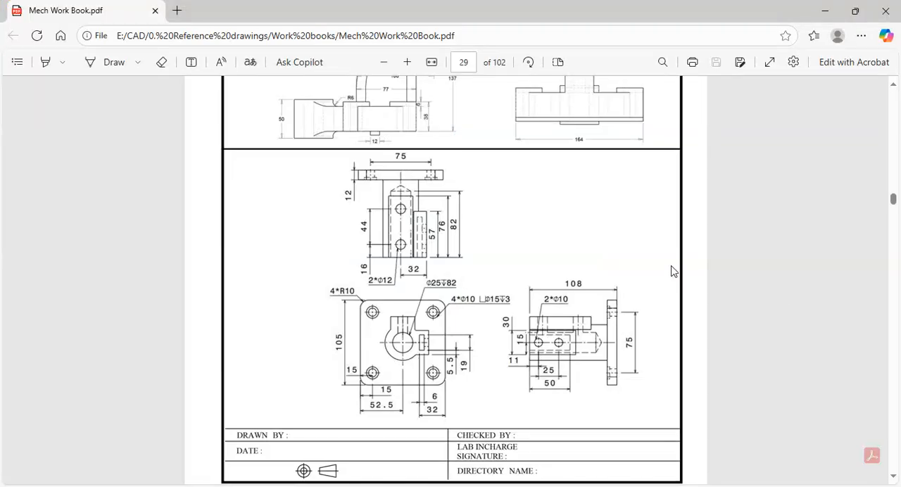
pyautogui.hotkey('alt', 'Tab')
pyautogui.hotkey('alt', 'Tab')
pyautogui.hotkey('alt', 'Tab')
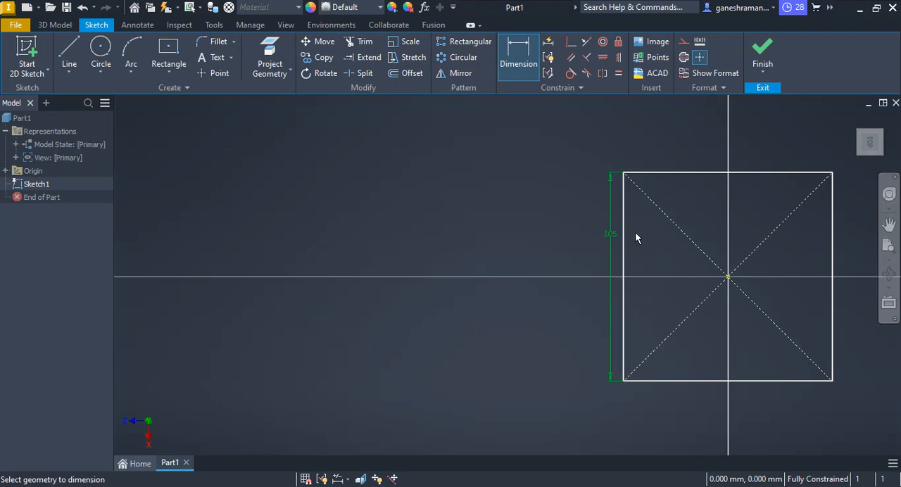
pyautogui.click(762, 51)
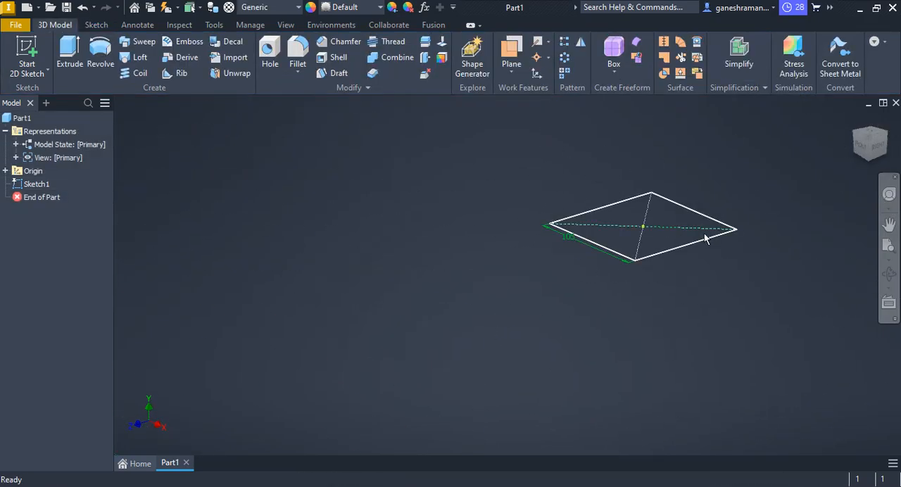
# Check the plate thickness in the PDF drawing and extrude the square profile upward by 12 mm.
pyautogui.hotkey('alt', 'Tab')
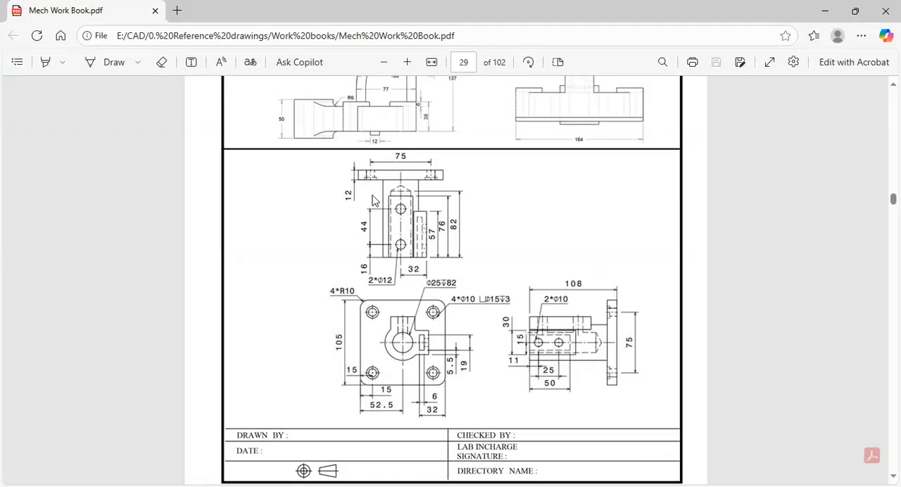
pyautogui.hotkey('alt', 'Tab')
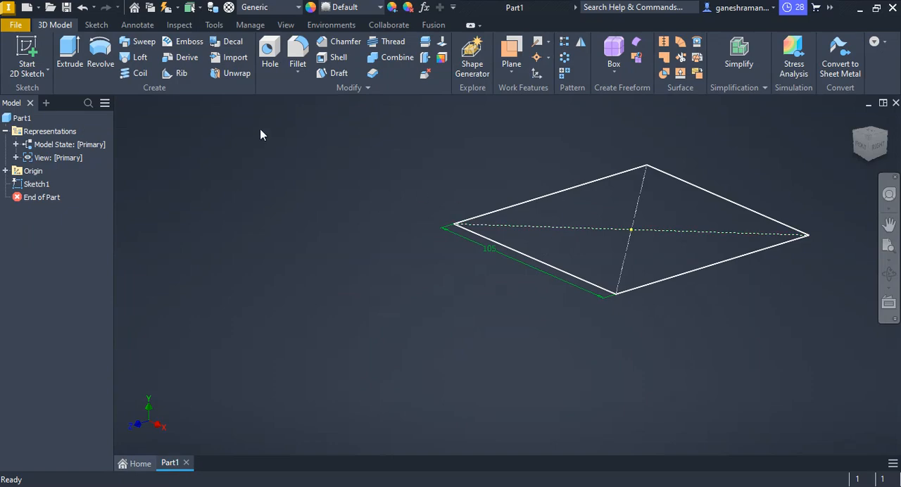
pyautogui.click(70, 53)
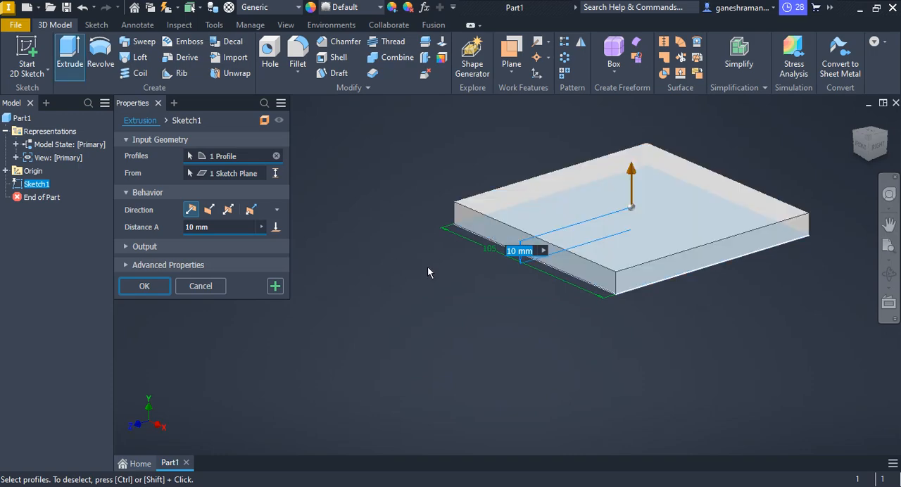
pyautogui.write('12')
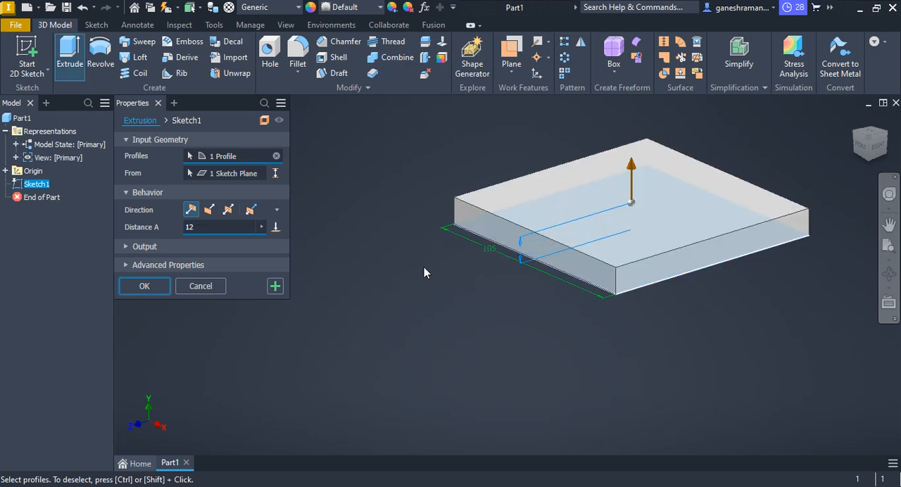
pyautogui.press('Return')
# Fillet the four vertical corner edges of the base plate with a 10 mm radius.
pyautogui.scroll(-1, 768, 216)
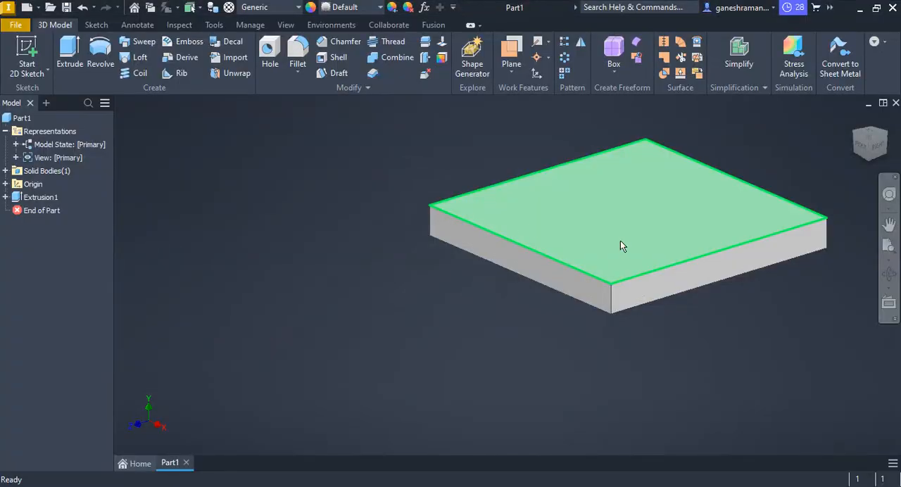
pyautogui.moveTo(655, 283)
pyautogui.keyDown('shift'); pyautogui.mouseDown(button='middle')
pyautogui.moveTo(561, 295)
pyautogui.moveTo(593, 289)
pyautogui.moveTo(615, 300)
pyautogui.moveTo(498, 308)
pyautogui.mouseUp(button='middle'); pyautogui.keyUp('shift')
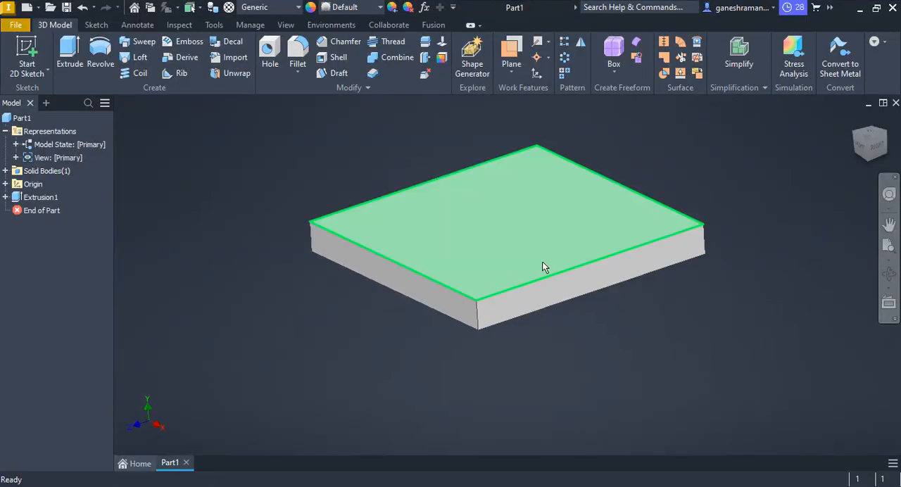
pyautogui.click(705, 244)
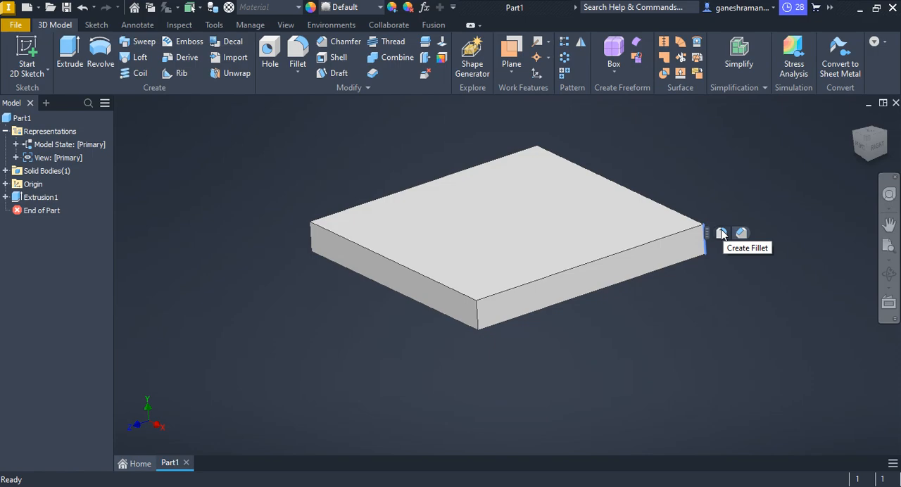
pyautogui.click(721, 233)
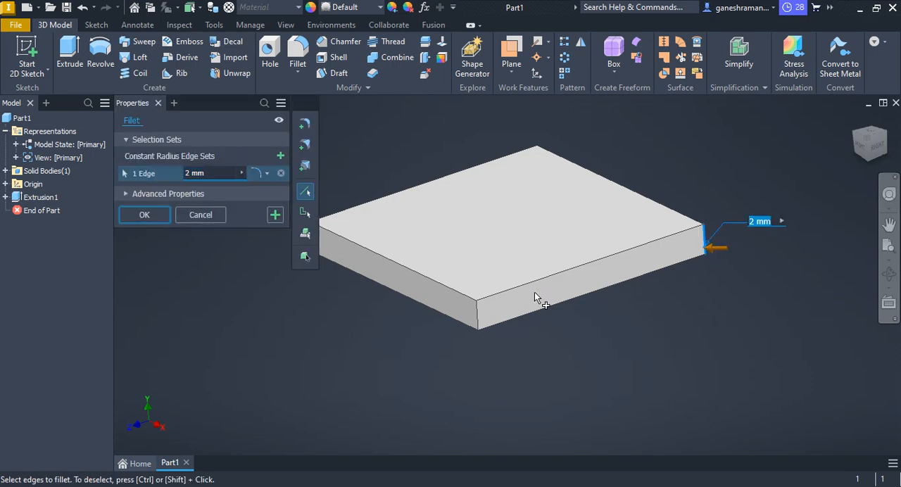
pyautogui.write('10')
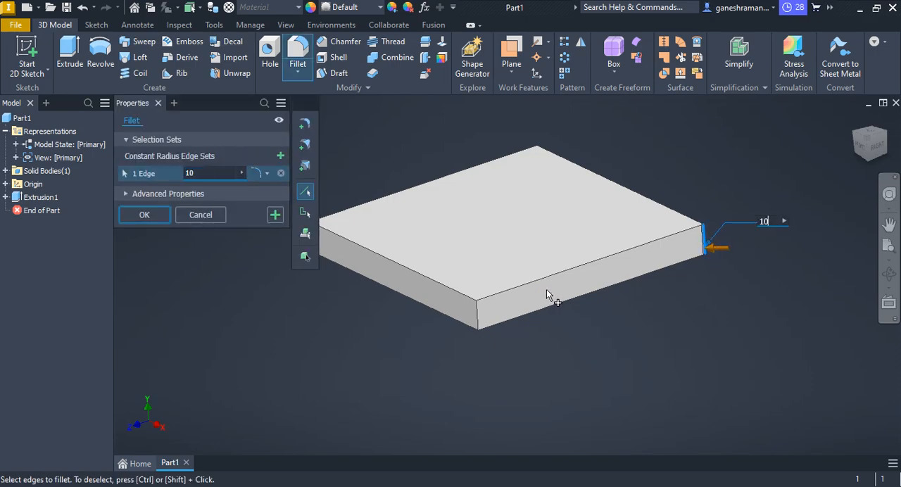
pyautogui.click(477, 317)
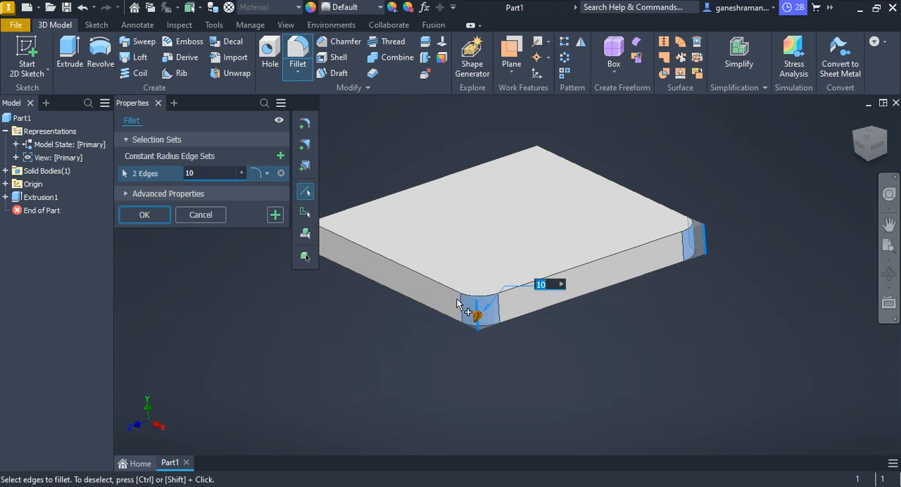
pyautogui.moveTo(326, 248); pyautogui.dragTo(371, 253, button='middle')
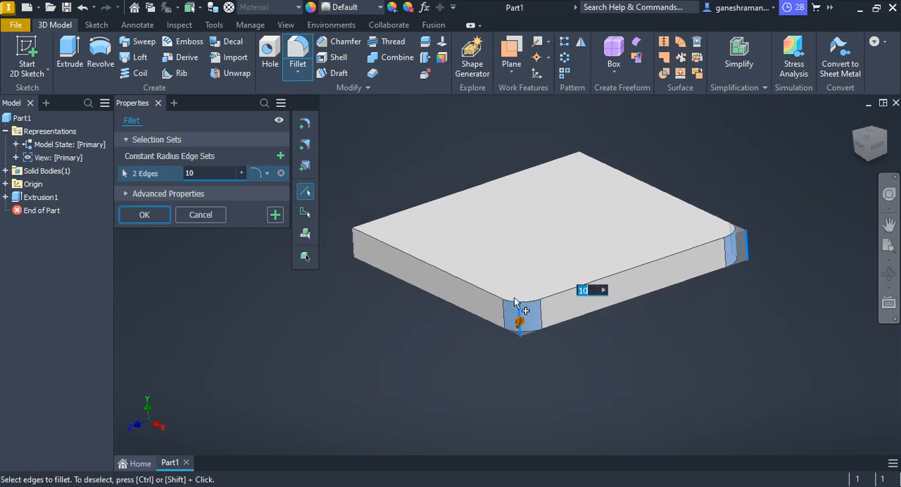
pyautogui.click(359, 242)
pyautogui.keyDown('shift'); pyautogui.moveTo(589, 281); pyautogui.dragTo(628, 314, button='middle'); pyautogui.keyUp('shift')
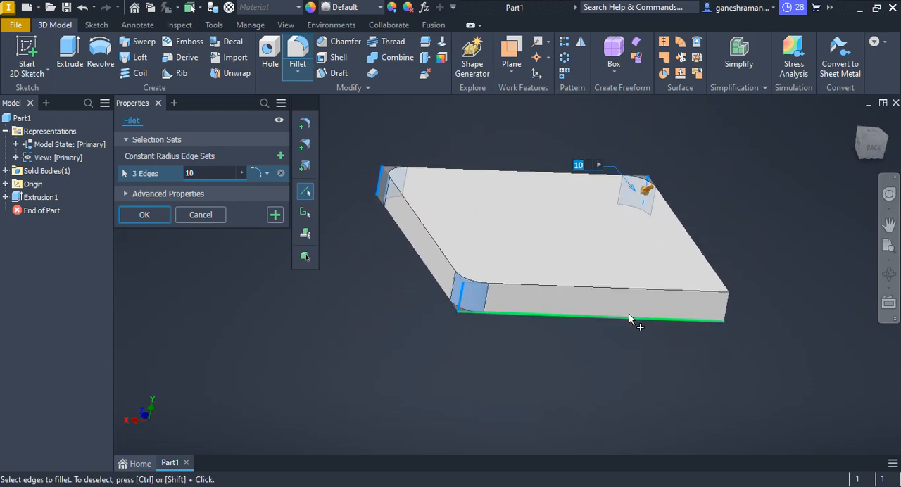
pyautogui.click(726, 304)
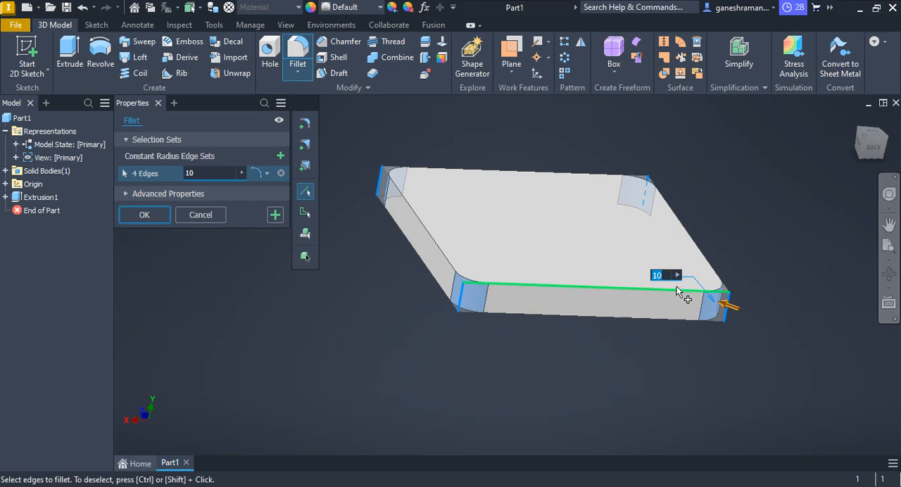
pyautogui.rightClick(743, 204)
pyautogui.click(808, 198)
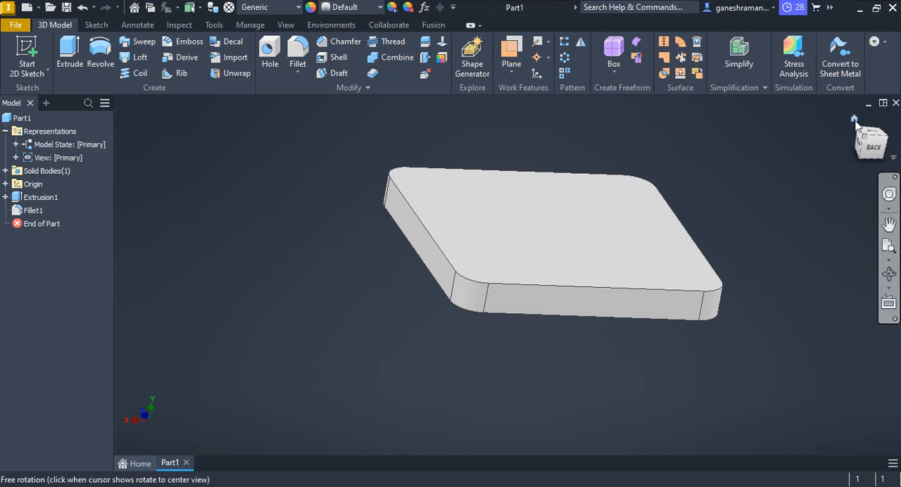
# Check the mounting-hole callout in the PDF drawing and start a hole with a counterbore seat.
pyautogui.click(854, 119)
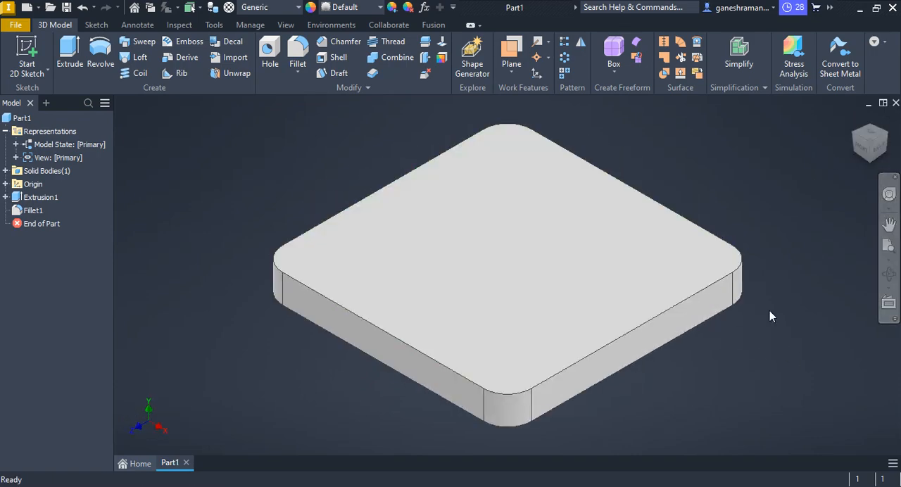
pyautogui.hotkey('alt', 'Tab')
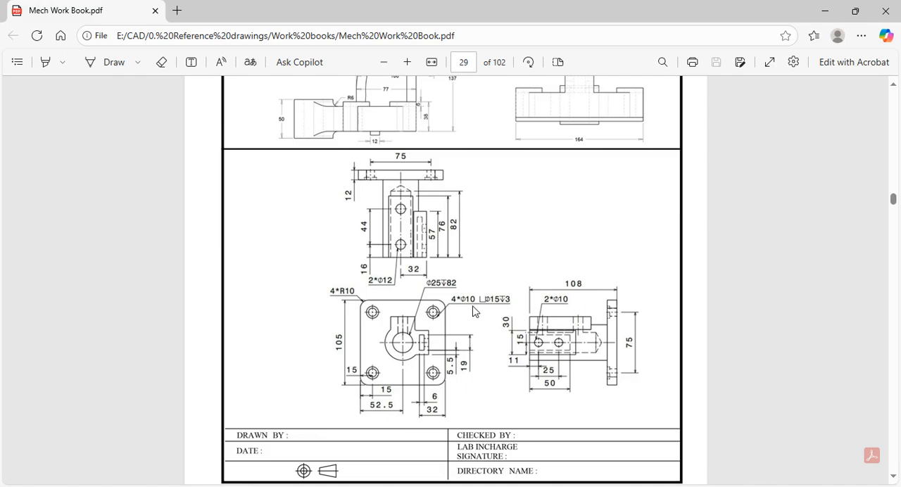
pyautogui.hotkey('alt', 'Tab')
pyautogui.moveTo(479, 262); pyautogui.dragTo(370, 254, button='middle')
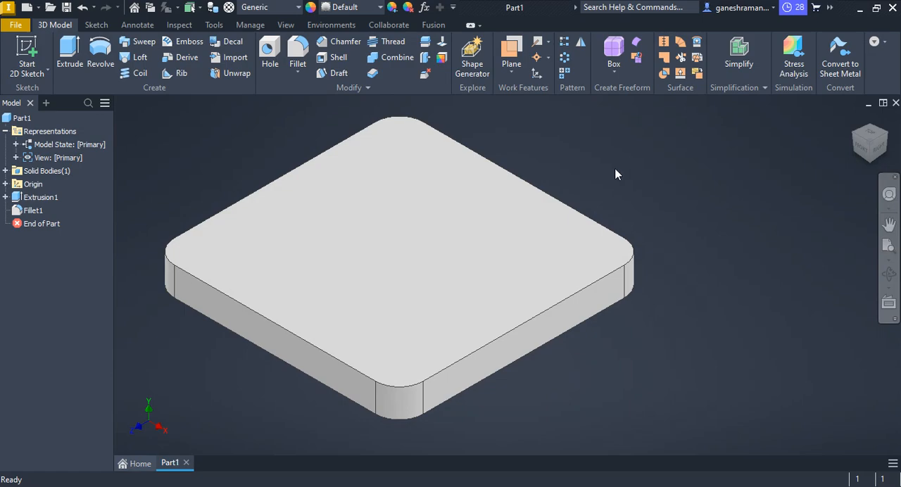
pyautogui.click(269, 50)
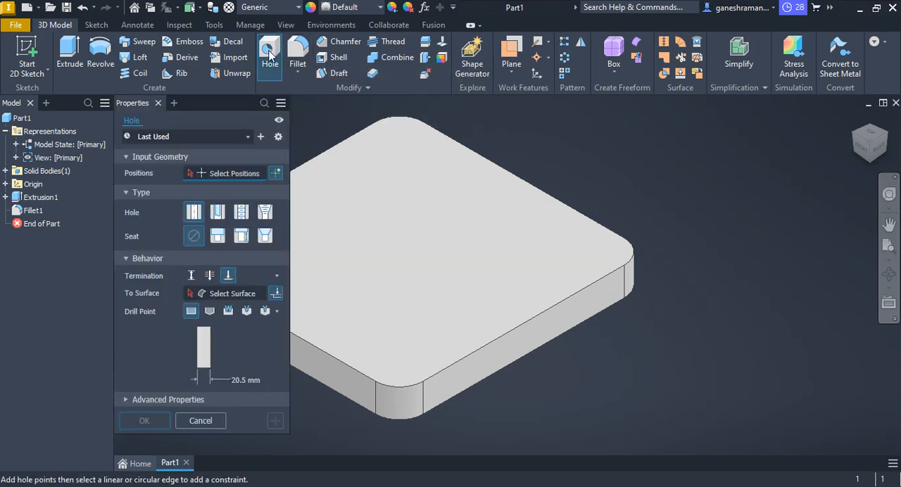
pyautogui.click(218, 236)
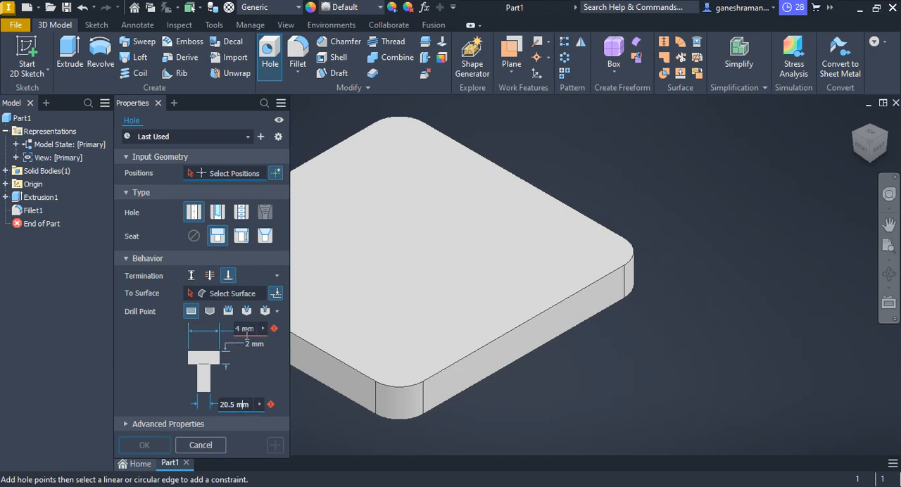
# Check the counterbore callout in the PDF drawing and set the counterbore diameter to 15 mm and depth to 3 mm.
pyautogui.hotkey('alt', 'Tab')
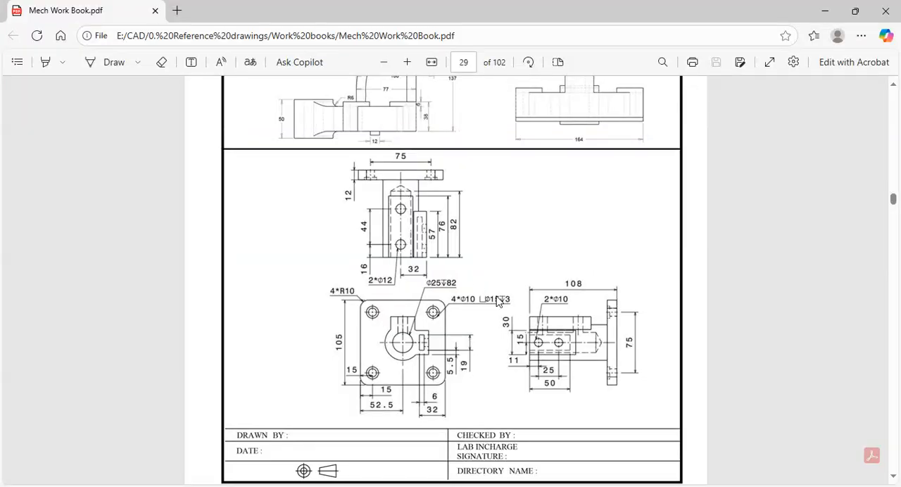
pyautogui.hotkey('alt', 'Tab')
pyautogui.click(243, 329)
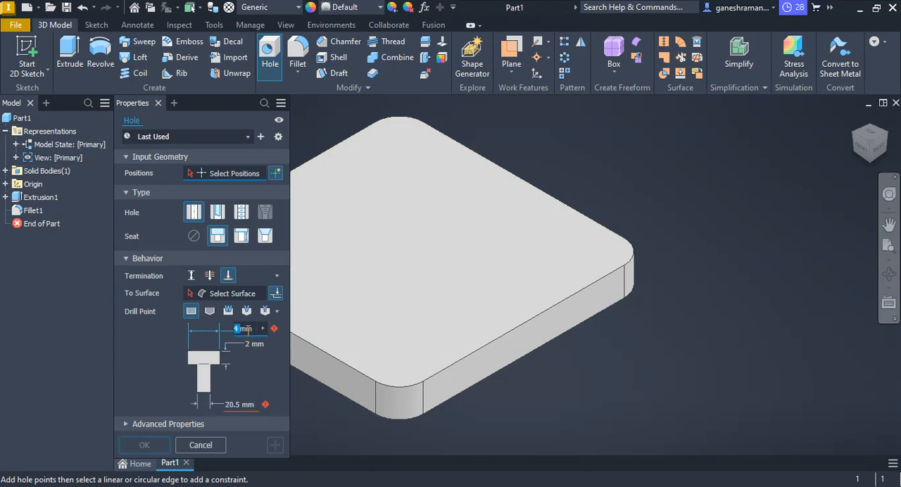
pyautogui.click(247, 343)
pyautogui.hotkey('alt', 'Tab')
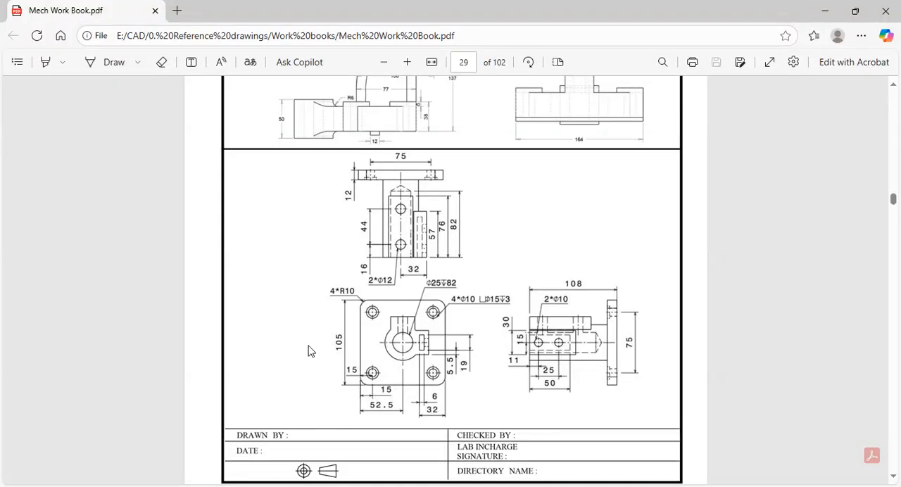
pyautogui.hotkey('alt', 'Tab')
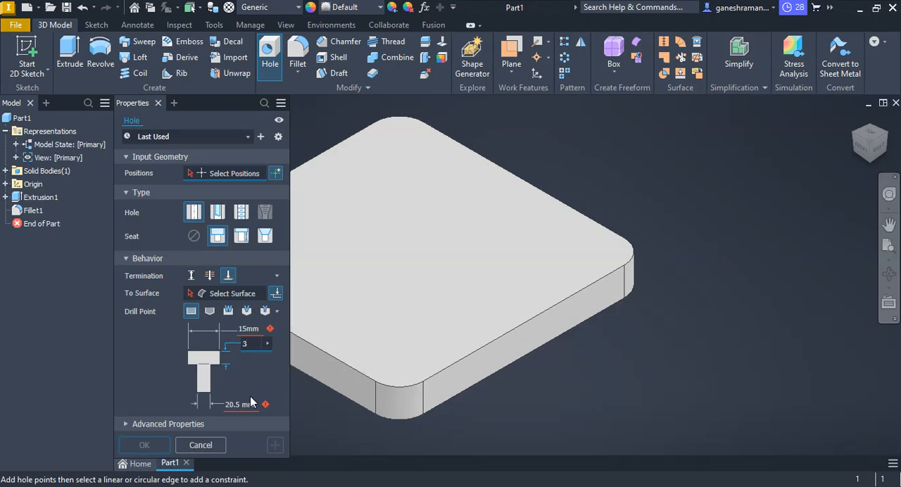
# Set the hole diameter to 10 mm according to the PDF callout and its termination to Through All.
pyautogui.hotkey('alt', 'Tab')
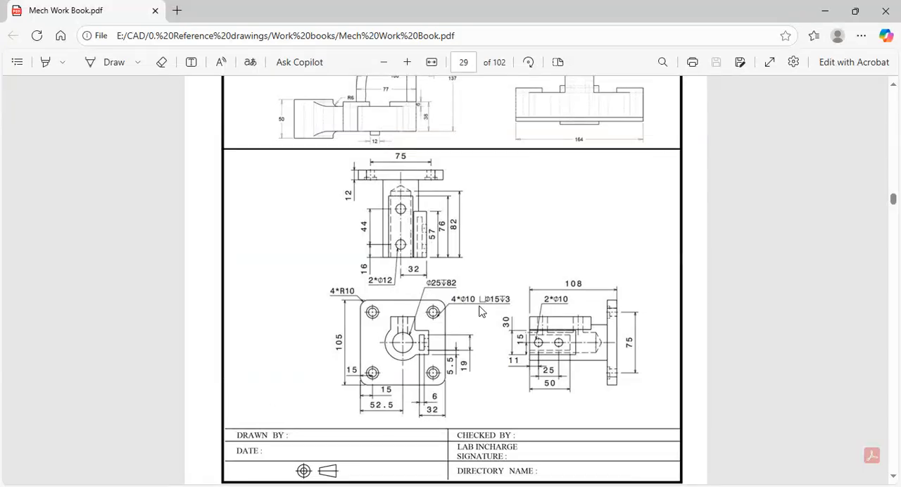
pyautogui.hotkey('alt', 'Tab')
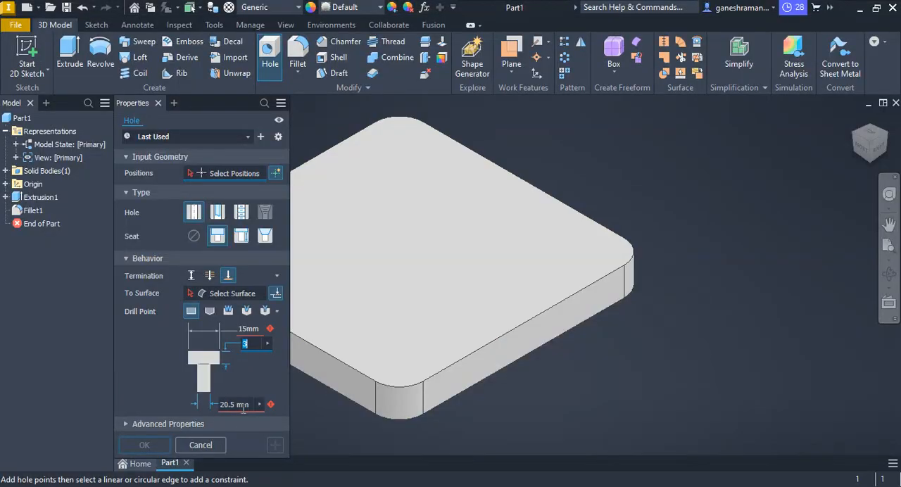
pyautogui.write('10')
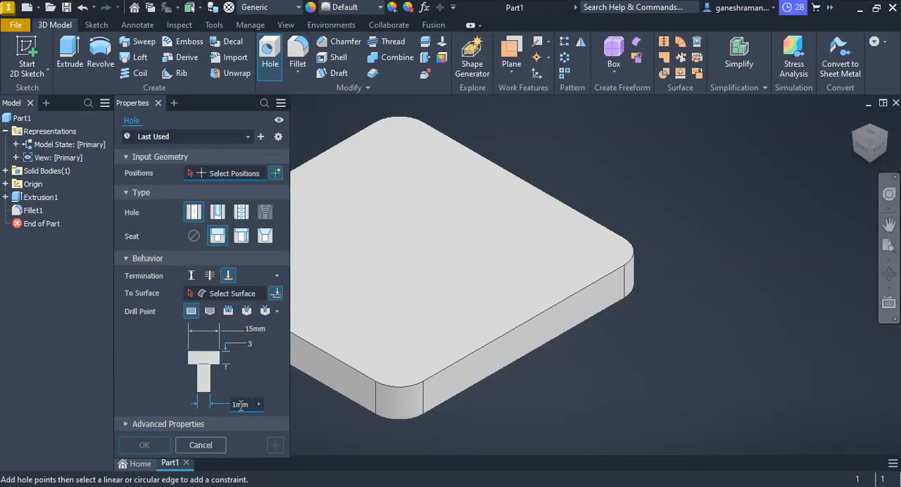
pyautogui.hotkey('alt', 'Tab')
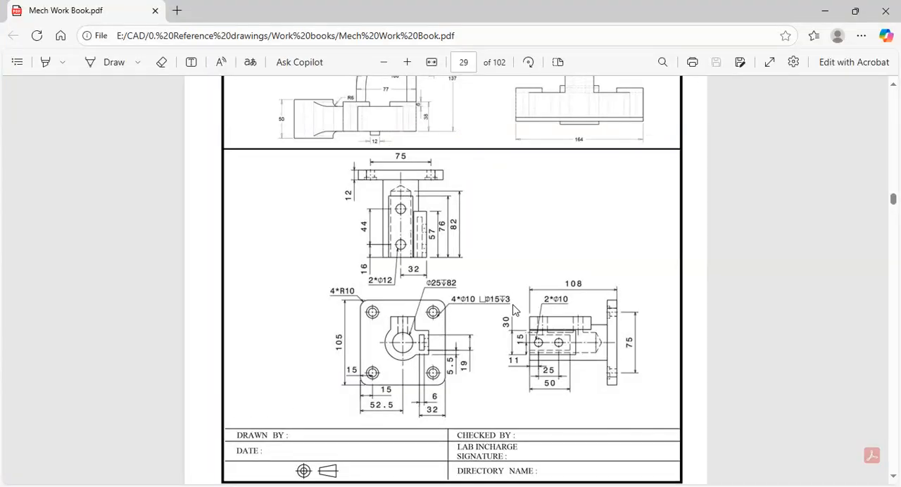
pyautogui.hotkey('alt', 'Tab')
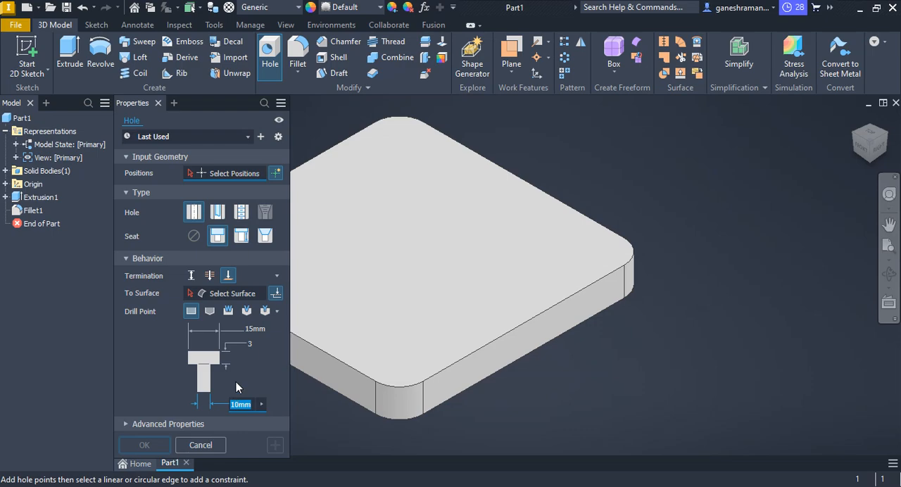
pyautogui.click(208, 276)
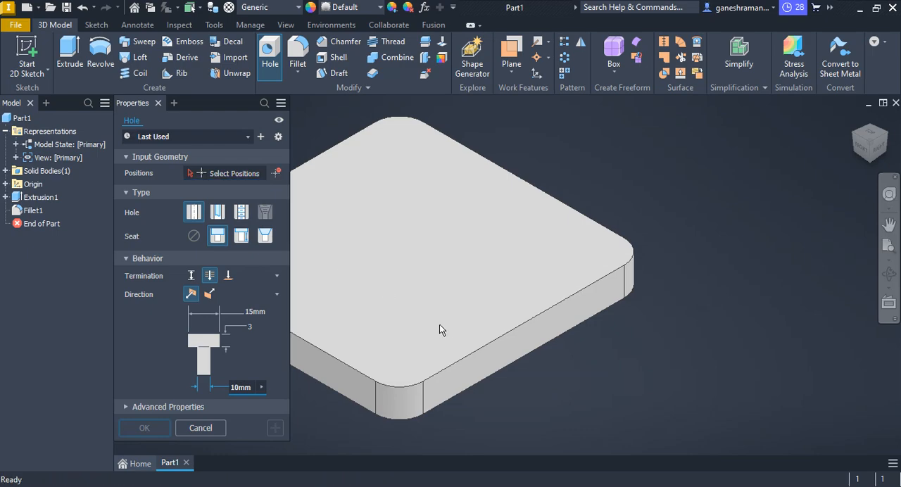
# Place the counterbored hole's centre on the plate's top face near the front corner.
pyautogui.scroll(-3, 442, 316)
pyautogui.scroll(4, 445, 316)
pyautogui.scroll(-2, 432, 341)
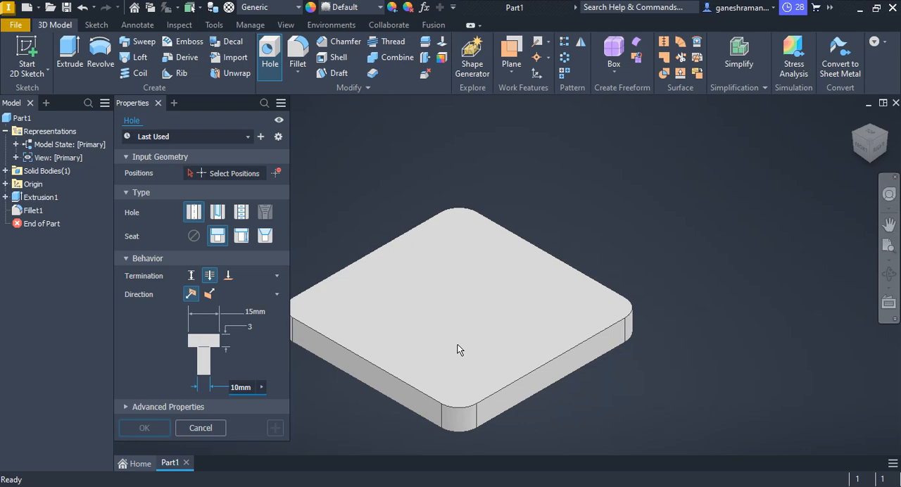
pyautogui.moveTo(458, 350); pyautogui.dragTo(469, 317, button='middle')
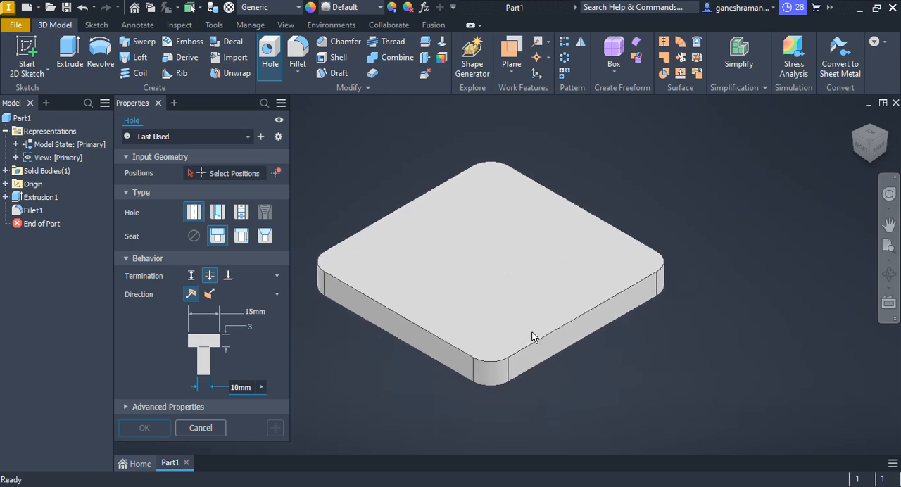
pyautogui.click(238, 179)
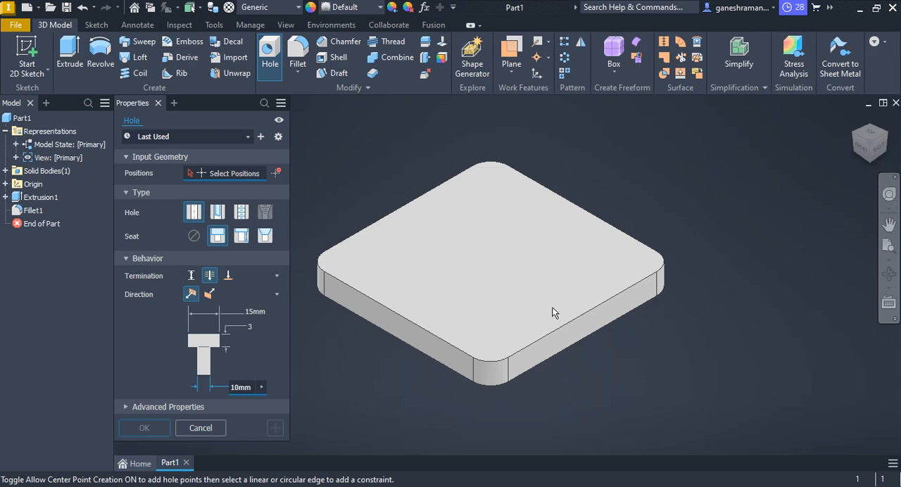
pyautogui.click(482, 315)
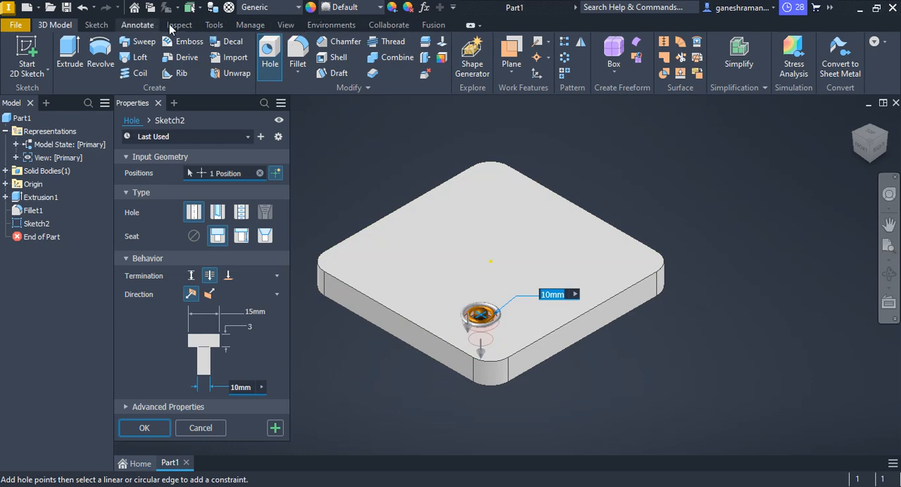
pyautogui.click(215, 25)
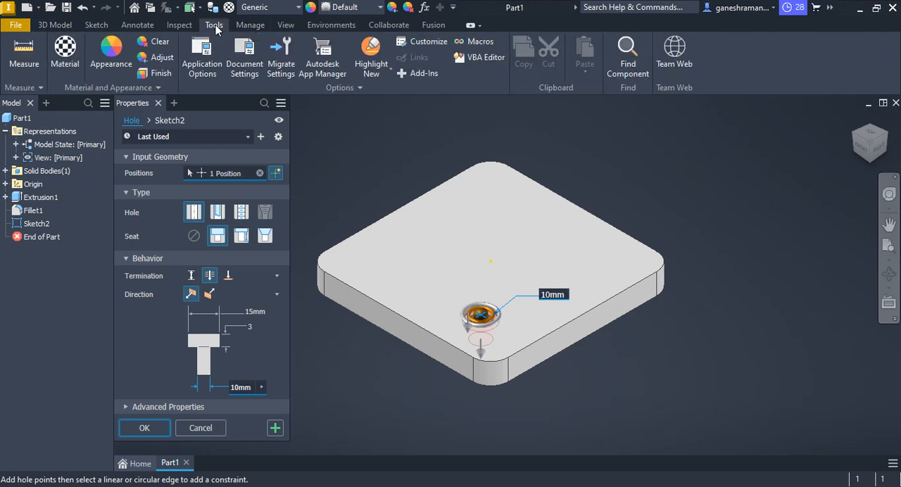
pyautogui.click(286, 26)
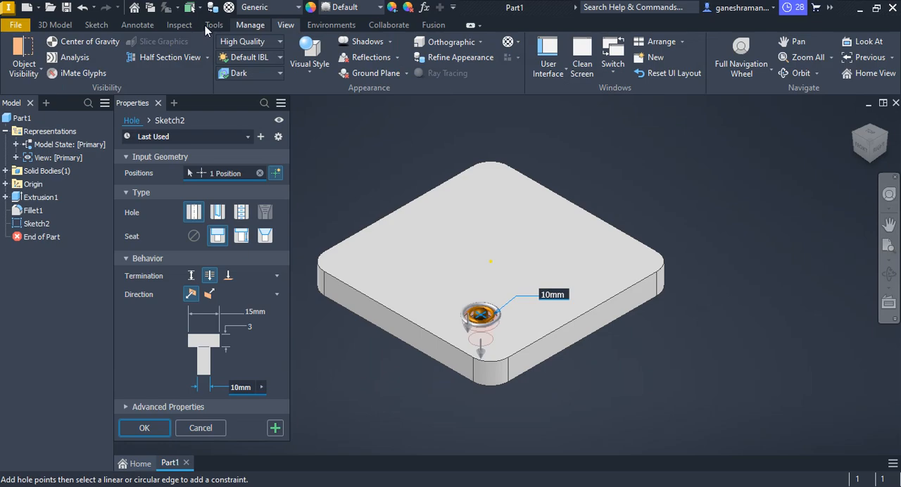
pyautogui.click(96, 25)
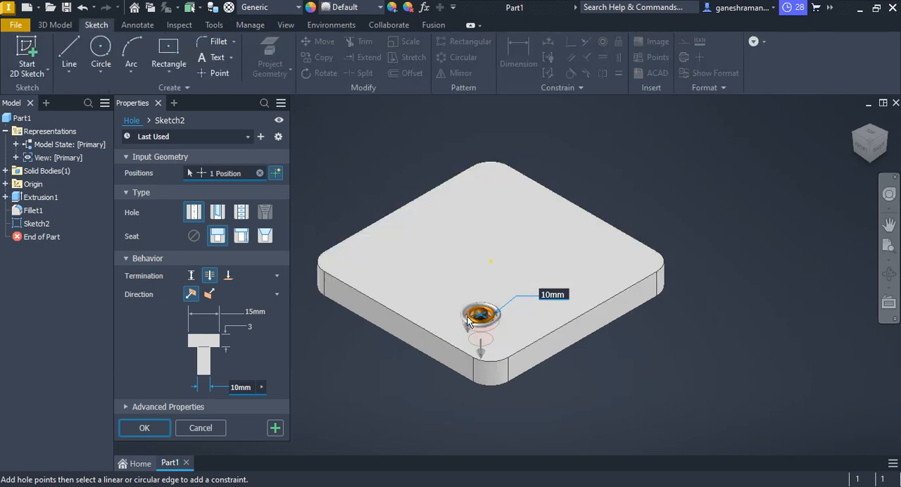
# Make the counterbored hole concentric with the rounded front corner of the plate.
pyautogui.moveTo(481, 319); pyautogui.dragTo(498, 366)
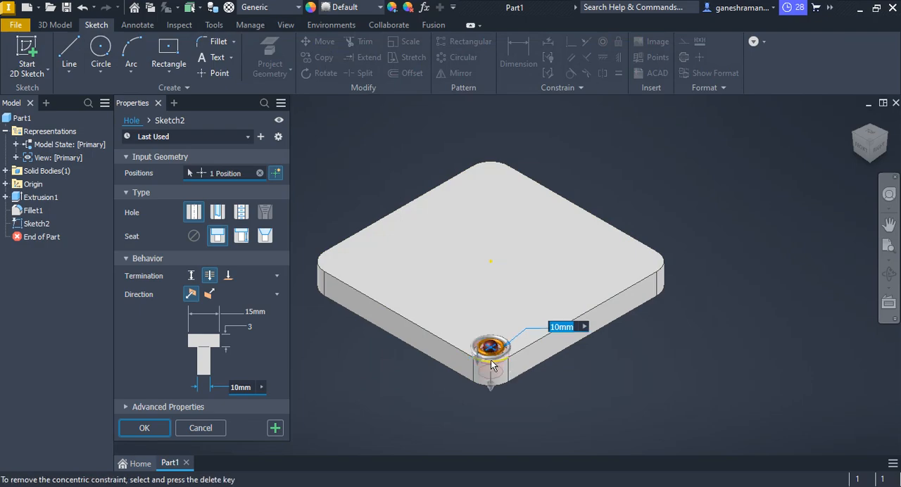
pyautogui.scroll(2, 490, 360)
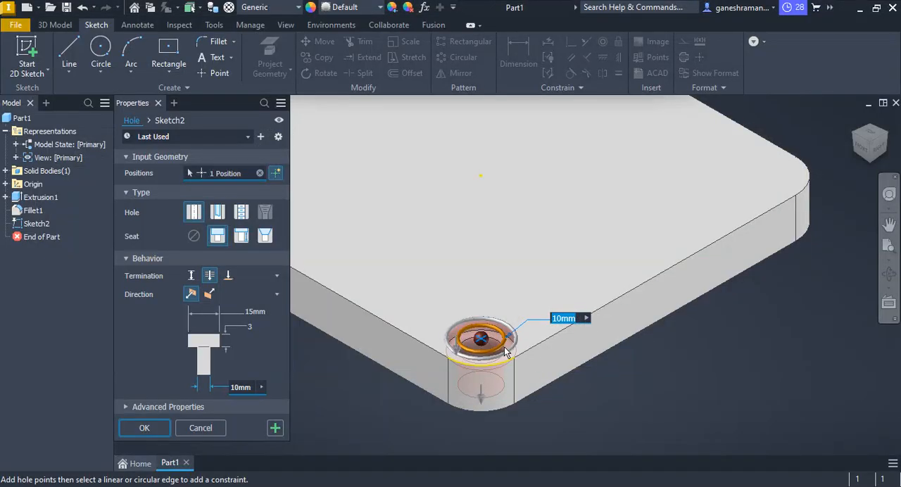
pyautogui.scroll(-3, 479, 376)
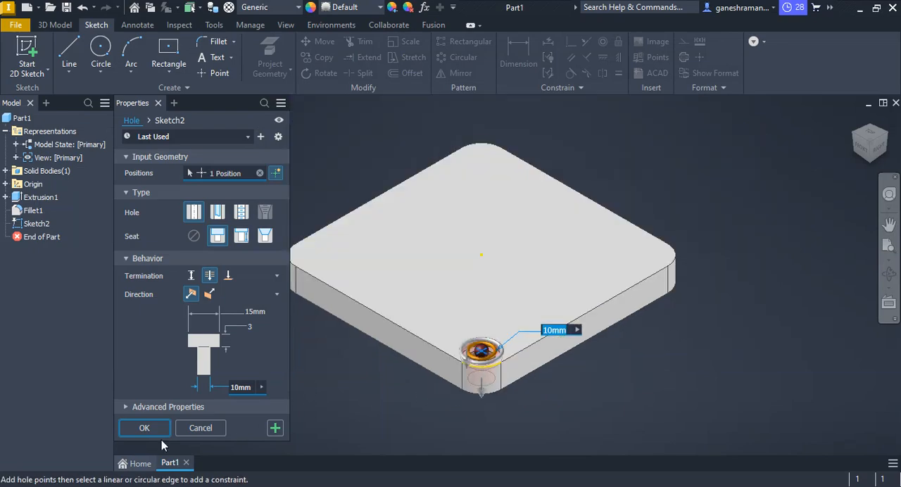
# Create the counterbored hole at the plate's front corner with the current settings.
pyautogui.click(145, 428)
pyautogui.scroll(-3, 514, 367)
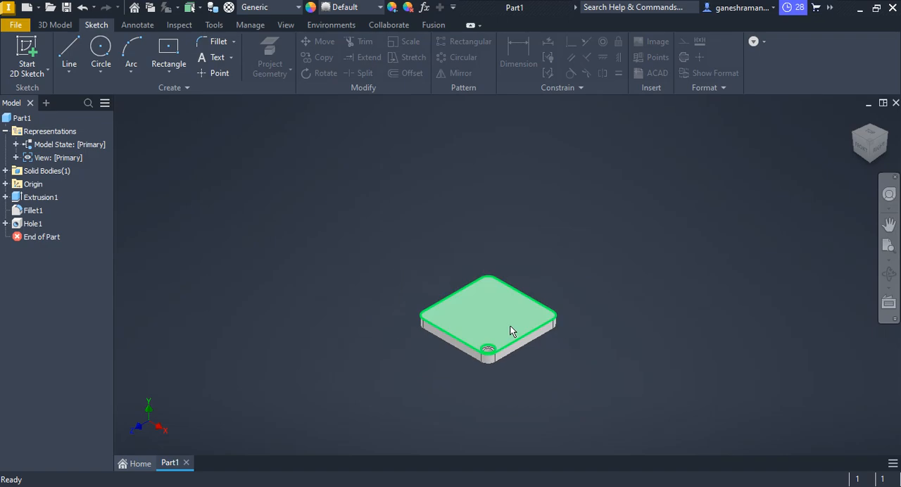
pyautogui.moveTo(513, 331); pyautogui.dragTo(485, 302, button='middle')
# Check the corner-hole positions in the PDF drawing and delete the counterbored hole together with its consumed sketch.
pyautogui.hotkey('alt', 'Tab')
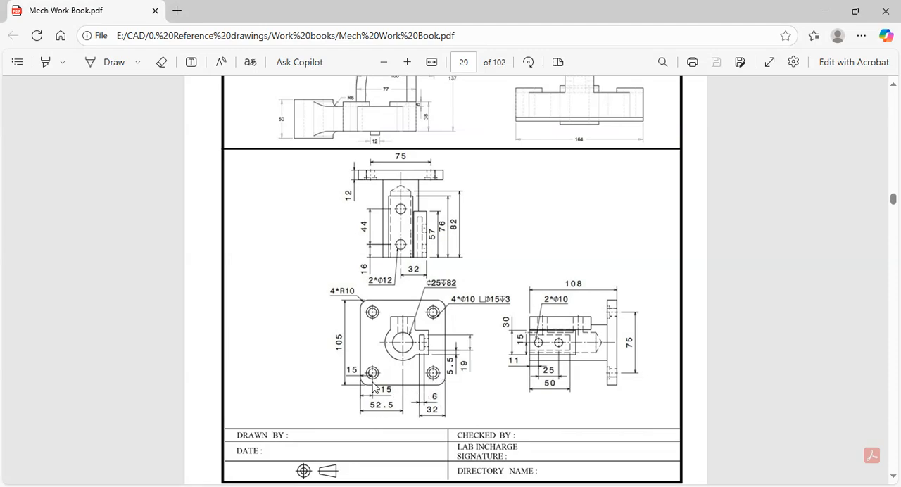
pyautogui.hotkey('alt', 'Tab')
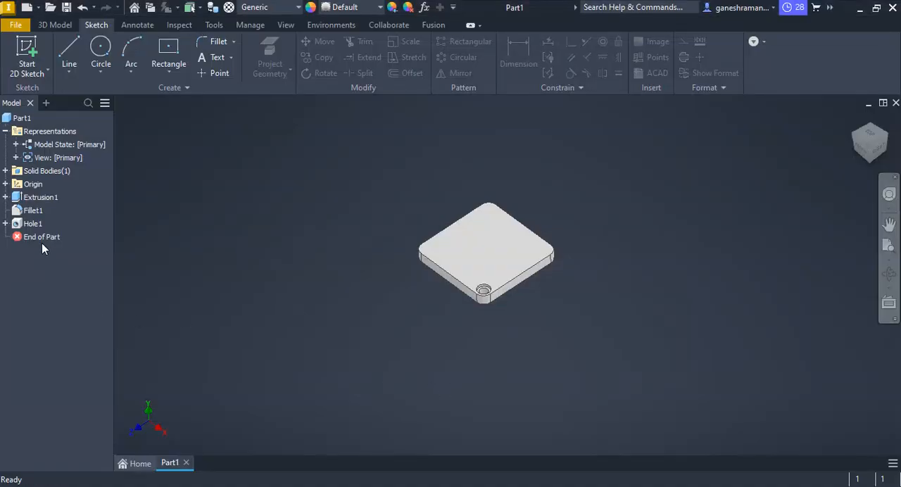
pyautogui.click(28, 223)
pyautogui.press('Delete')
pyautogui.press('Return')
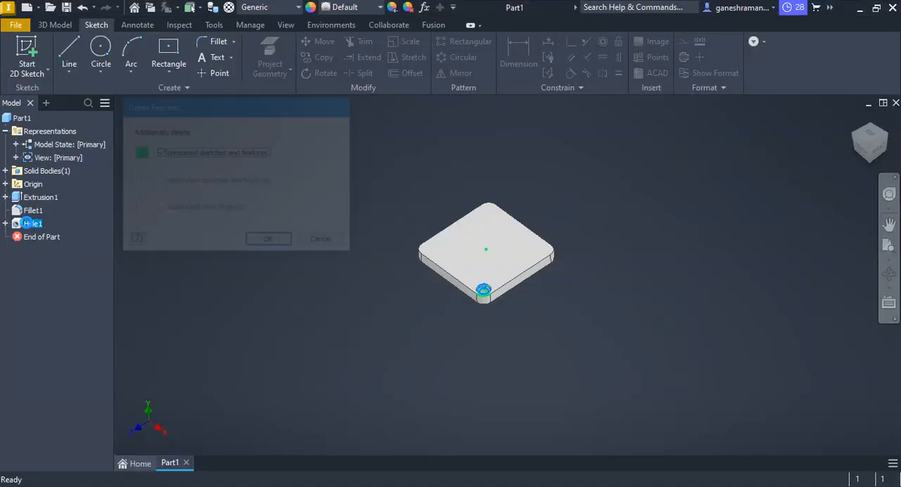
# Start a sketch on the plate's top face and place one point near each of its four corners.
pyautogui.scroll(-5, 493, 280)
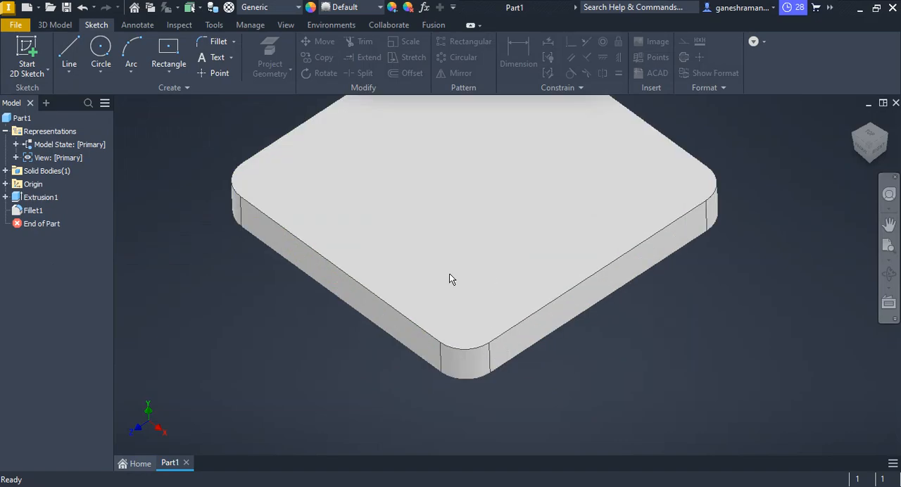
pyautogui.click(470, 283)
pyautogui.click(570, 274)
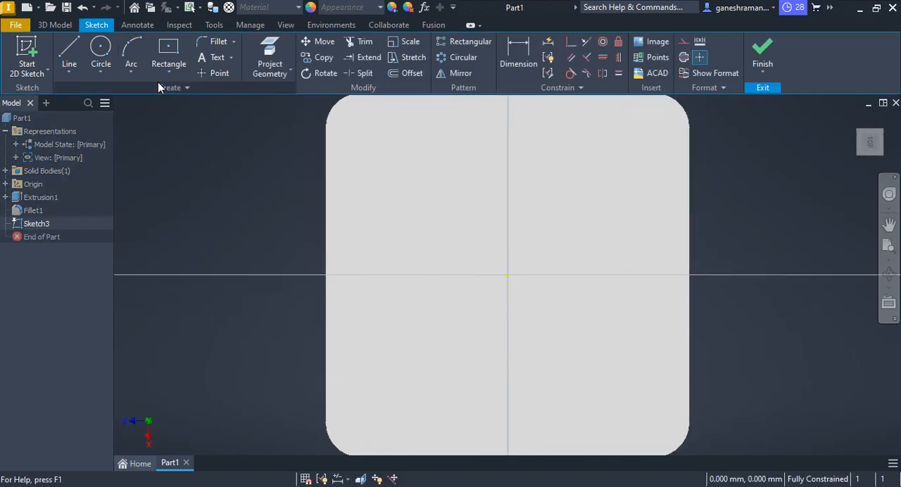
pyautogui.click(215, 73)
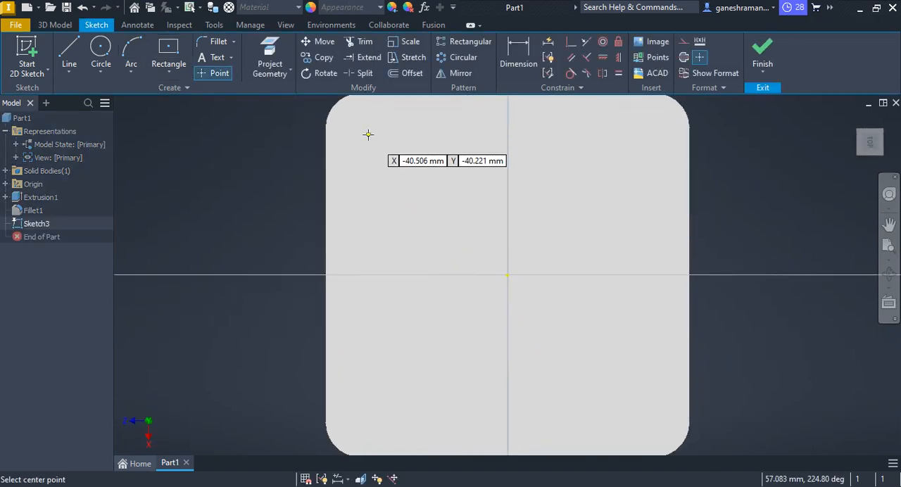
pyautogui.click(367, 134)
pyautogui.click(620, 138)
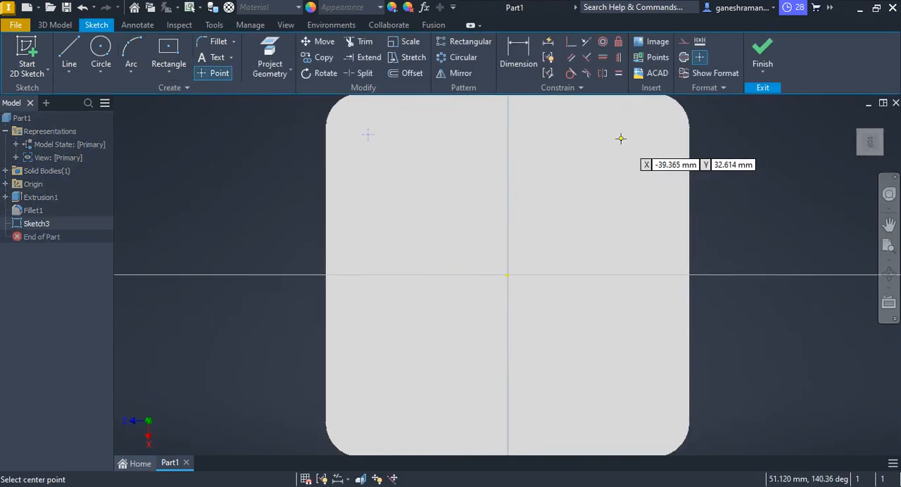
pyautogui.click(639, 411)
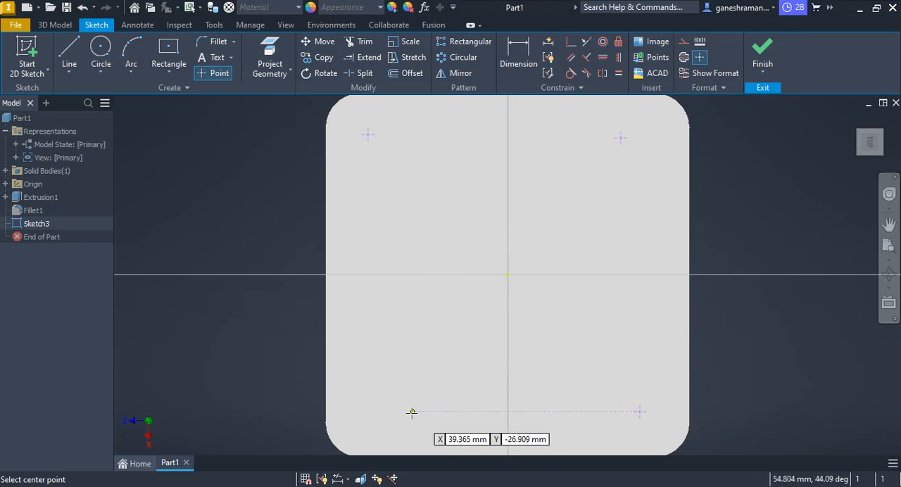
pyautogui.click(373, 411)
pyautogui.press('Escape')
# Dimension the lower-left sketch point 15 mm from the plate's lower edge.
pyautogui.scroll(5, 475, 438)
pyautogui.scroll(-3, 473, 435)
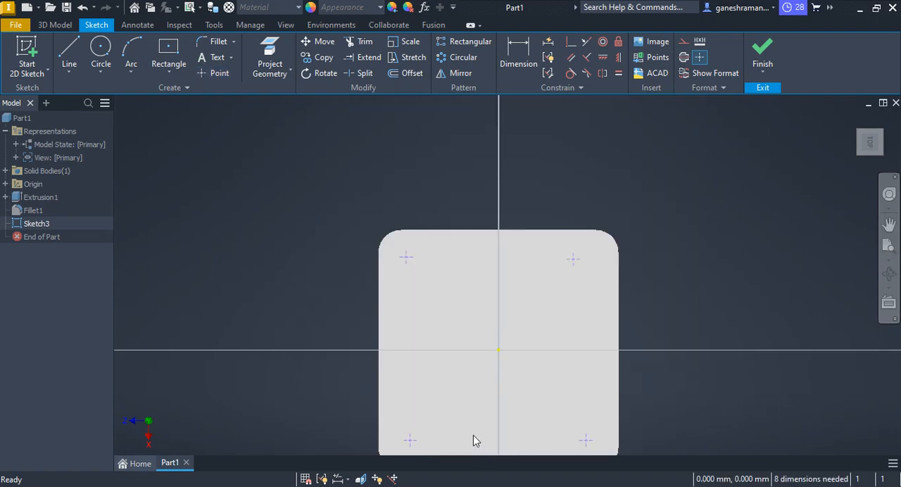
pyautogui.moveTo(473, 435); pyautogui.dragTo(387, 260, button='middle')
pyautogui.click(518, 56)
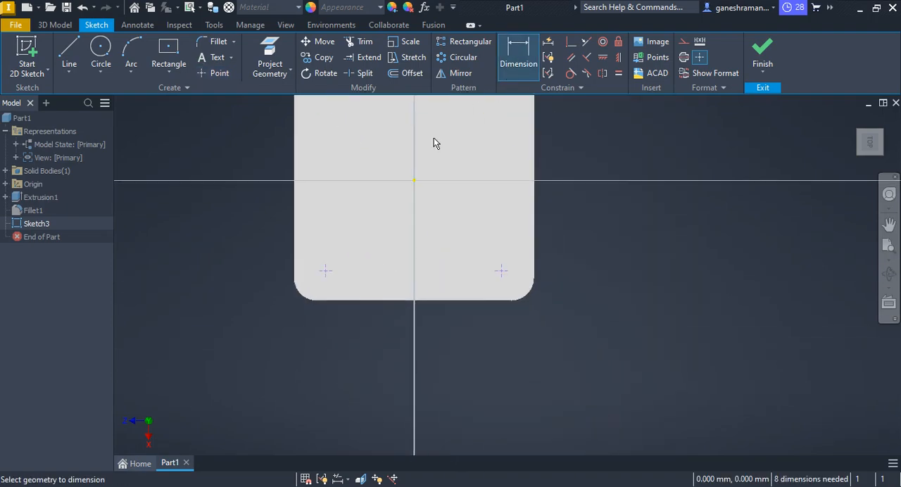
pyautogui.click(327, 276)
pyautogui.click(338, 301)
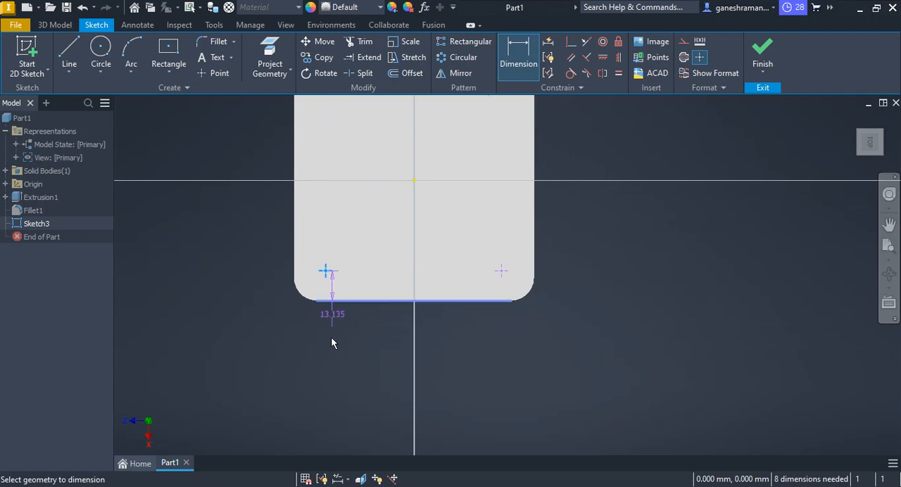
pyautogui.click(336, 364)
pyautogui.write('15')
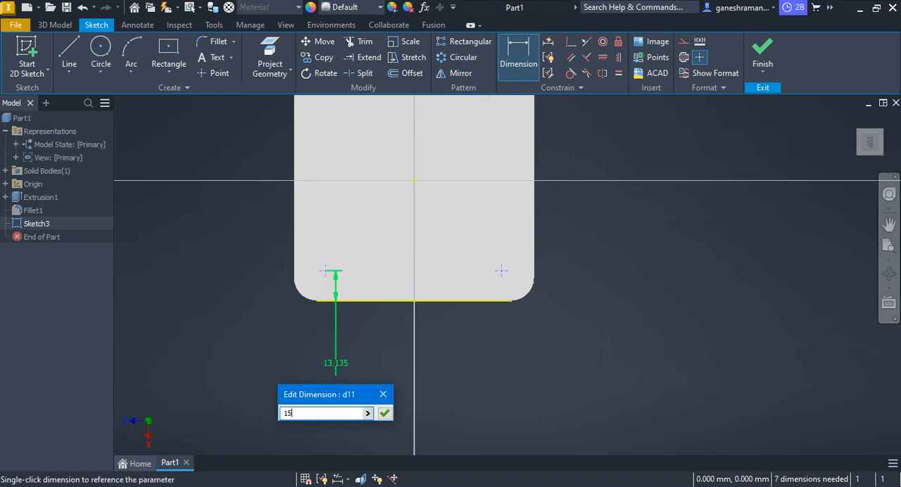
pyautogui.press('Return')
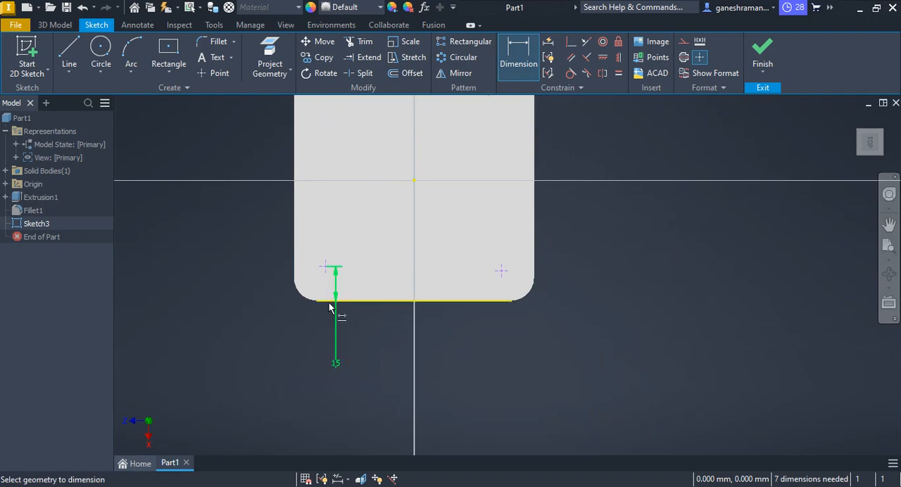
# Dimension the lower-left sketch point 15 mm from the plate's left edge.
pyautogui.click(294, 251)
pyautogui.click(260, 248)
pyautogui.write('15')
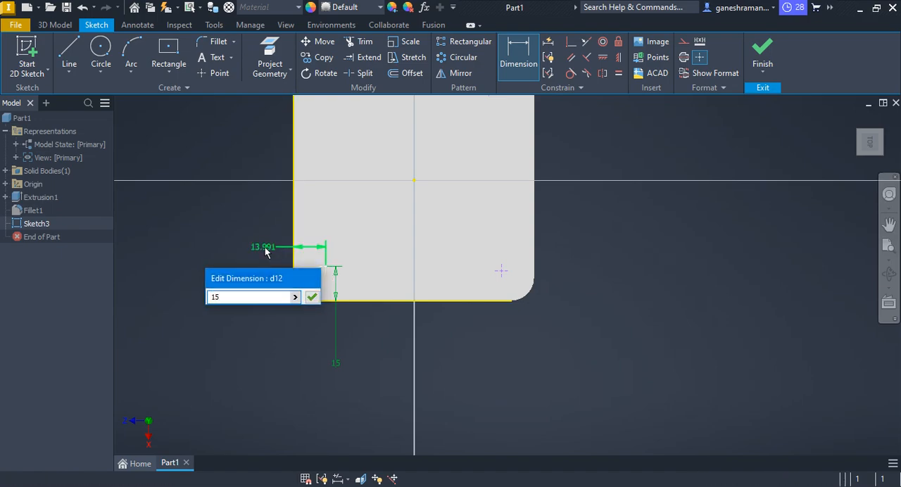
pyautogui.press('Return')
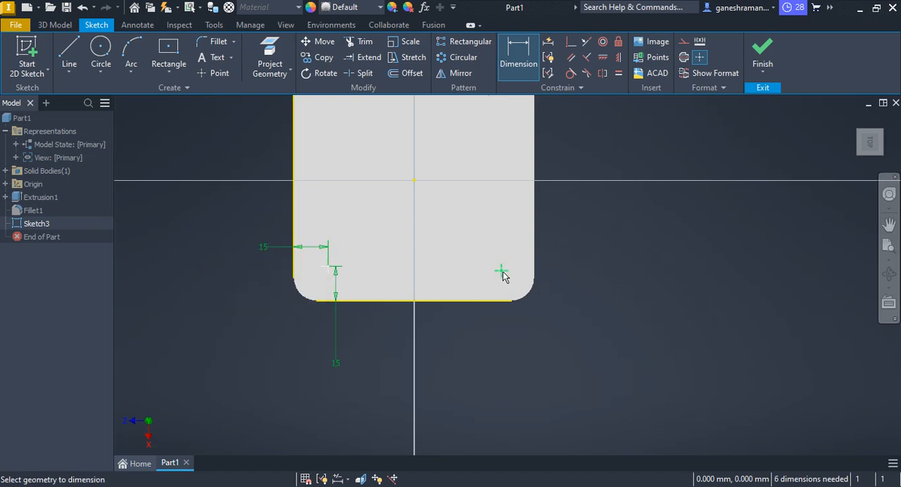
pyautogui.scroll(-5, 499, 253)
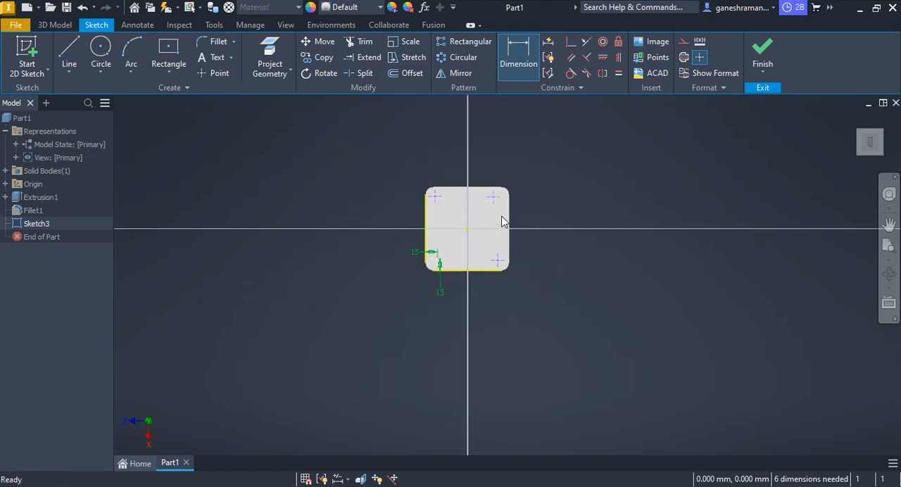
pyautogui.press('Escape')
# Draw a vertical and a horizontal line through the plate's centre, joining the midpoints of opposite edges.
pyautogui.scroll(3, 494, 221)
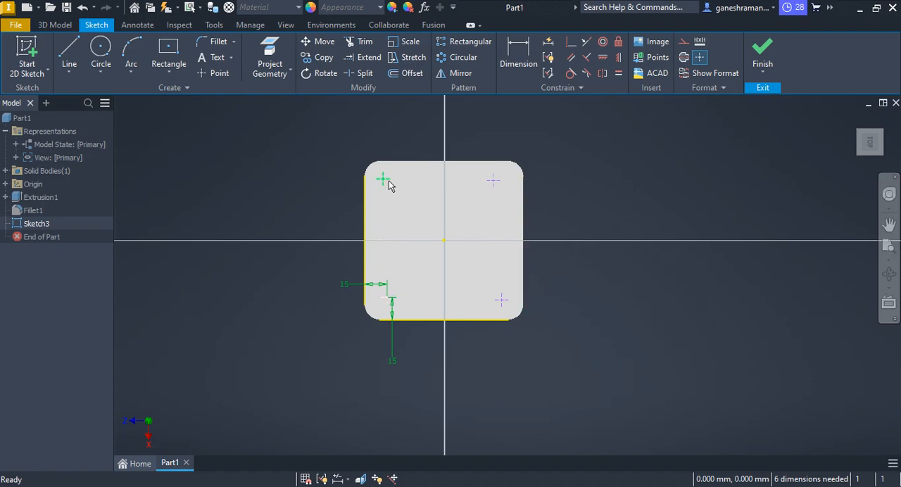
pyautogui.click(68, 56)
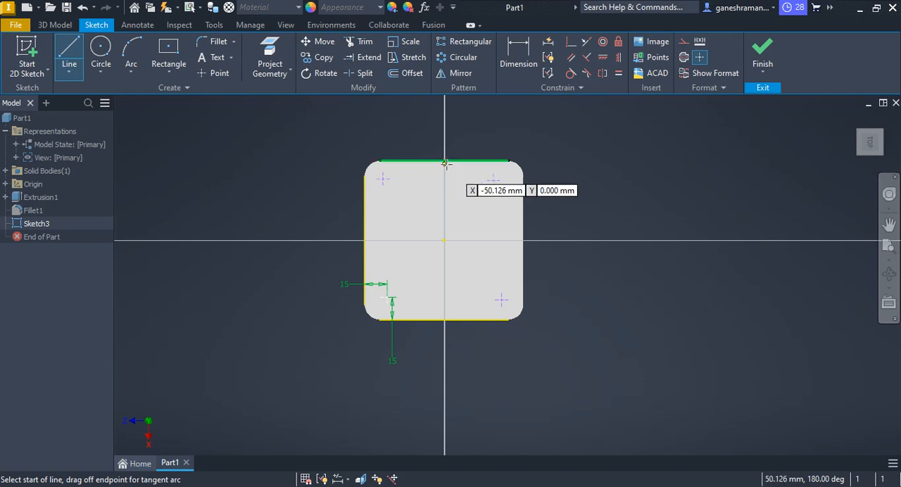
pyautogui.click(444, 160)
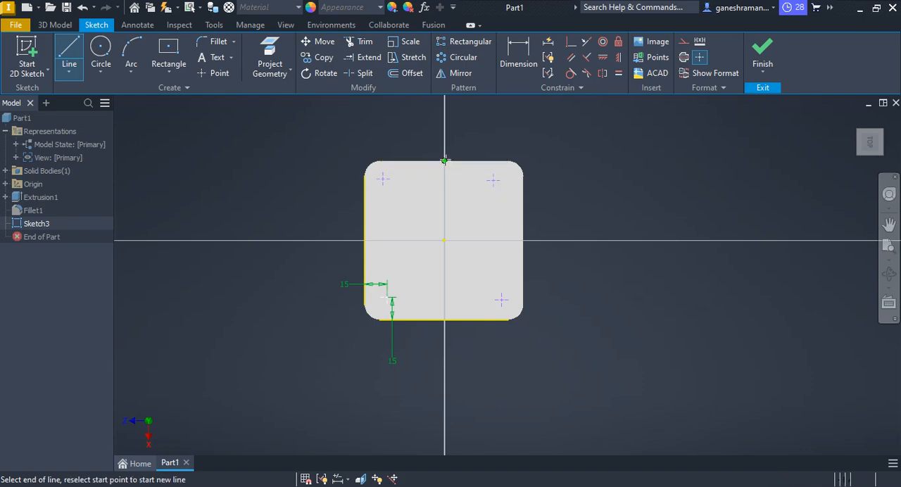
pyautogui.doubleClick(443, 319)
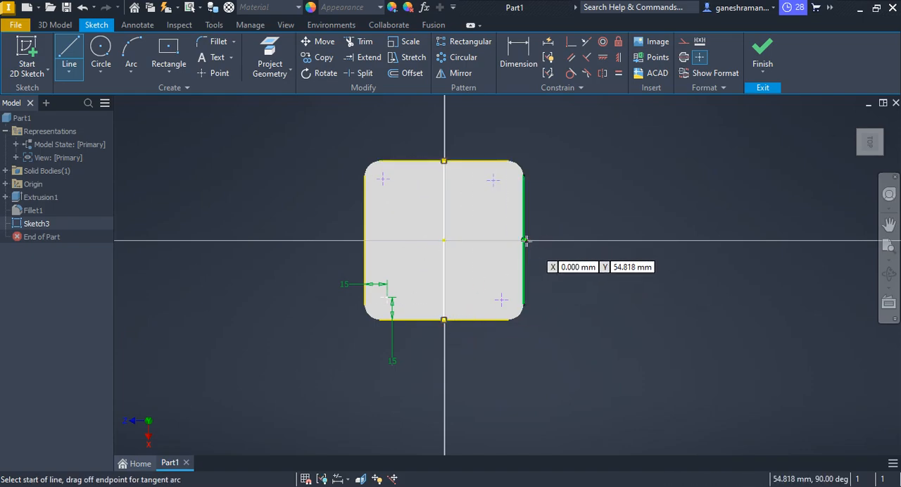
pyautogui.click(522, 241)
pyautogui.doubleClick(365, 241)
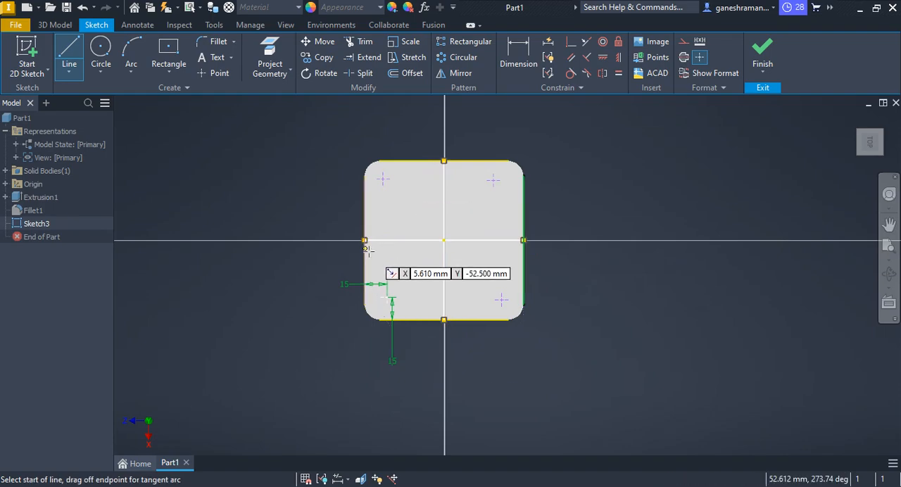
pyautogui.press('Escape')
# Convert the horizontal and vertical centre lines of the plate sketch to construction lines.
pyautogui.rightClick(396, 145)
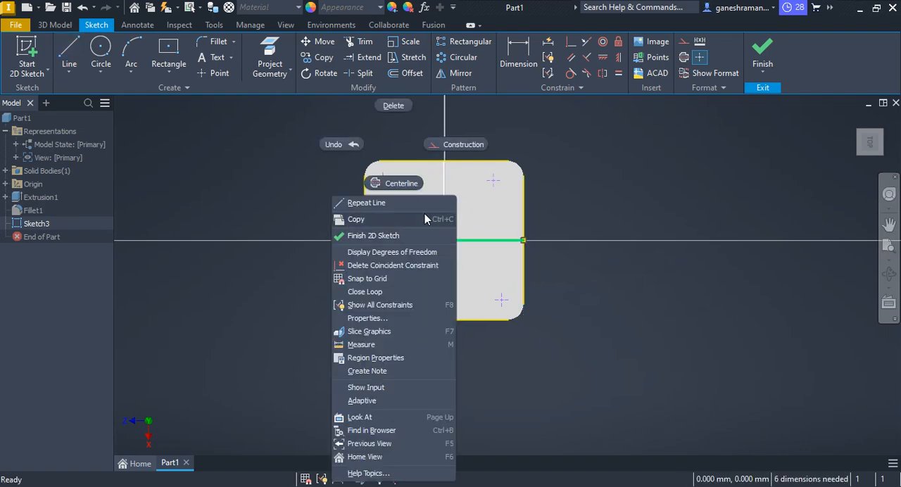
pyautogui.click(462, 139)
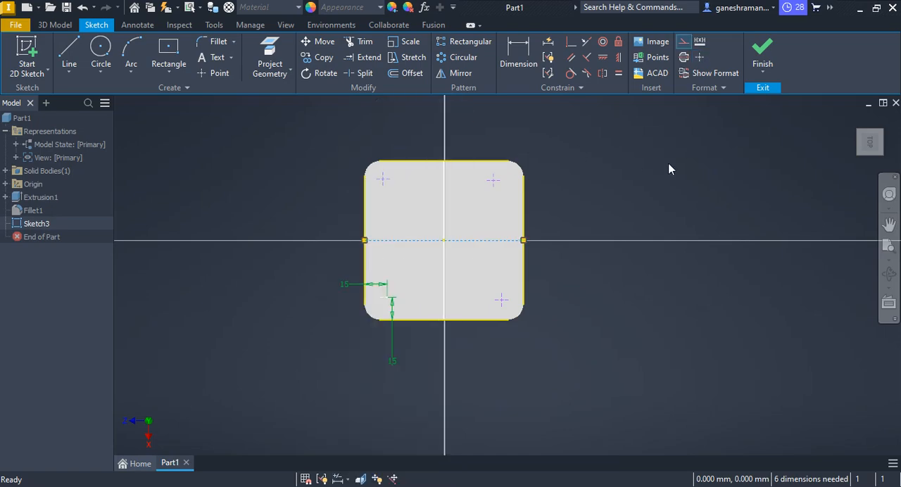
pyautogui.click(442, 208)
pyautogui.rightClick(442, 207)
pyautogui.click(506, 145)
pyautogui.click(623, 186)
# Make the two lower sketch points symmetric about the vertical construction line.
pyautogui.click(602, 74)
pyautogui.click(502, 300)
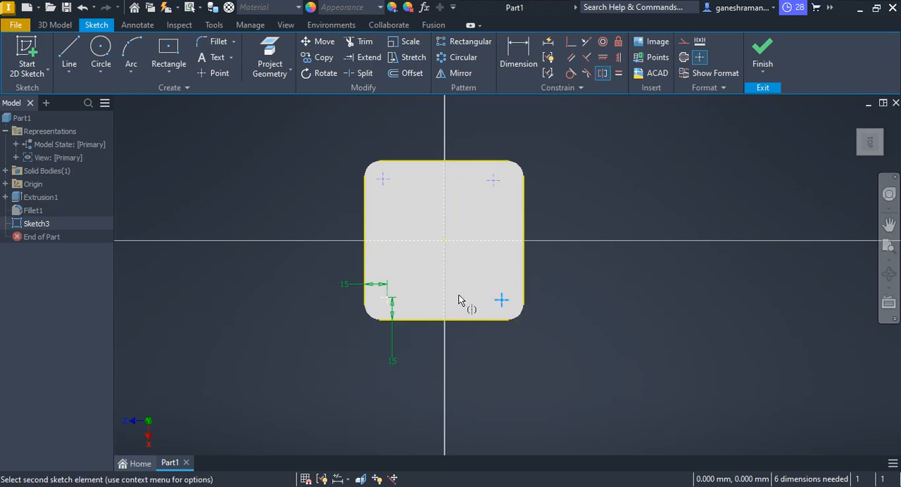
pyautogui.click(387, 298)
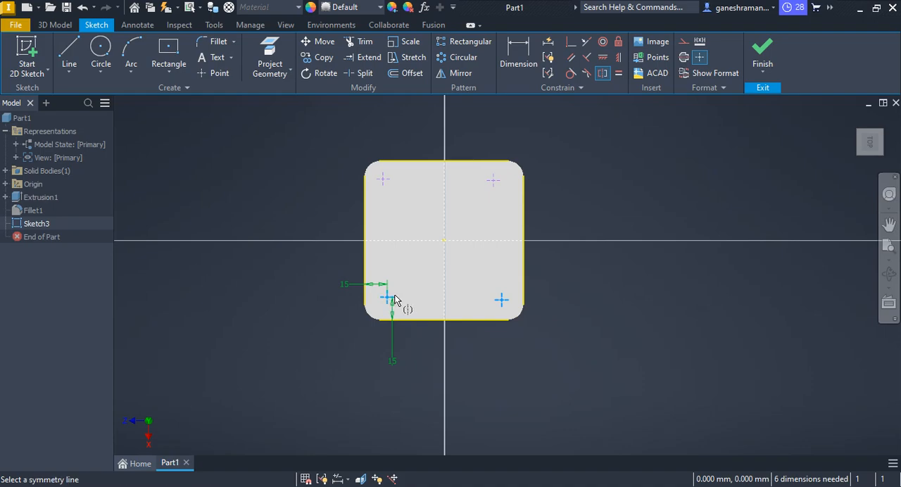
pyautogui.click(445, 258)
pyautogui.press('Escape')
# Make the lower-left and upper-left sketch points symmetric about the horizontal construction line.
pyautogui.scroll(3, 421, 298)
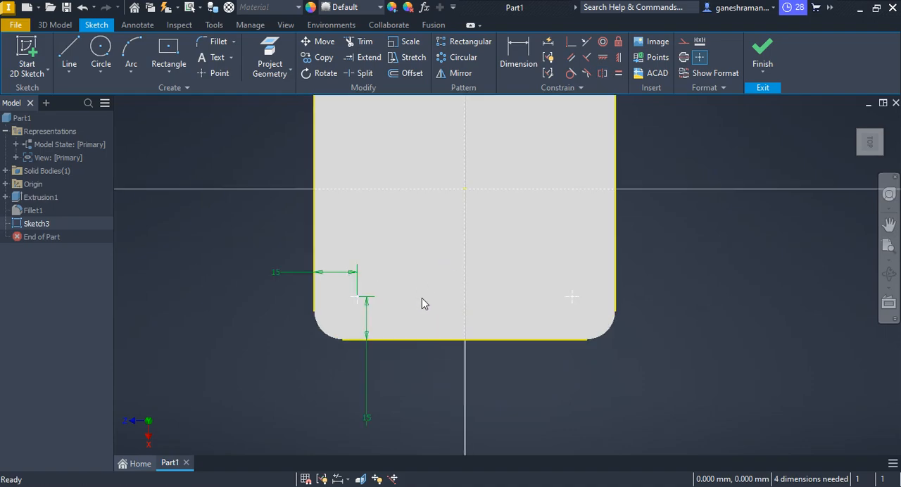
pyautogui.scroll(-2, 637, 306)
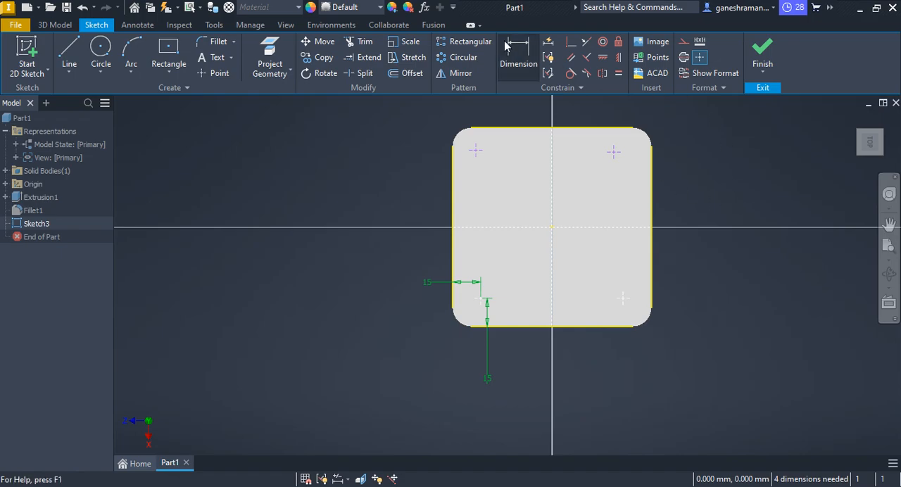
pyautogui.click(520, 58)
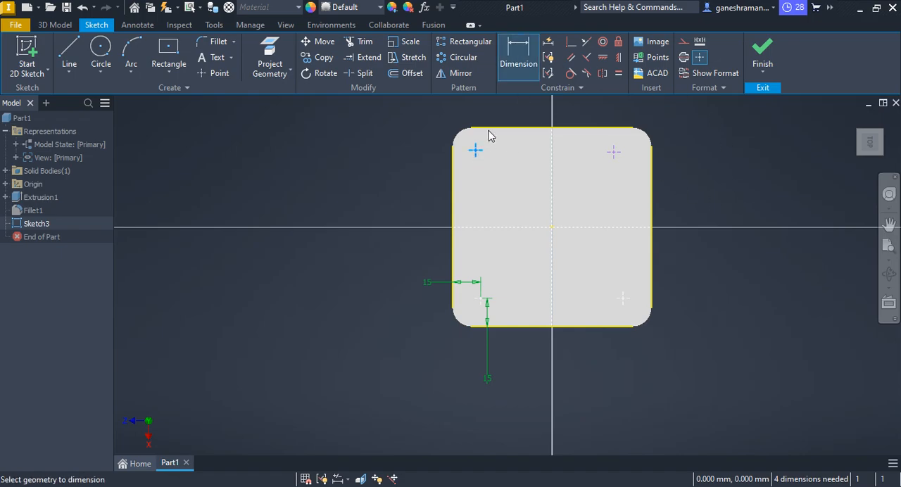
pyautogui.press('Escape')
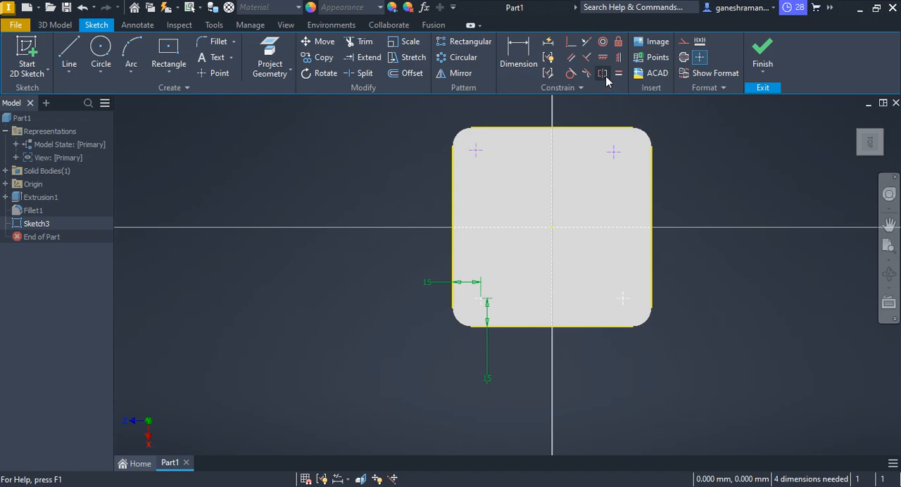
pyautogui.click(603, 75)
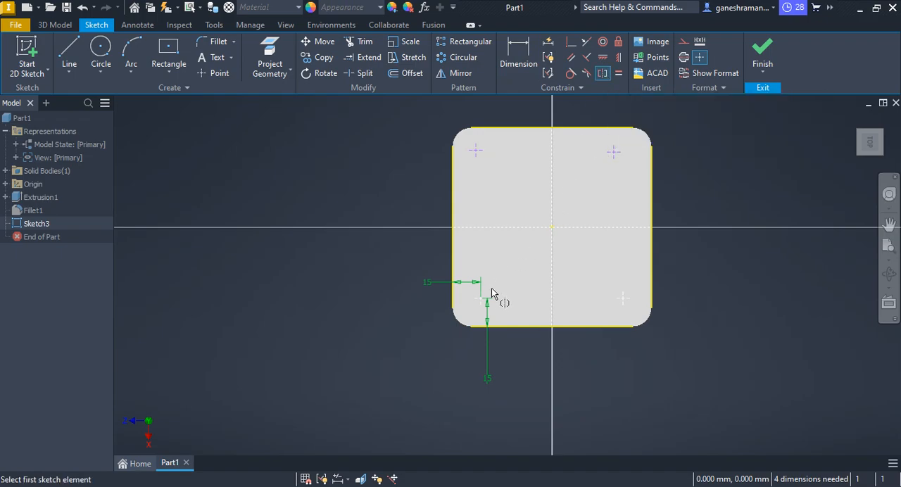
pyautogui.click(482, 299)
pyautogui.click(476, 149)
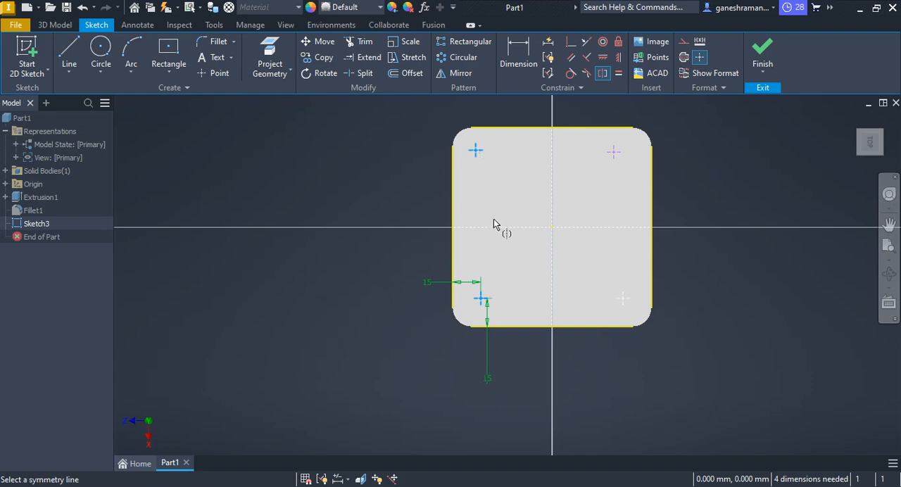
pyautogui.click(494, 228)
pyautogui.press('Escape')
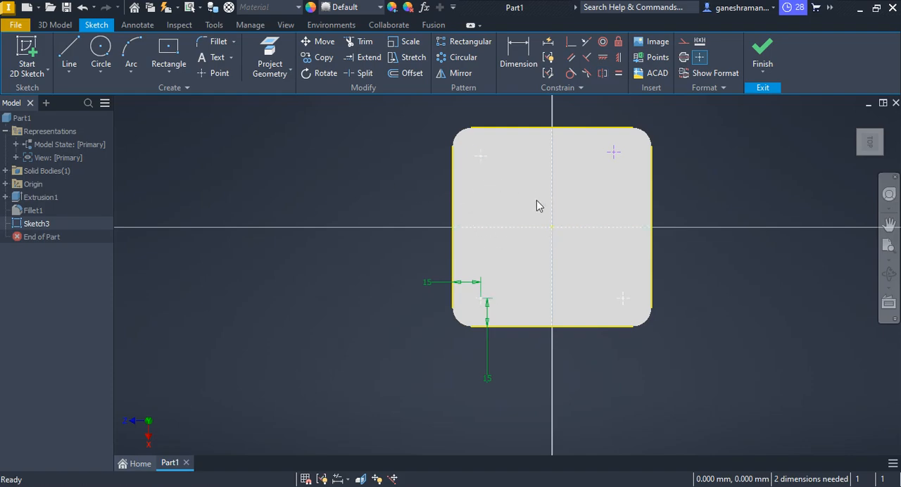
# Make the two upper sketch points symmetric about the vertical construction line and finish the sketch.
pyautogui.click(598, 74)
pyautogui.click(614, 152)
pyautogui.click(480, 156)
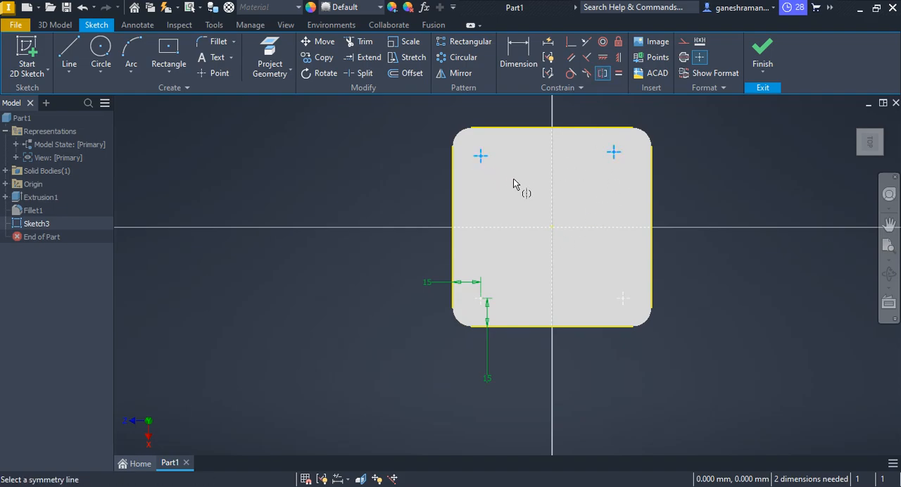
pyautogui.click(552, 206)
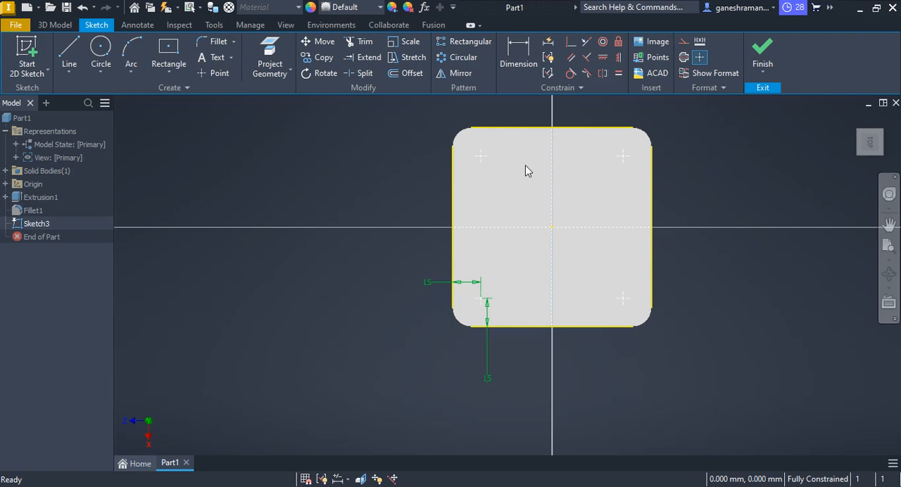
pyautogui.press('Escape')
pyautogui.click(762, 50)
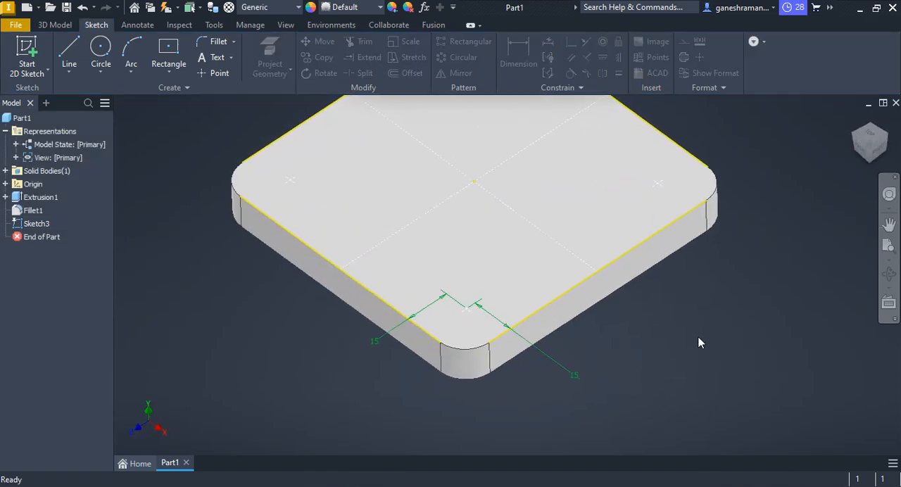
# Create counterbored through holes at the four sketch points with 10 mm diameter, 15 mm counterbore diameter and 3 mm counterbore depth.
pyautogui.scroll(-5, 609, 231)
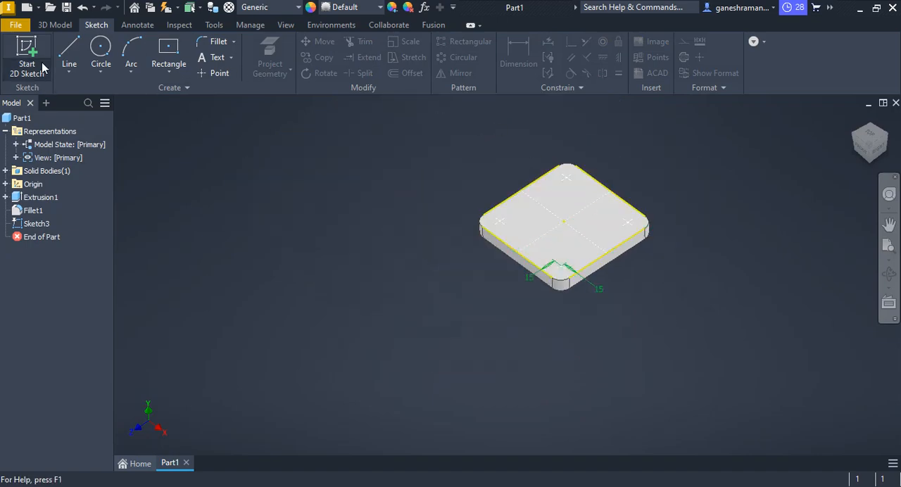
pyautogui.click(55, 25)
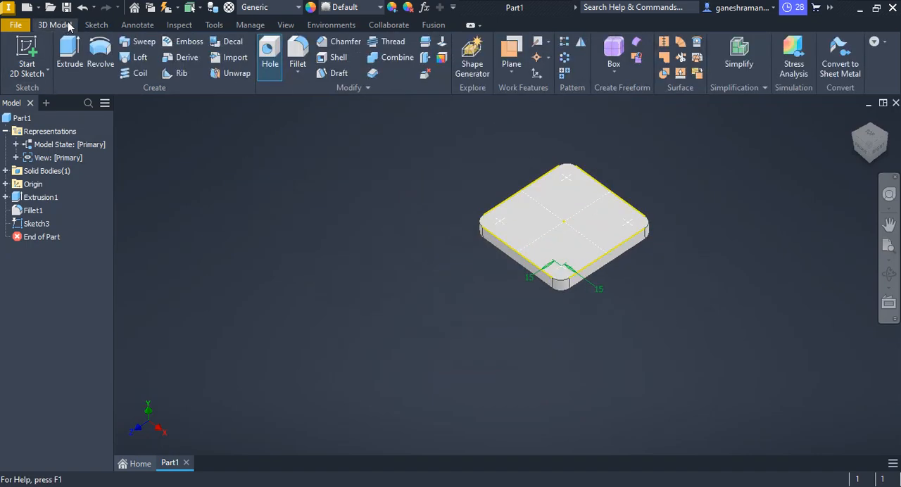
pyautogui.click(297, 51)
pyautogui.press('Escape')
pyautogui.click(270, 51)
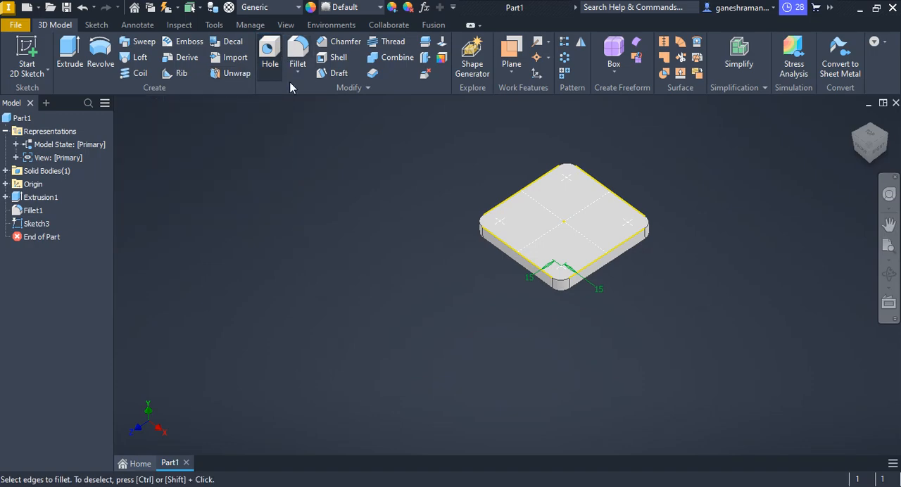
pyautogui.scroll(4, 538, 242)
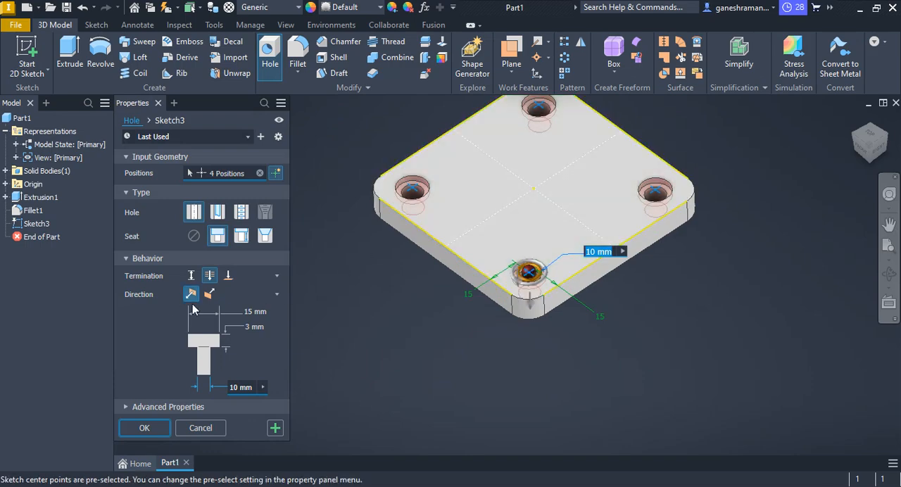
pyautogui.click(140, 426)
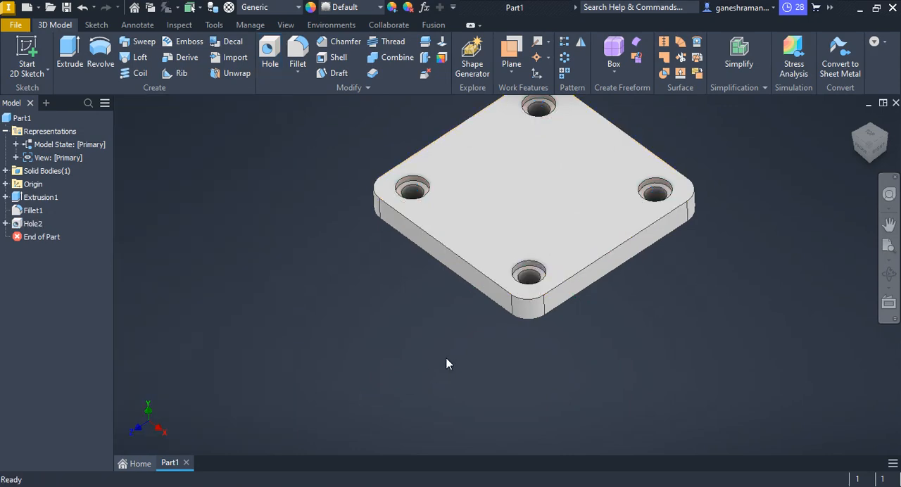
# Start a sketch on the plate's top face and draw a circle about 57.6 mm in diameter centred on the origin.
pyautogui.scroll(-4, 601, 234)
pyautogui.scroll(2, 602, 232)
pyautogui.moveTo(602, 231); pyautogui.dragTo(495, 254, button='middle')
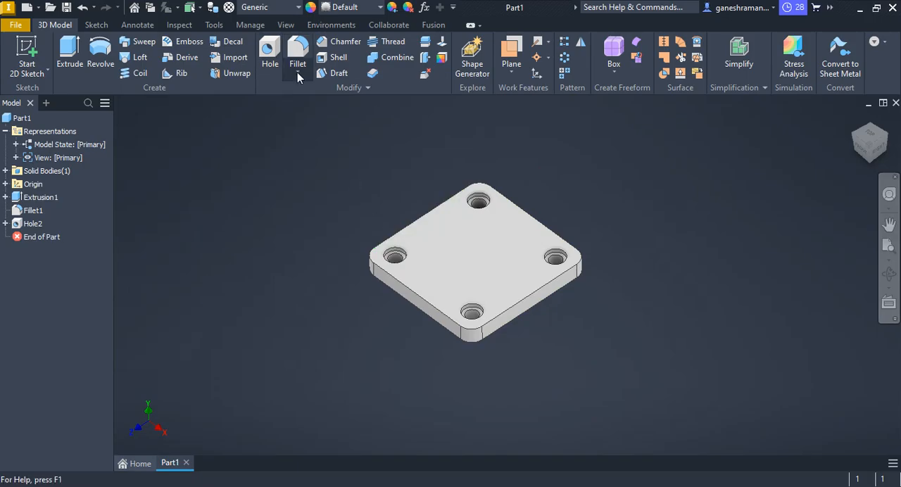
pyautogui.hotkey('alt', 'Tab')
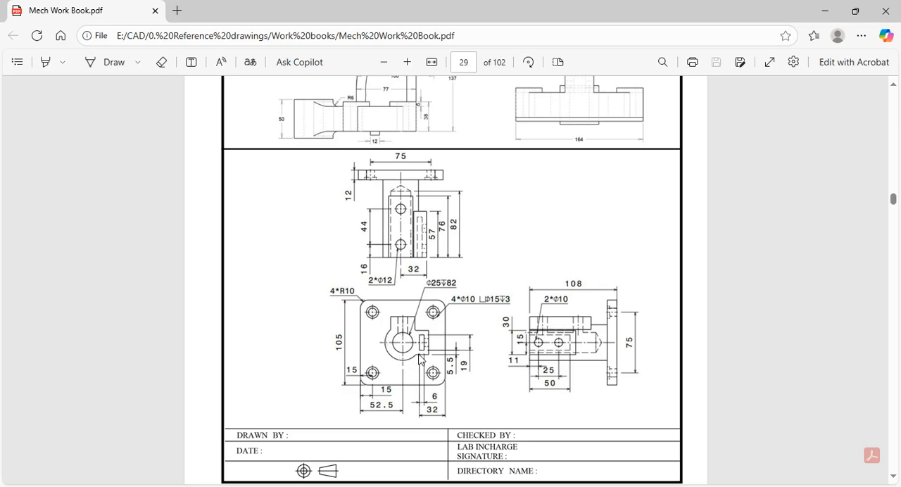
pyautogui.hotkey('alt', 'Tab')
pyautogui.click(498, 268)
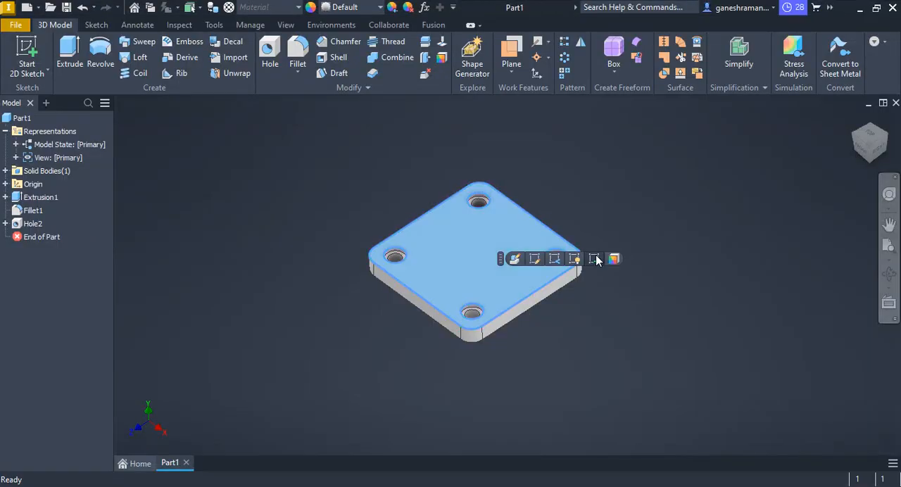
pyautogui.click(595, 259)
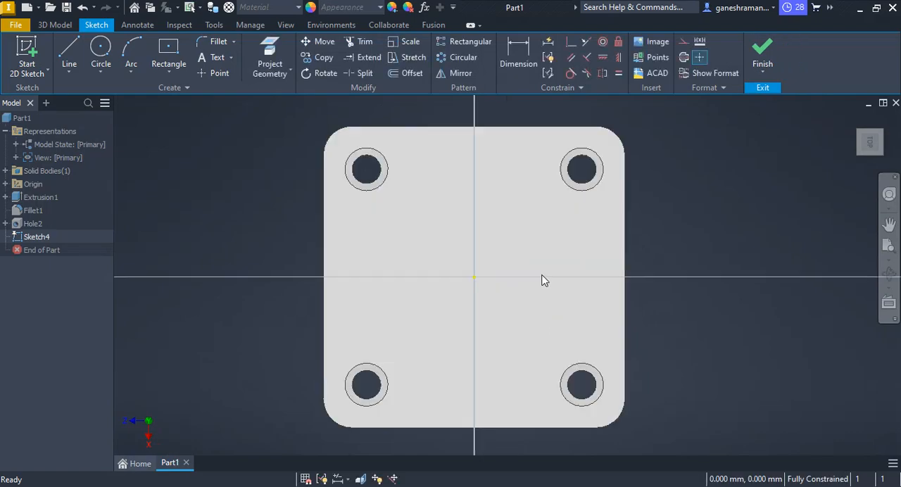
pyautogui.click(100, 53)
pyautogui.click(473, 277)
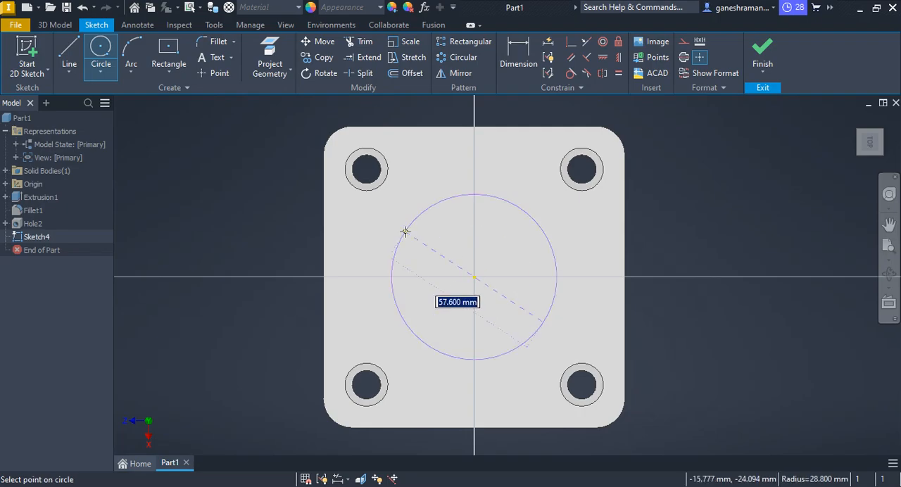
pyautogui.click(407, 231)
# Dimension the diameter of the central circle and set it to 40 mm.
pyautogui.hotkey('alt', 'Tab')
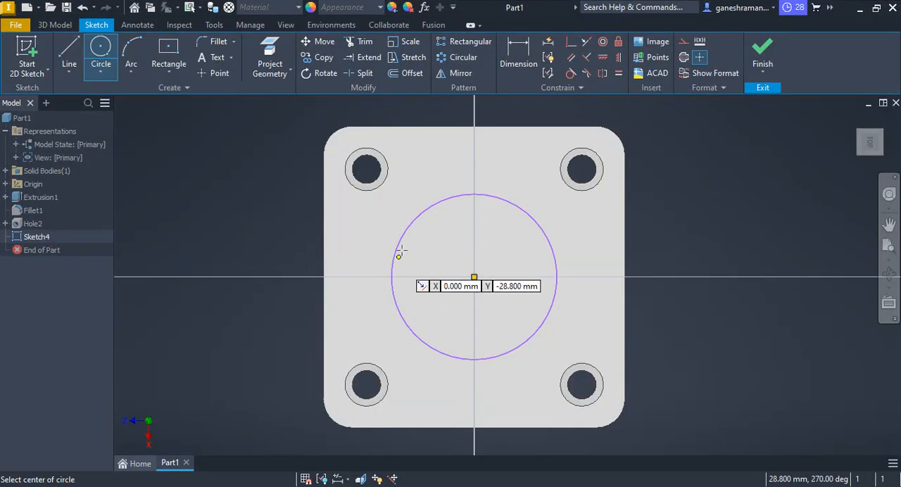
pyautogui.click(514, 53)
pyautogui.click(400, 241)
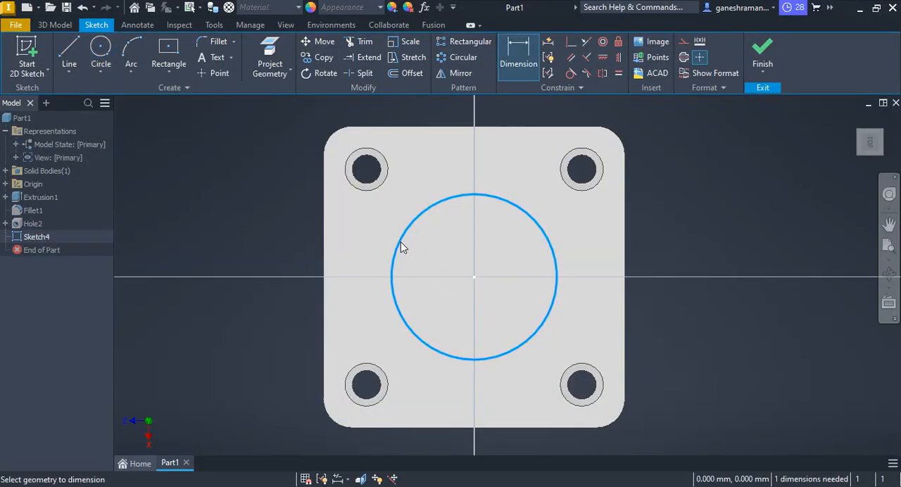
pyautogui.click(251, 203)
pyautogui.write('35')
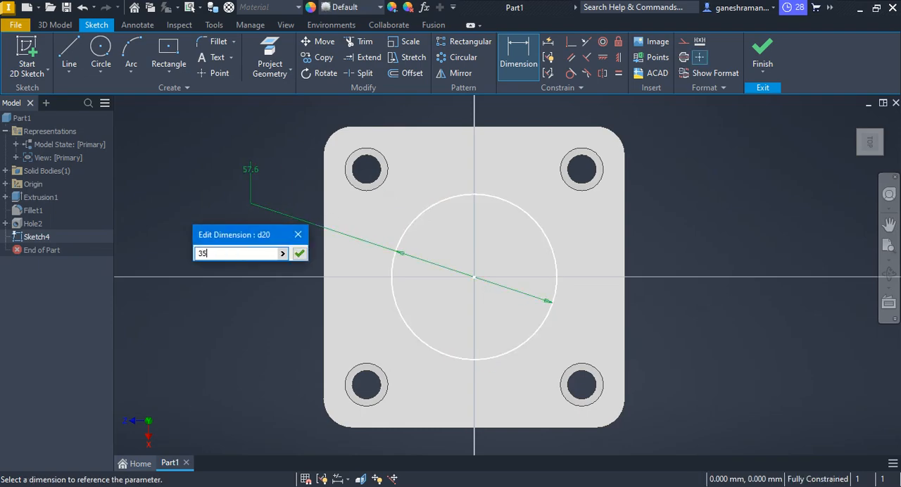
pyautogui.press('Return')
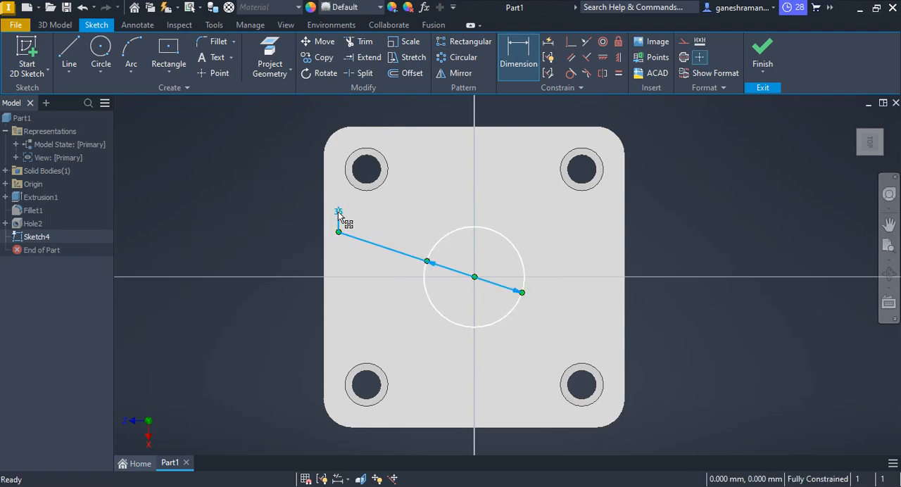
pyautogui.doubleClick(338, 211)
pyautogui.write('40')
pyautogui.press('Return')
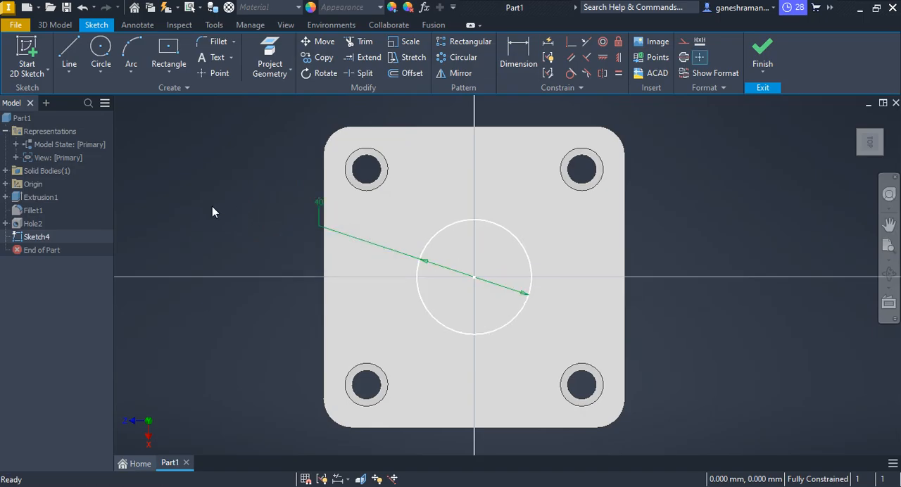
# Draw a vertical line from the circle's centre to the midpoint of the plate's upper edge and convert it to construction.
pyautogui.hotkey('alt', 'Tab')
pyautogui.hotkey('alt', 'Tab')
pyautogui.hotkey('alt', 'Tab')
pyautogui.hotkey('alt', 'Tab')
pyautogui.scroll(-3, 517, 279)
pyautogui.click(77, 60)
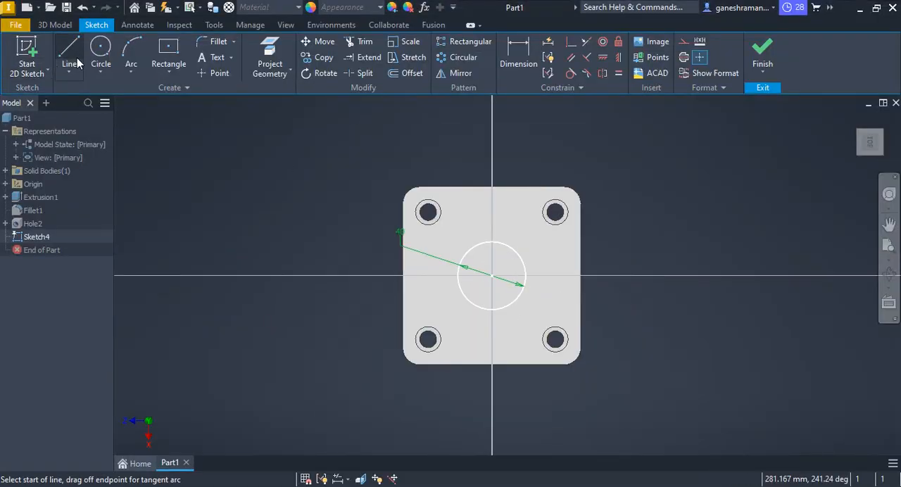
pyautogui.click(491, 275)
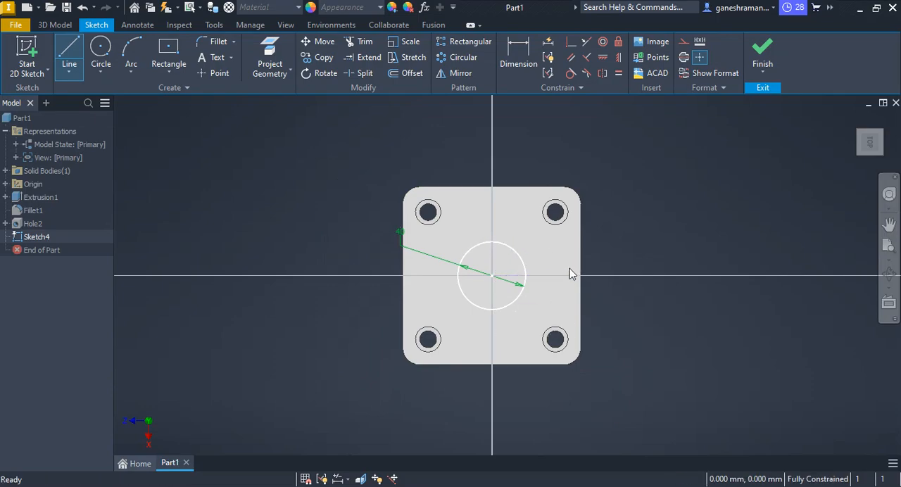
pyautogui.click(69, 51)
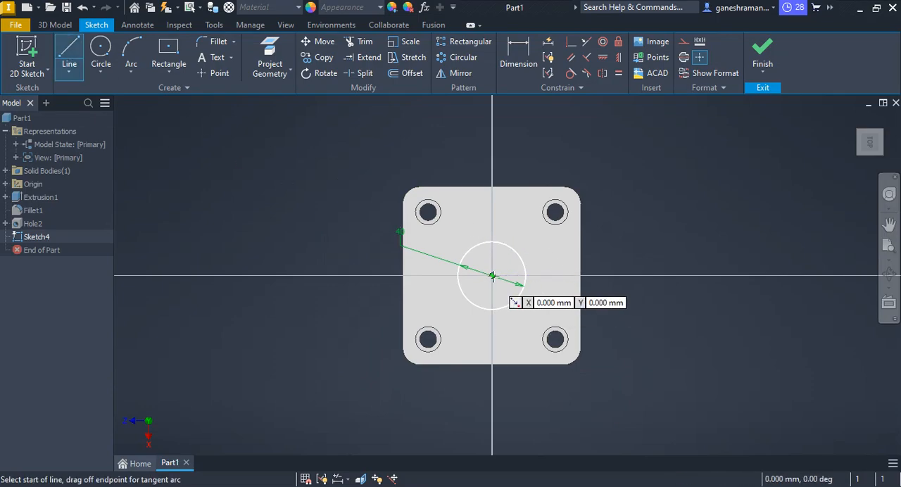
pyautogui.click(491, 275)
pyautogui.click(491, 187)
pyautogui.press('Escape')
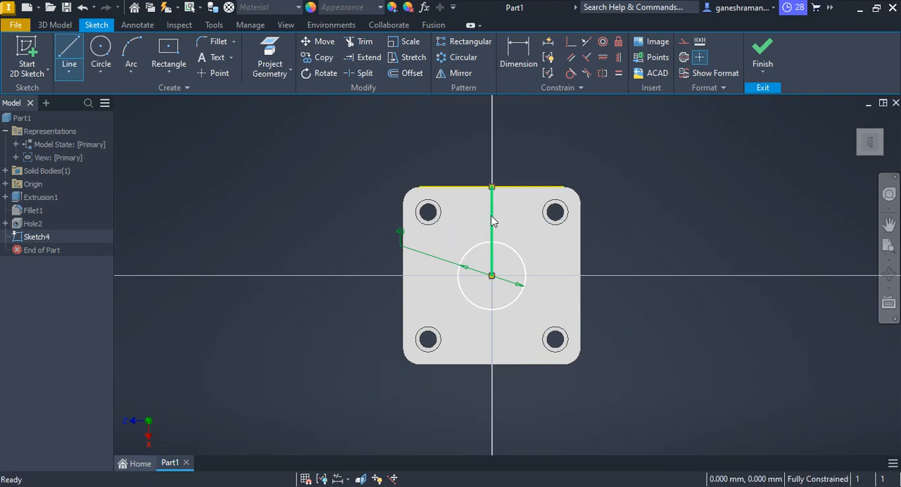
pyautogui.rightClick(492, 221)
pyautogui.click(545, 145)
# Draw a three-sided rectangular outline about 19 mm wide above the circle, with both of its vertical sides ending on the circle.
pyautogui.scroll(3, 572, 258)
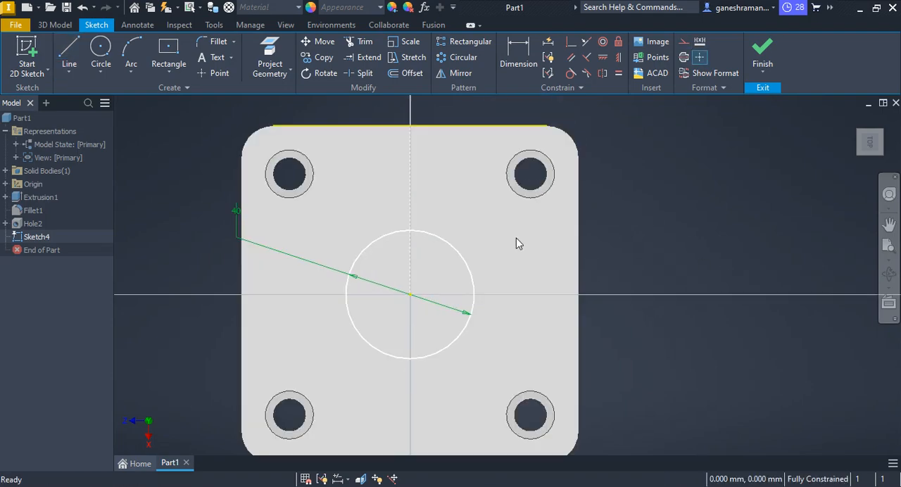
pyautogui.click(70, 52)
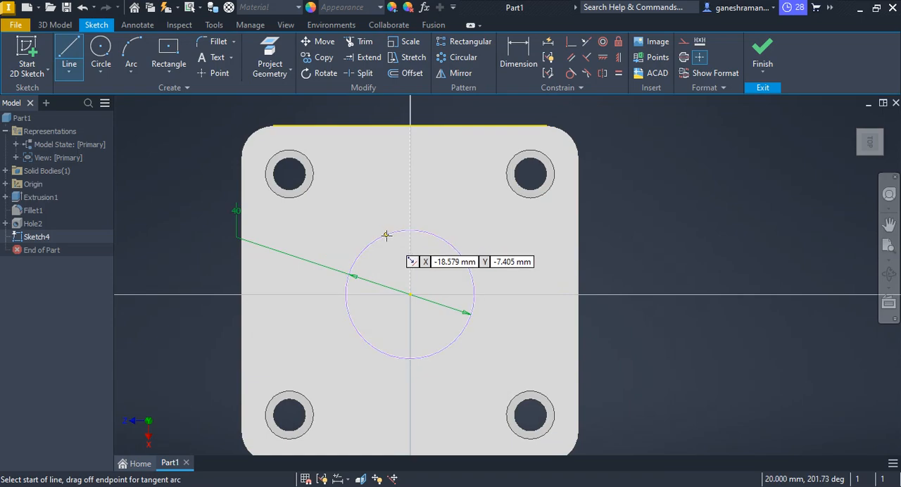
pyautogui.click(385, 235)
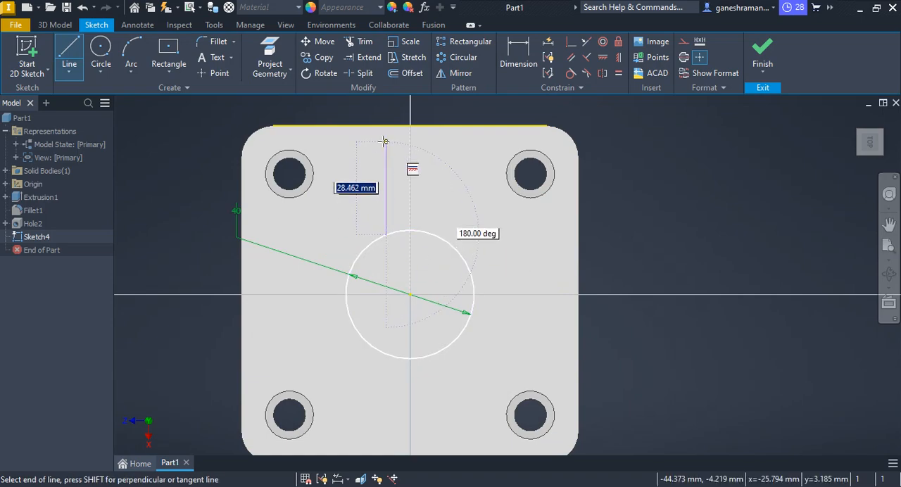
pyautogui.click(385, 190)
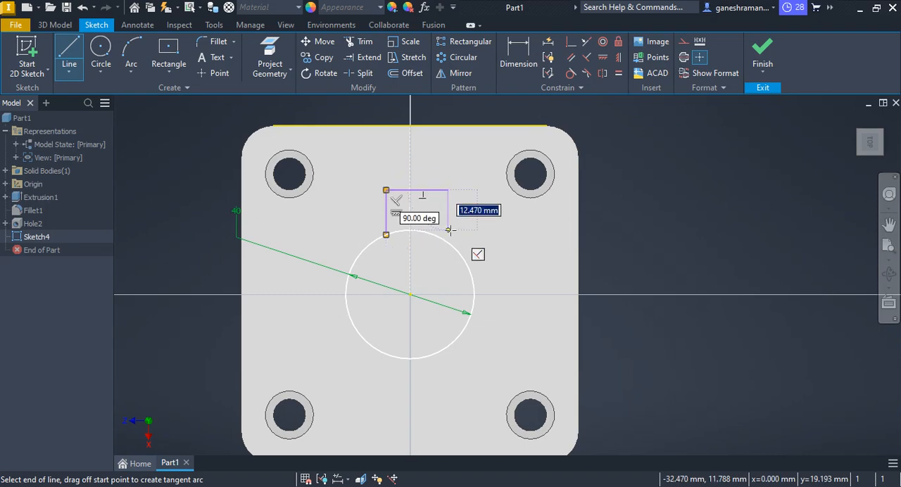
pyautogui.click(449, 243)
pyautogui.press('Escape')
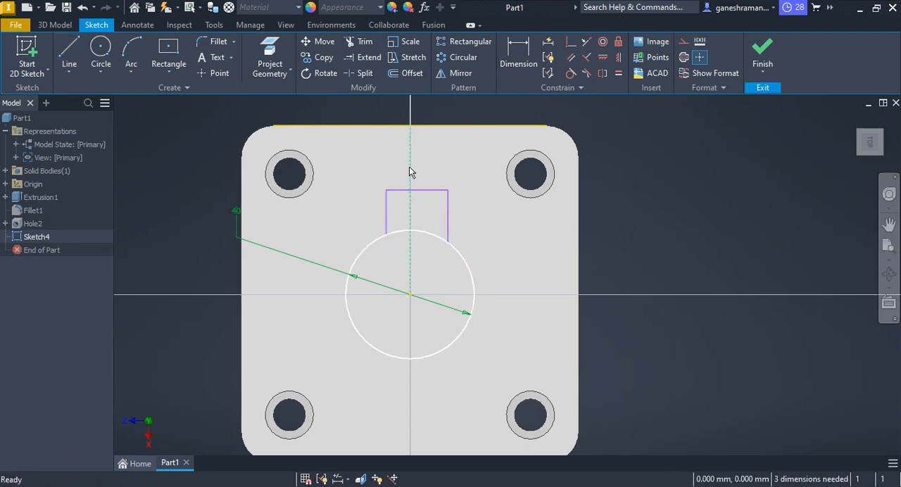
# Make the two vertical sides of the outline symmetric about the vertical construction line.
pyautogui.click(602, 72)
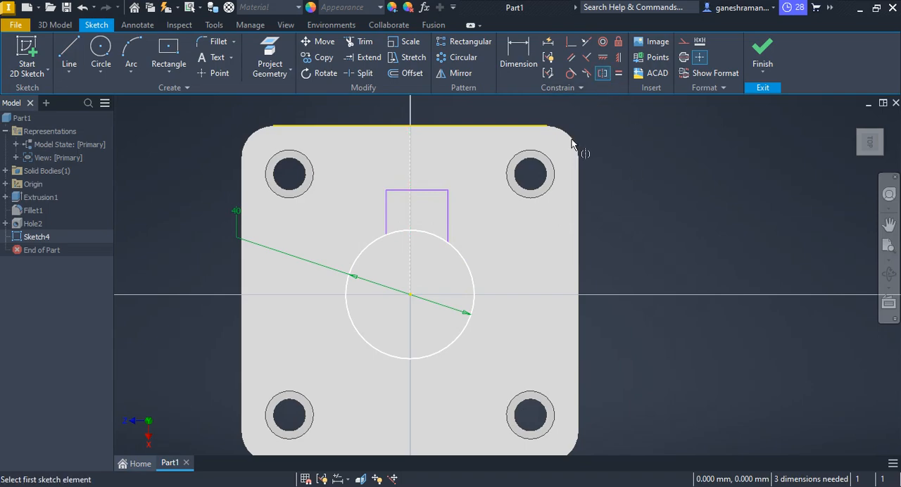
pyautogui.click(448, 225)
pyautogui.click(387, 215)
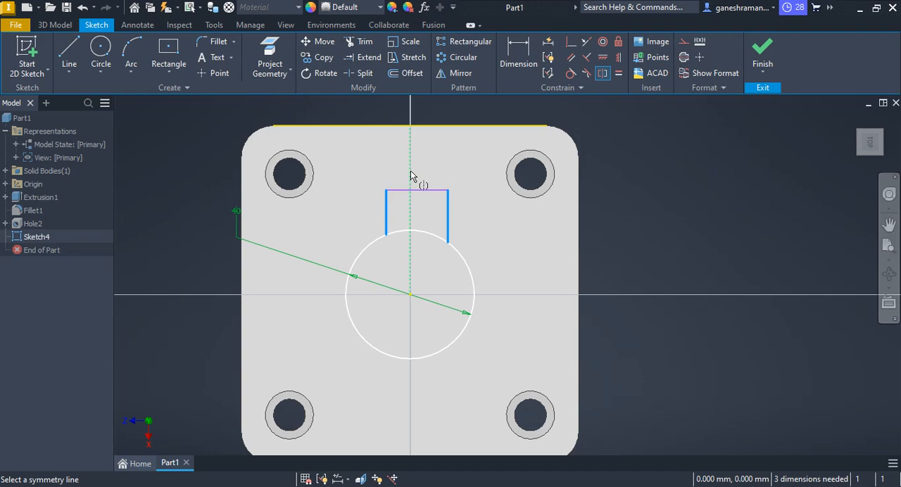
pyautogui.click(410, 175)
pyautogui.press('Escape')
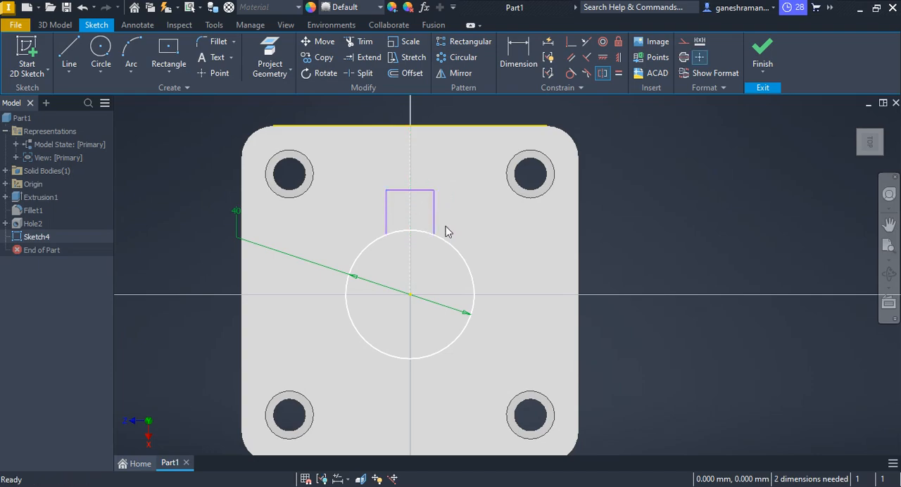
# Dimension the width of the rectangular outline above the circle at 30 mm, using the PDF drawing as reference.
pyautogui.click(516, 55)
pyautogui.hotkey('alt', 'Tab')
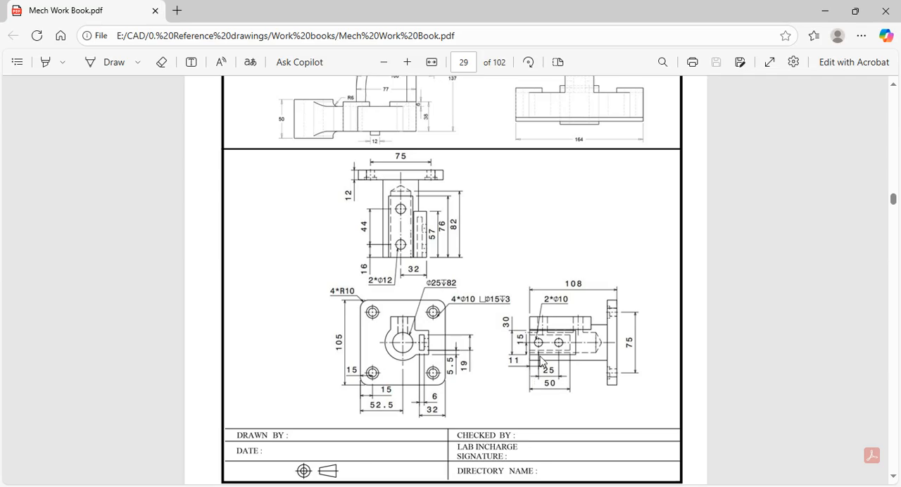
pyautogui.hotkey('alt', 'Tab')
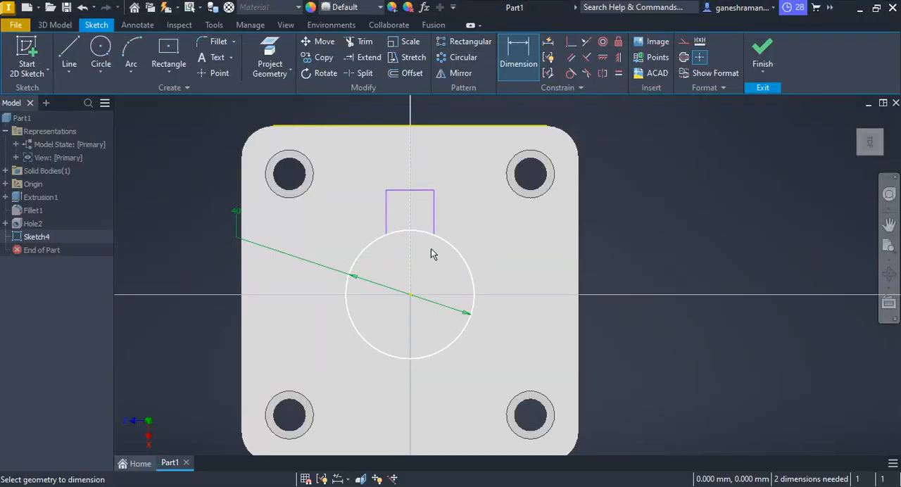
pyautogui.click(423, 191)
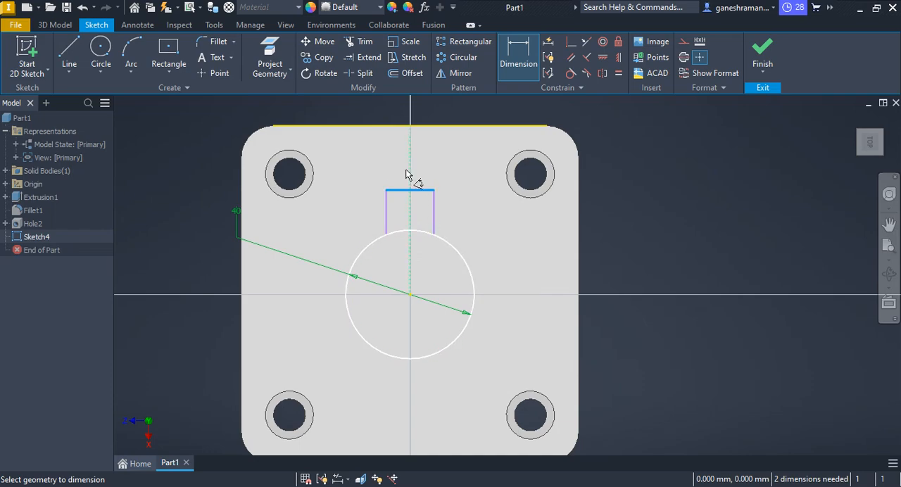
pyautogui.click(362, 172)
pyautogui.write('30')
pyautogui.press('Return')
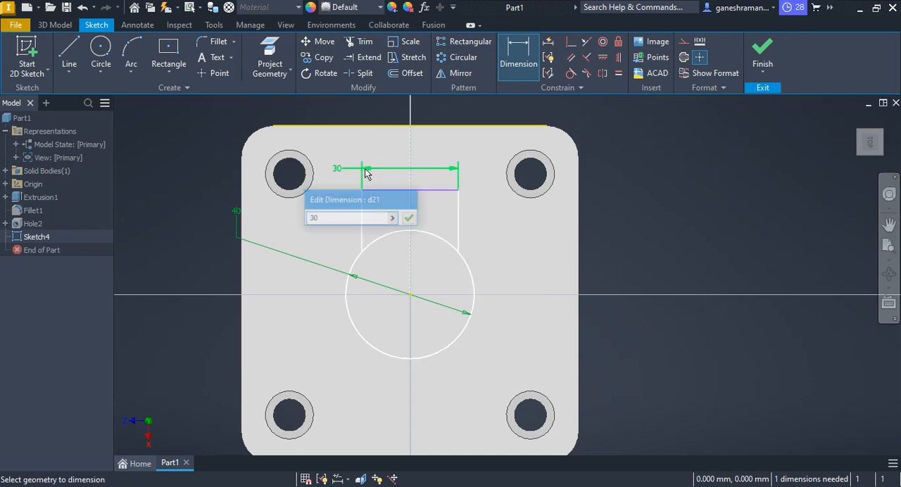
pyautogui.hotkey('alt', 'Tab')
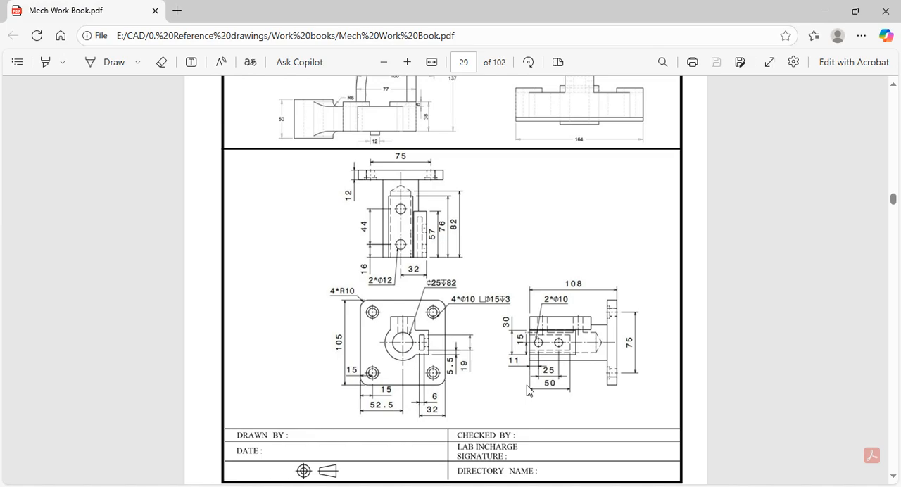
# Consult the PDF drawing and dimension the distance from the upper outline's top edge to the circle's centre at 30 mm.
pyautogui.scroll(-2, 557, 354)
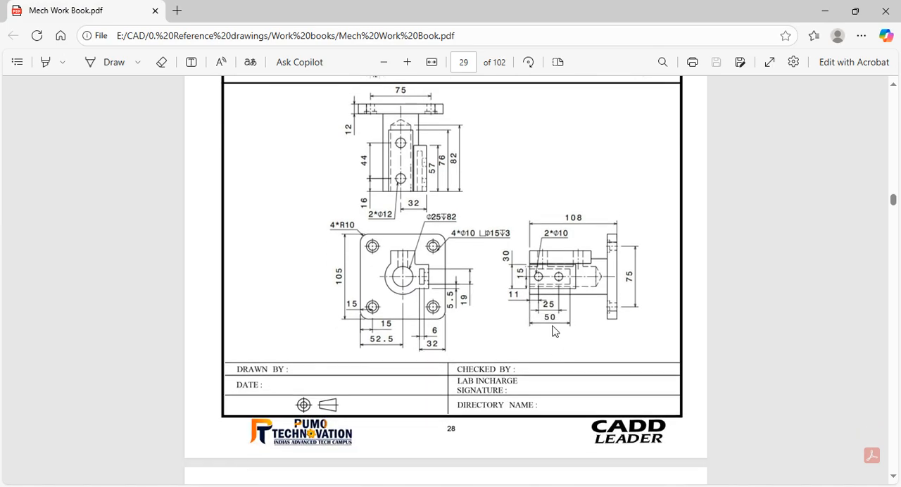
pyautogui.scroll(2, 554, 331)
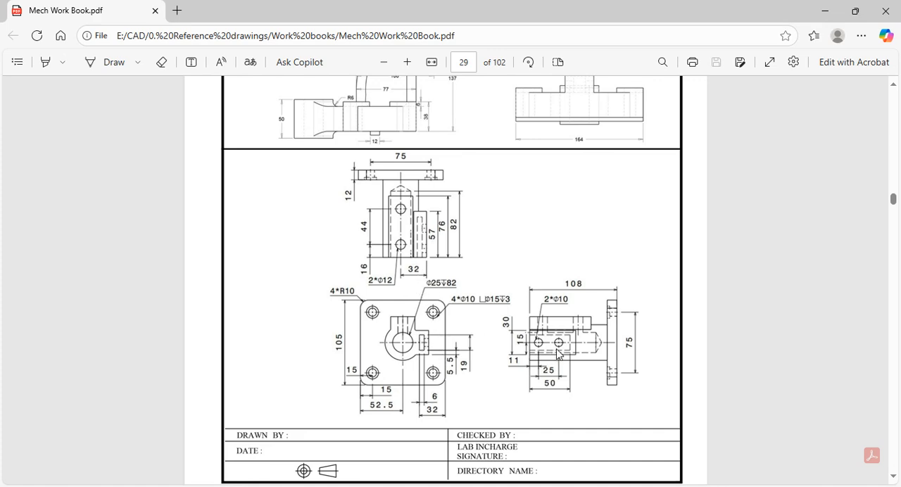
pyautogui.hotkey('alt', 'Tab')
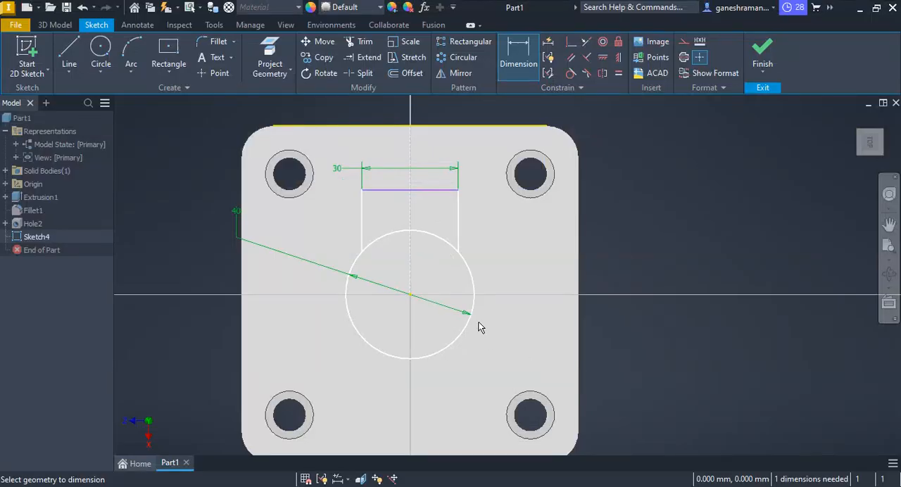
pyautogui.click(436, 190)
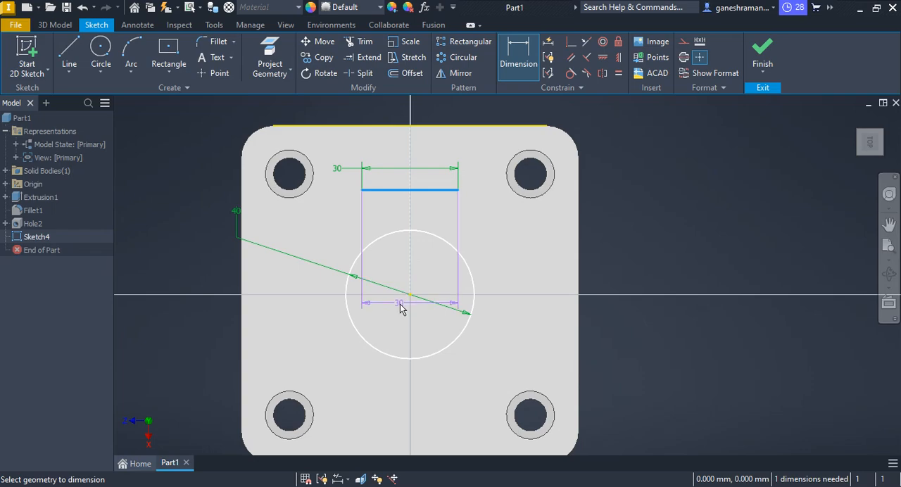
pyautogui.click(409, 294)
pyautogui.click(182, 258)
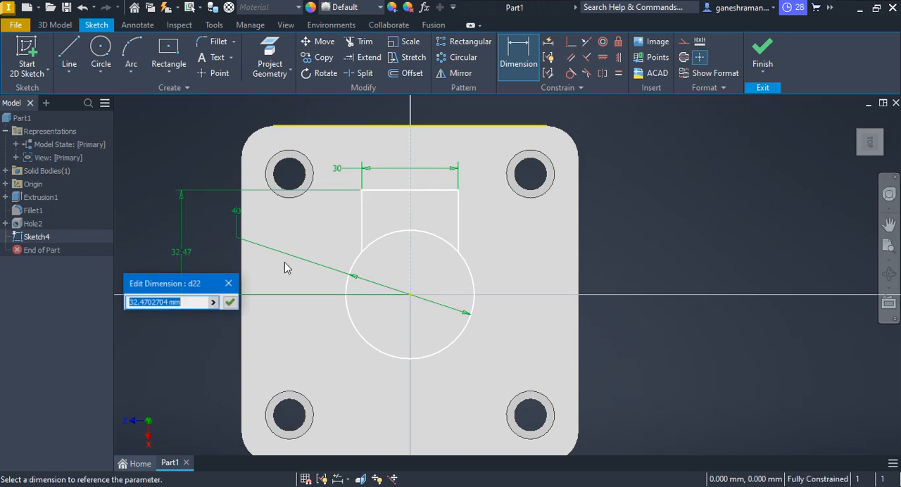
pyautogui.write('30')
pyautogui.press('Return')
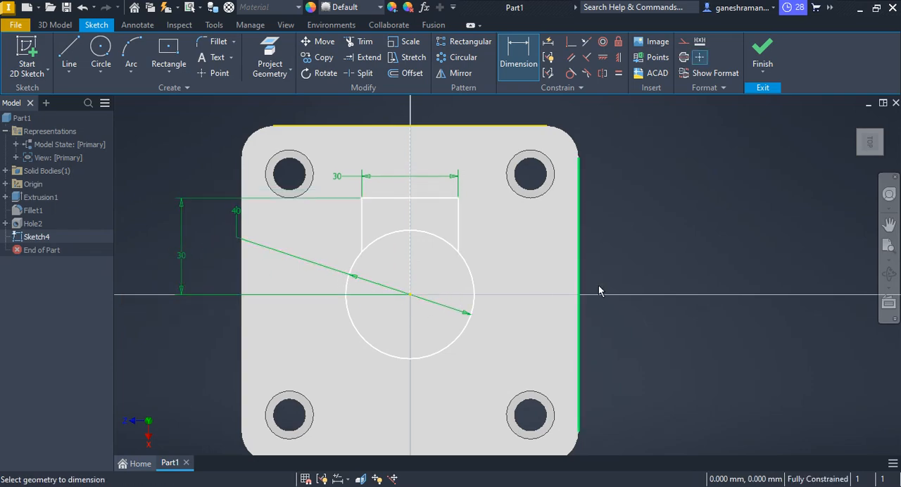
pyautogui.press('Escape')
# Draw a horizontal line from the circle's centre to the midpoint of the plate's right edge and convert it to construction.
pyautogui.hotkey('alt', 'Tab')
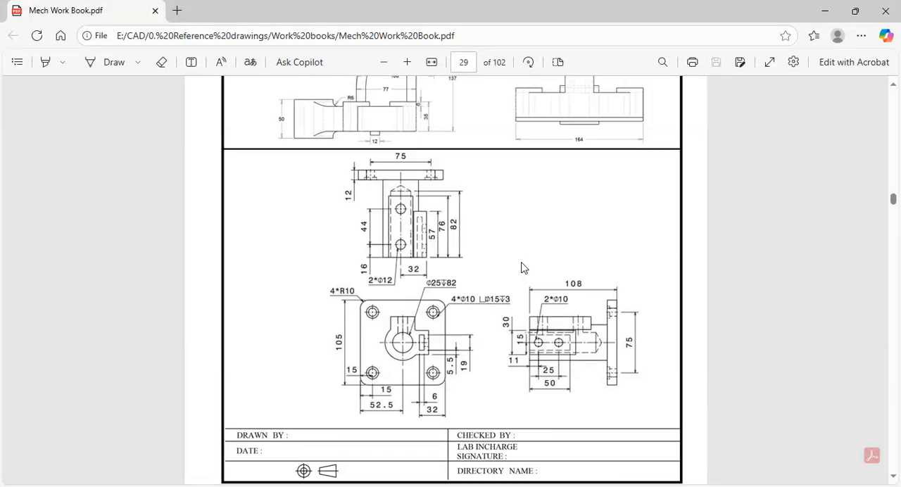
pyautogui.hotkey('alt', 'Tab')
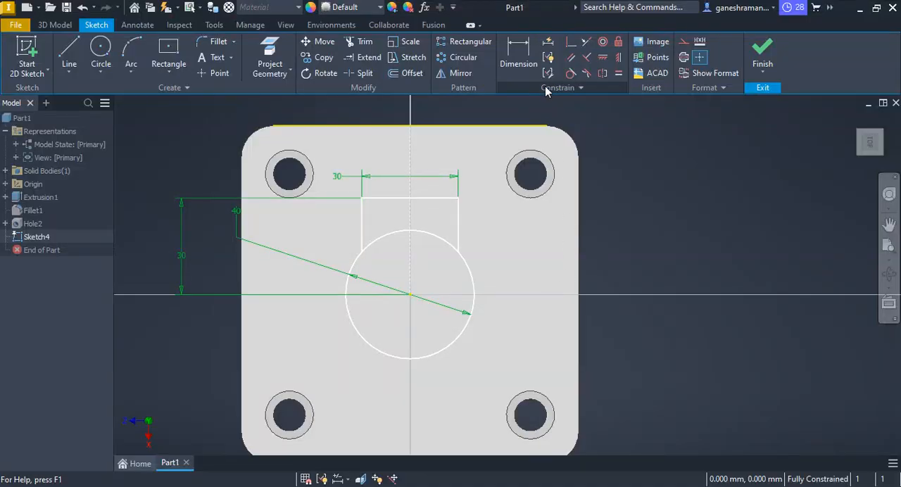
pyautogui.click(69, 56)
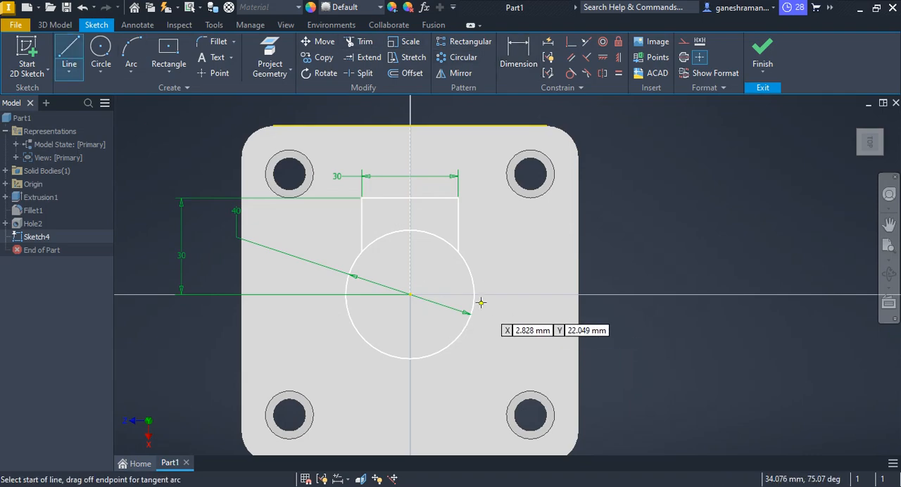
pyautogui.click(411, 294)
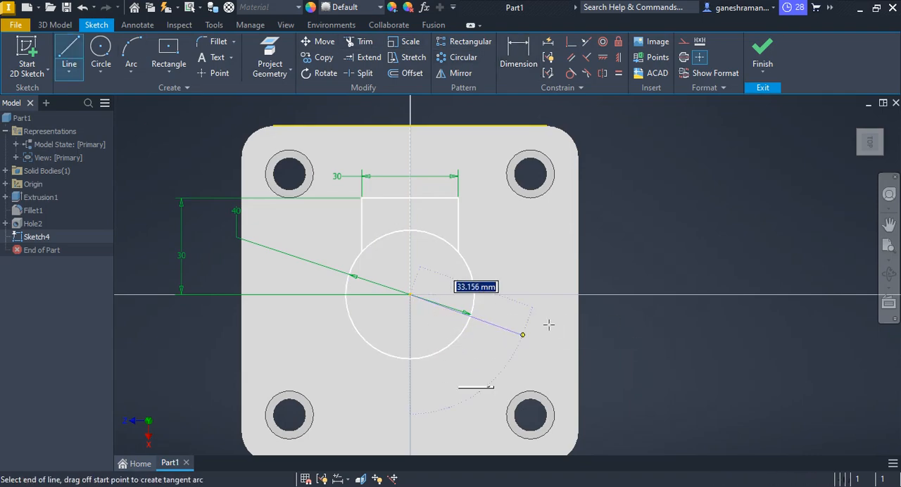
pyautogui.click(581, 296)
pyautogui.rightClick(541, 295)
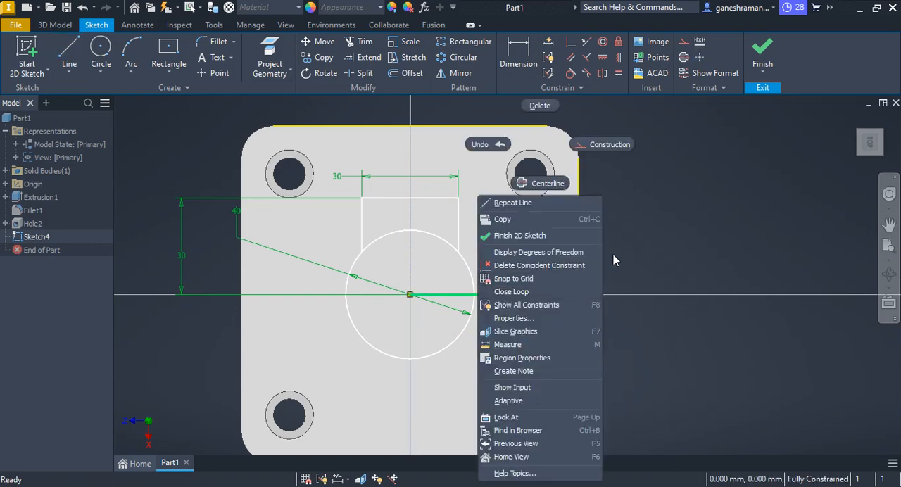
pyautogui.click(594, 147)
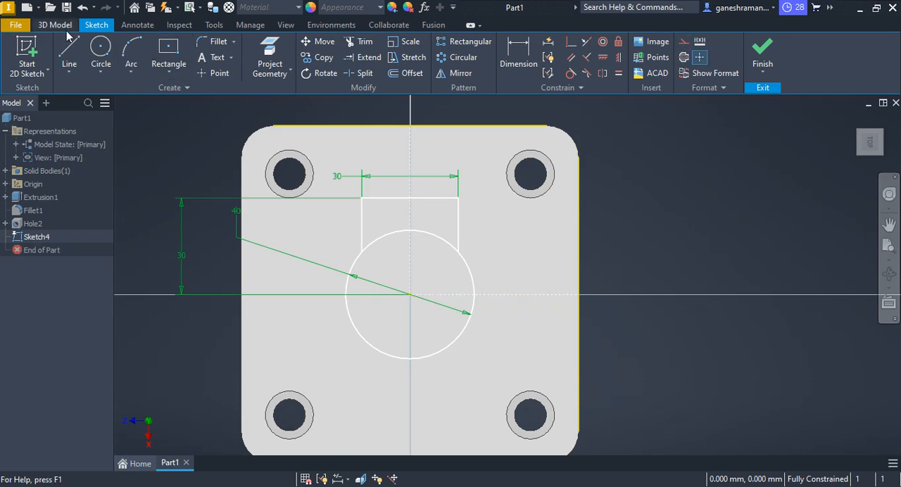
# Draw a three-sided outline right of the circle, ending on the circle, with its vertical side about 32 mm from the centre.
pyautogui.click(68, 53)
pyautogui.click(468, 264)
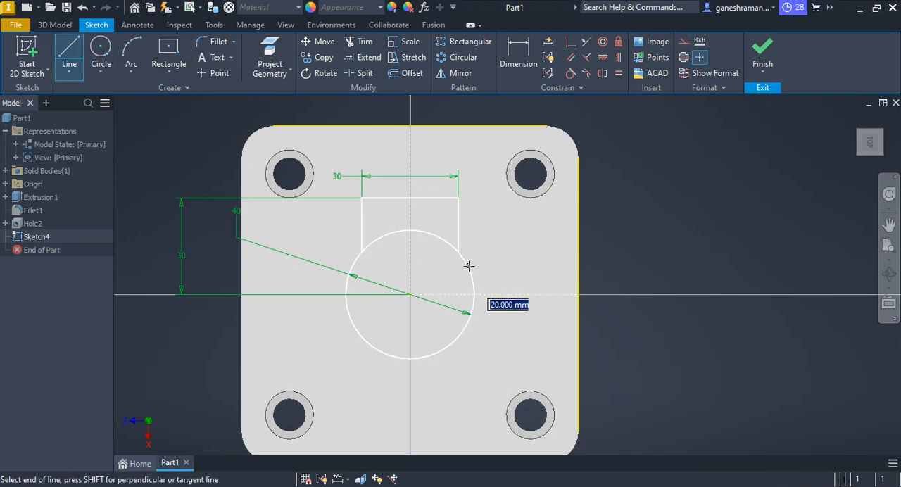
pyautogui.click(512, 266)
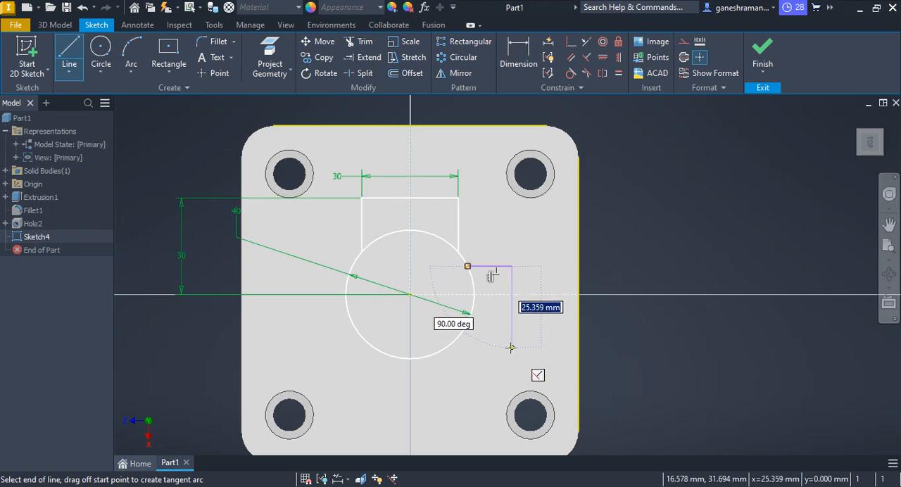
pyautogui.click(512, 352)
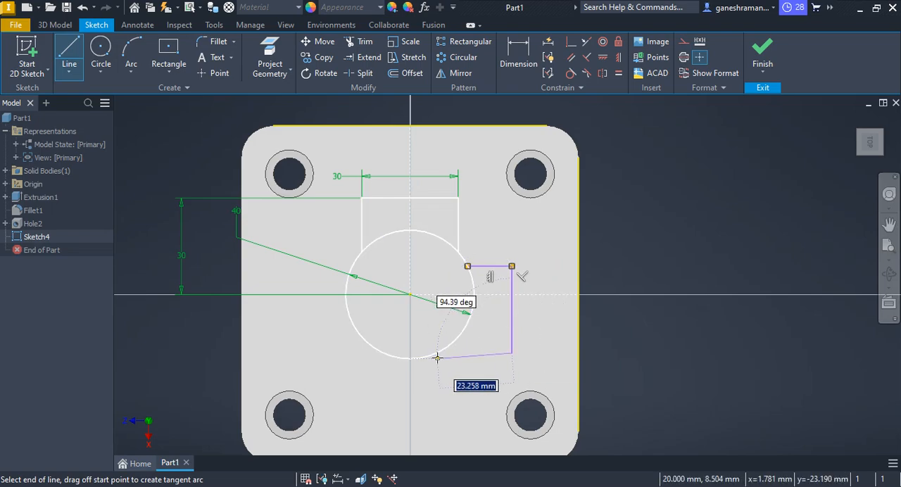
pyautogui.click(434, 353)
pyautogui.press('Escape')
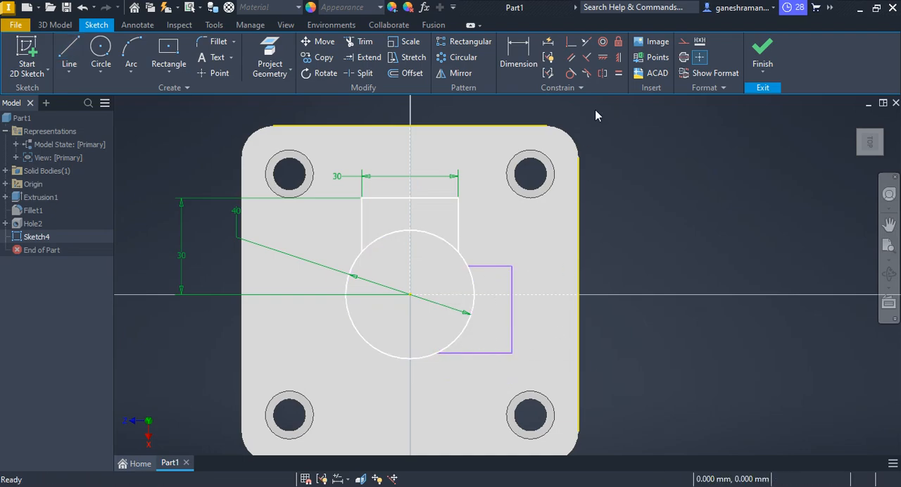
# Make the two horizontal sides of the right-hand outline symmetric about the horizontal construction line.
pyautogui.click(605, 73)
pyautogui.click(487, 267)
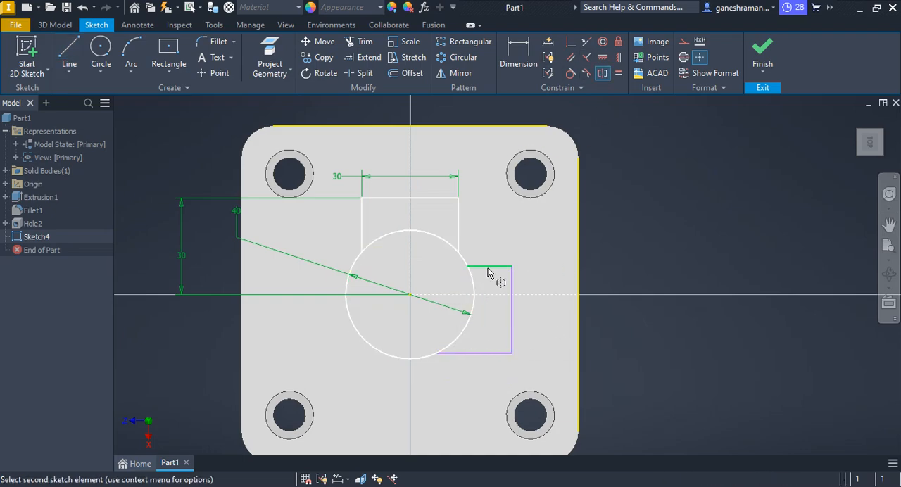
pyautogui.click(489, 352)
pyautogui.click(556, 295)
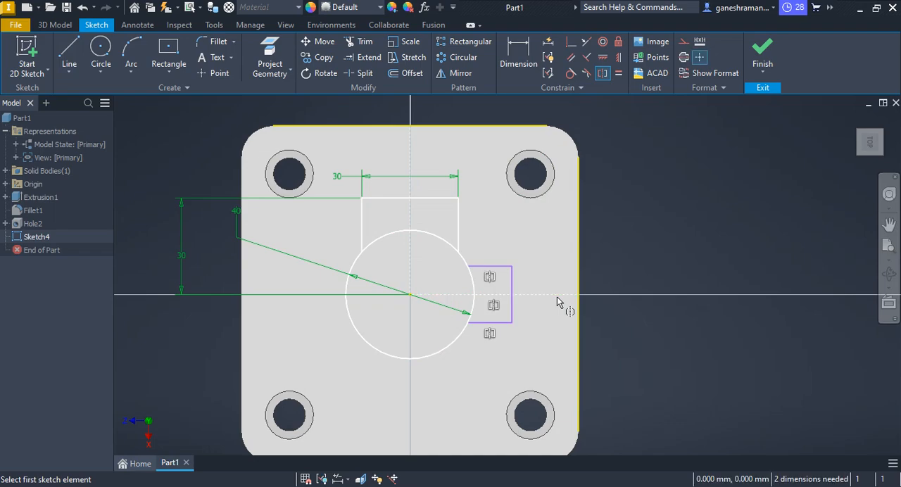
pyautogui.press('Escape')
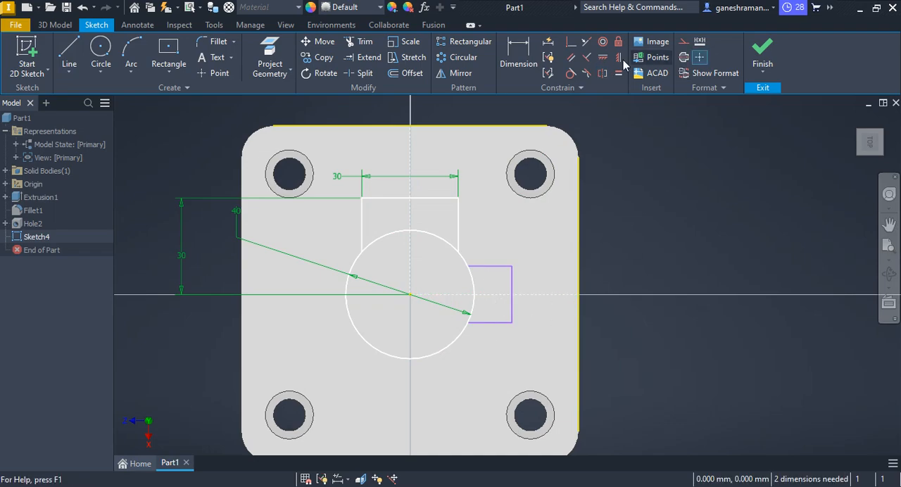
# Dimension the vertical side of the right-hand outline at 30 mm.
pyautogui.press('d')
pyautogui.click(512, 315)
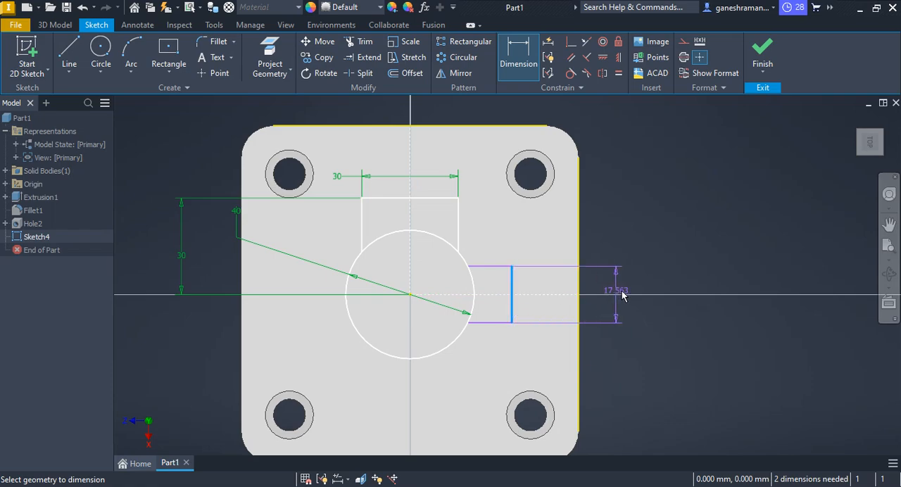
pyautogui.click(627, 285)
pyautogui.write('3')
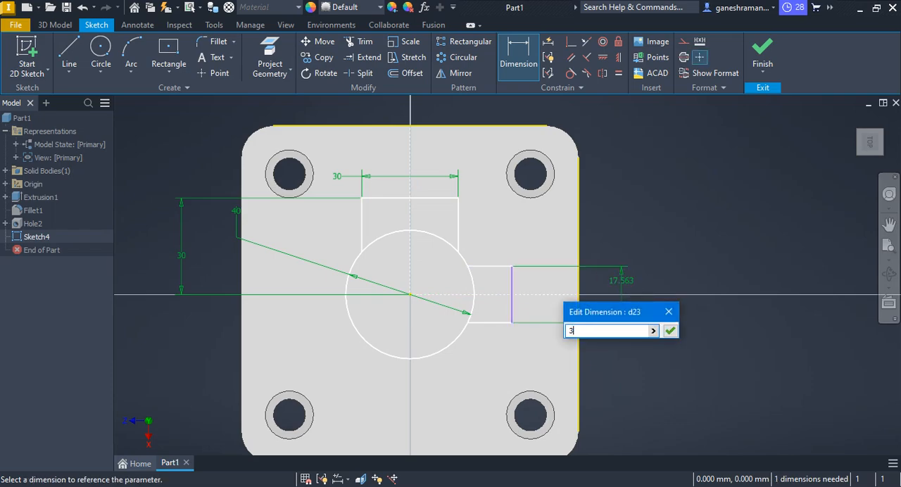
pyautogui.write('0')
pyautogui.press('Return')
# Check the PDF drawing and dimension the distance from the circle's centre to the right-hand outline's vertical side at 30 mm.
pyautogui.hotkey('alt', 'Tab')
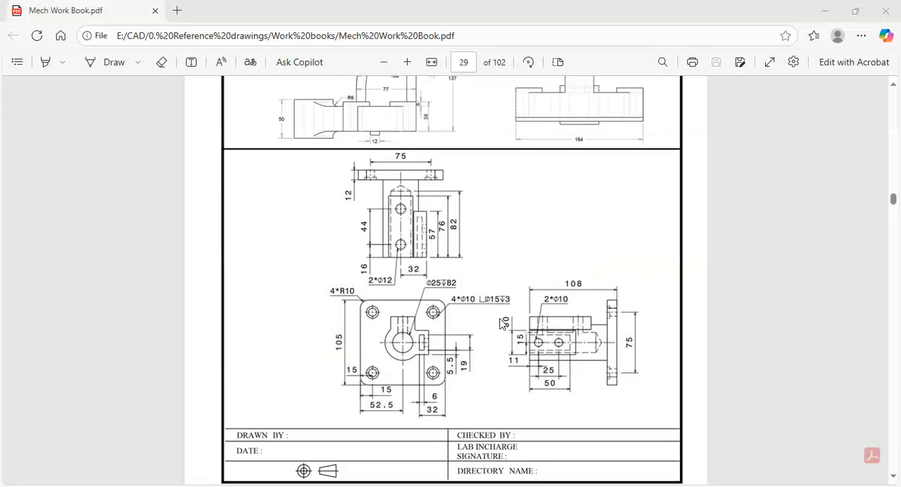
pyautogui.hotkey('alt', 'Tab')
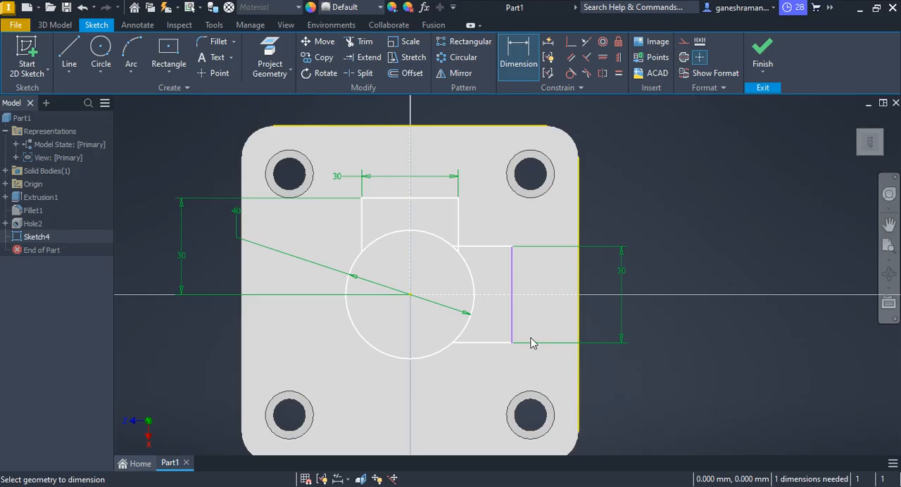
pyautogui.hotkey('alt', 'Tab')
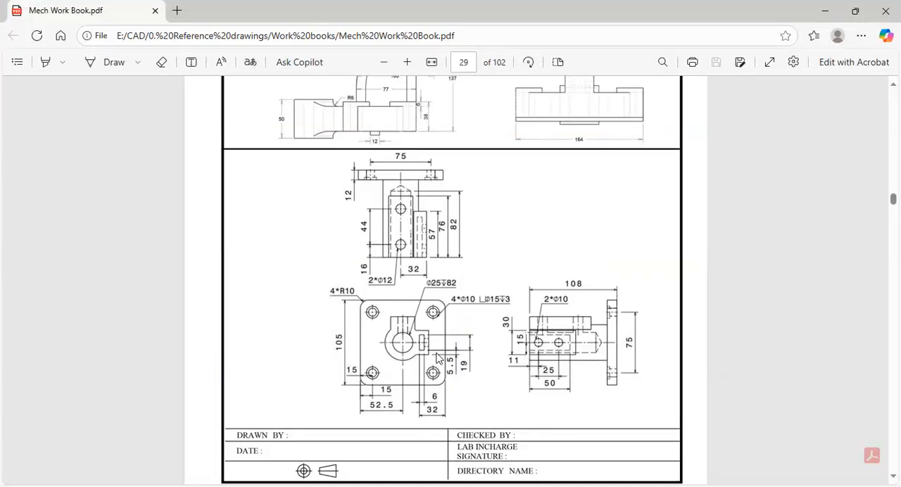
pyautogui.hotkey('alt', 'Tab')
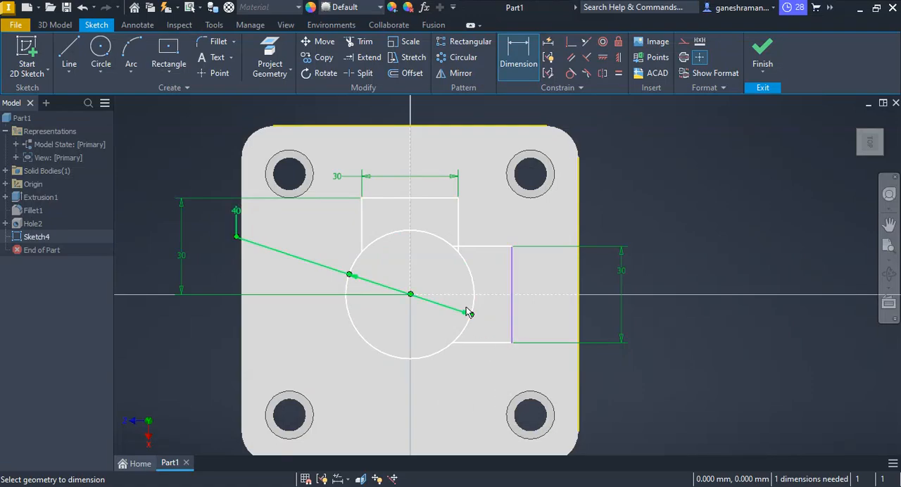
pyautogui.click(411, 295)
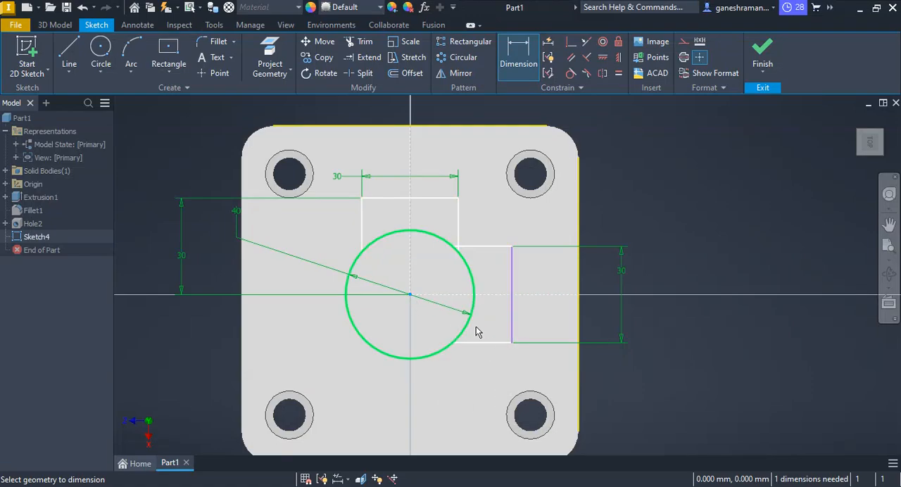
pyautogui.click(512, 312)
pyautogui.click(632, 416)
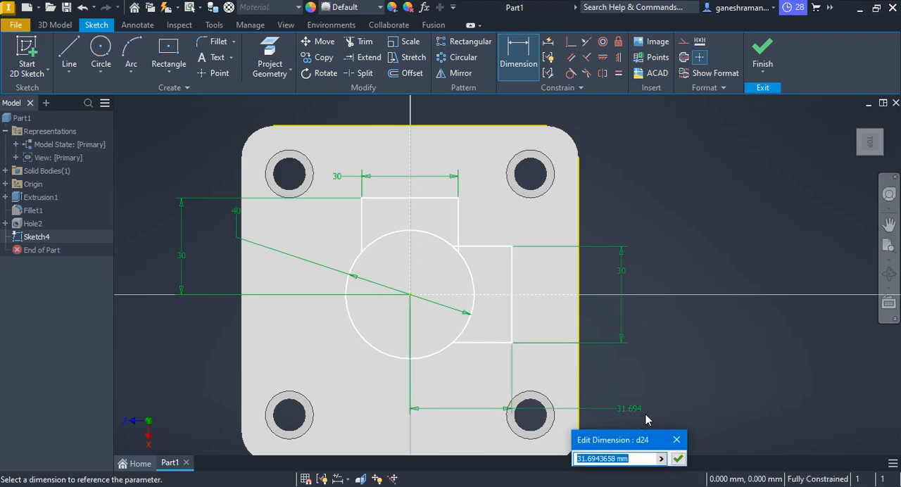
pyautogui.write('30')
pyautogui.press('Return')
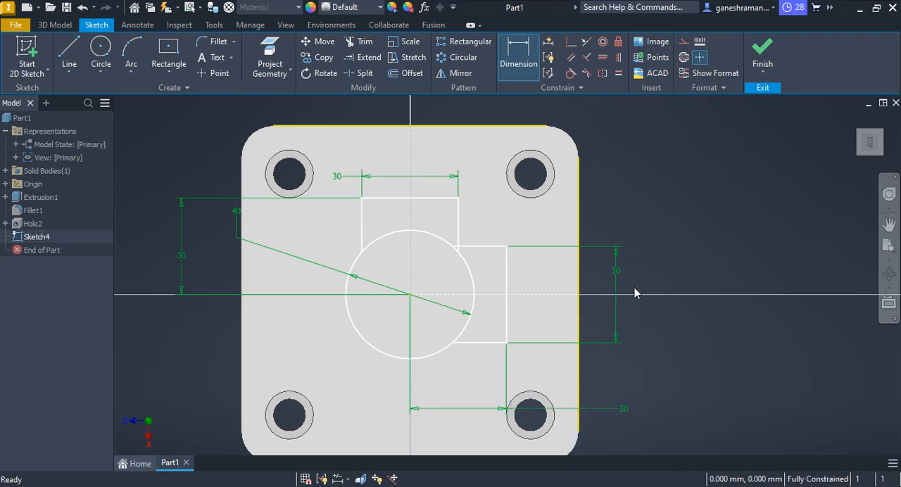
pyautogui.press('Escape')
# Trim the circle's arcs inside both outlines and the overlapping line ends at their shared corner, leaving one continuous outer profile.
pyautogui.click(360, 41)
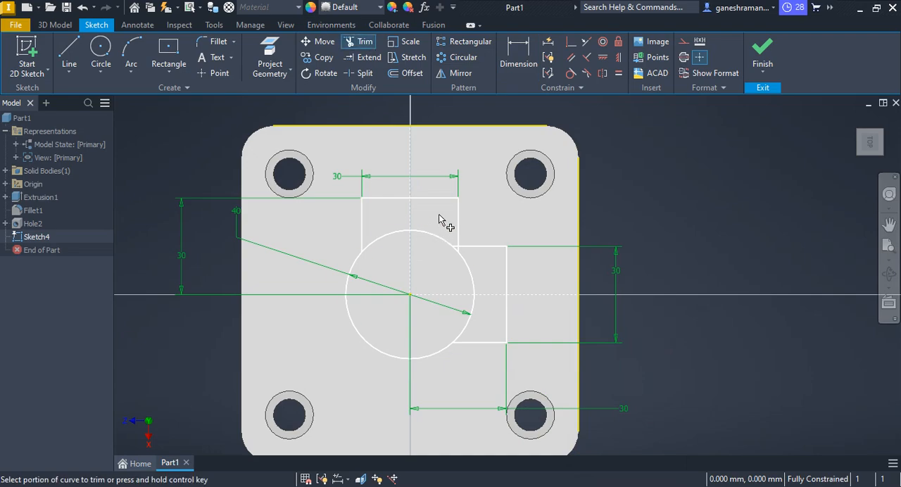
pyautogui.click(392, 231)
pyautogui.scroll(5, 443, 261)
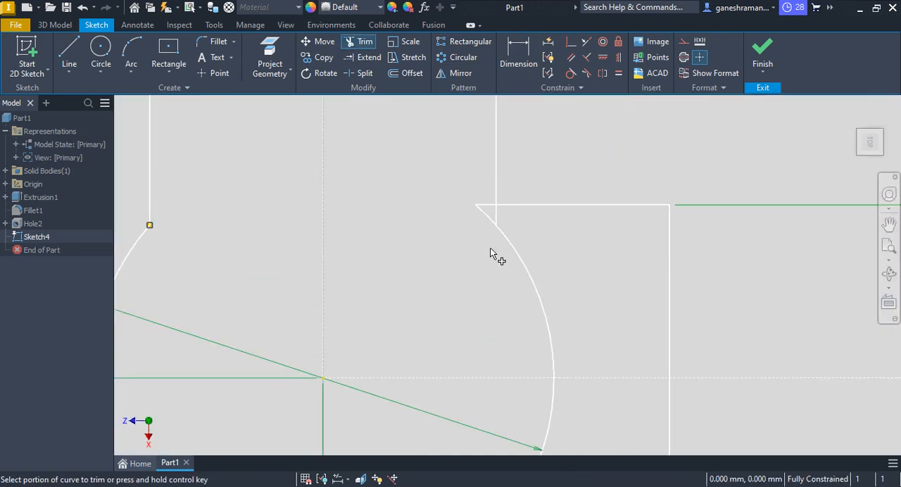
pyautogui.moveTo(493, 254)
pyautogui.mouseDown()
pyautogui.moveTo(514, 226)
pyautogui.moveTo(498, 221)
pyautogui.moveTo(470, 176)
pyautogui.moveTo(481, 234)
pyautogui.mouseUp()
pyautogui.scroll(-5, 524, 282)
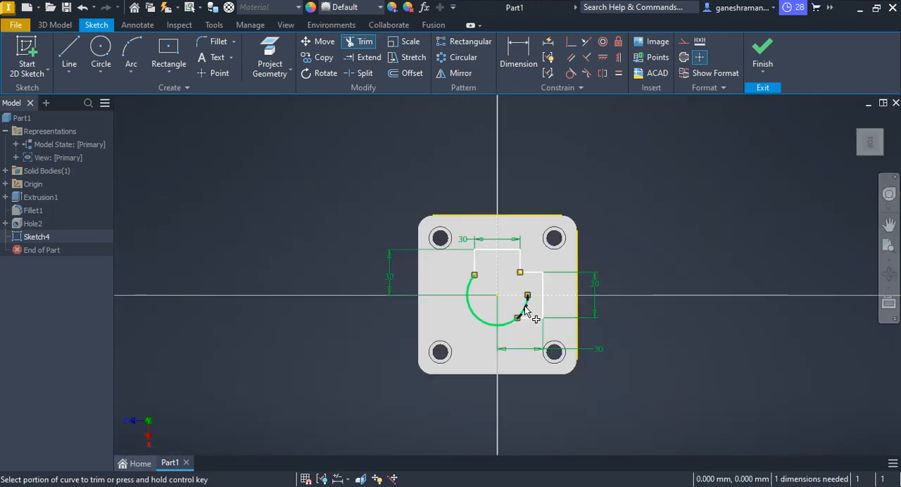
pyautogui.press('Escape')
pyautogui.scroll(3, 541, 302)
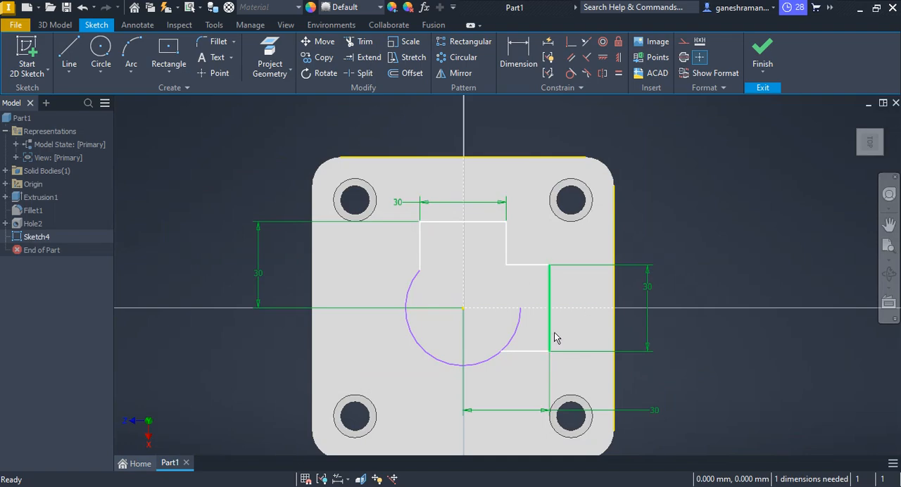
pyautogui.click(358, 42)
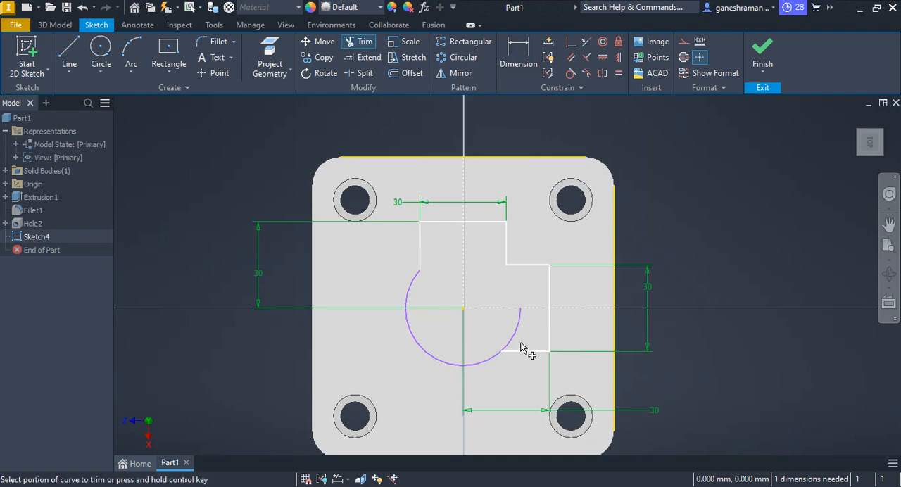
pyautogui.moveTo(521, 348); pyautogui.dragTo(510, 343)
pyautogui.press('Escape')
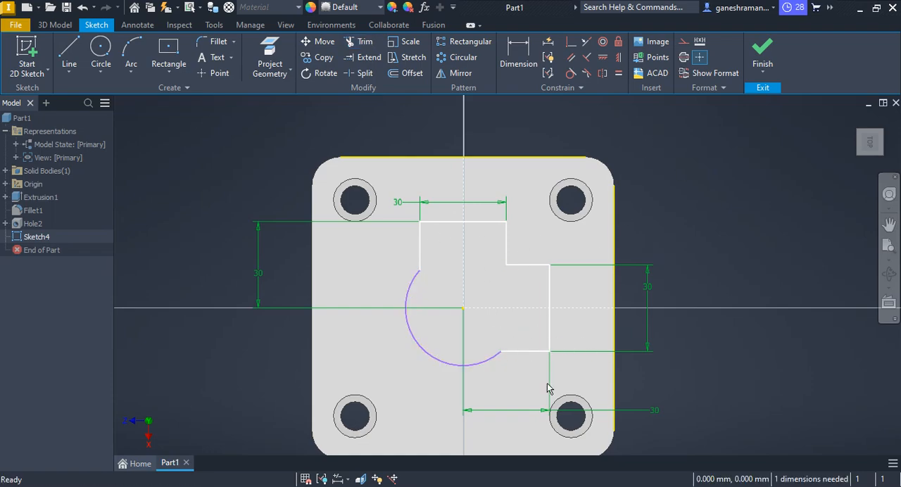
# Dimension the remaining arc's radius at 20 mm and finish the boss profile sketch.
pyautogui.click(533, 51)
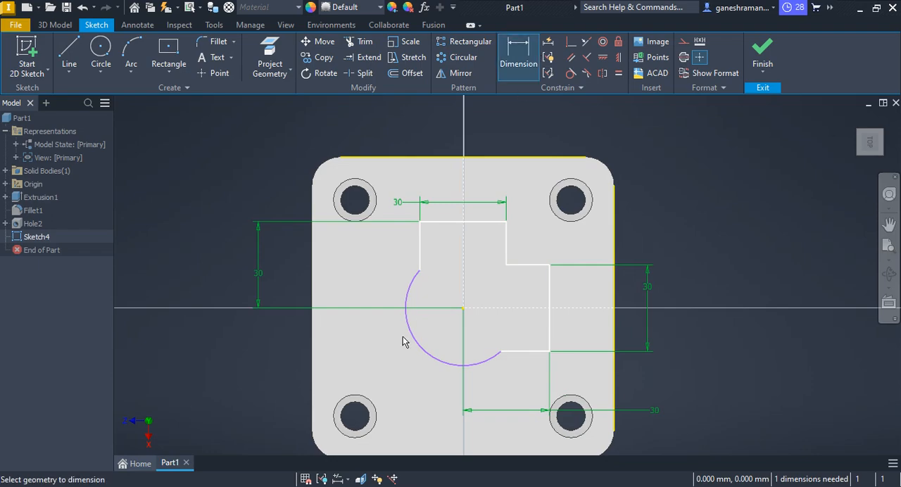
pyautogui.click(268, 387)
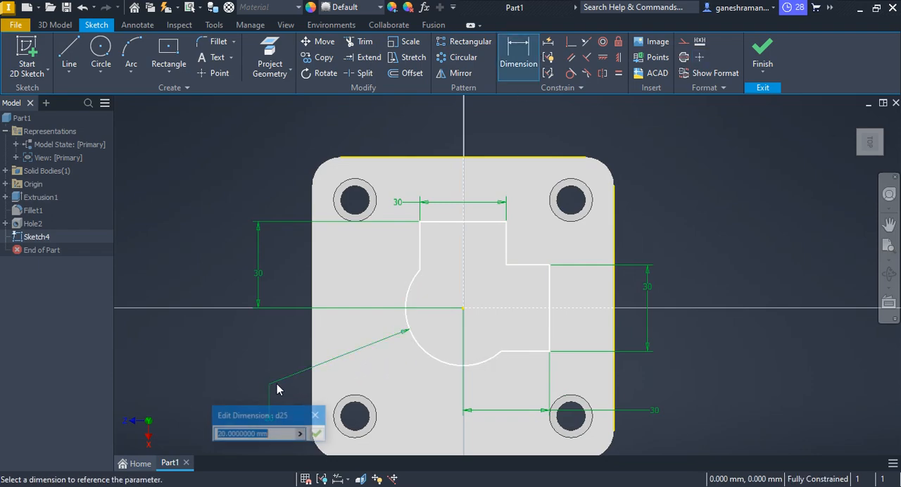
pyautogui.click(318, 434)
pyautogui.press('Escape')
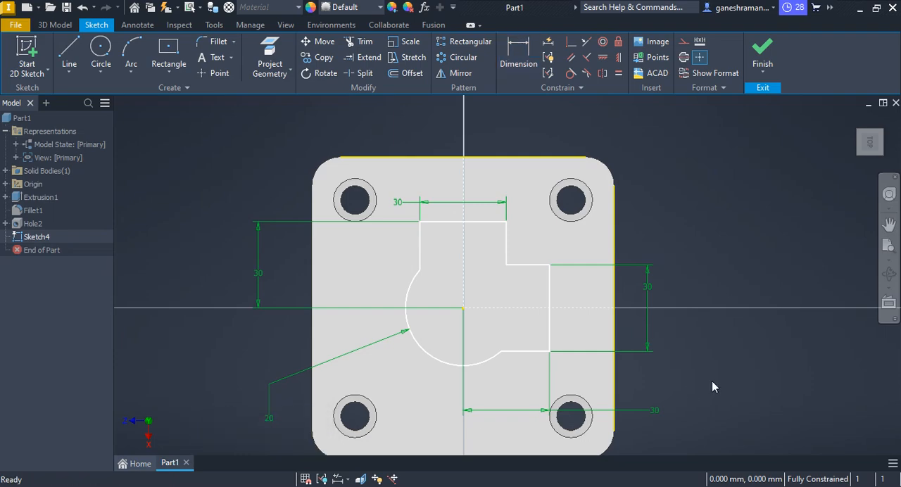
pyautogui.click(762, 56)
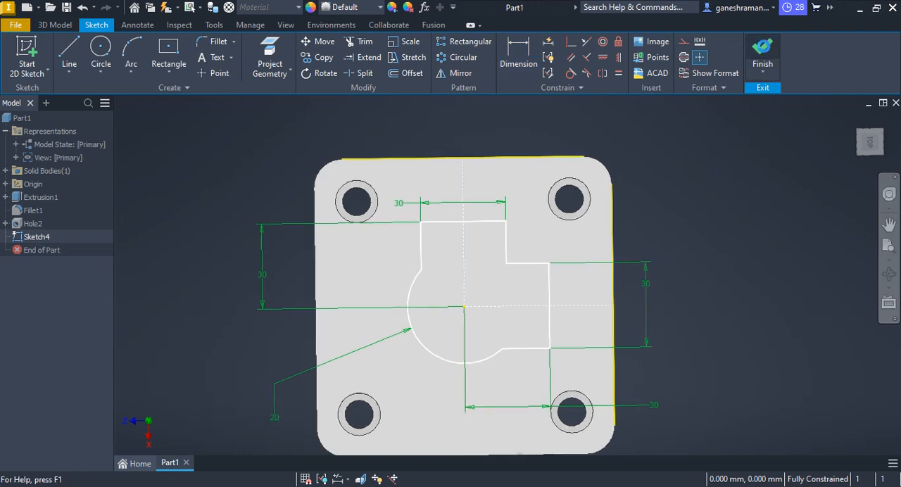
# Check the overall length in the PDF drawing and extrude the boss profile upward from the plate by 108-12 mm.
pyautogui.hotkey('alt', 'Tab')
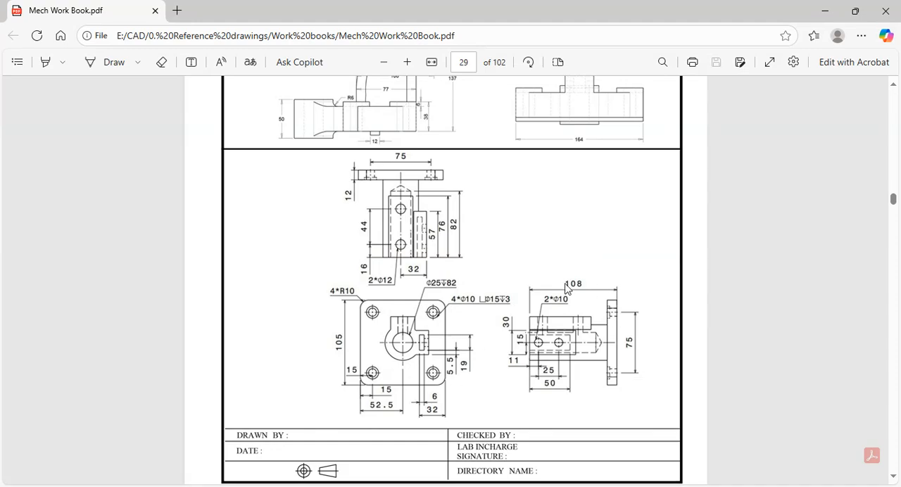
pyautogui.hotkey('alt', 'Tab')
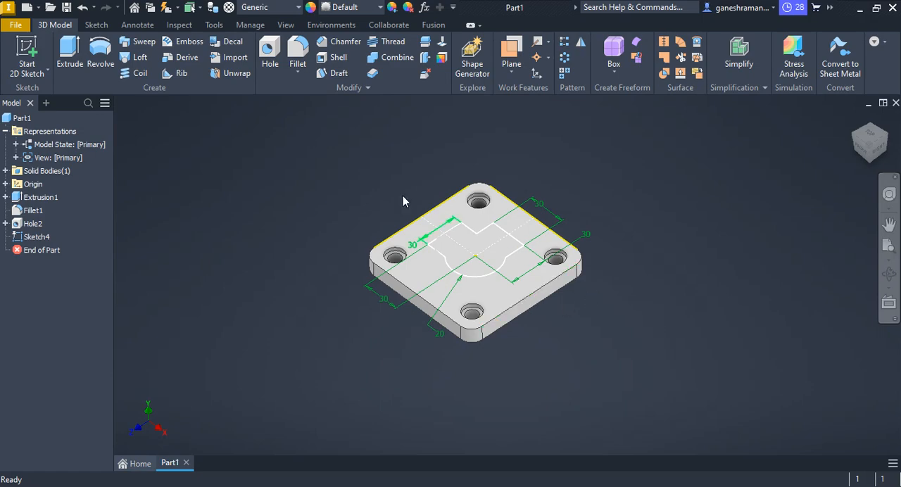
pyautogui.click(76, 62)
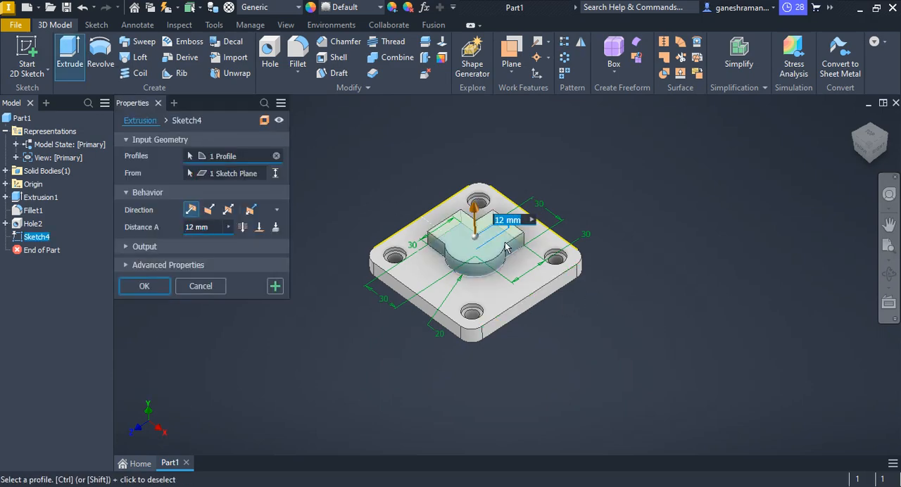
pyautogui.write('108-12')
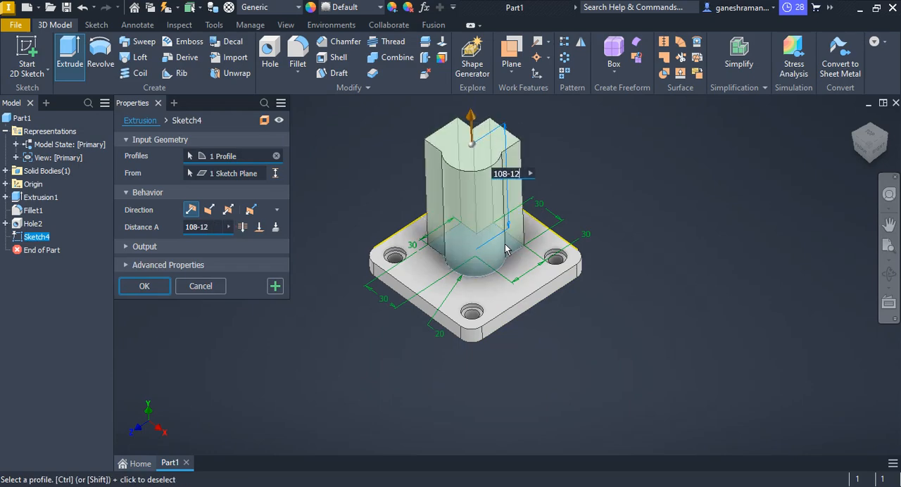
pyautogui.press('Return')
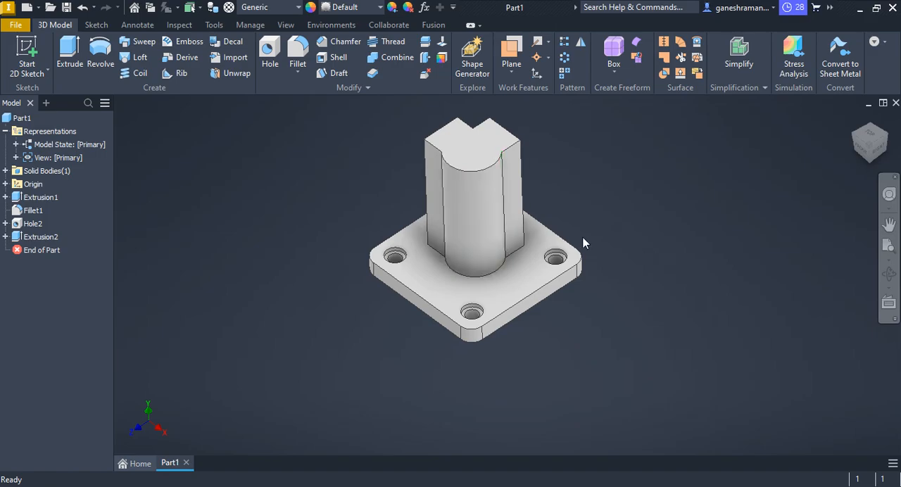
# Check the cross holes in the PDF drawing and start a sketch on the flat outer face of one boss arm.
pyautogui.moveTo(528, 314); pyautogui.dragTo(515, 333, button='middle')
pyautogui.hotkey('alt', 'Tab')
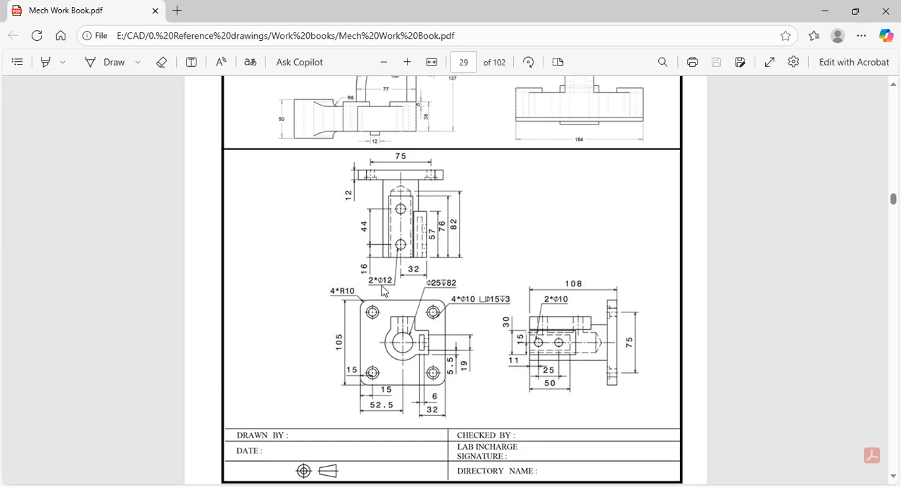
pyautogui.hotkey('alt', 'Tab')
pyautogui.hotkey('alt', 'Tab')
pyautogui.hotkey('alt', 'Tab')
pyautogui.moveTo(412, 301); pyautogui.dragTo(488, 211, button='middle')
pyautogui.click(469, 196)
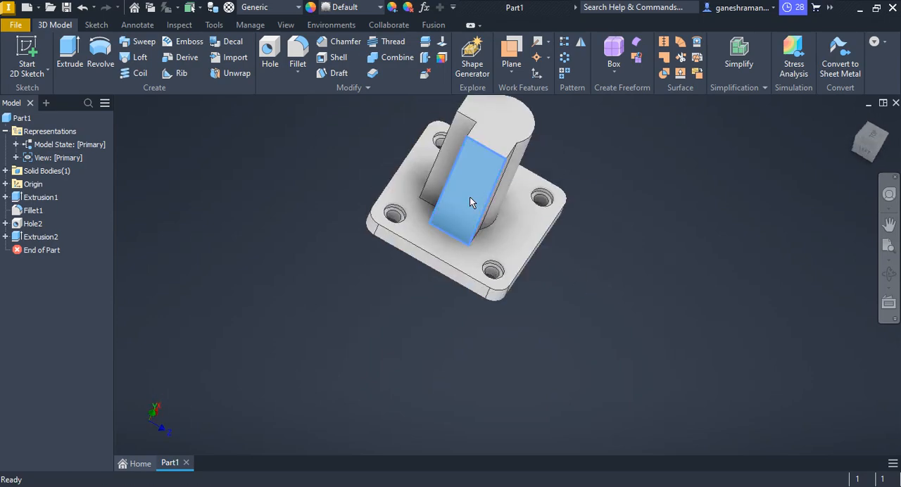
pyautogui.click(565, 187)
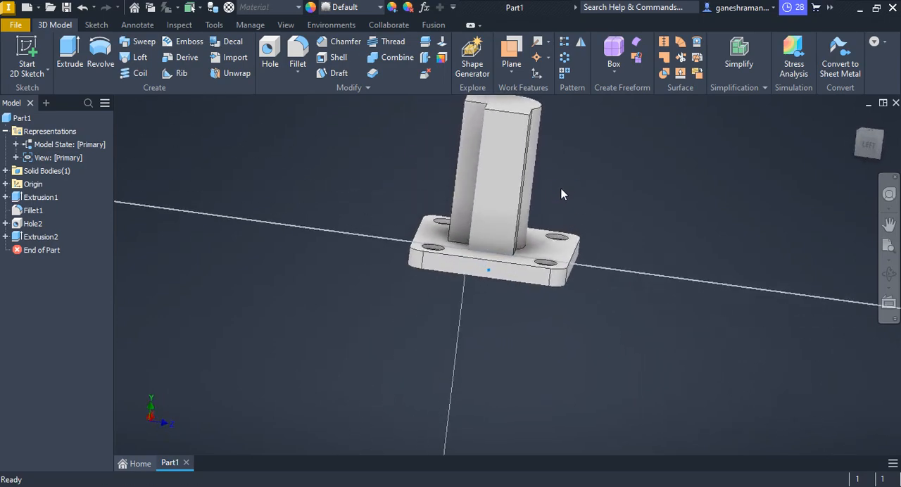
# Place two vertically aligned points on the arm face, one about 14 mm below its upper edge and one about 30 mm lower.
pyautogui.click(214, 73)
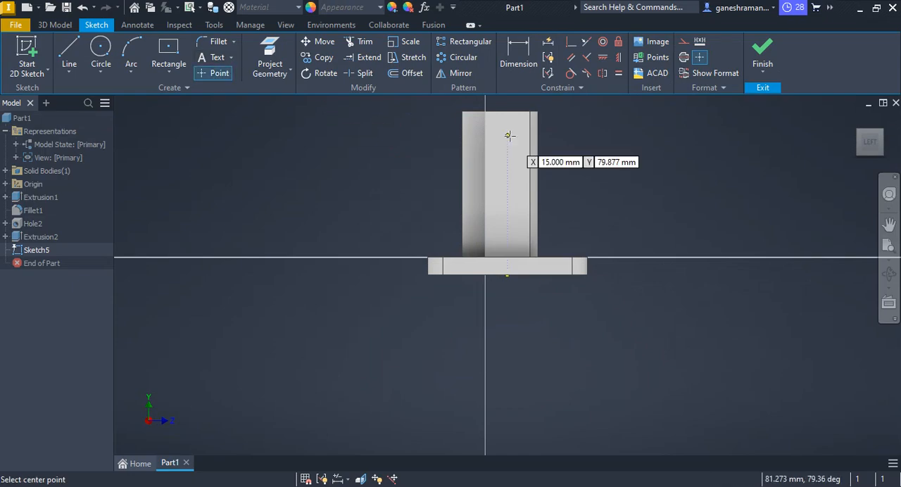
pyautogui.click(506, 133)
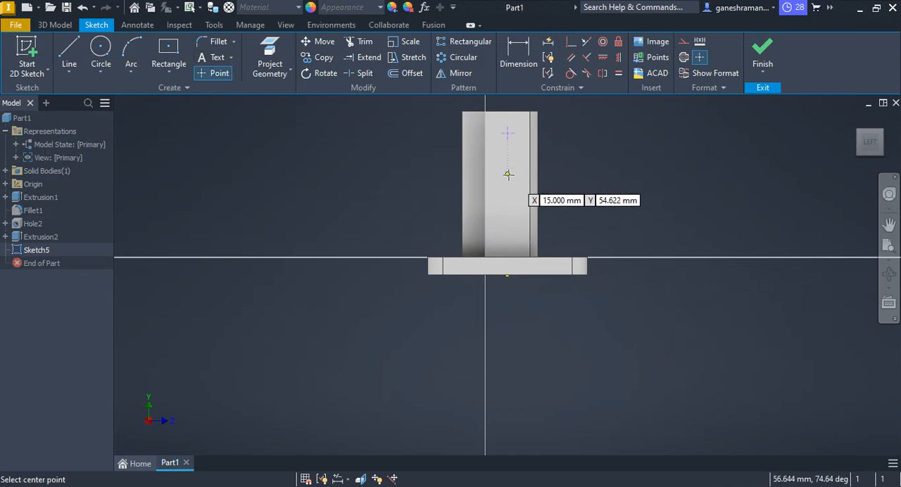
pyautogui.click(508, 182)
pyautogui.scroll(-3, 591, 151)
pyautogui.scroll(3, 541, 152)
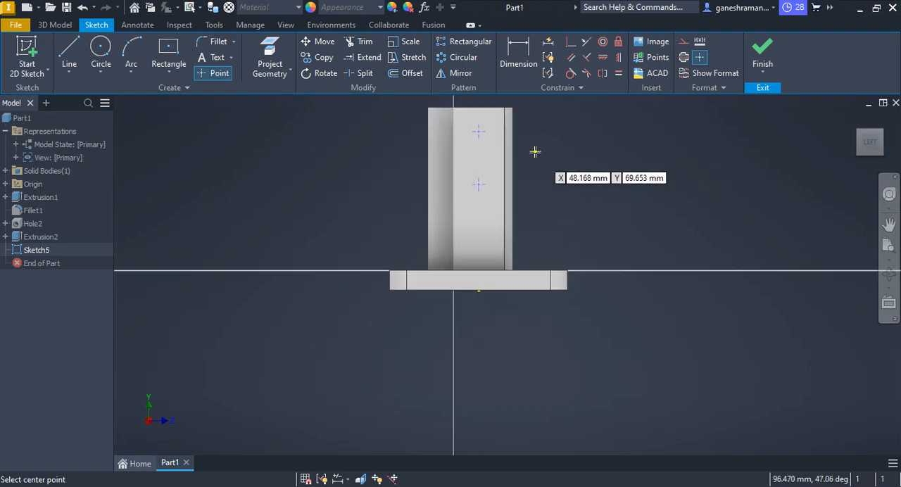
pyautogui.scroll(-3, 534, 152)
pyautogui.moveTo(527, 166)
pyautogui.keyDown('shift'); pyautogui.mouseDown(button='middle')
pyautogui.moveTo(520, 193)
pyautogui.moveTo(523, 179)
pyautogui.mouseUp(button='middle'); pyautogui.keyUp('shift')
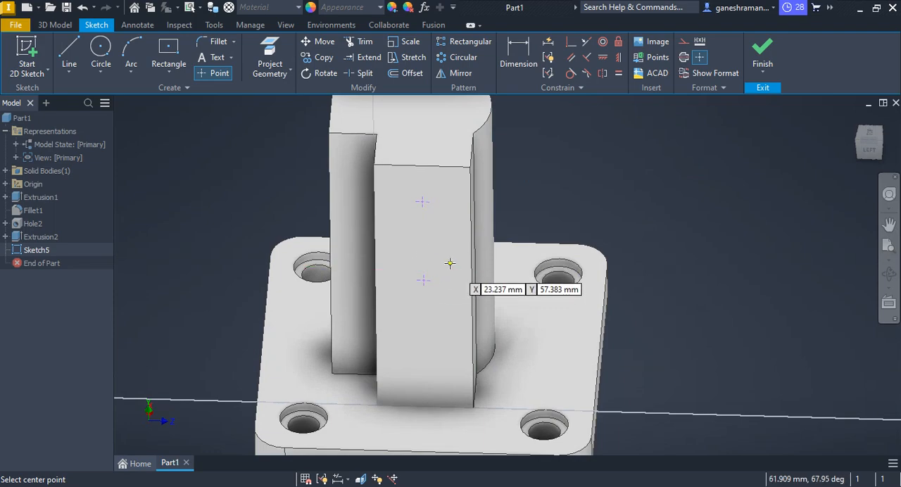
pyautogui.keyDown('shift'); pyautogui.moveTo(458, 261); pyautogui.dragTo(443, 266, button='middle'); pyautogui.keyUp('shift')
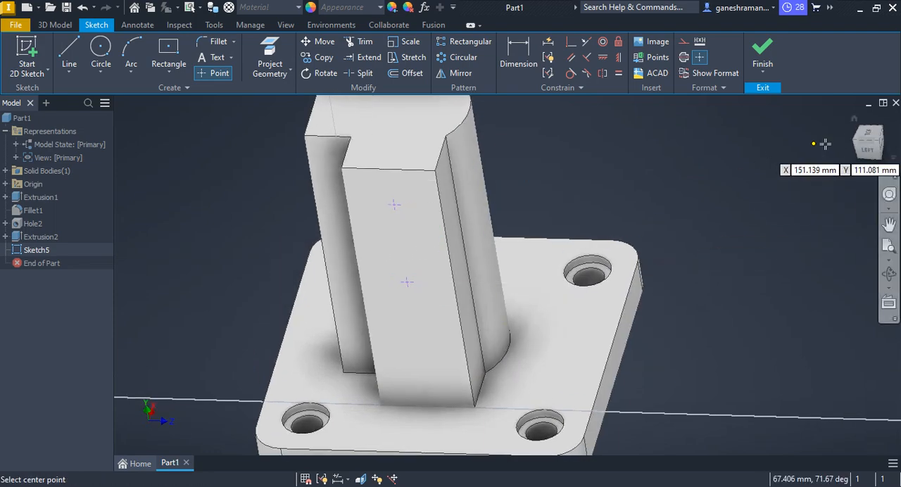
pyautogui.click(865, 153)
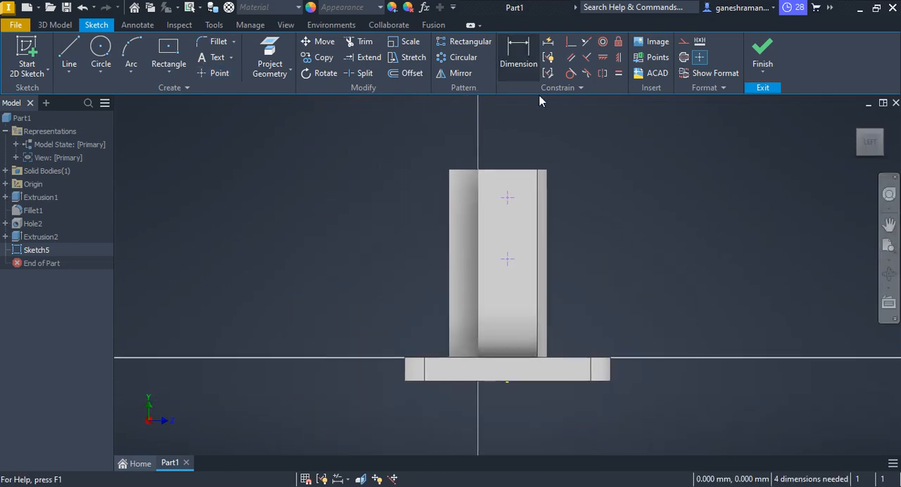
# Dimension the upper point 16 mm below the top edge of the boss face.
pyautogui.press('d')
pyautogui.click(529, 171)
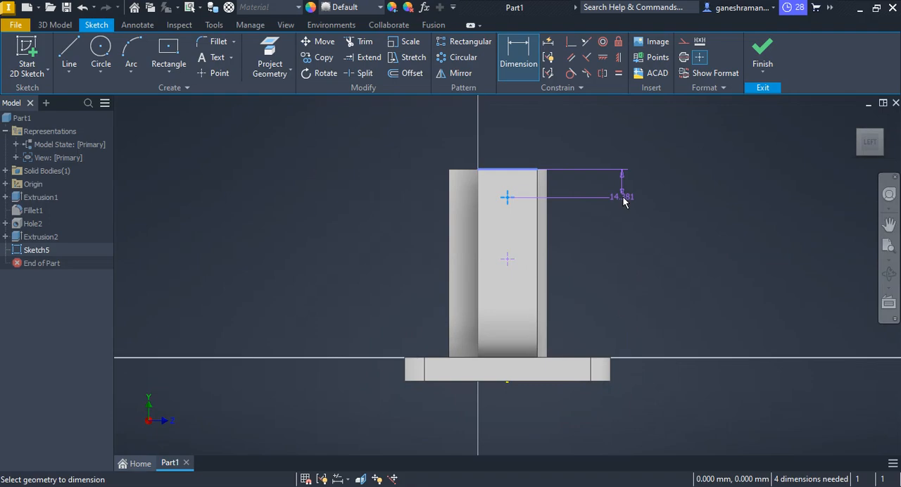
pyautogui.click(623, 189)
pyautogui.write('16')
pyautogui.press('Return')
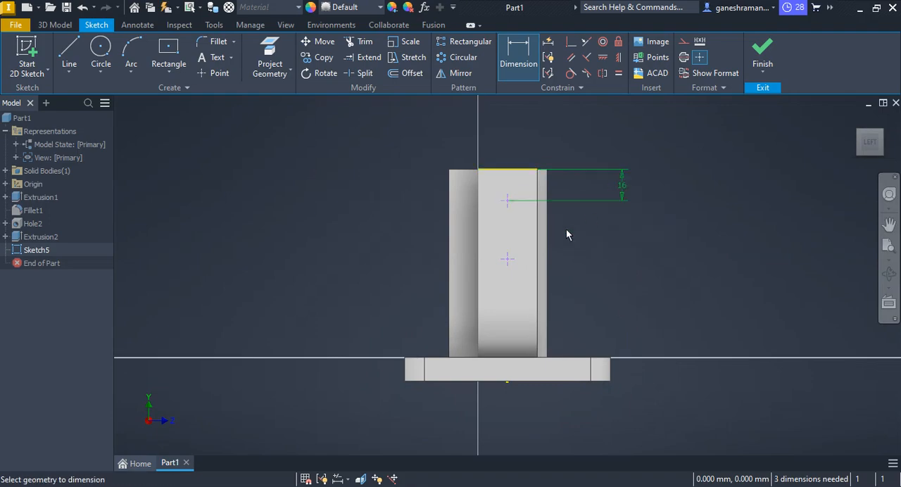
# Check the hole spacing in the PDF drawing and dimension the distance between the two points at 44 mm.
pyautogui.click(512, 200)
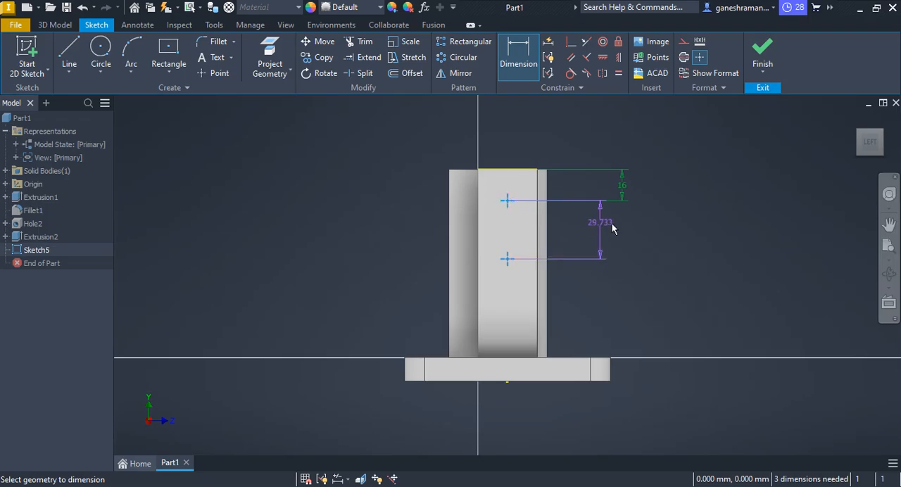
pyautogui.click(639, 231)
pyautogui.hotkey('alt', 'Tab')
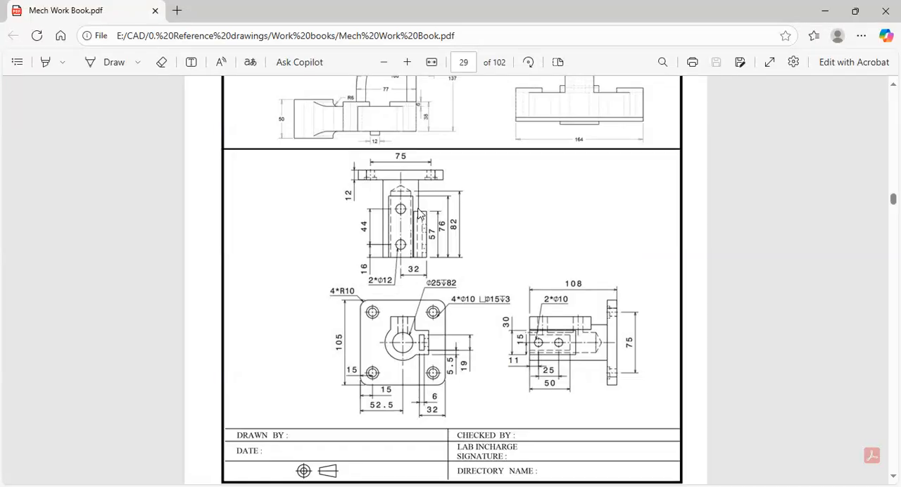
pyautogui.hotkey('alt', 'Tab')
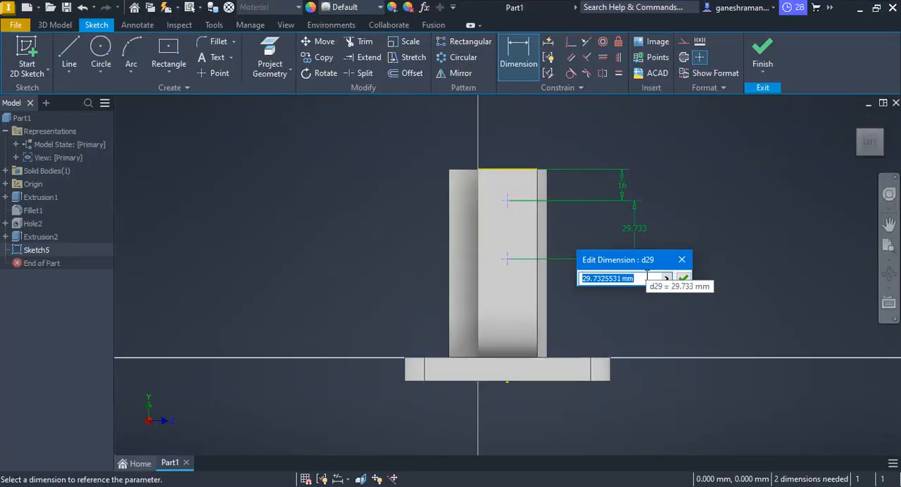
pyautogui.press('Return')
pyautogui.press('Escape')
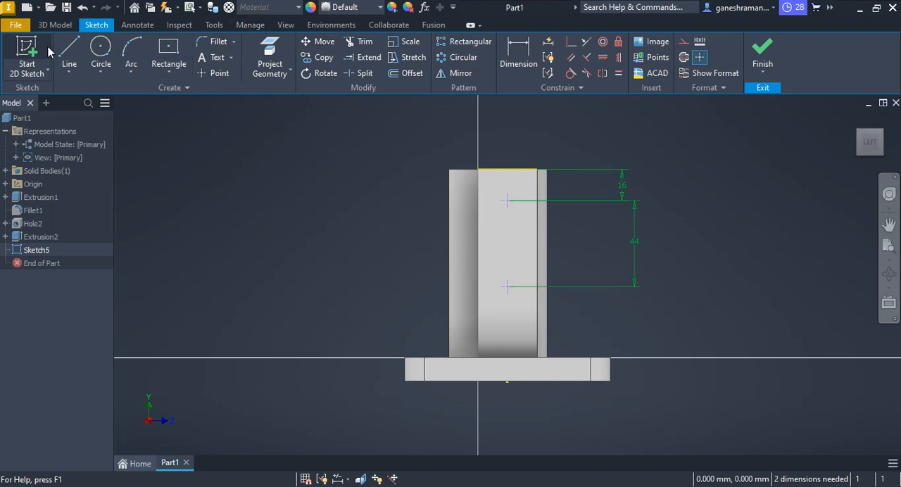
# Draw a vertical construction line from the midpoint of the plate's lower edge to the midpoint of the boss face's top edge.
pyautogui.click(69, 52)
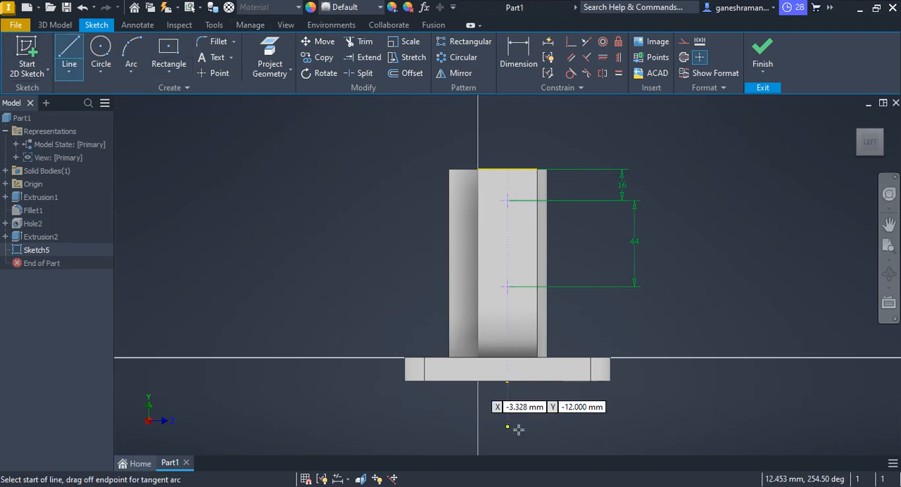
pyautogui.click(507, 380)
pyautogui.click(507, 169)
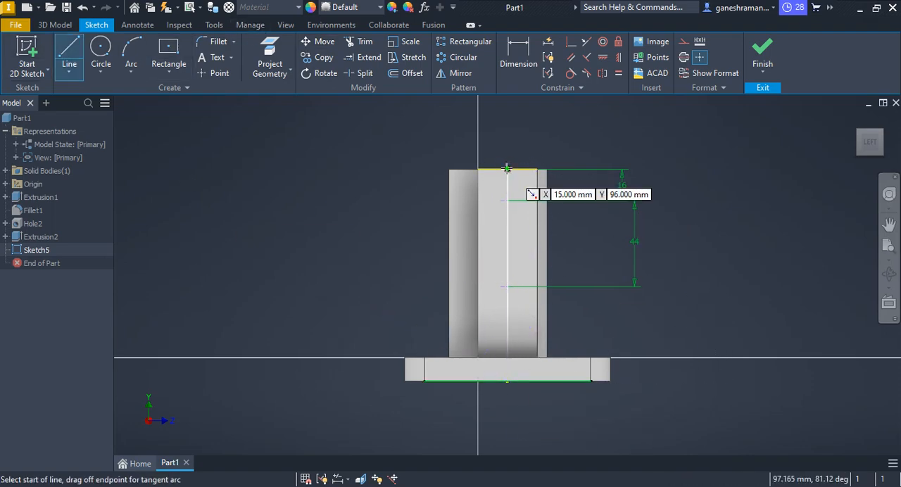
pyautogui.rightClick(508, 251)
pyautogui.click(557, 121)
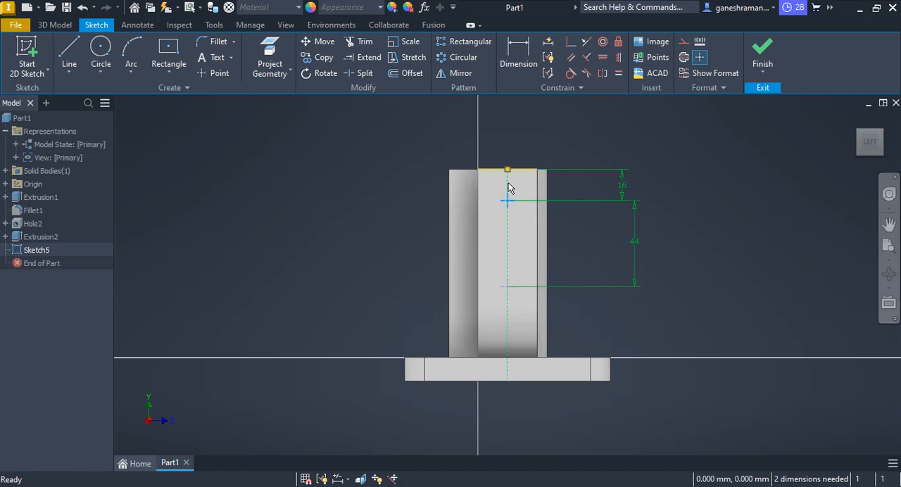
# Make both points coincident with the vertical construction line and finish the sketch.
pyautogui.click(572, 43)
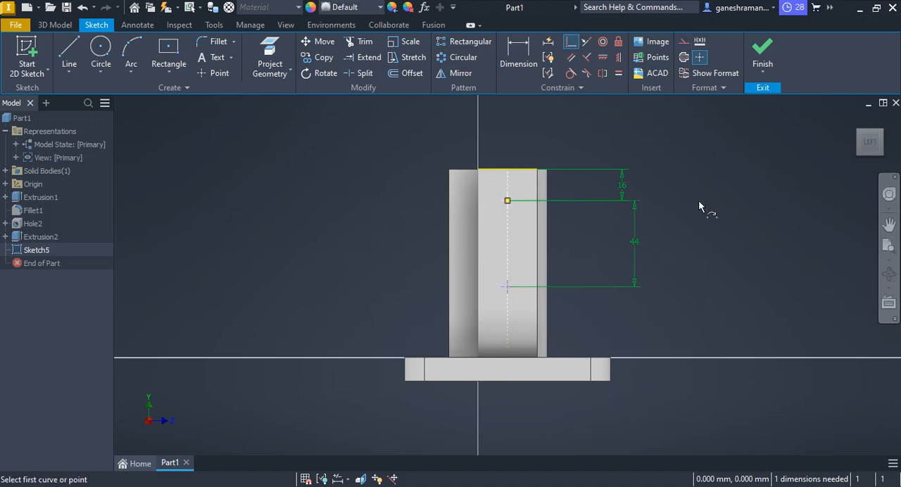
pyautogui.click(507, 277)
pyautogui.click(505, 250)
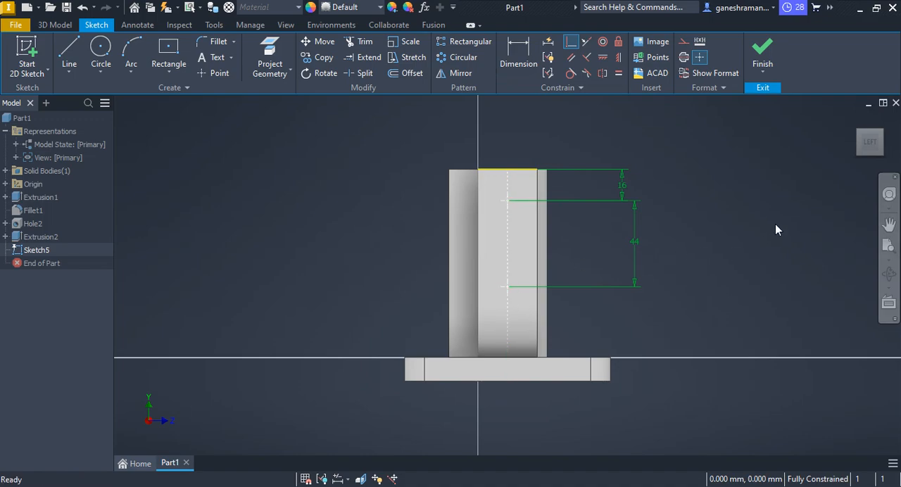
pyautogui.press('Escape')
pyautogui.click(761, 48)
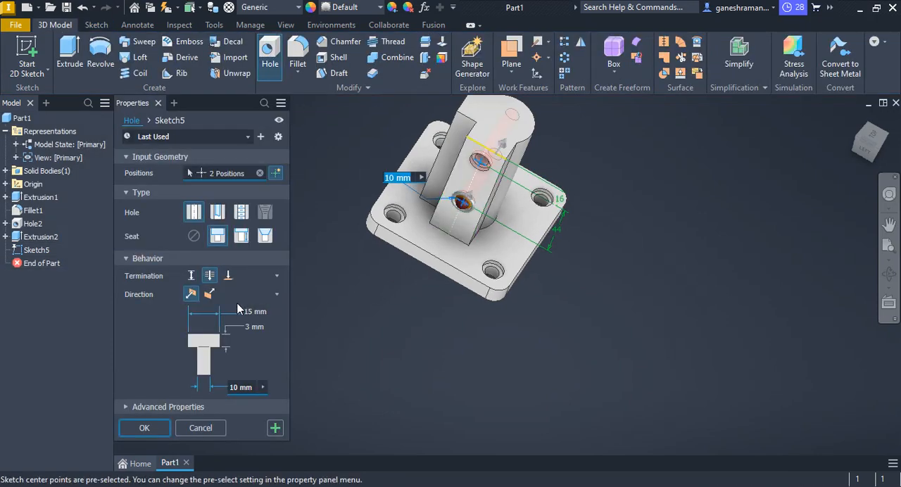
# Set the two boss holes to simple holes with no seat and a 12 mm diameter.
pyautogui.click(197, 215)
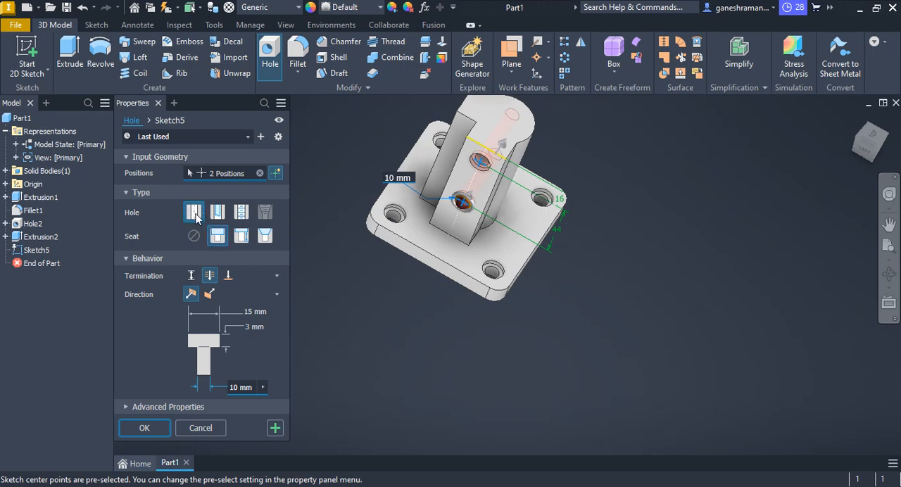
pyautogui.moveTo(493, 256)
pyautogui.mouseDown(button='middle')
pyautogui.moveTo(473, 242)
pyautogui.moveTo(503, 235)
pyautogui.moveTo(508, 201)
pyautogui.moveTo(515, 205)
pyautogui.mouseUp(button='middle')
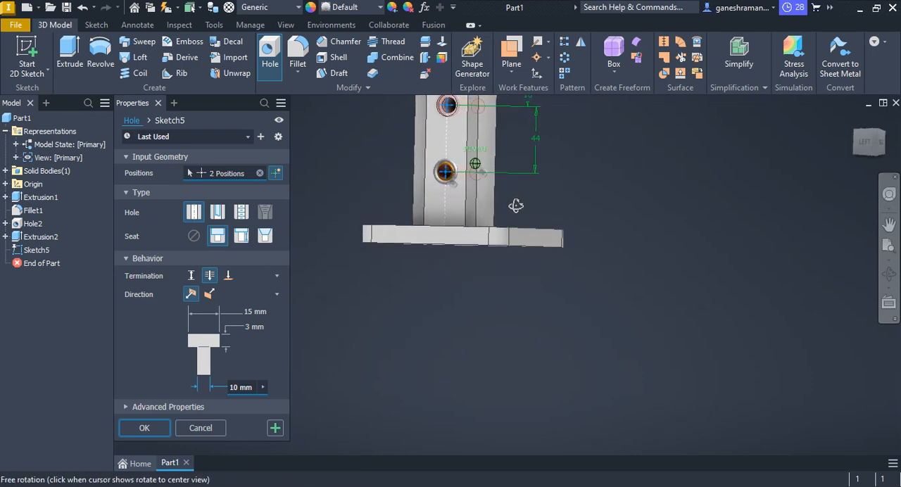
pyautogui.scroll(-5, 430, 207)
pyautogui.scroll(2, 428, 213)
pyautogui.click(190, 238)
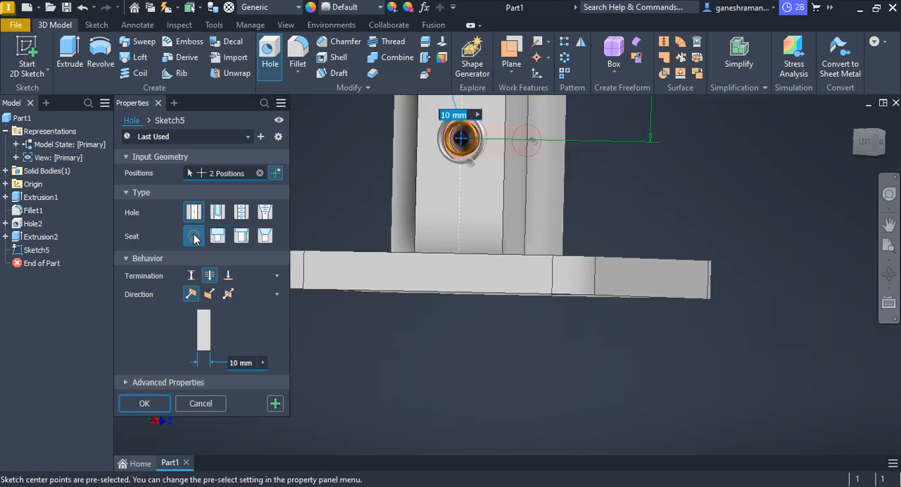
pyautogui.keyDown('shift'); pyautogui.moveTo(488, 223); pyautogui.dragTo(443, 255, button='middle'); pyautogui.keyUp('shift')
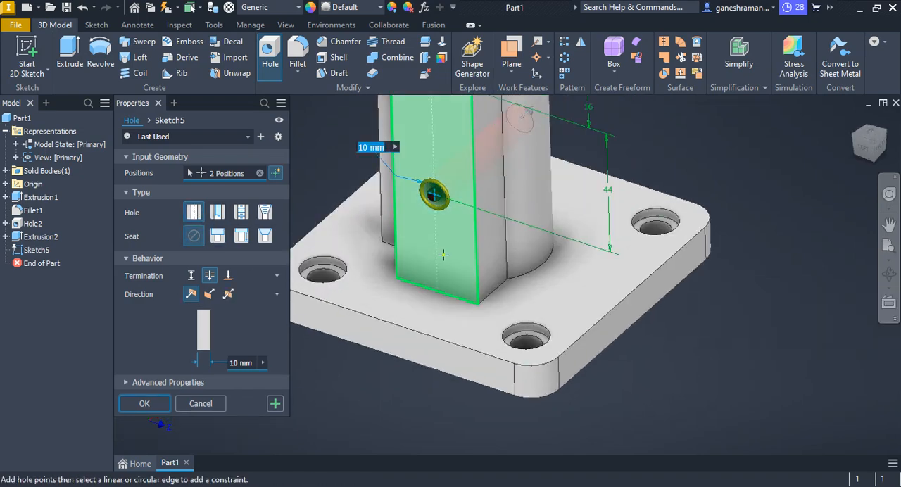
pyautogui.doubleClick(240, 364)
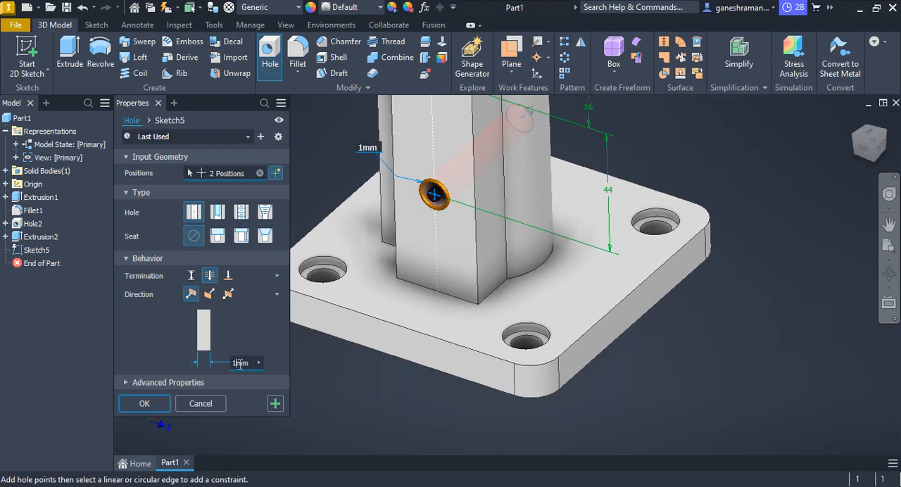
pyautogui.click(229, 278)
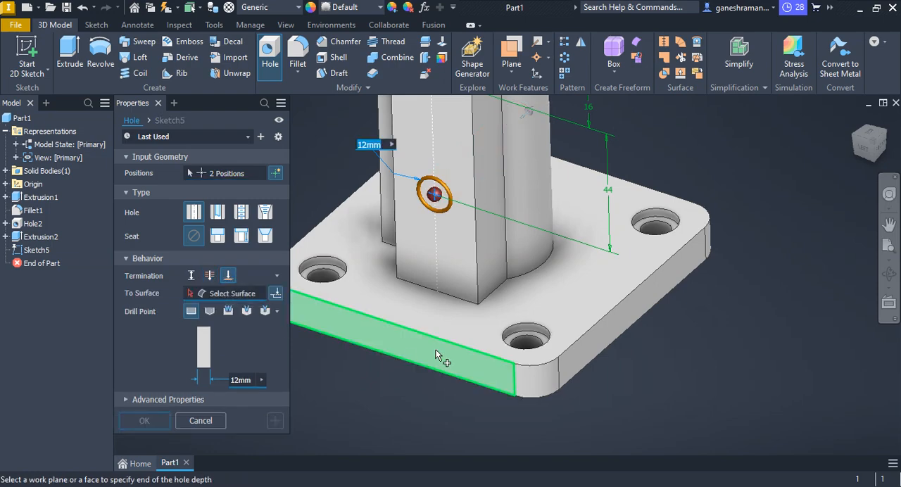
pyautogui.scroll(-3, 450, 313)
pyautogui.scroll(3, 456, 247)
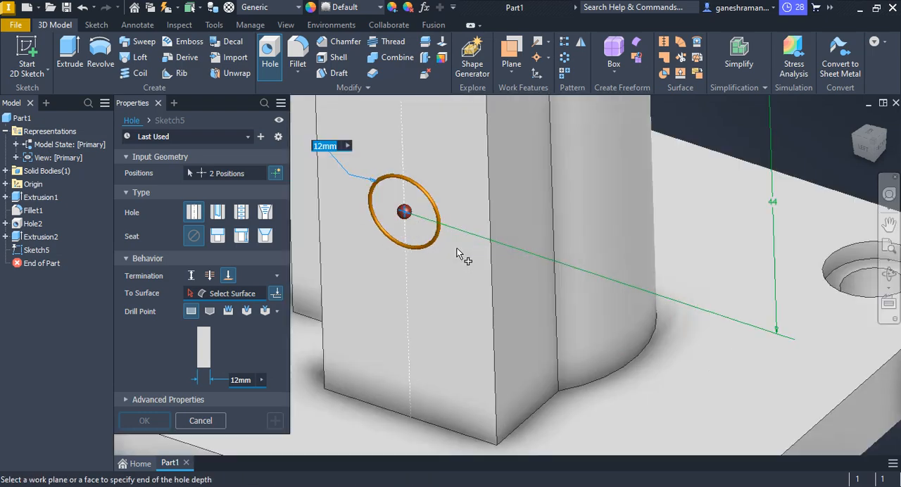
pyautogui.scroll(-3, 436, 235)
pyautogui.scroll(-2, 433, 237)
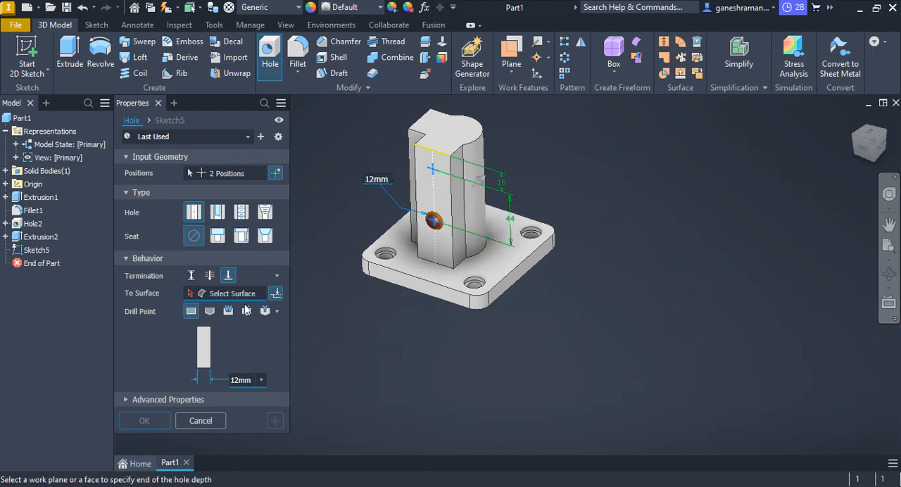
# Terminate the two holes by distance at a depth of 30 mm and create them.
pyautogui.click(195, 277)
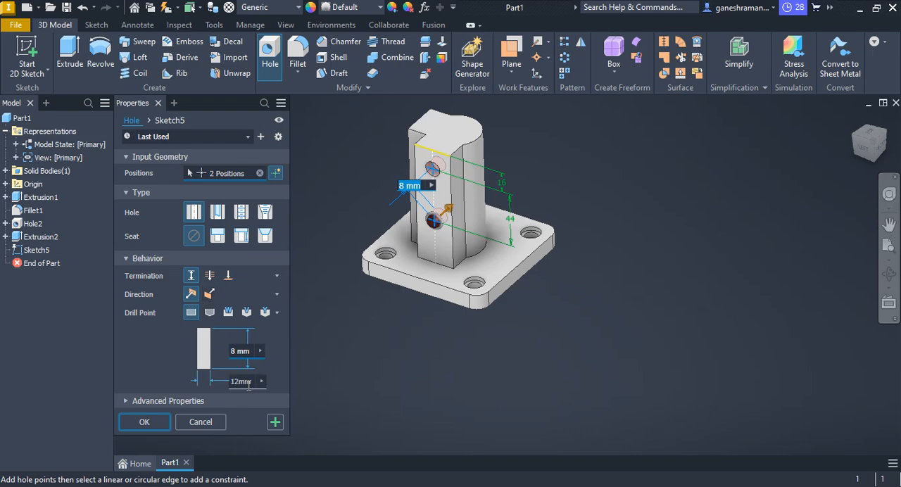
pyautogui.doubleClick(235, 352)
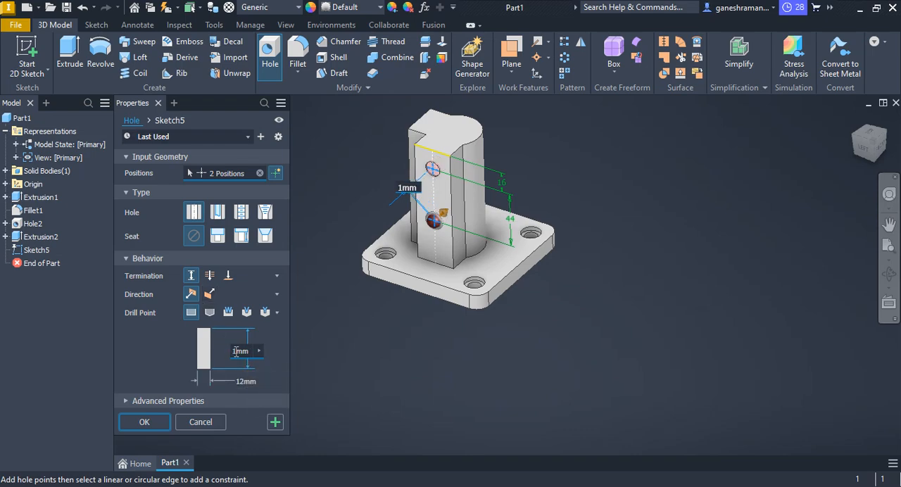
pyautogui.write('30')
pyautogui.press('Return')
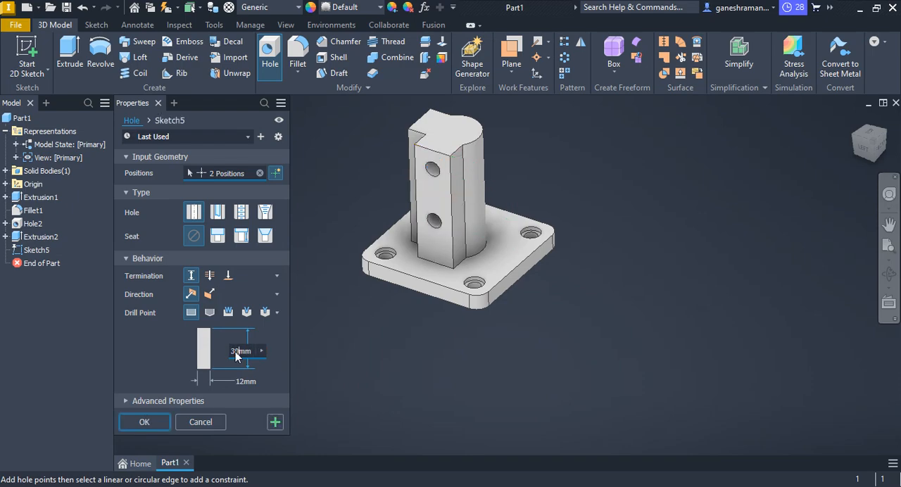
# Check the two 10 mm holes in the PDF drawing and start a sketch on the boss's flat back face.
pyautogui.moveTo(474, 283); pyautogui.dragTo(502, 334, button='middle')
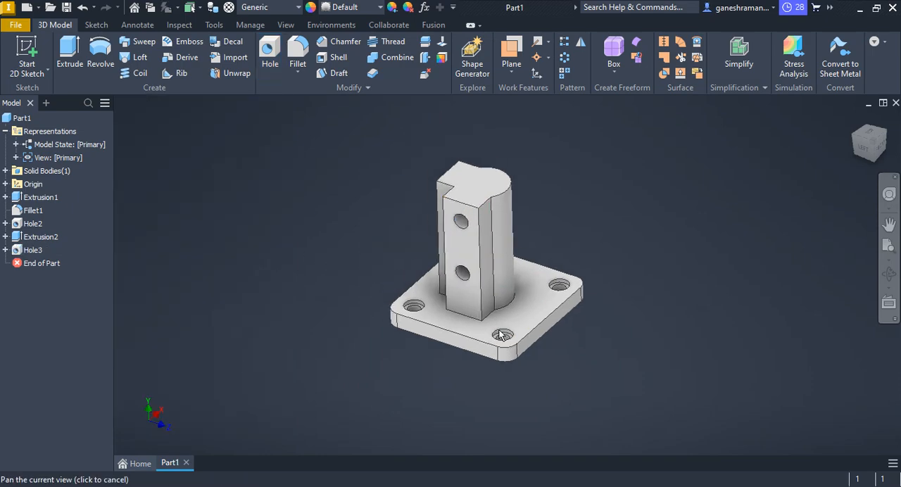
pyautogui.moveTo(474, 303)
pyautogui.keyDown('shift'); pyautogui.mouseDown(button='middle')
pyautogui.moveTo(566, 281)
pyautogui.moveTo(599, 304)
pyautogui.mouseUp(button='middle'); pyautogui.keyUp('shift')
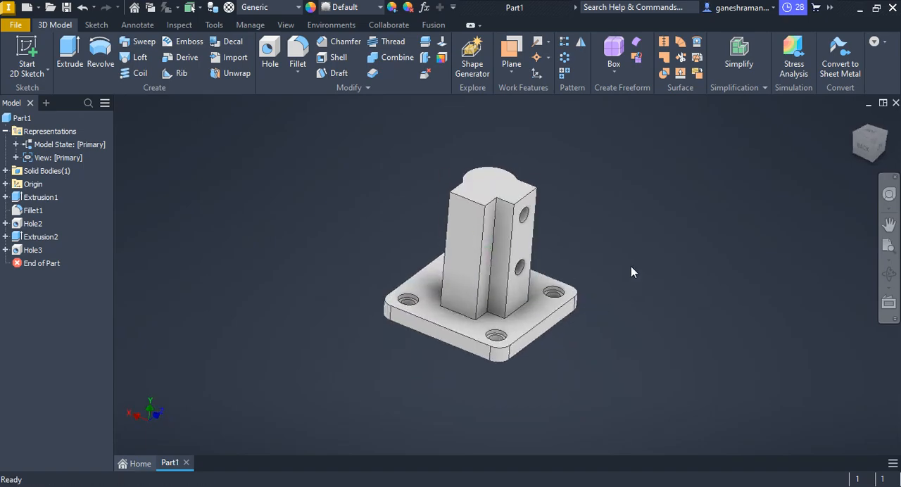
pyautogui.hotkey('alt', 'Tab')
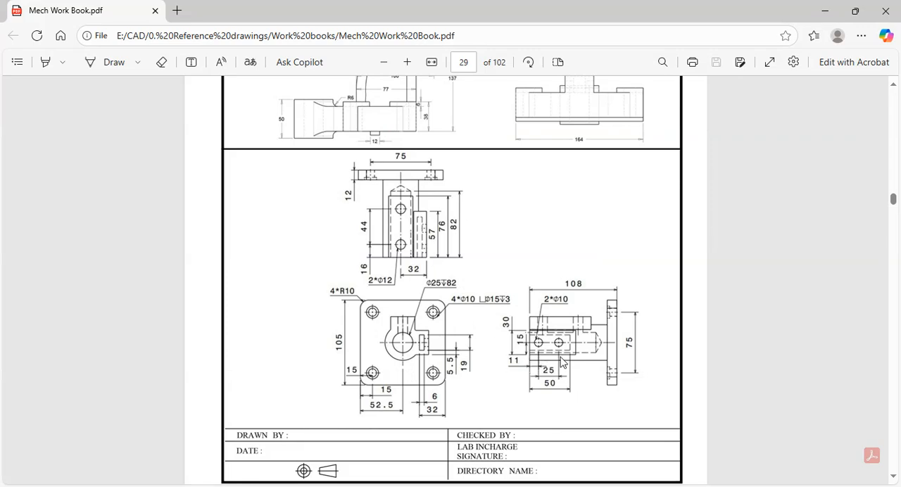
pyautogui.hotkey('alt', 'Tab')
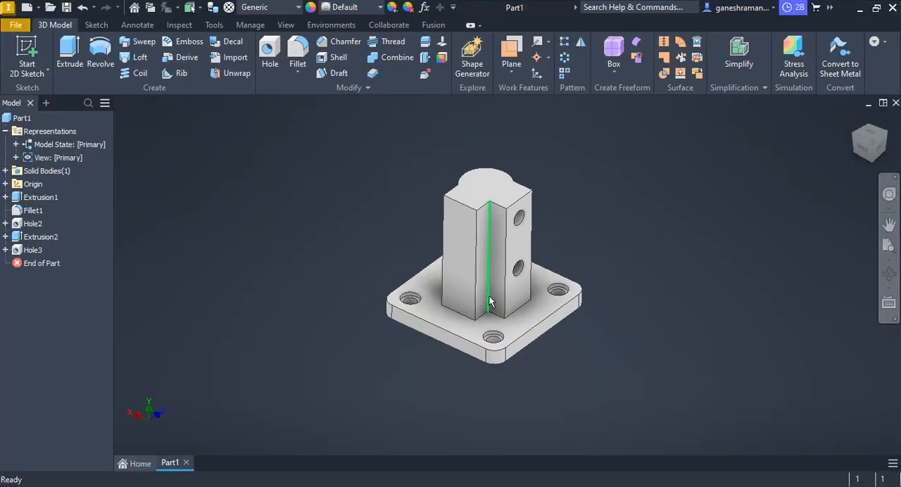
pyautogui.click(454, 267)
pyautogui.click(561, 259)
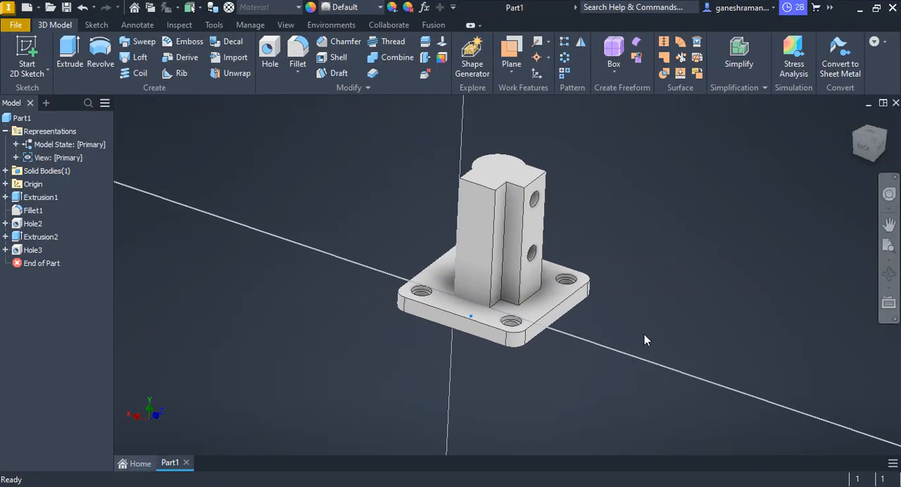
pyautogui.click(214, 73)
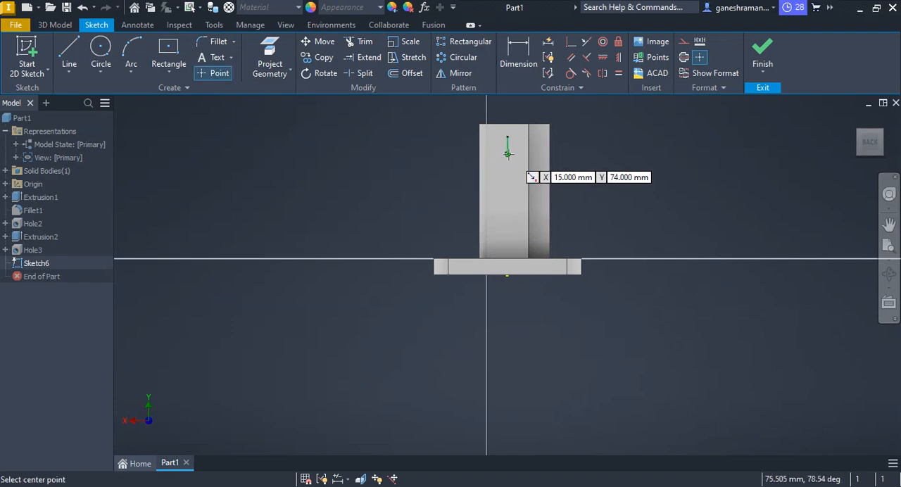
# Place two points, one above the other, on the upper half of the boss's back face.
pyautogui.scroll(-10, 563, 151)
pyautogui.press('Escape')
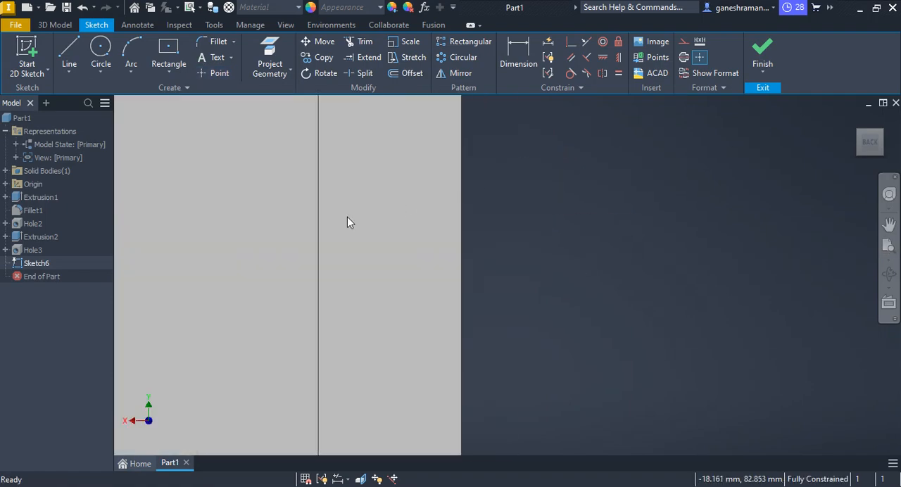
pyautogui.click(213, 73)
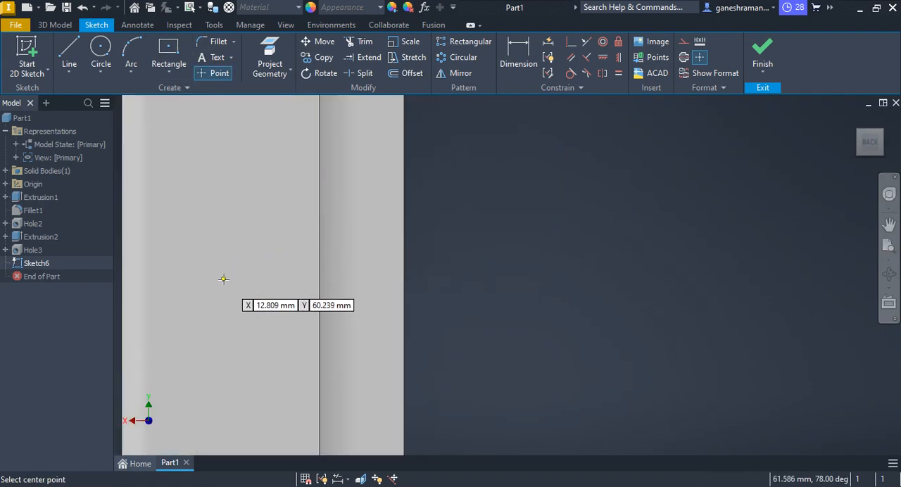
pyautogui.click(222, 269)
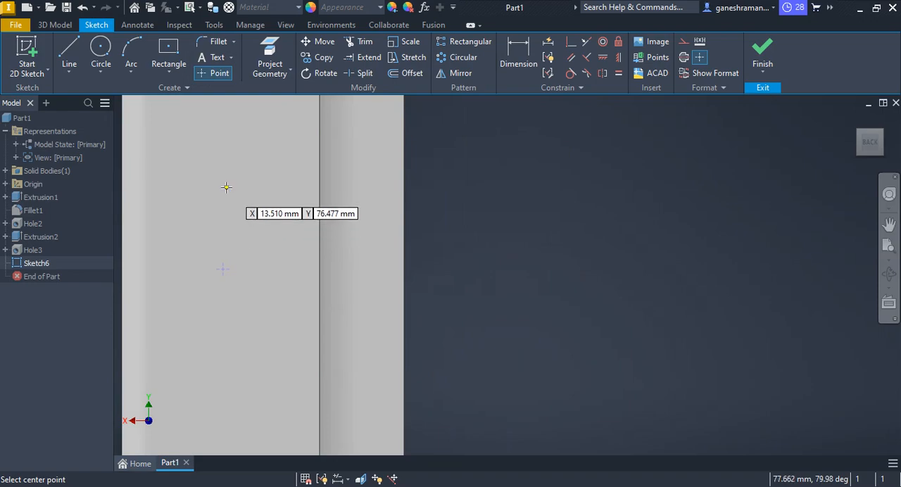
pyautogui.click(226, 187)
pyautogui.press('Escape')
pyautogui.scroll(5, 355, 281)
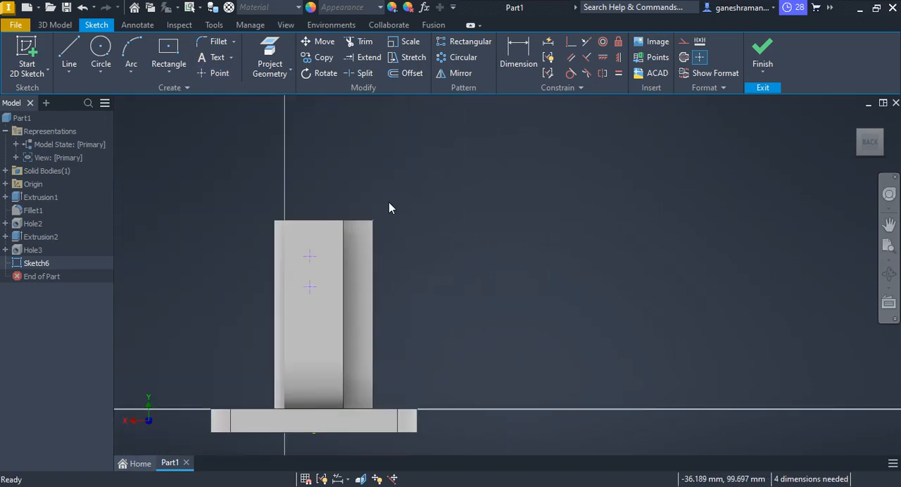
# Draw a line from the boss face's top edge to the midpoint of the plate's lower edge and convert it to construction.
pyautogui.click(69, 52)
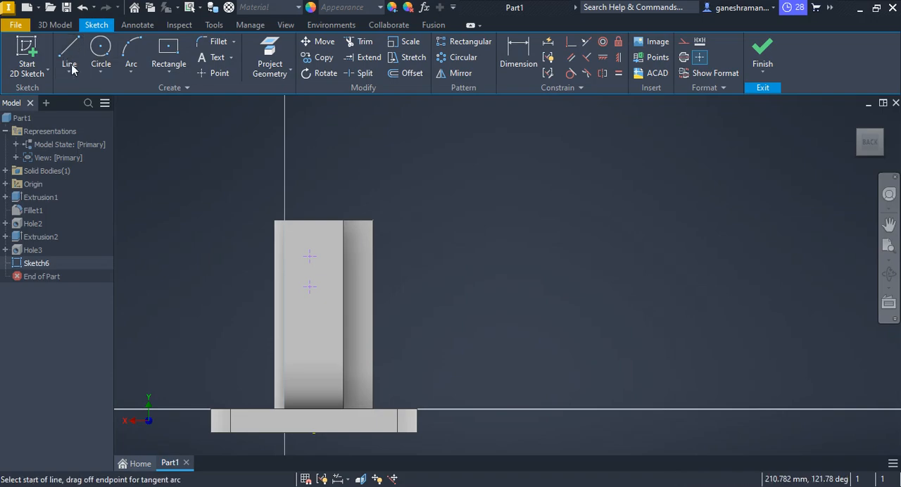
pyautogui.click(309, 222)
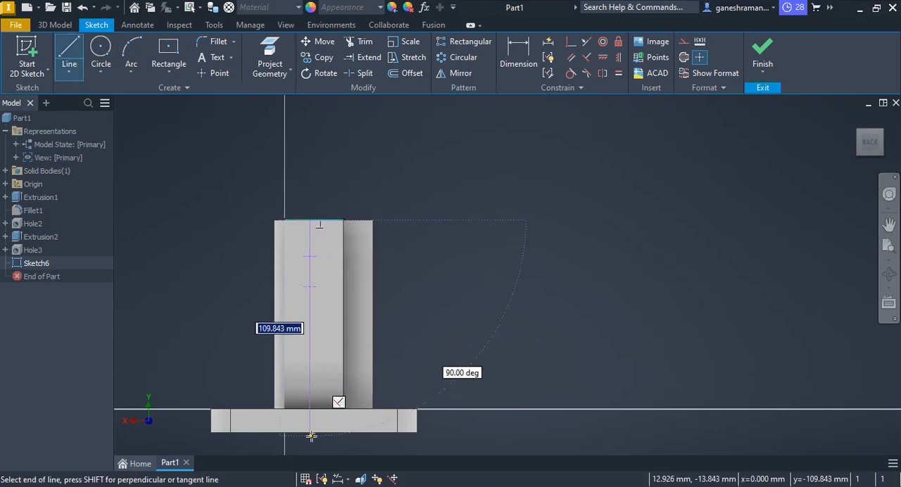
pyautogui.scroll(3, 313, 432)
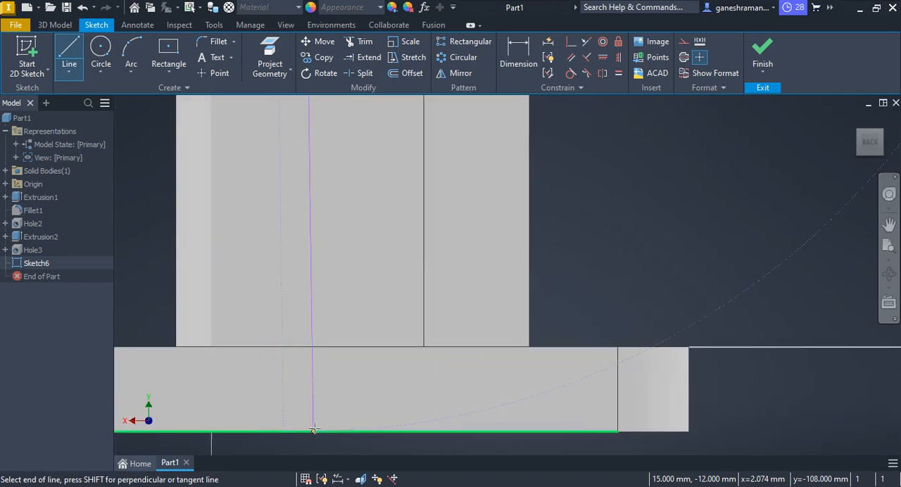
pyautogui.scroll(-5, 313, 430)
pyautogui.moveTo(328, 419)
pyautogui.mouseDown(button='middle')
pyautogui.moveTo(409, 166)
pyautogui.moveTo(410, 351)
pyautogui.mouseUp(button='middle')
pyautogui.scroll(5, 410, 183)
pyautogui.moveTo(391, 287); pyautogui.dragTo(471, 300, button='middle')
pyautogui.scroll(3, 471, 300)
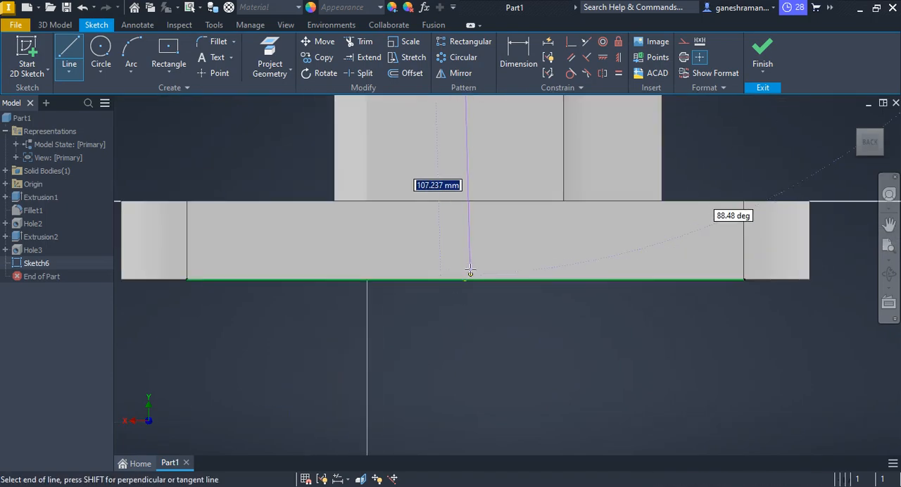
pyautogui.click(465, 280)
pyautogui.press('Escape')
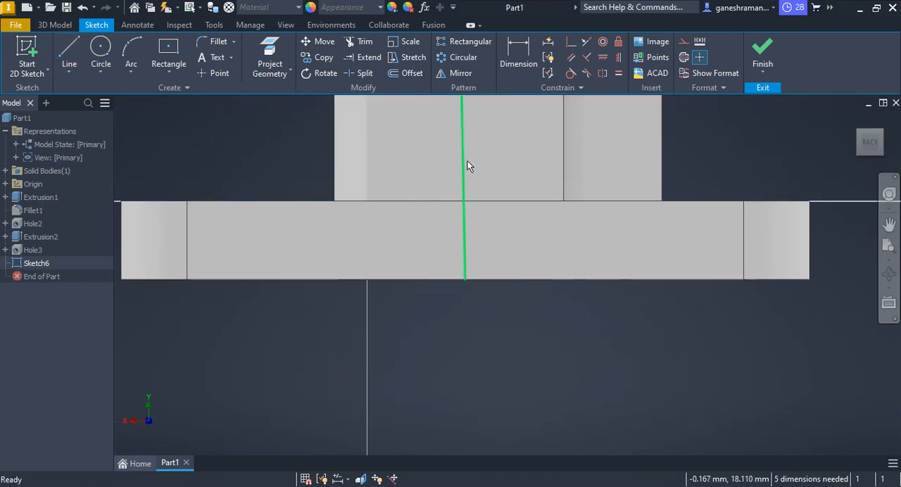
pyautogui.rightClick(468, 162)
pyautogui.click(518, 142)
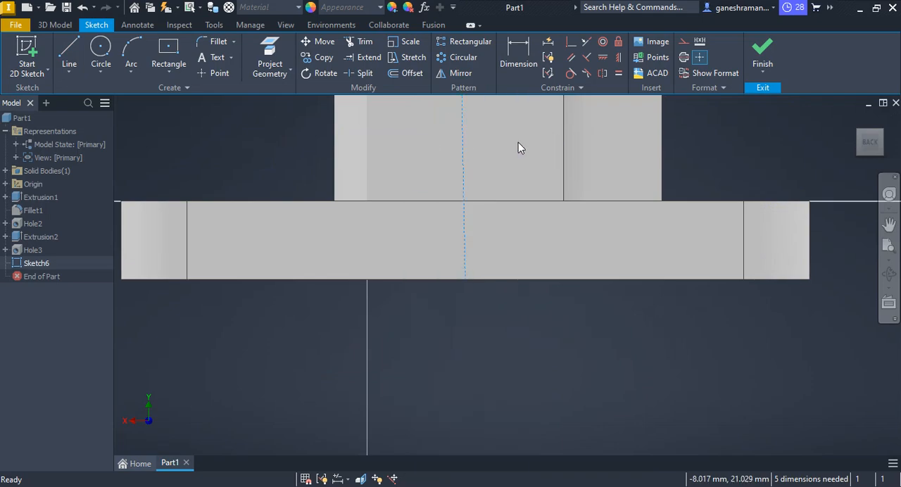
# Apply a vertical constraint to the construction line on the boss's back face.
pyautogui.scroll(-7, 531, 177)
pyautogui.scroll(-3, 507, 185)
pyautogui.scroll(5, 498, 156)
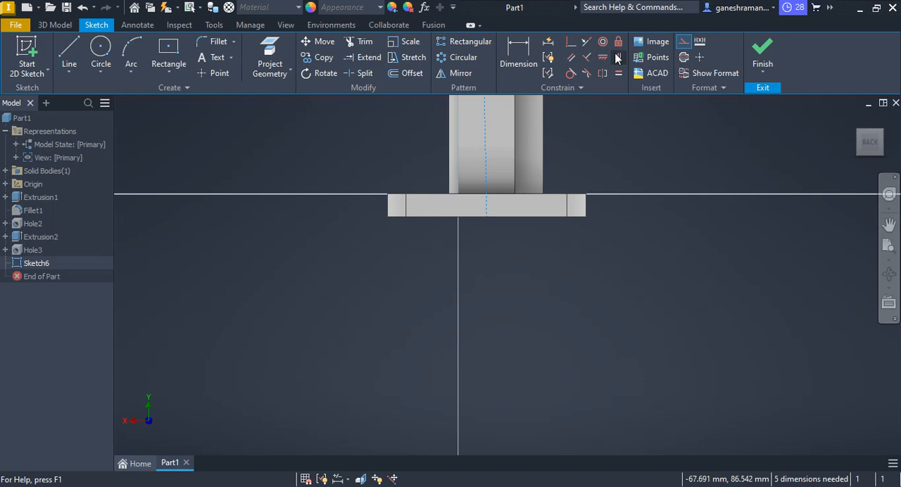
pyautogui.press('l')
pyautogui.click(489, 175)
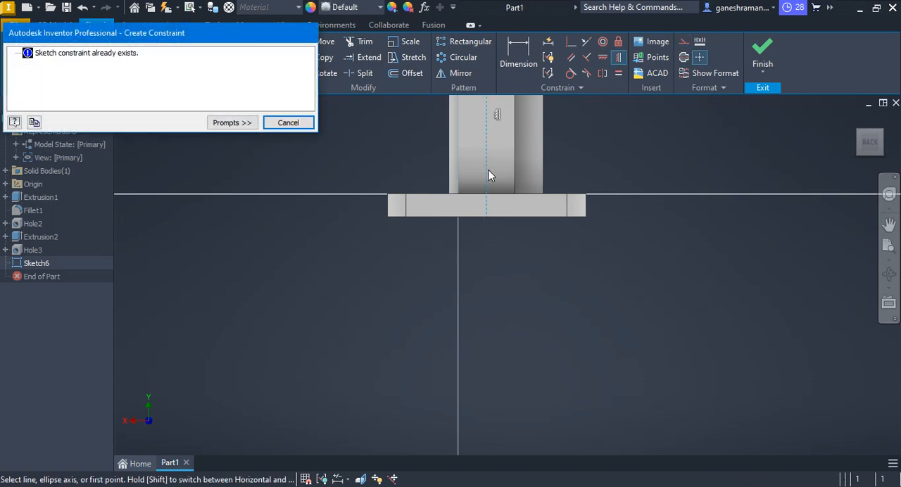
pyautogui.click(287, 124)
# Delete the two points and the construction line from the back face sketch.
pyautogui.scroll(-5, 554, 201)
pyautogui.scroll(4, 592, 200)
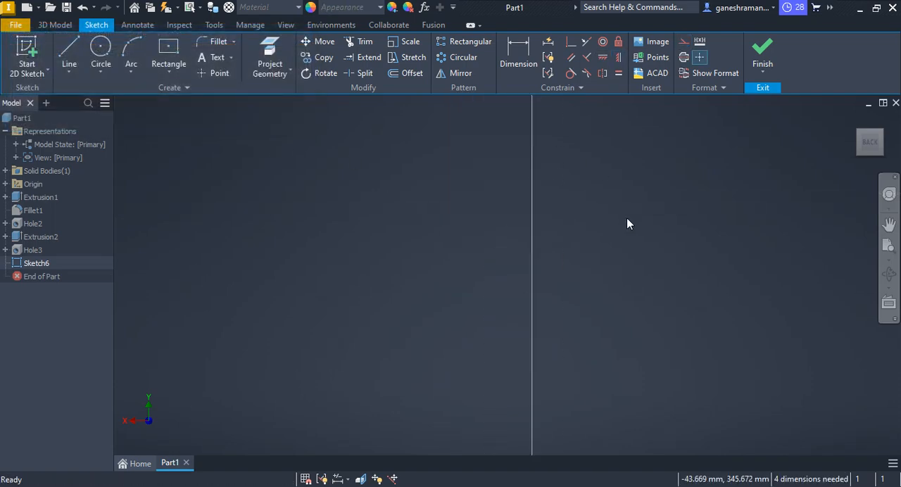
pyautogui.scroll(-5, 638, 271)
pyautogui.scroll(3, 643, 297)
pyautogui.moveTo(671, 289); pyautogui.dragTo(500, 462)
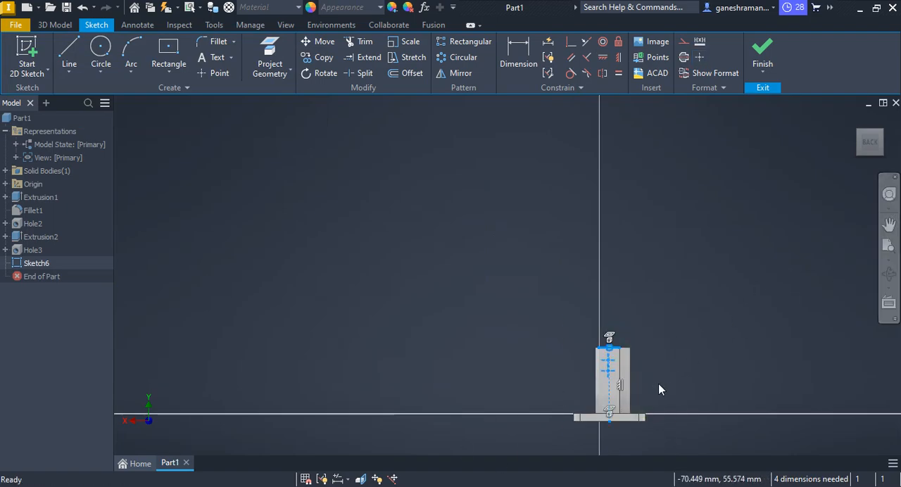
pyautogui.press('Delete')
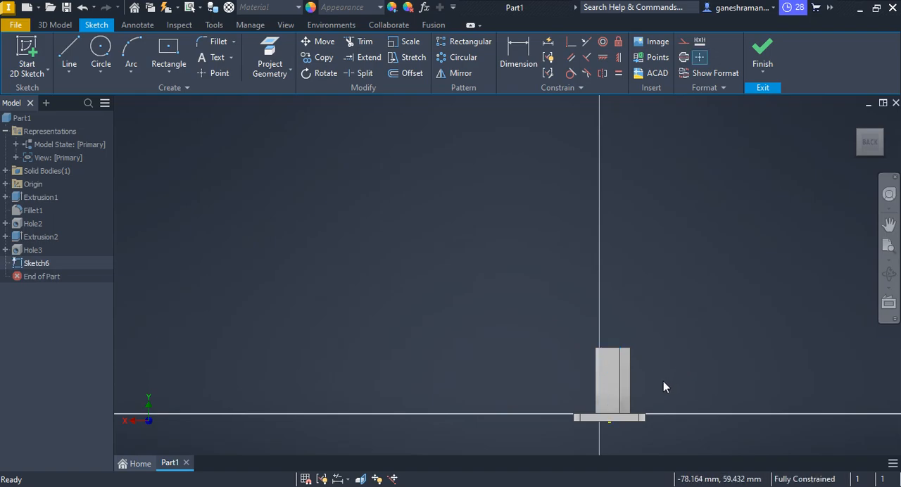
# Draw a 105 mm line along the plate's lower edge and delete the stray slanted segment beneath it.
pyautogui.moveTo(654, 380); pyautogui.dragTo(553, 292, button='middle')
pyautogui.scroll(5, 552, 296)
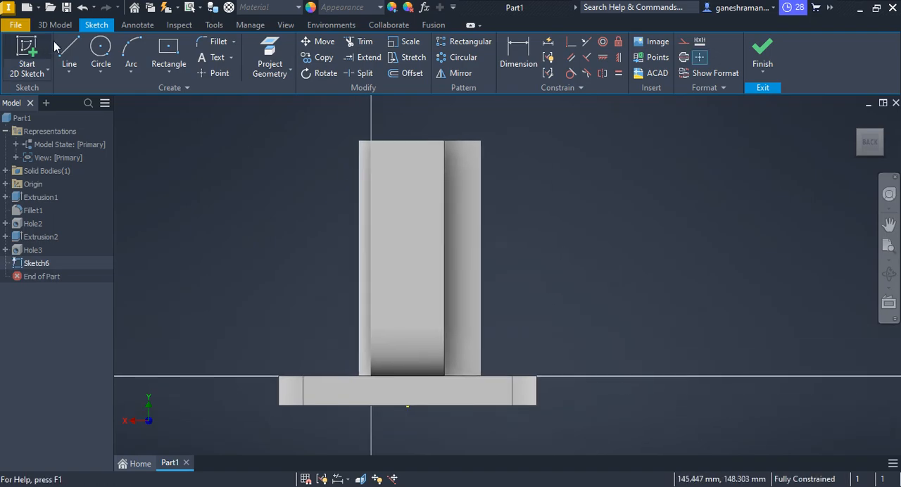
pyautogui.click(77, 62)
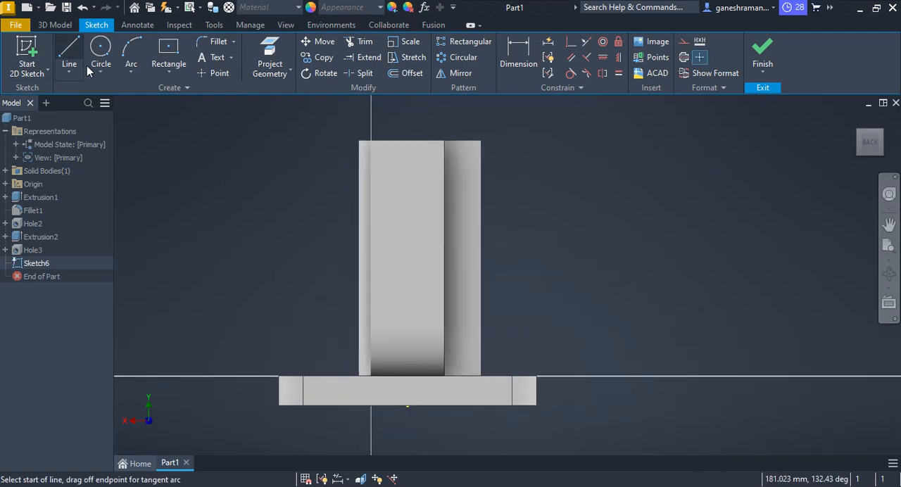
pyautogui.click(276, 404)
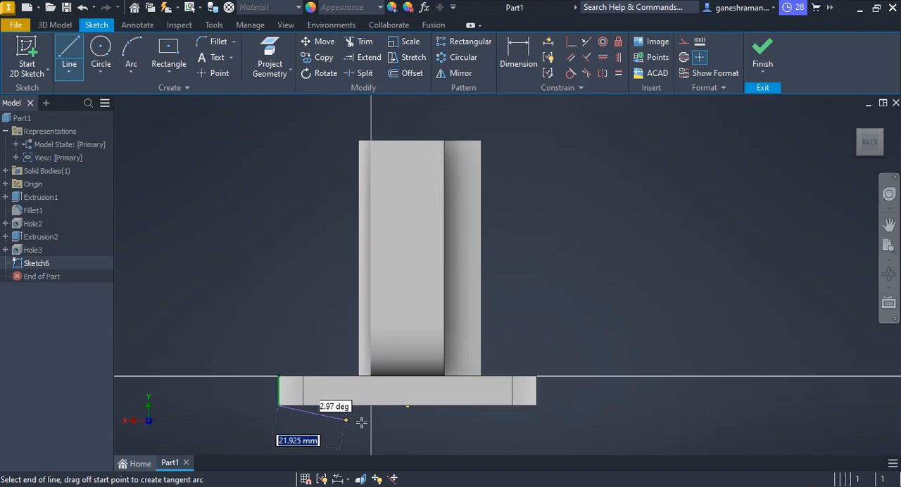
pyautogui.click(536, 405)
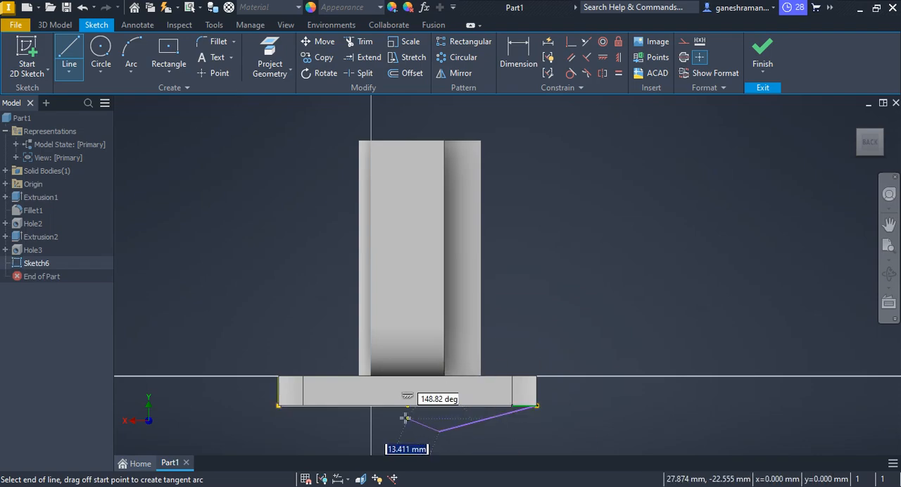
pyautogui.click(438, 430)
pyautogui.press('Escape')
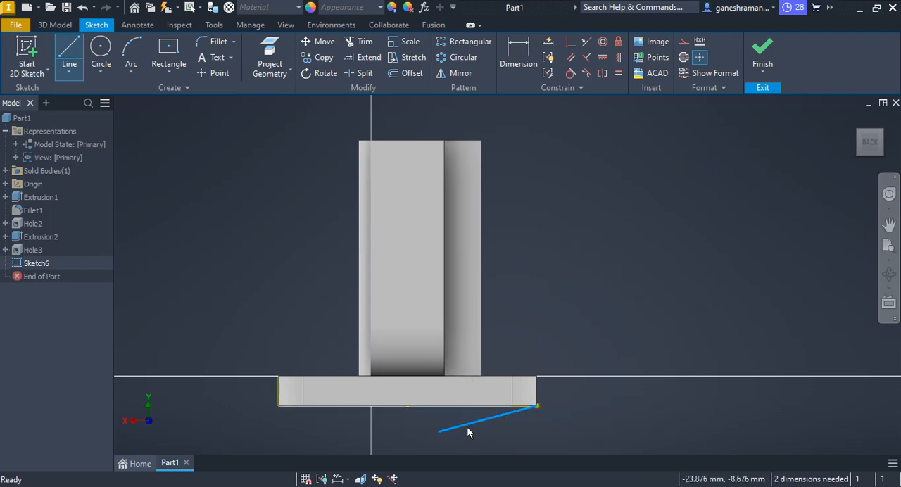
pyautogui.click(467, 426)
pyautogui.press('Delete')
# Draw a 108 mm vertical line from the midpoint of the plate's lower edge to the midpoint of the boss face's top edge.
pyautogui.click(68, 57)
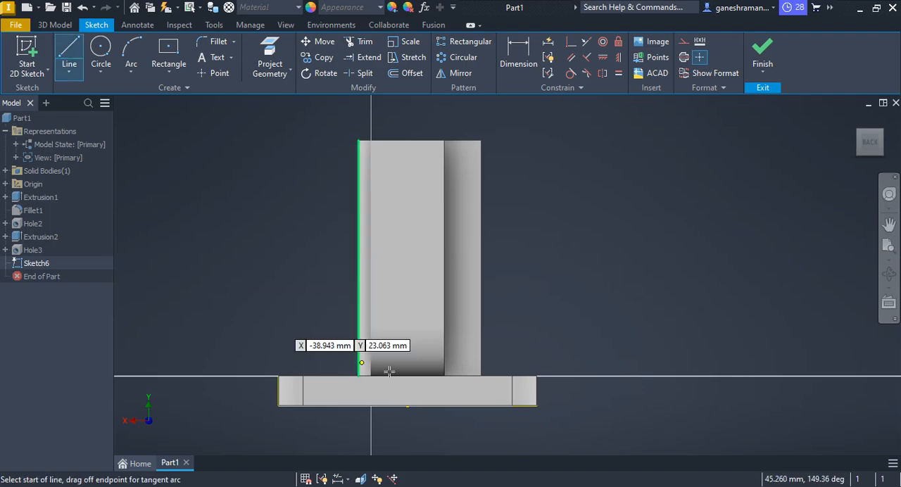
pyautogui.click(408, 405)
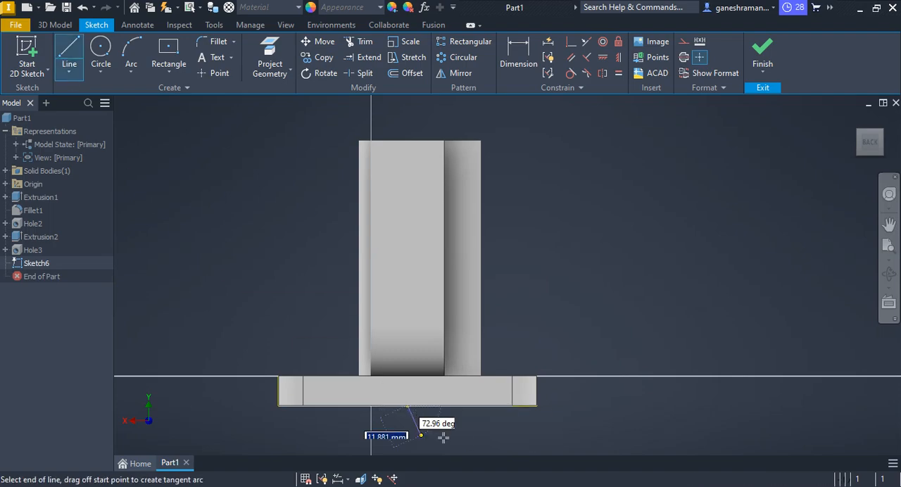
pyautogui.click(406, 140)
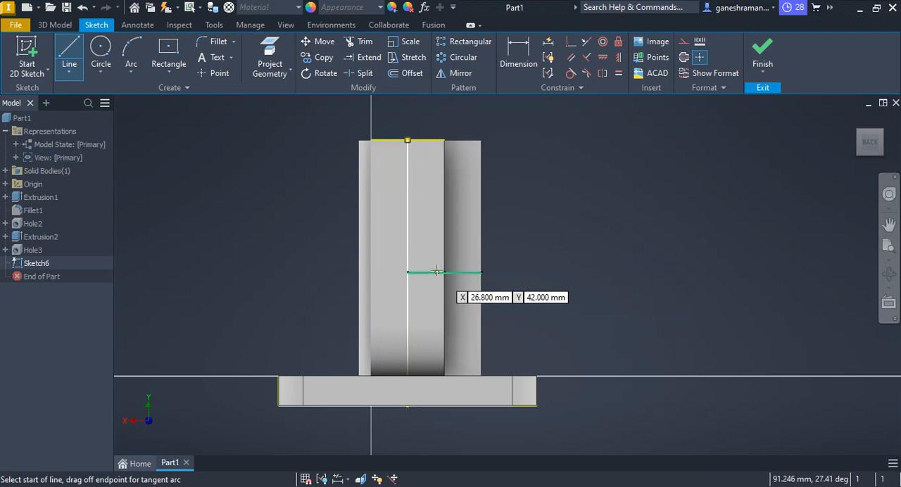
pyautogui.press('Escape')
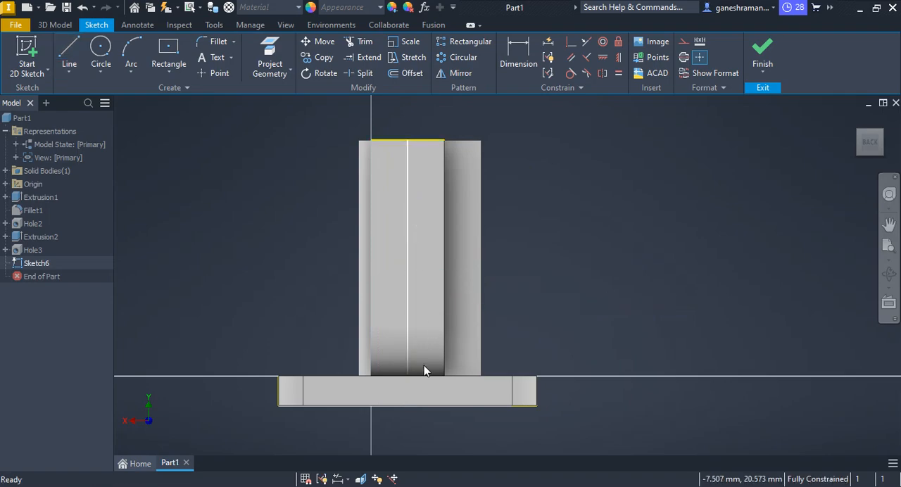
# Convert the line along the plate's lower edge and the vertical centre line to construction.
pyautogui.rightClick(444, 405)
pyautogui.click(607, 303)
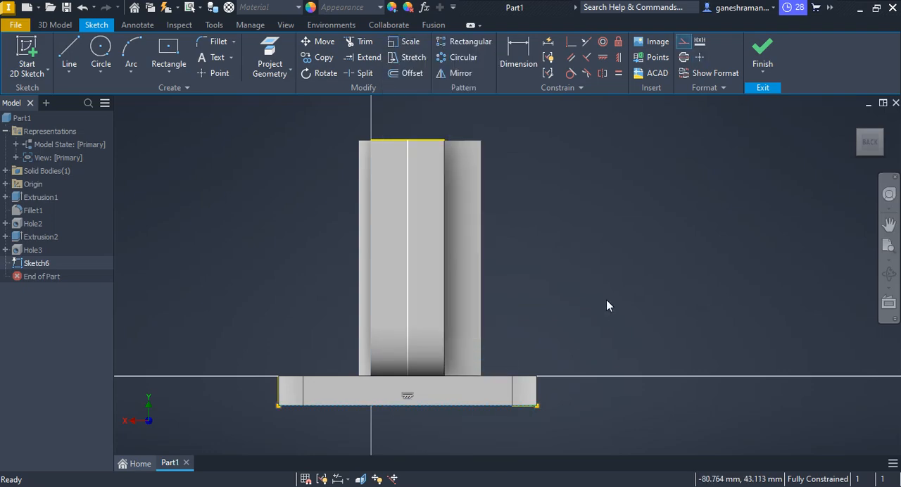
pyautogui.rightClick(408, 144)
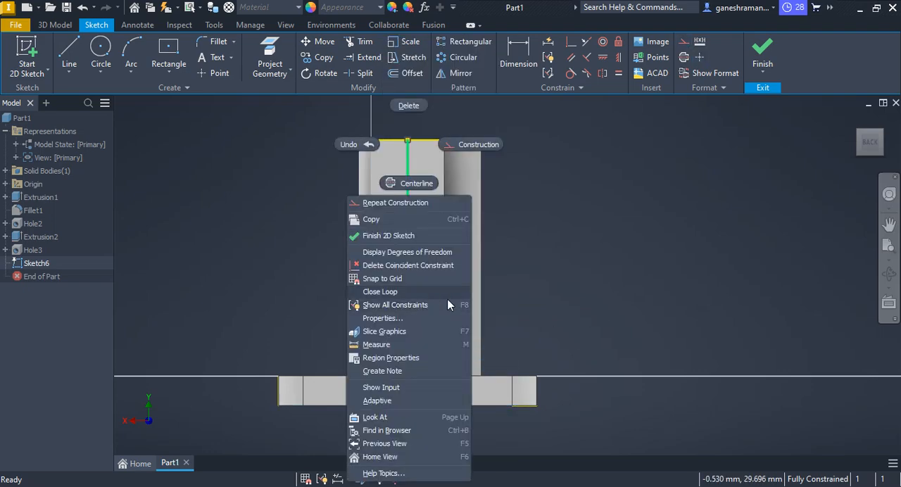
pyautogui.click(473, 144)
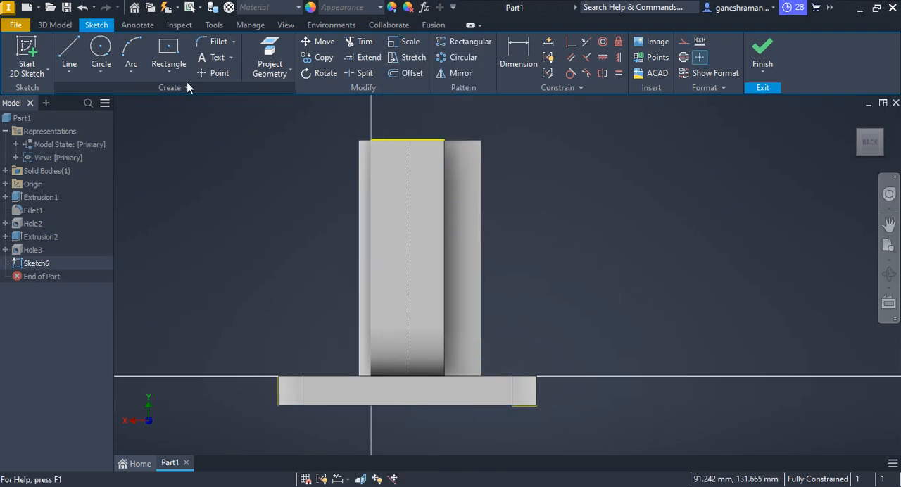
# Place two points on the vertical construction line, one near the boss's top and one around its mid-height.
pyautogui.click(217, 60)
pyautogui.click(215, 73)
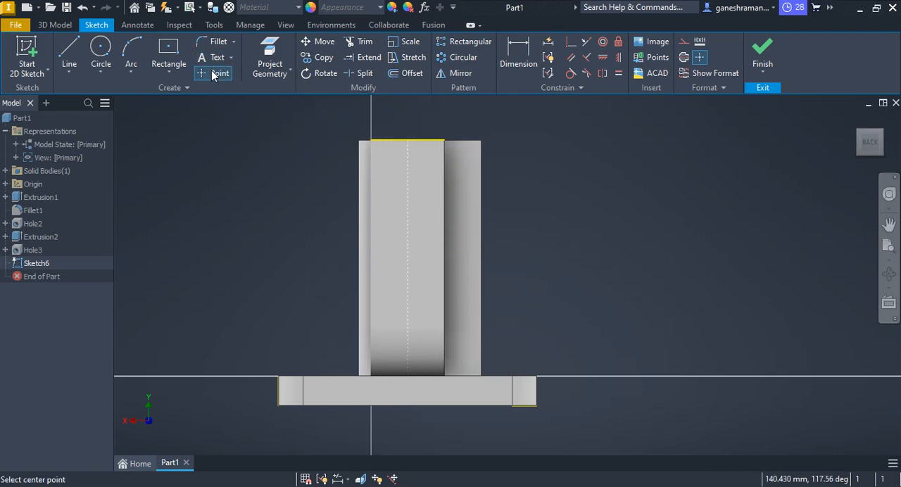
pyautogui.click(407, 186)
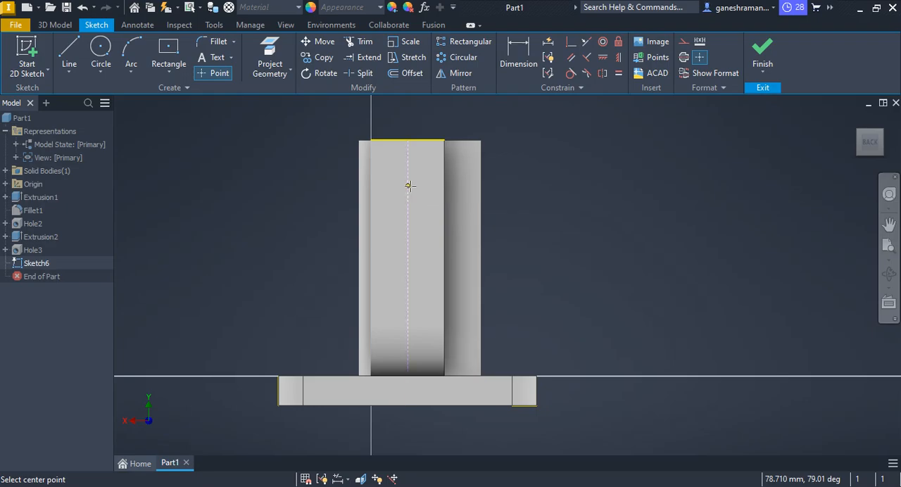
pyautogui.click(408, 282)
pyautogui.press('Escape')
# Check the hole spacing in the PDF drawing and dimension the upper point 11 mm below the boss face's top edge.
pyautogui.hotkey('alt', 'Tab')
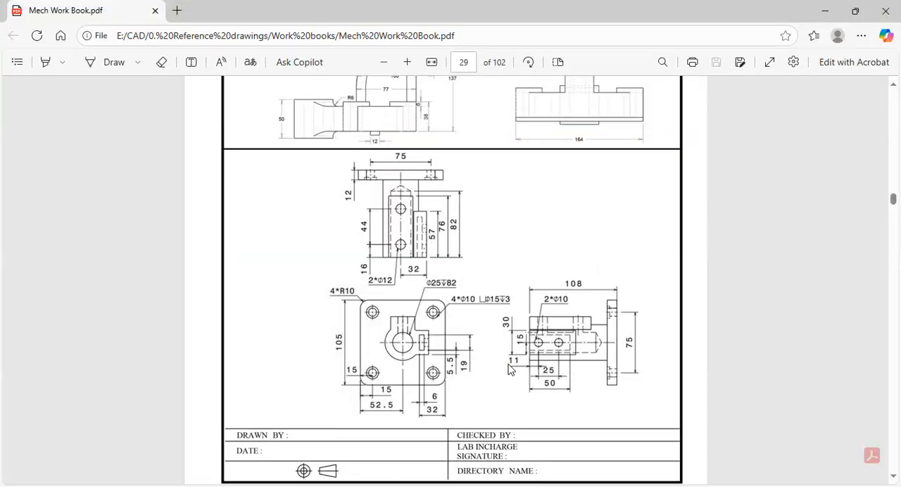
pyautogui.hotkey('alt', 'Tab')
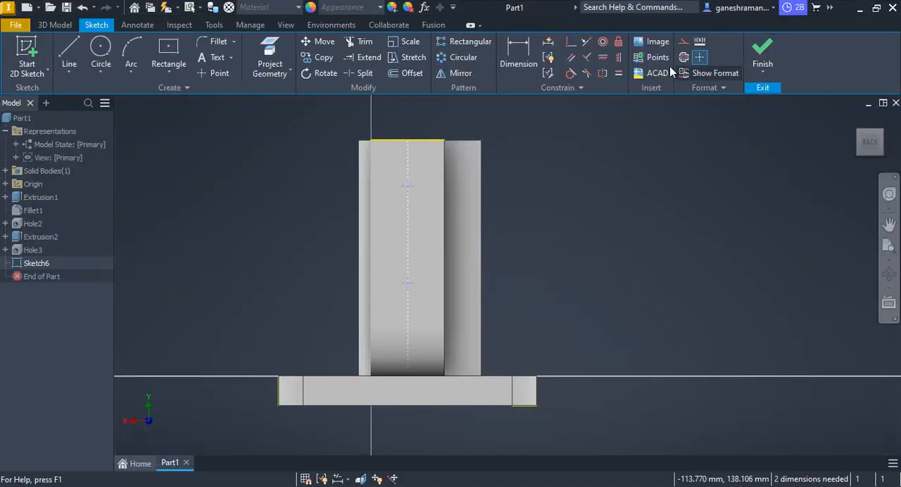
pyautogui.click(518, 53)
pyautogui.click(407, 186)
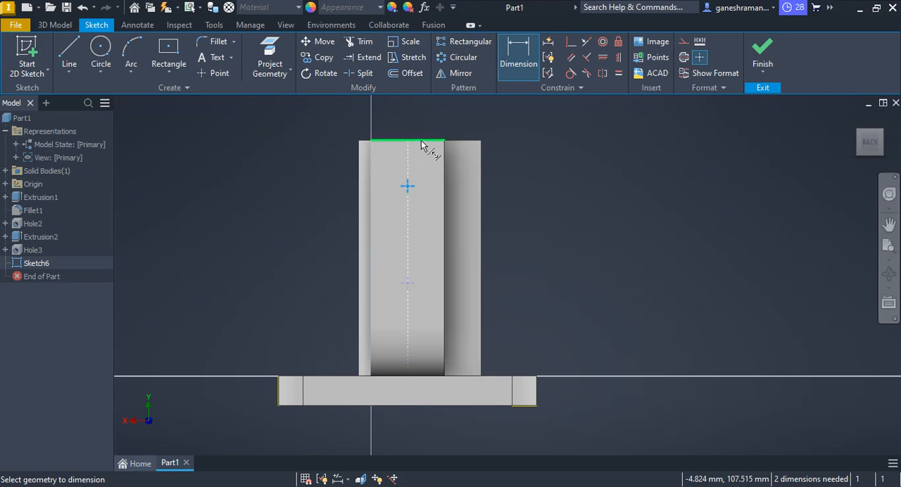
pyautogui.click(415, 141)
pyautogui.click(533, 177)
pyautogui.write('11')
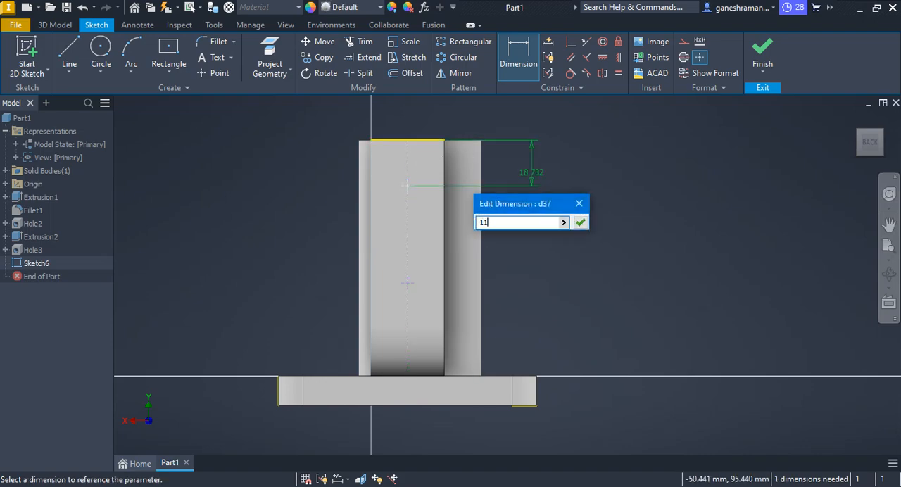
pyautogui.press('Return')
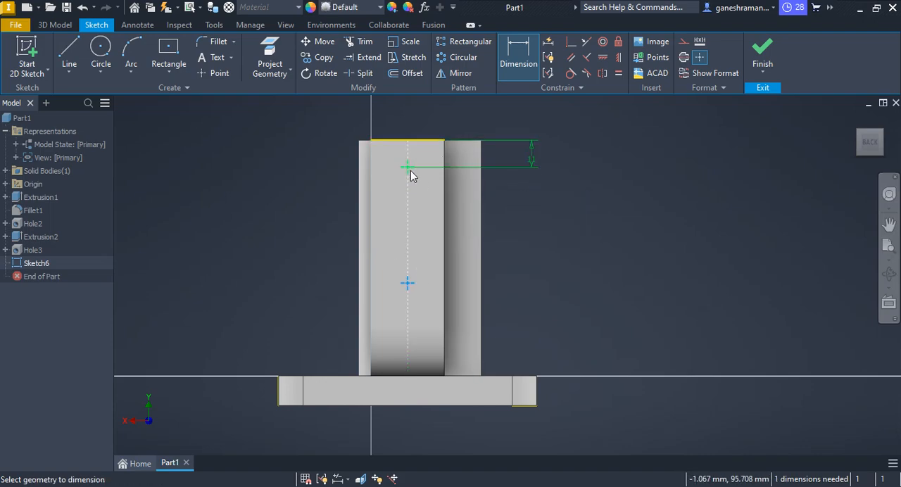
# Dimension the two points 25 mm apart vertically and finish the sketch.
pyautogui.click(408, 167)
pyautogui.click(553, 240)
pyautogui.write('25')
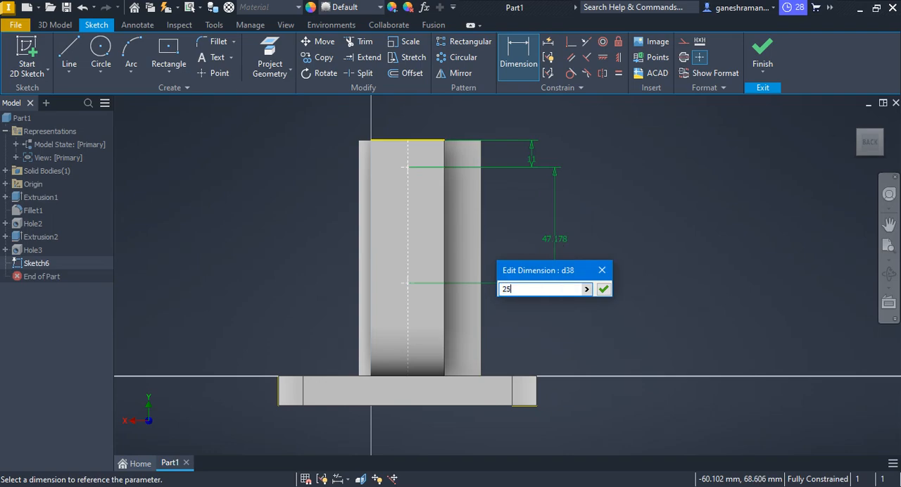
pyautogui.press('Return')
pyautogui.press('Escape')
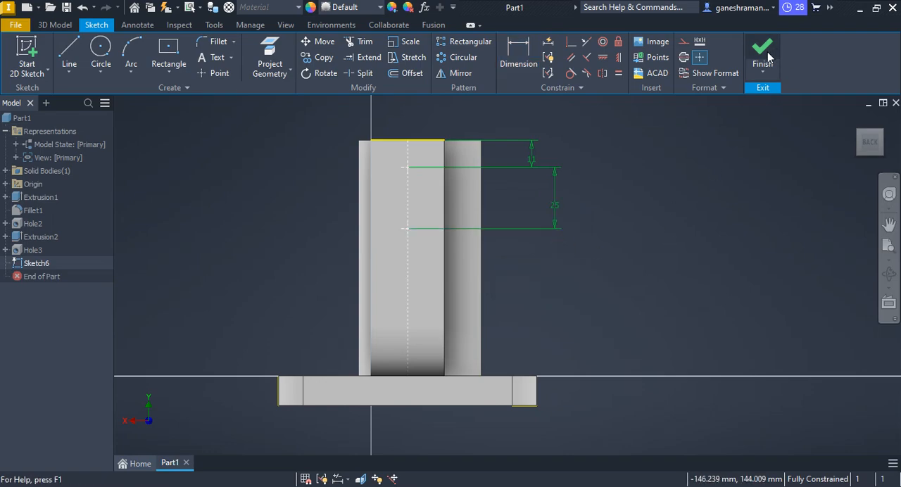
pyautogui.click(766, 53)
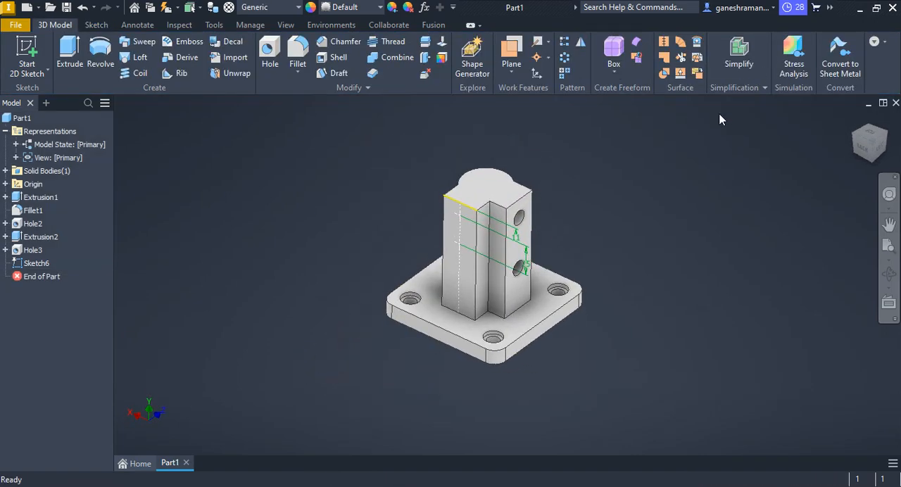
# Compare the bracket's boss and back face with the views in the PDF drawing.
pyautogui.hotkey('alt', 'Tab')
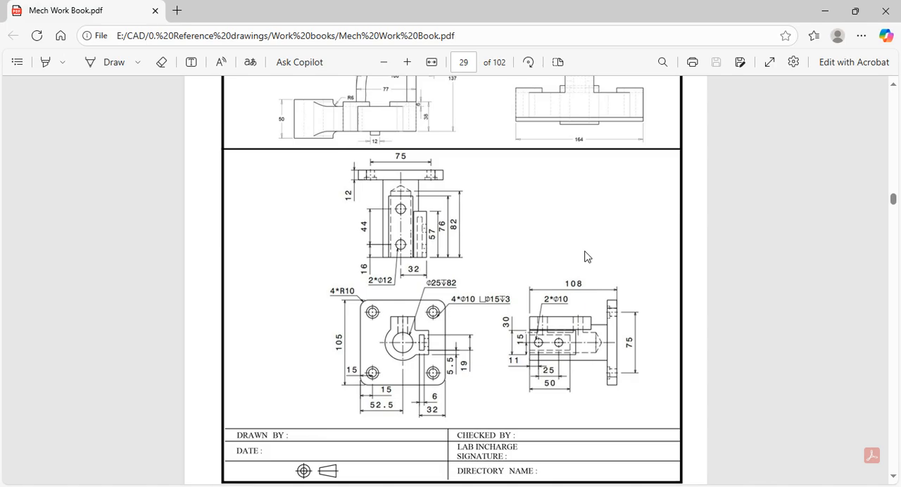
pyautogui.hotkey('alt', 'Tab')
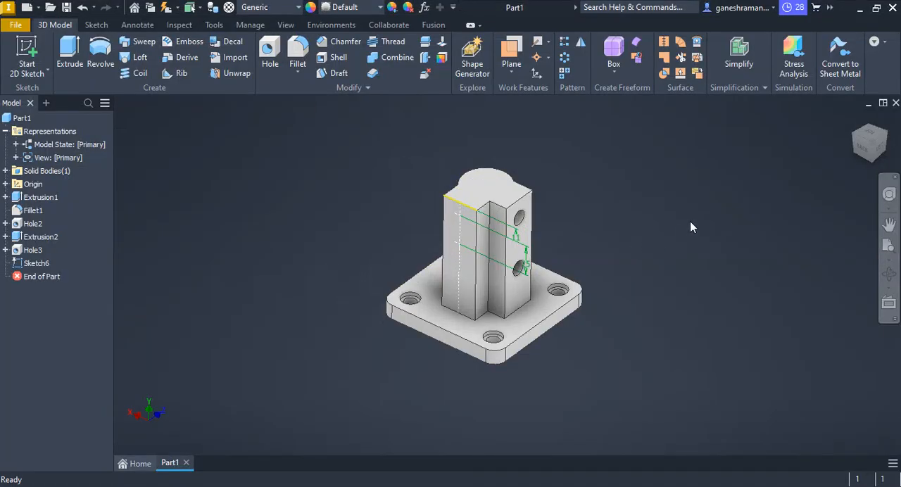
pyautogui.moveTo(643, 236); pyautogui.dragTo(621, 235, button='middle')
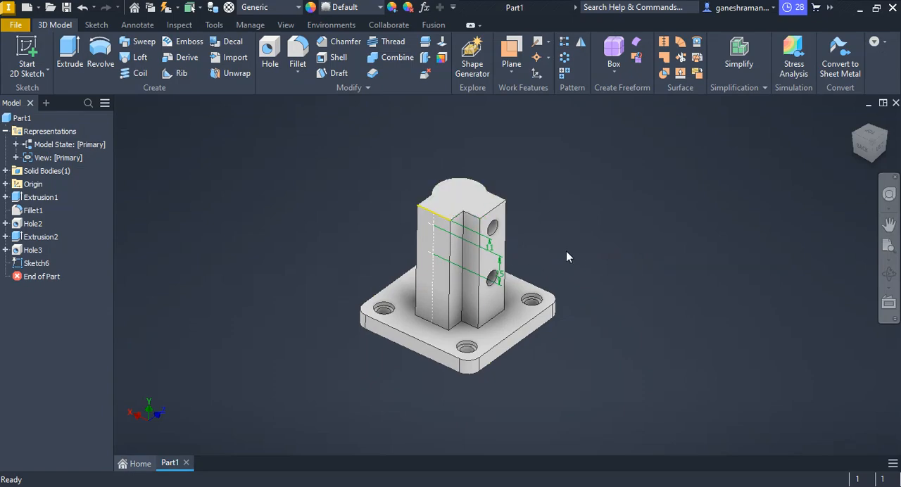
pyautogui.scroll(3, 522, 296)
pyautogui.scroll(-3, 556, 290)
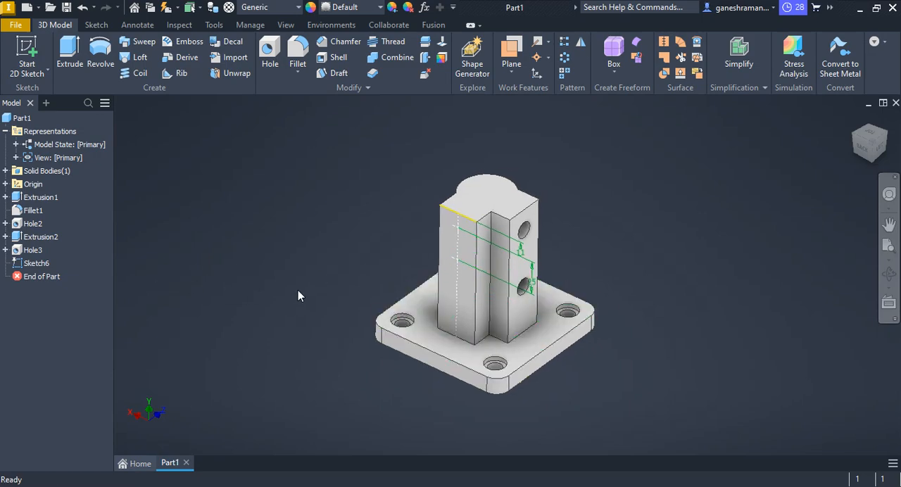
pyautogui.scroll(3, 476, 288)
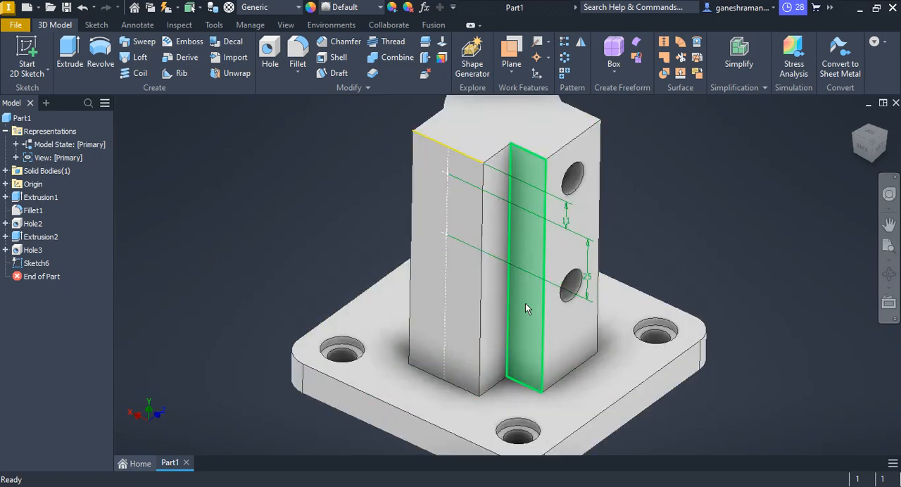
pyautogui.scroll(-5, 524, 303)
pyautogui.scroll(3, 474, 252)
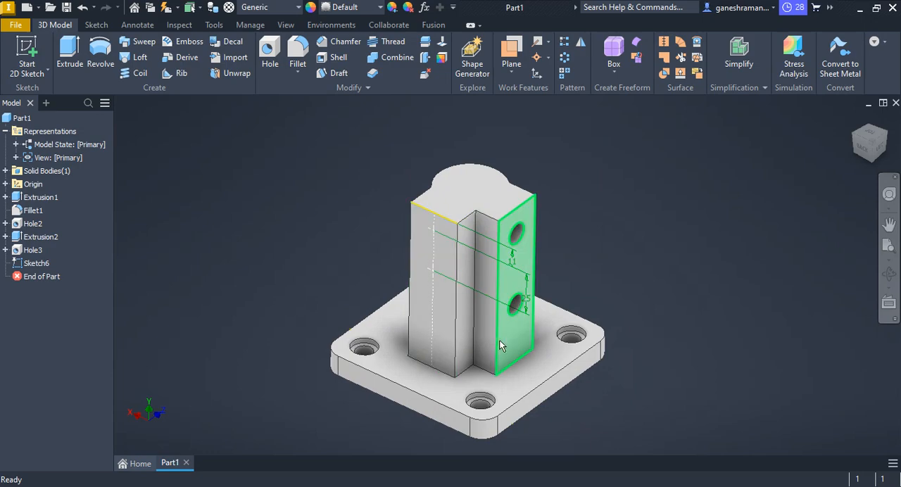
pyautogui.scroll(3, 502, 342)
pyautogui.scroll(-3, 499, 296)
pyautogui.moveTo(494, 324); pyautogui.dragTo(493, 357, button='middle')
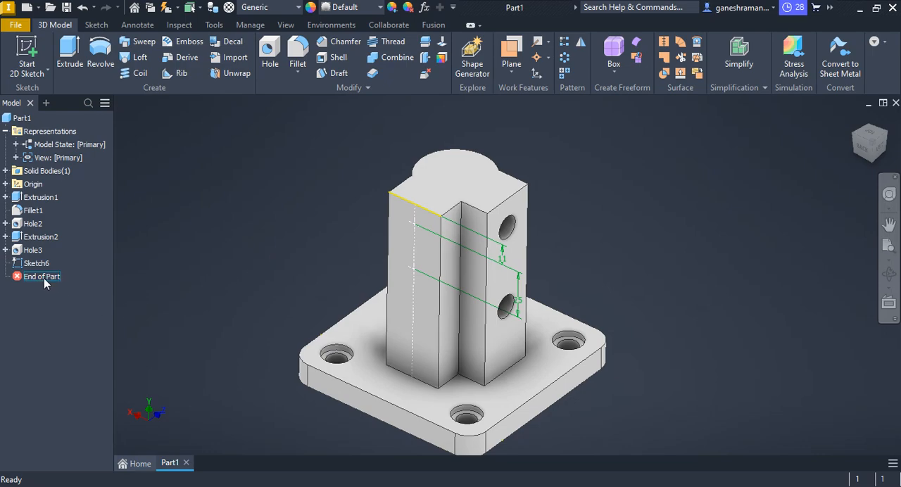
# Select the boss extrusion feature.
pyautogui.click(31, 238)
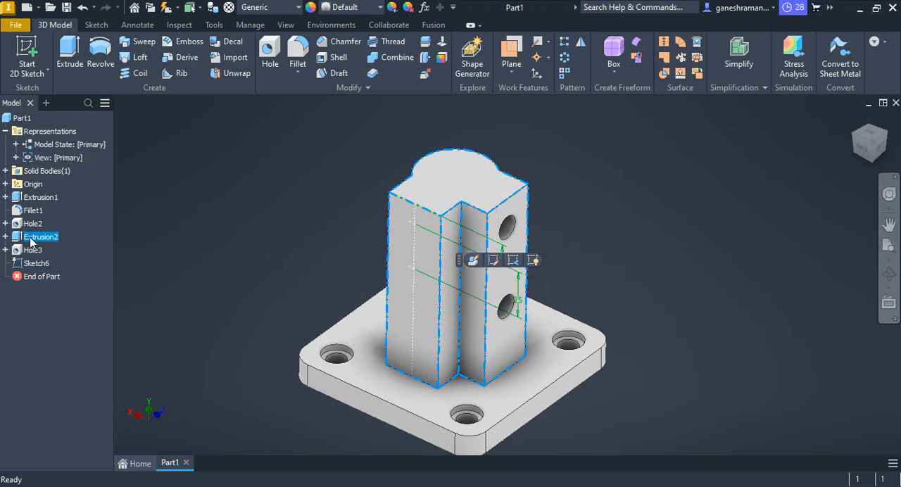
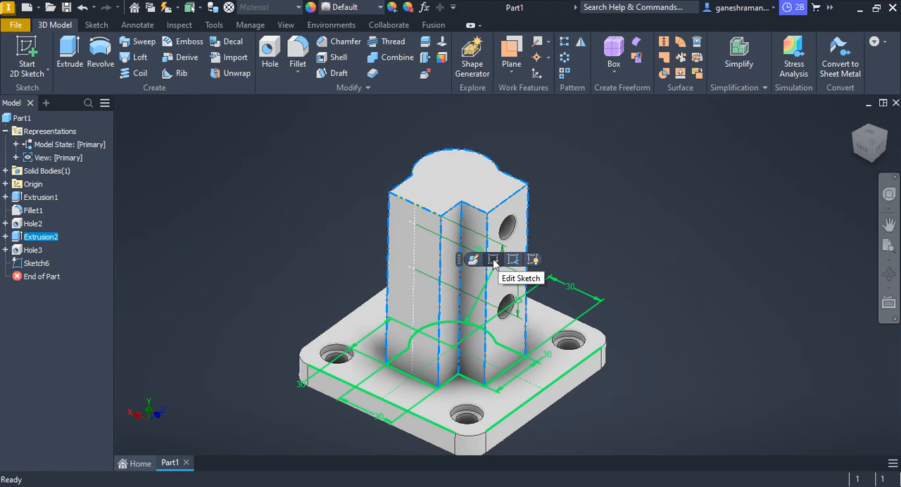
# Open the boss extrusion's sketch for editing and delete its entire profile with all dimensions.
pyautogui.click(494, 260)
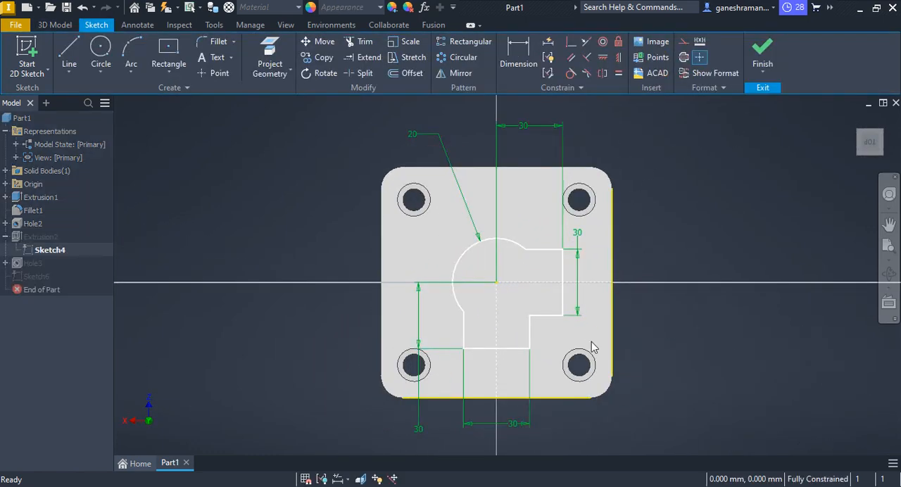
pyautogui.scroll(-5, 590, 341)
pyautogui.moveTo(699, 406); pyautogui.dragTo(515, 255)
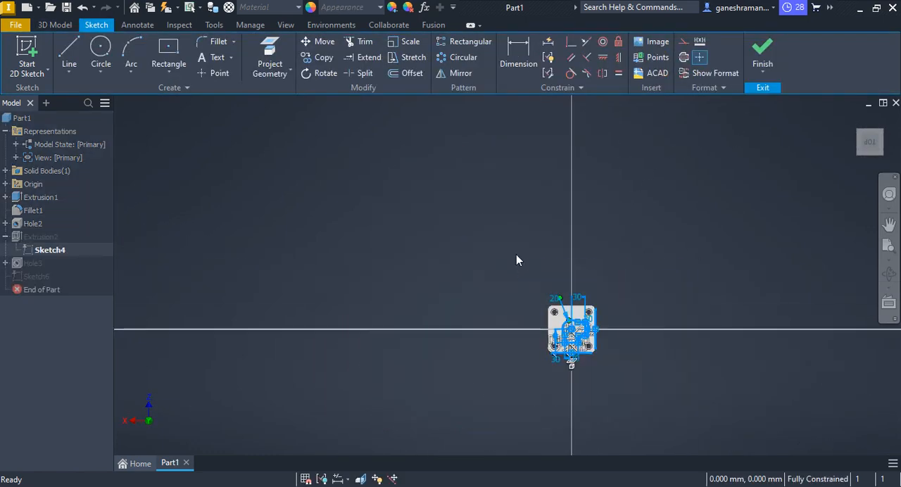
pyautogui.click(627, 273)
pyautogui.scroll(5, 596, 332)
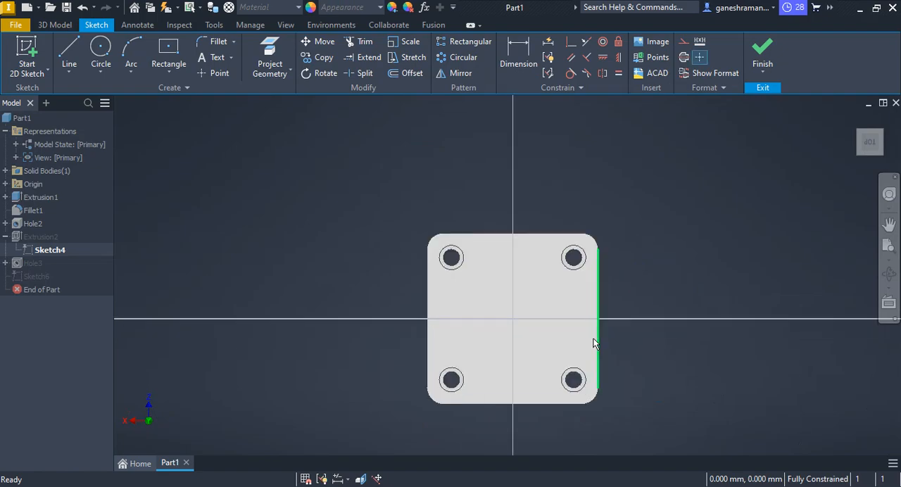
# Draw a circle about 45 mm in diameter centred on the origin in the boss sketch.
pyautogui.click(102, 55)
pyautogui.click(513, 319)
pyautogui.click(512, 282)
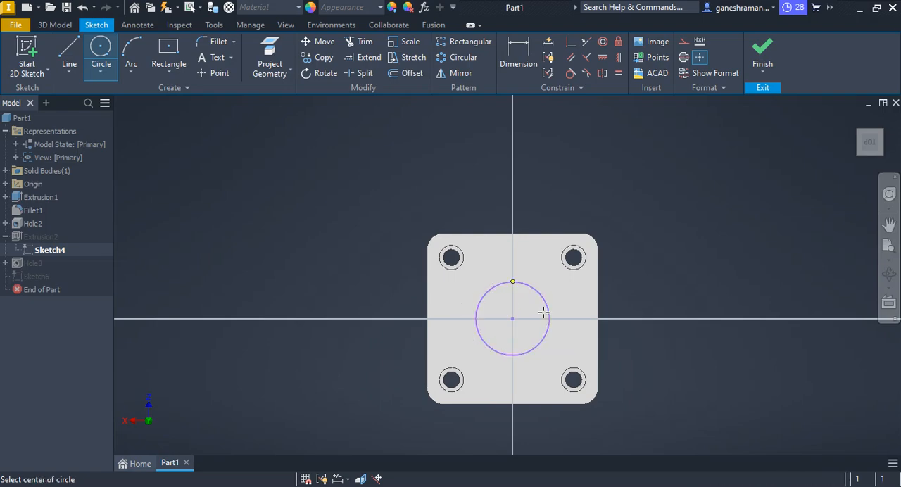
pyautogui.press('Escape')
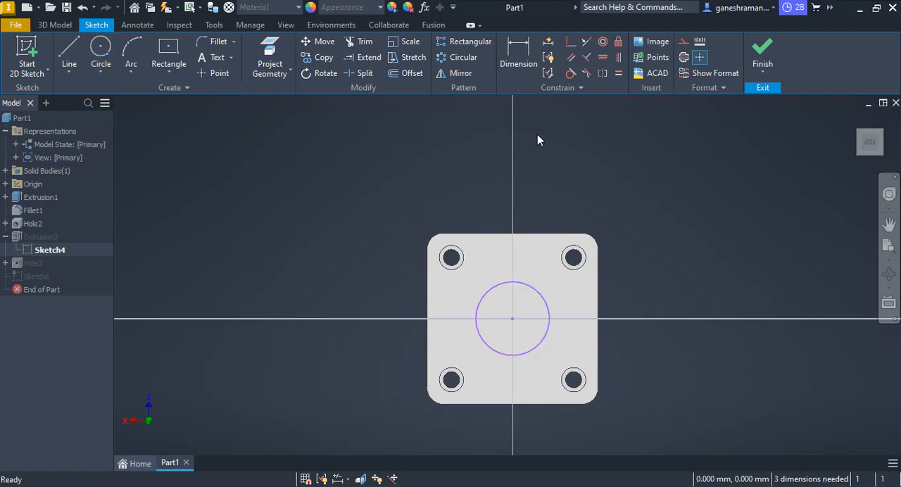
# Set the circle's diameter to 40 mm, finish the sketch and accept the resulting update errors.
pyautogui.click(519, 57)
pyautogui.click(548, 307)
pyautogui.click(694, 286)
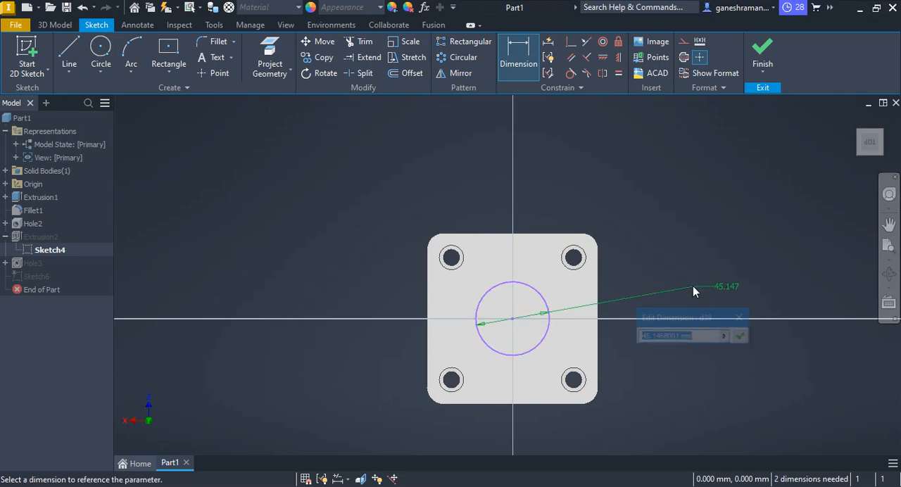
pyautogui.write('40')
pyautogui.press('Return')
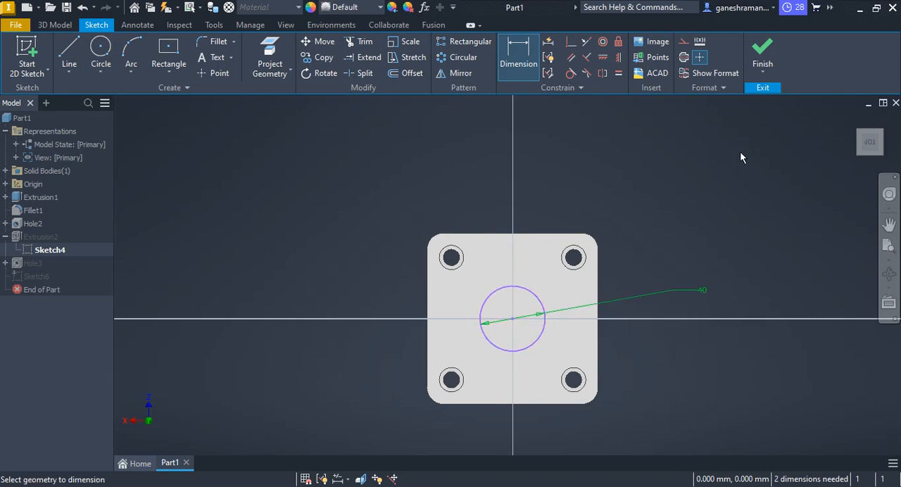
pyautogui.click(762, 56)
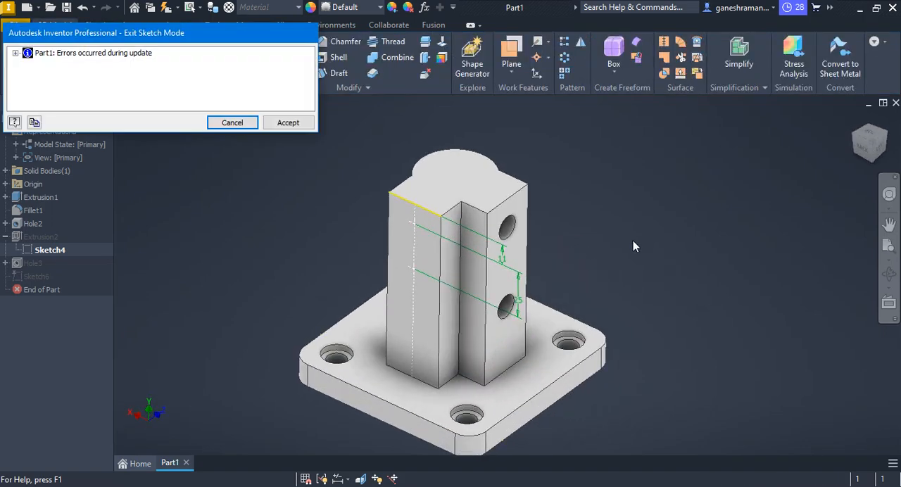
pyautogui.click(286, 123)
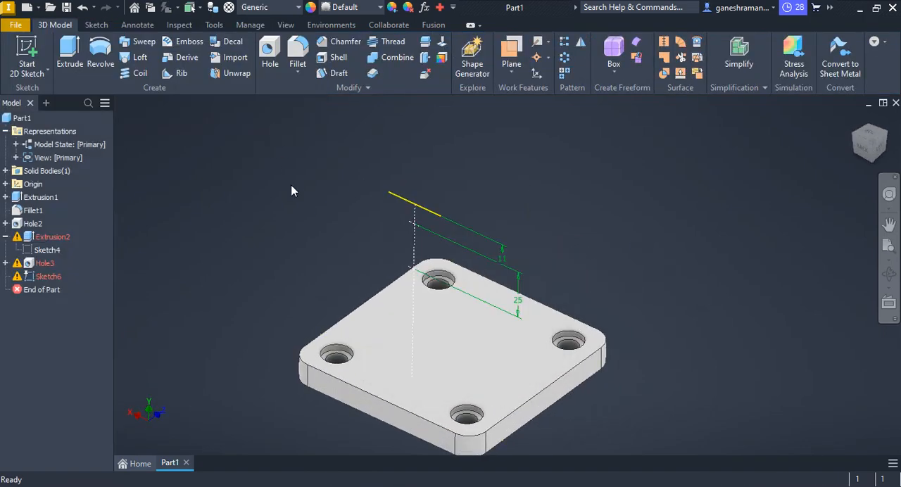
# Suppress the failed boss hole feature, Hole3.
pyautogui.click(42, 263)
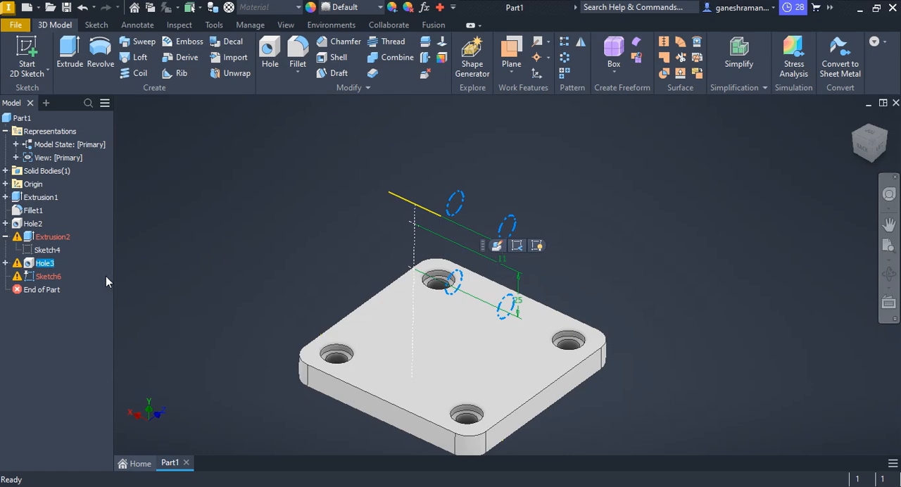
pyautogui.click(164, 260)
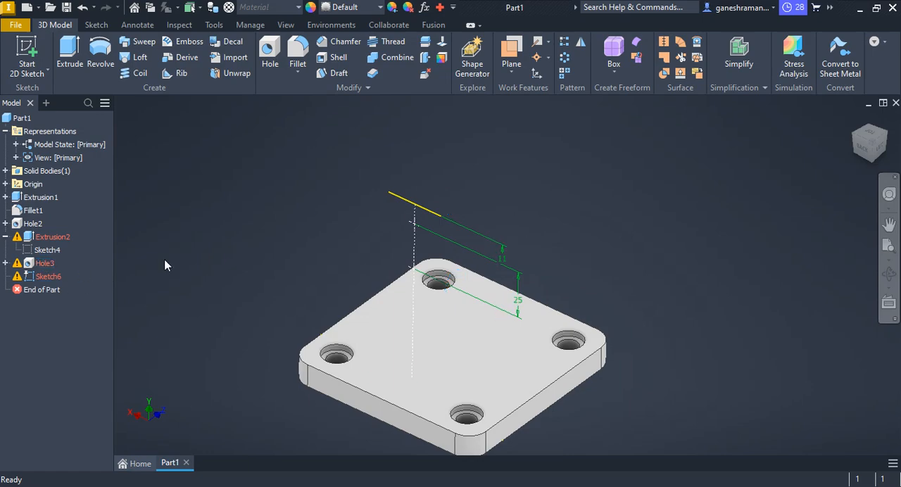
pyautogui.click(45, 263)
pyautogui.rightClick(46, 262)
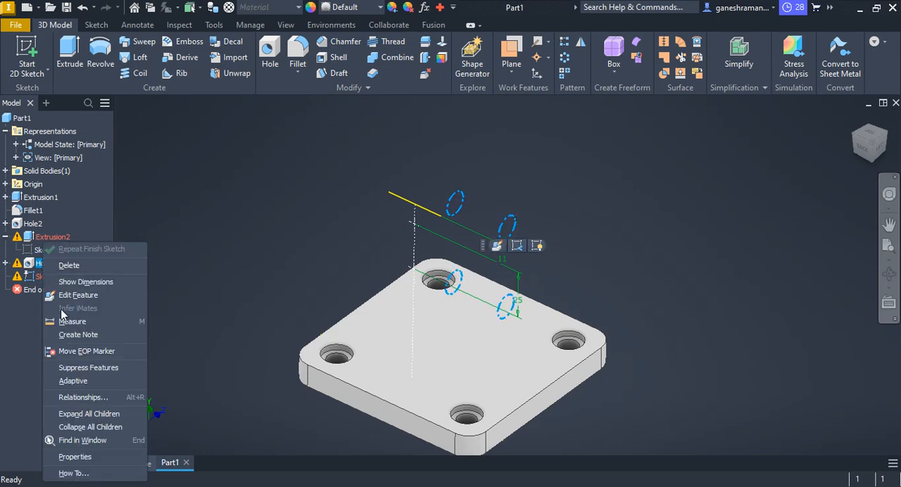
pyautogui.click(115, 369)
# Delete the back-face point sketch, Sketch6, and the Hole3 feature together with its consumed sketches.
pyautogui.rightClick(39, 277)
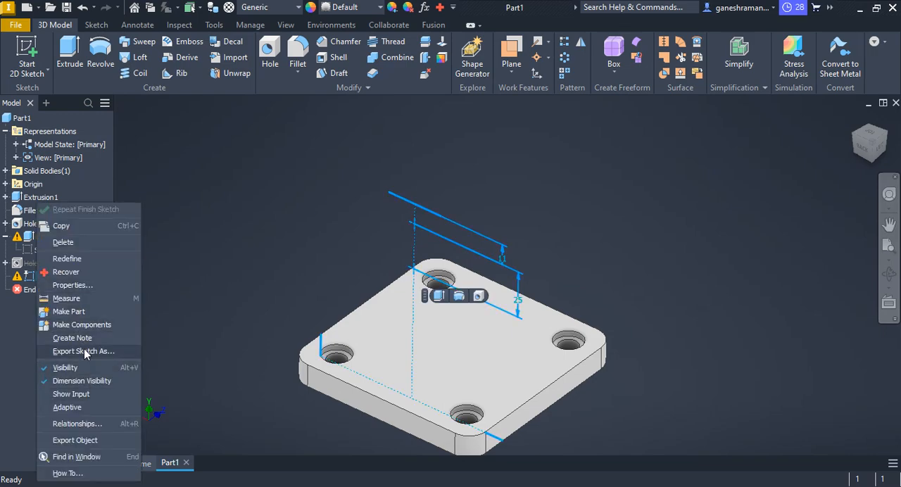
pyautogui.click(156, 267)
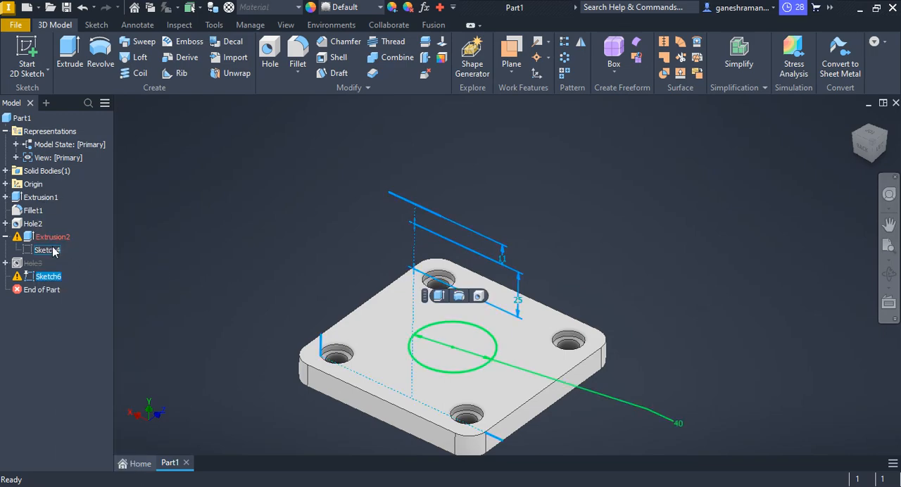
pyautogui.press('Delete')
pyautogui.click(32, 263)
pyautogui.press('Delete')
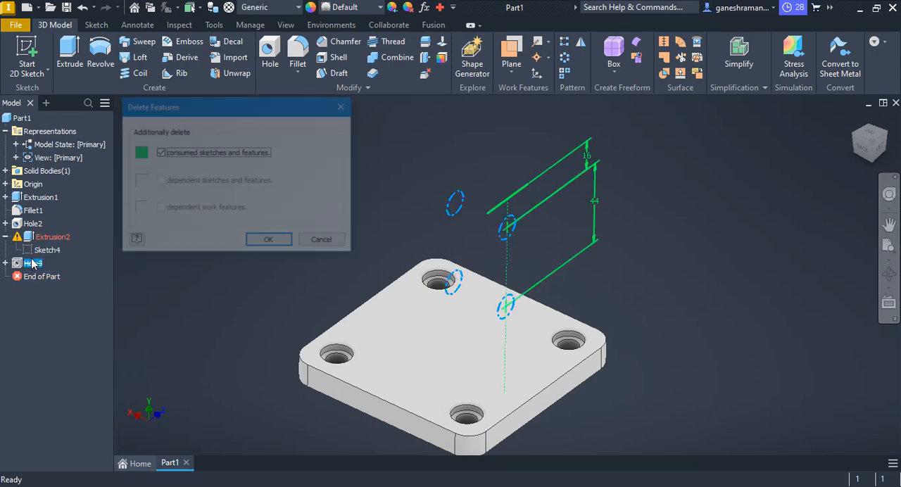
pyautogui.click(266, 241)
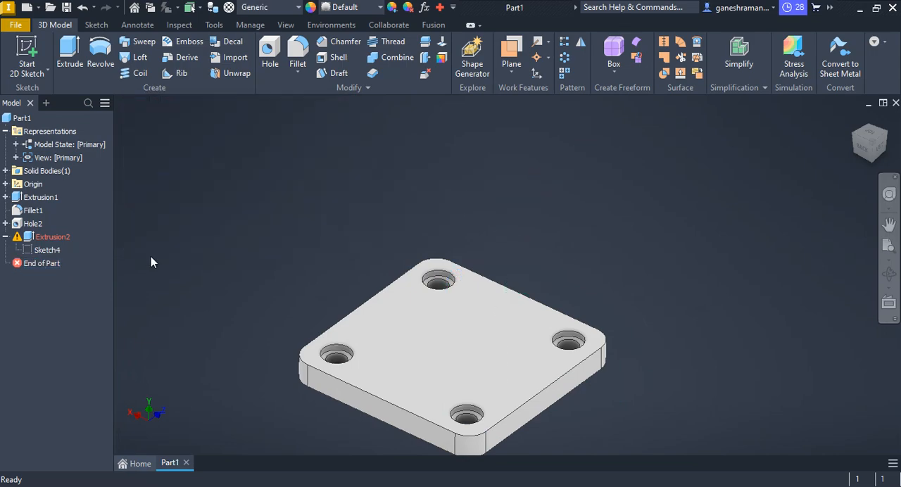
pyautogui.click(43, 251)
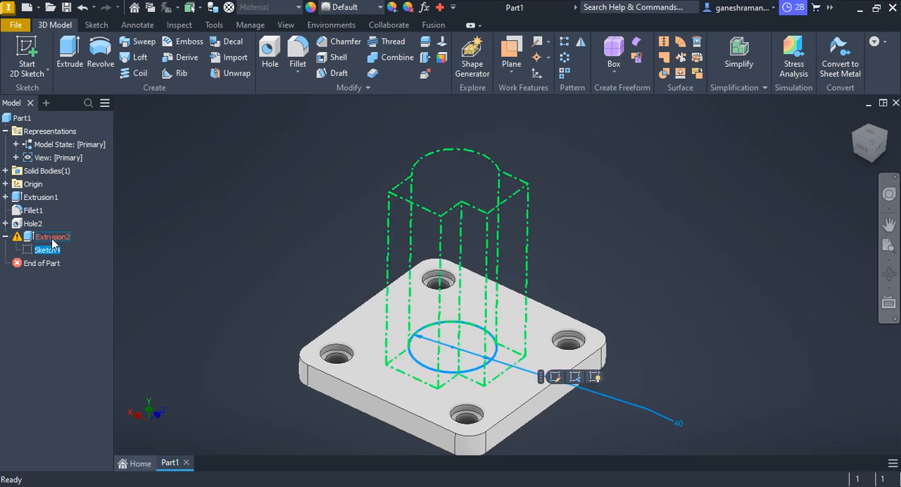
pyautogui.click(50, 238)
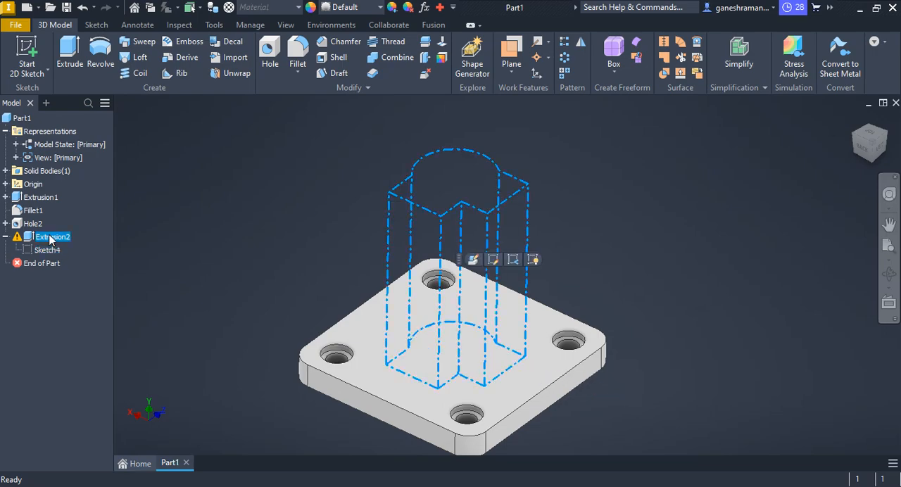
pyautogui.rightClick(50, 240)
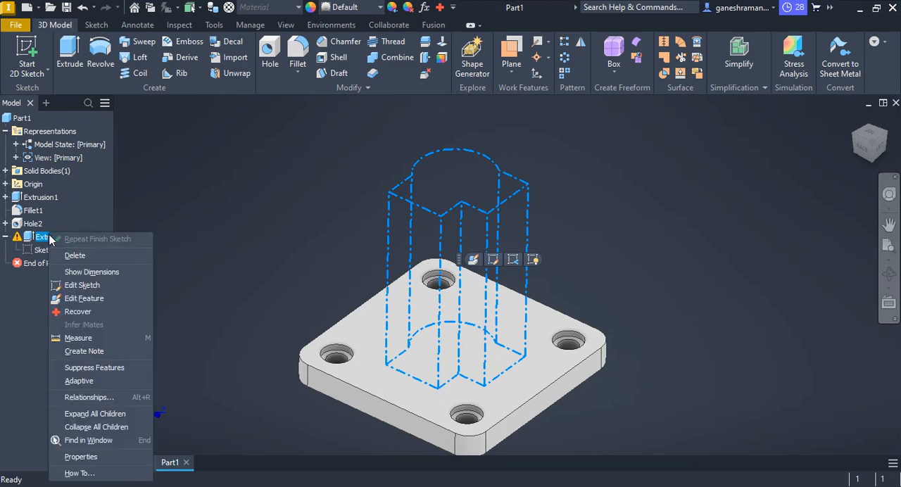
pyautogui.click(232, 225)
pyautogui.click(473, 261)
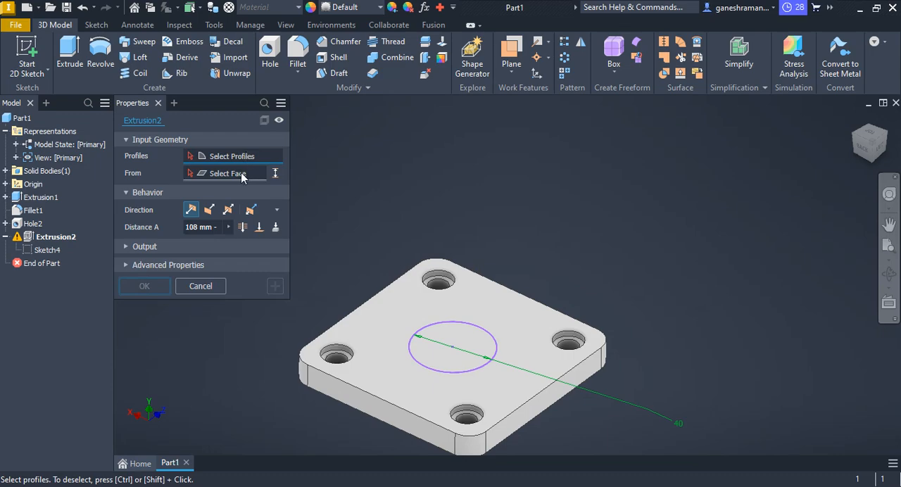
pyautogui.click(166, 140)
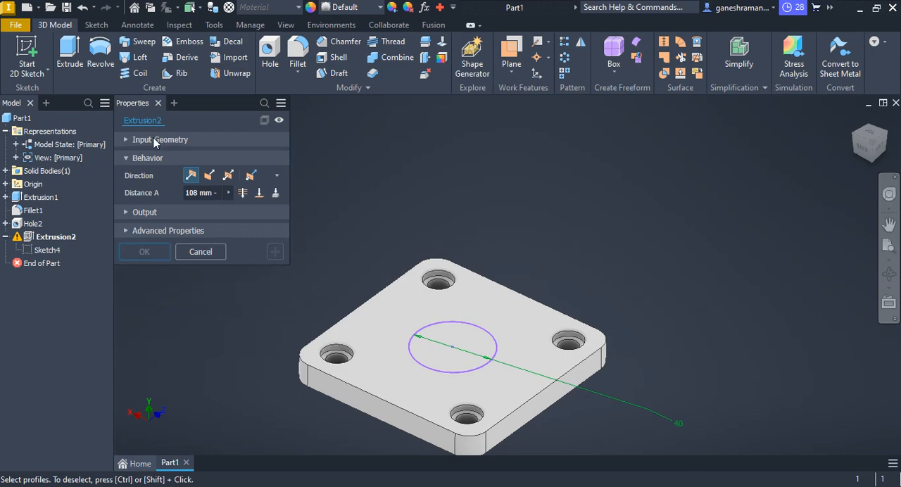
pyautogui.click(166, 140)
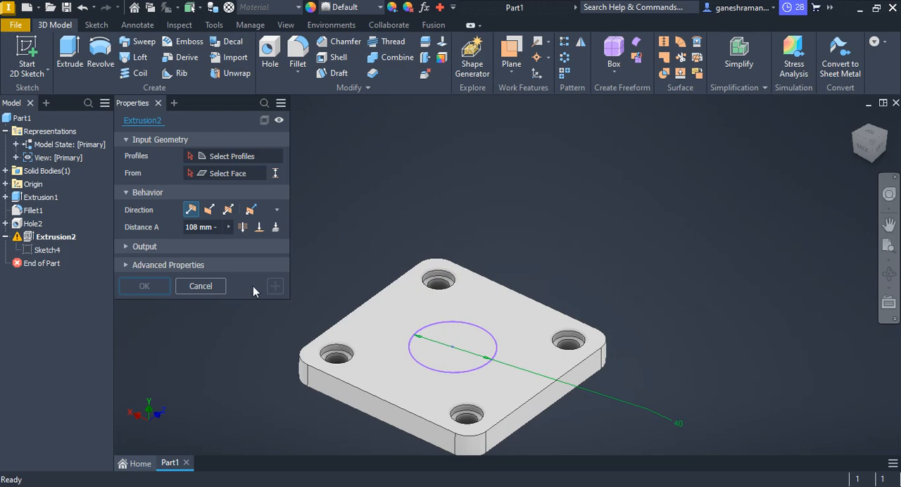
pyautogui.click(200, 285)
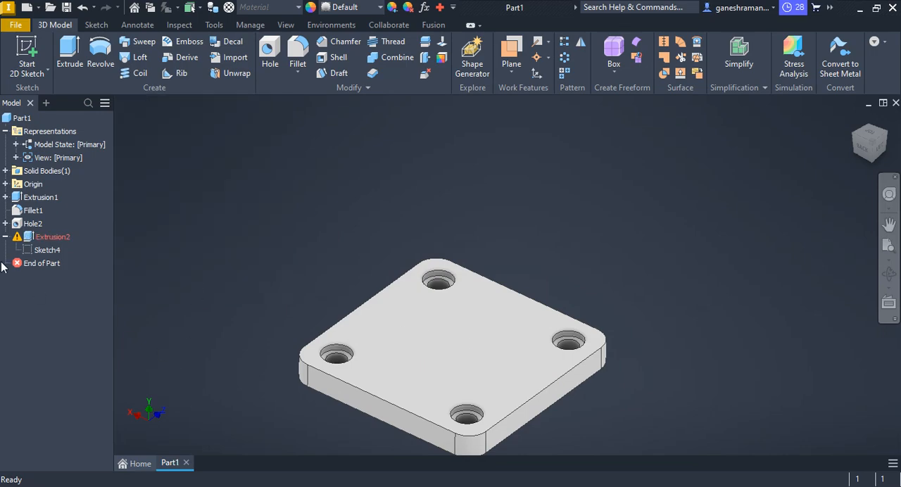
# Delete the failed boss extrusion, Extrusion2, together with its consumed sketch.
pyautogui.click(51, 239)
pyautogui.press('Delete')
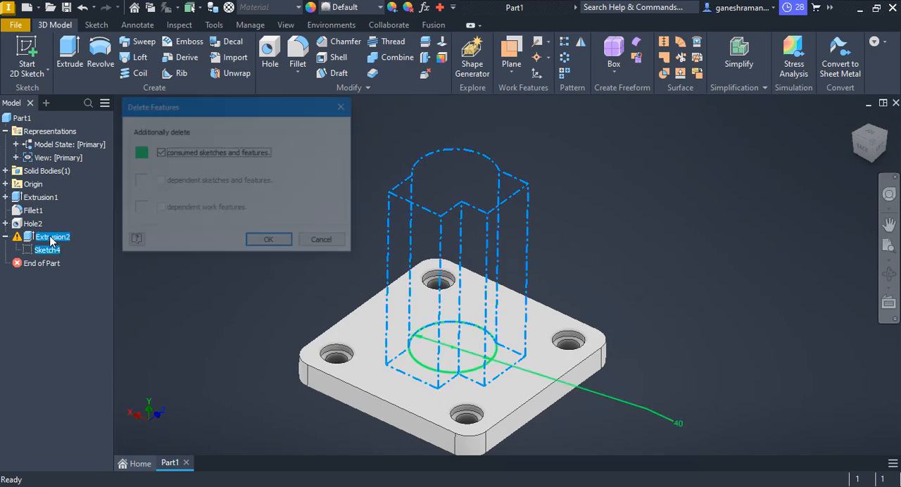
pyautogui.press('Return')
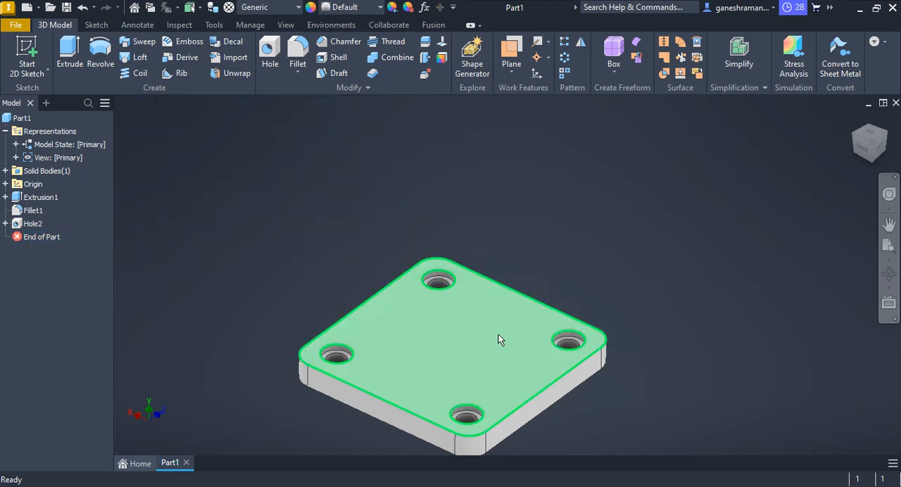
pyautogui.click(469, 332)
pyautogui.click(502, 319)
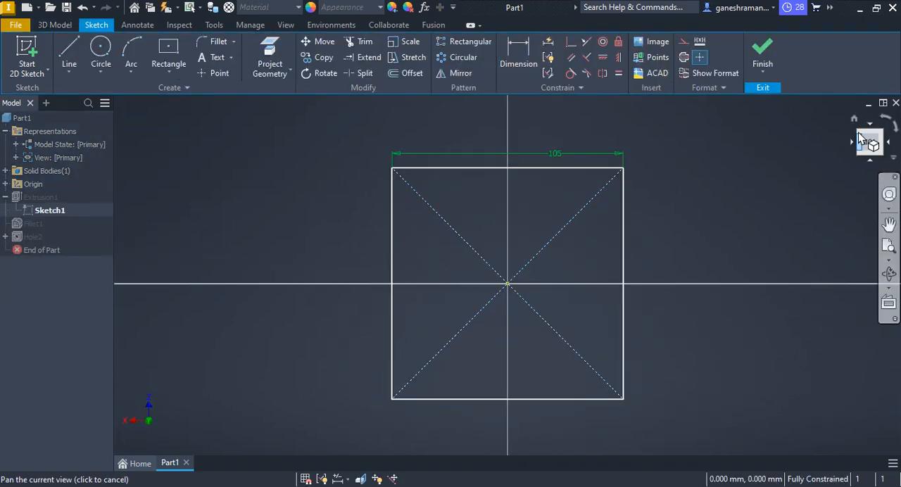
pyautogui.click(762, 55)
# Start a new sketch on the base plate's top face and draw an origin-centred circle about 69 mm in diameter.
pyautogui.click(501, 333)
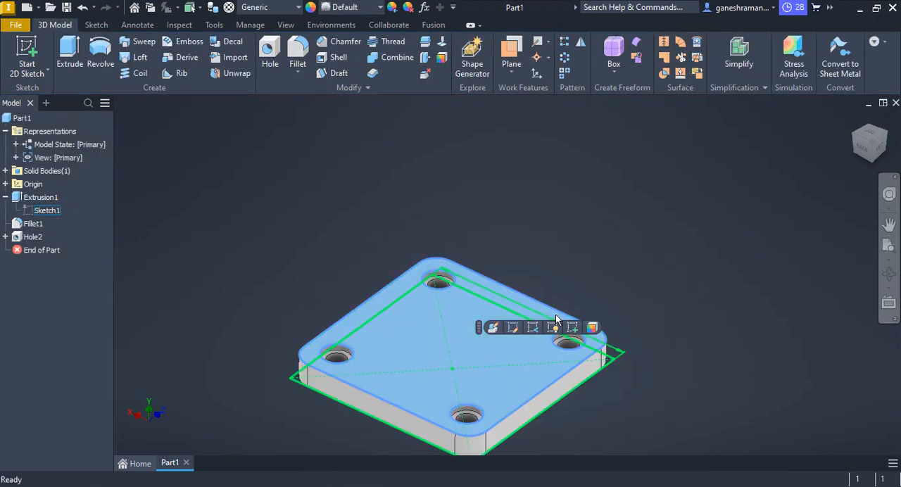
pyautogui.click(571, 327)
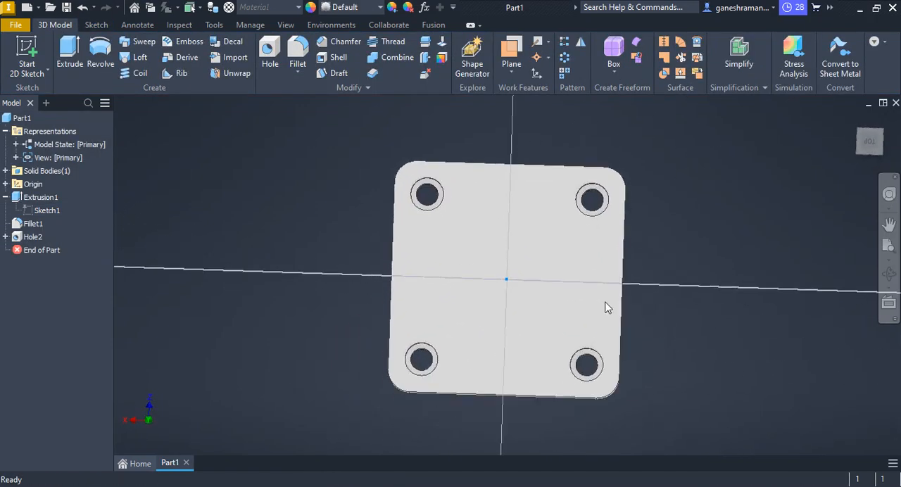
pyautogui.click(101, 53)
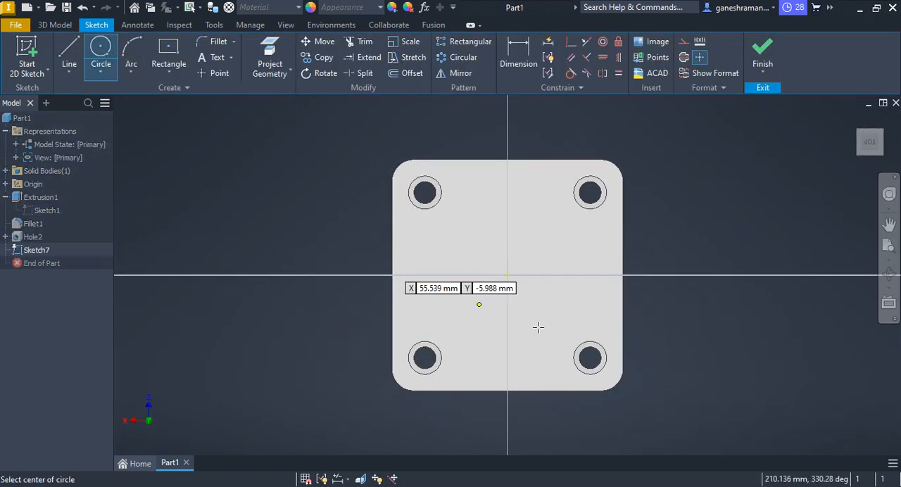
pyautogui.click(507, 275)
pyautogui.click(443, 239)
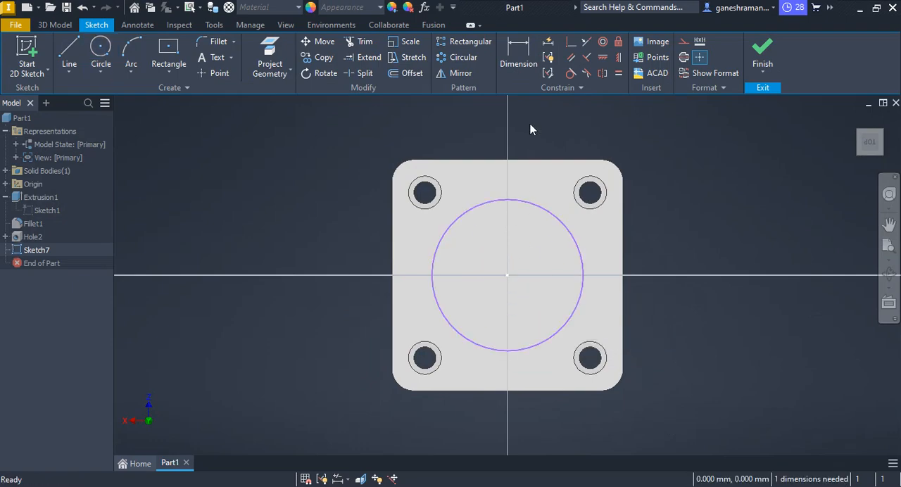
# Dimension the circle's diameter as 40 mm and finish the sketch on the plate.
pyautogui.click(517, 57)
pyautogui.click(483, 199)
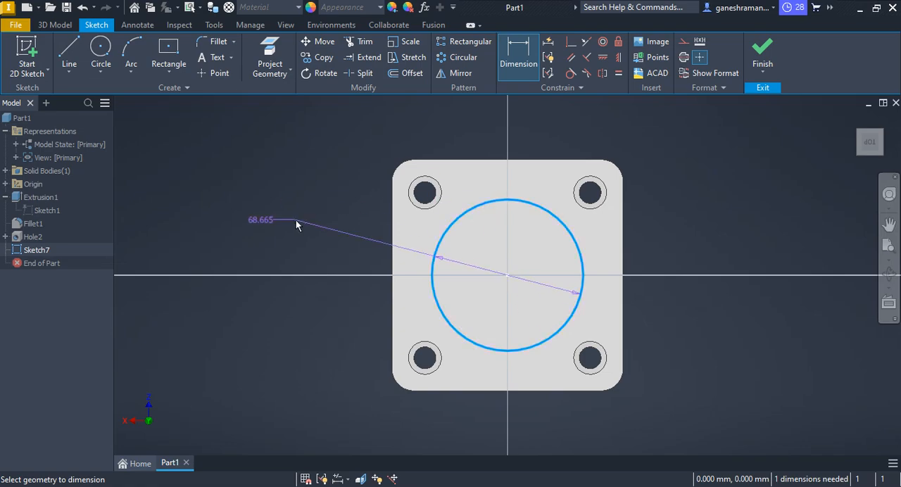
pyautogui.click(296, 220)
pyautogui.write('40')
pyautogui.press('Return')
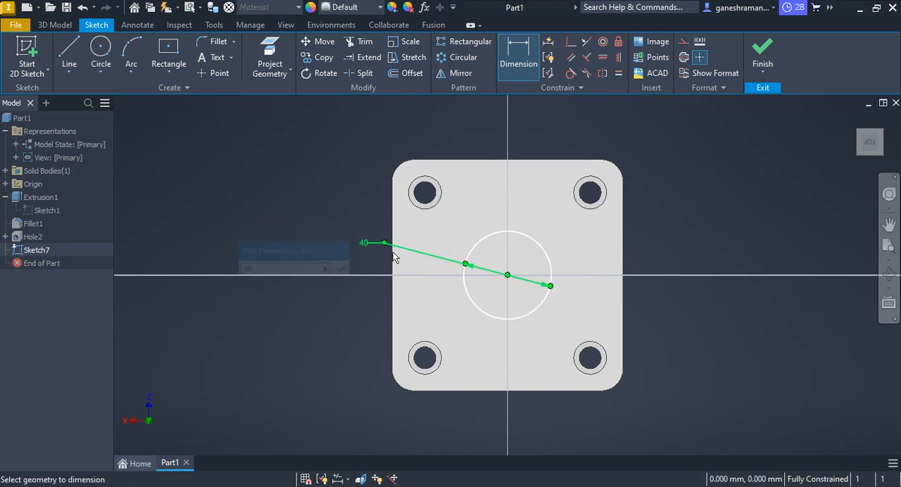
pyautogui.click(769, 45)
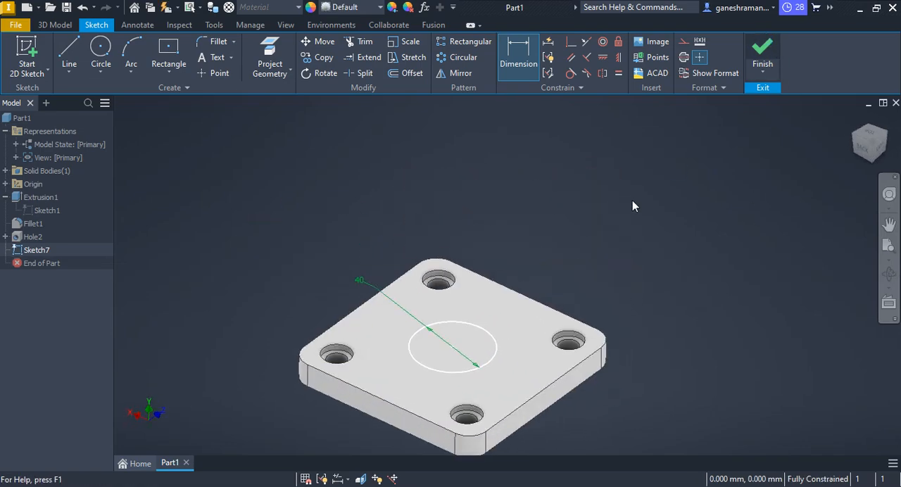
# Check the boss in the PDF drawing and return to the circle sketched on the base plate.
pyautogui.hotkey('alt', 'Tab')
pyautogui.hotkey('alt', 'Tab')
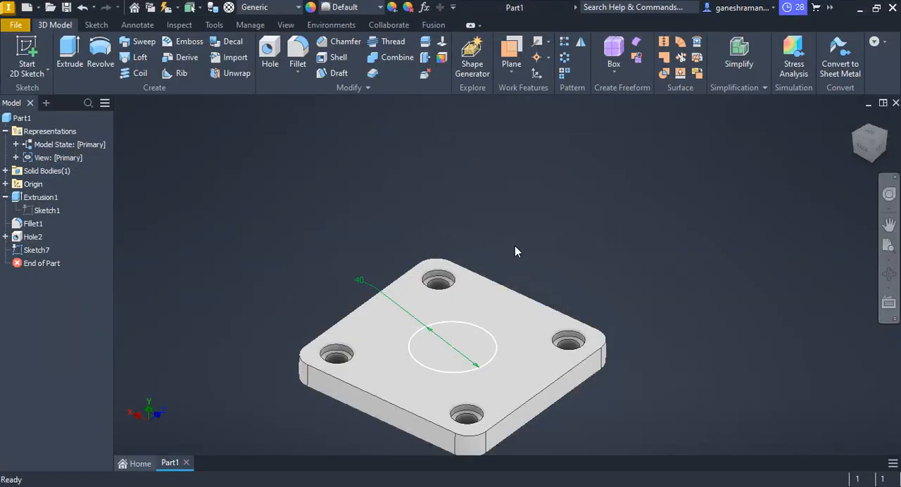
pyautogui.click(481, 339)
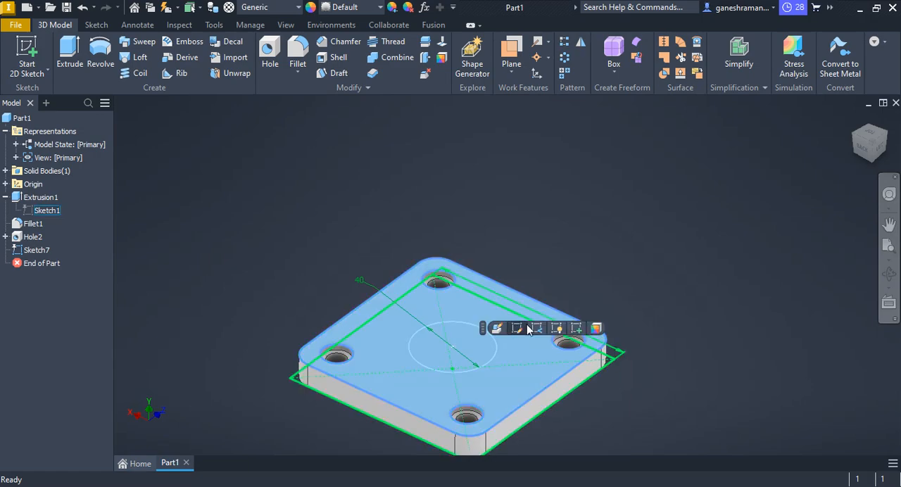
# Extrude the 40 mm circle upward from the base plate by 108 mm - 12 mm to form the boss.
pyautogui.click(39, 250)
pyautogui.click(70, 56)
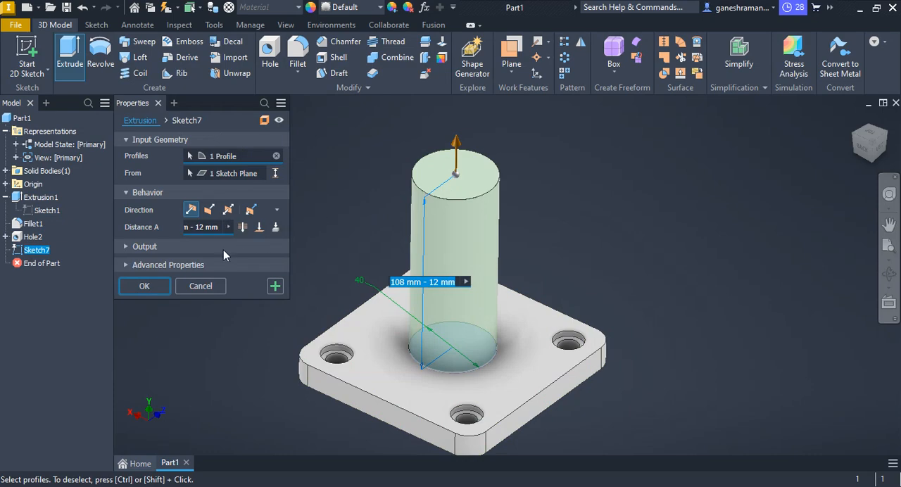
pyautogui.click(146, 287)
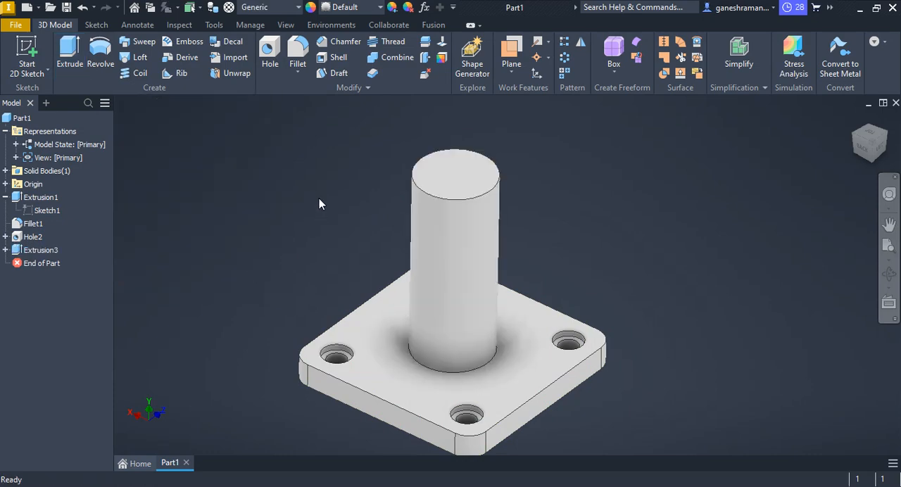
# Start a sketch on the boss's top face and draw a centre rectangle about 21 mm wide, overlapping the boss edge and centred above the origin.
pyautogui.click(456, 185)
pyautogui.click(544, 158)
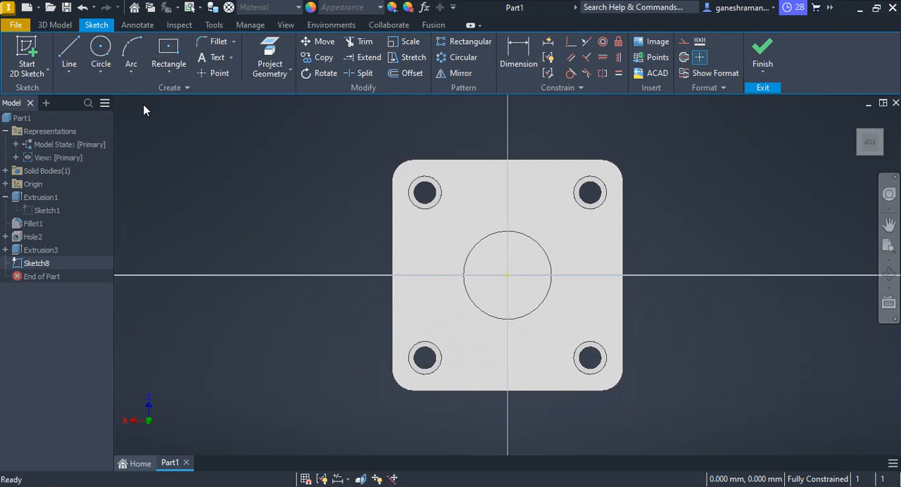
pyautogui.click(167, 62)
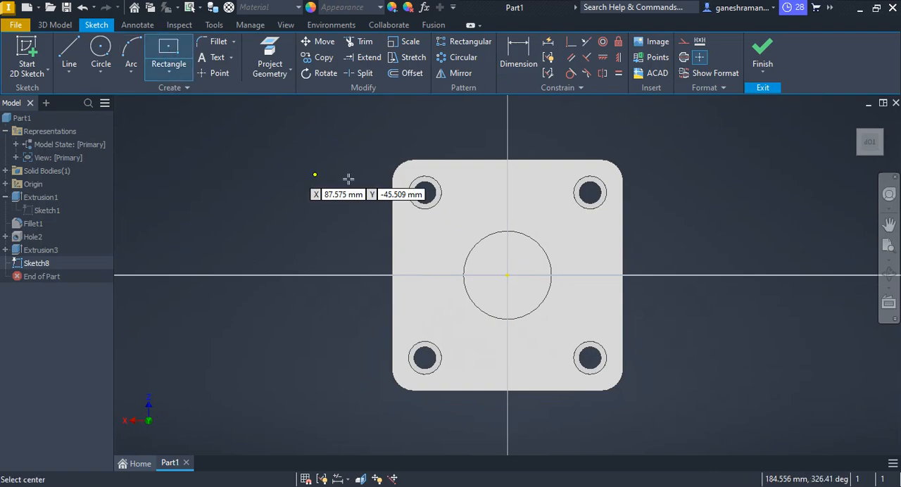
pyautogui.click(507, 226)
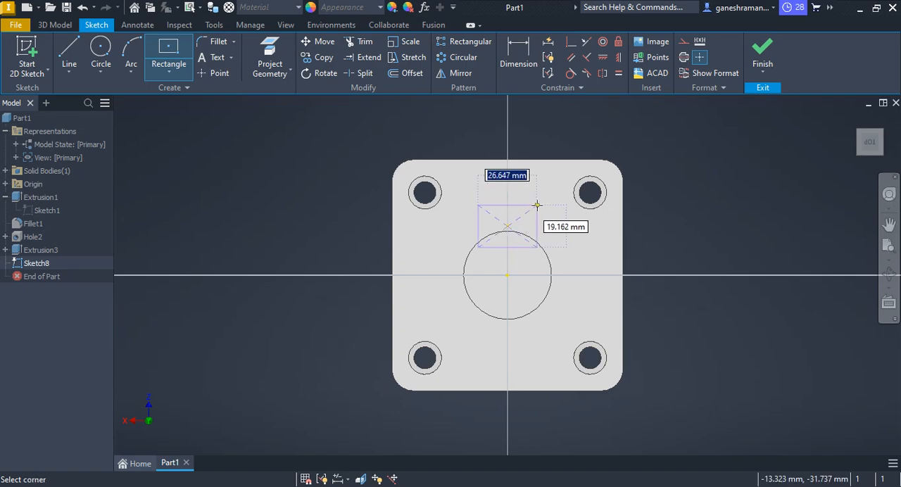
pyautogui.click(531, 200)
pyautogui.press('Escape')
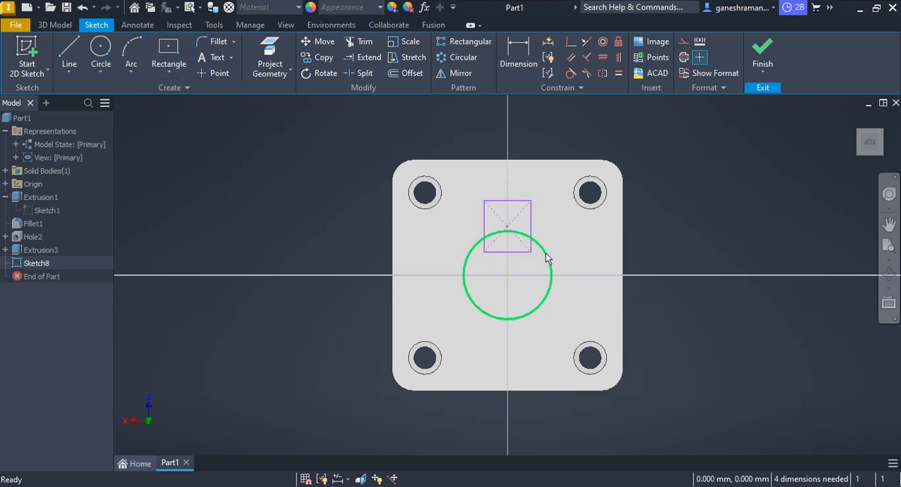
# Dimension the rectangle's width as 30 mm.
pyautogui.scroll(5, 541, 259)
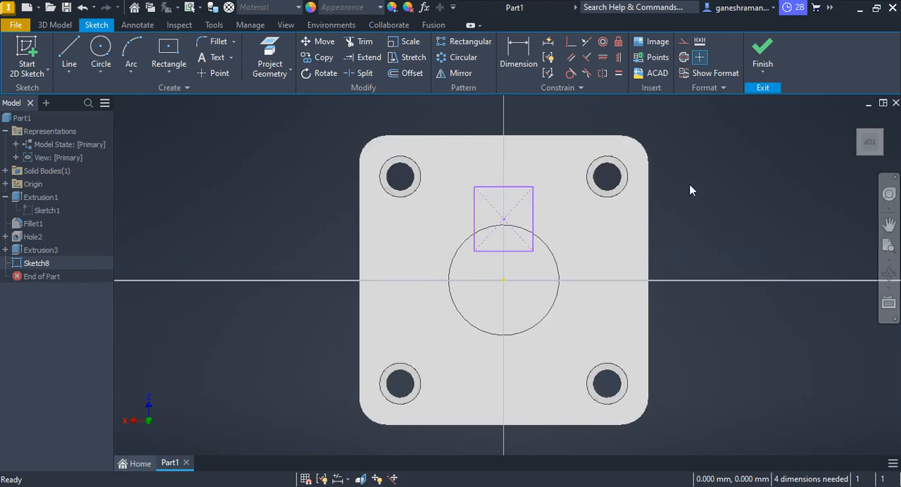
pyautogui.click(518, 54)
pyautogui.click(516, 187)
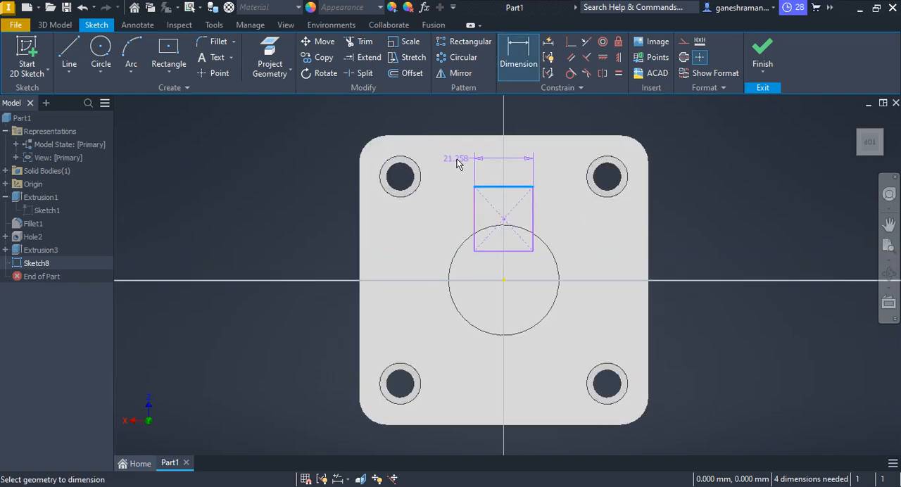
pyautogui.click(464, 158)
pyautogui.write('30')
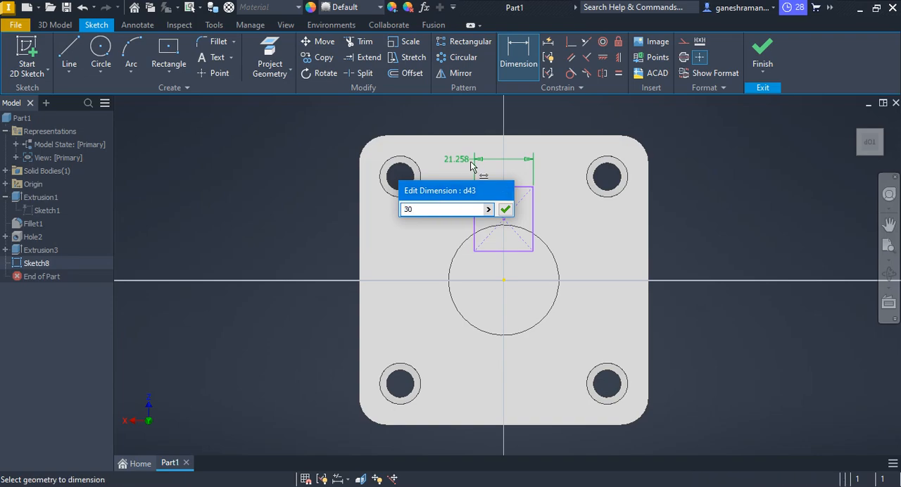
pyautogui.press('Return')
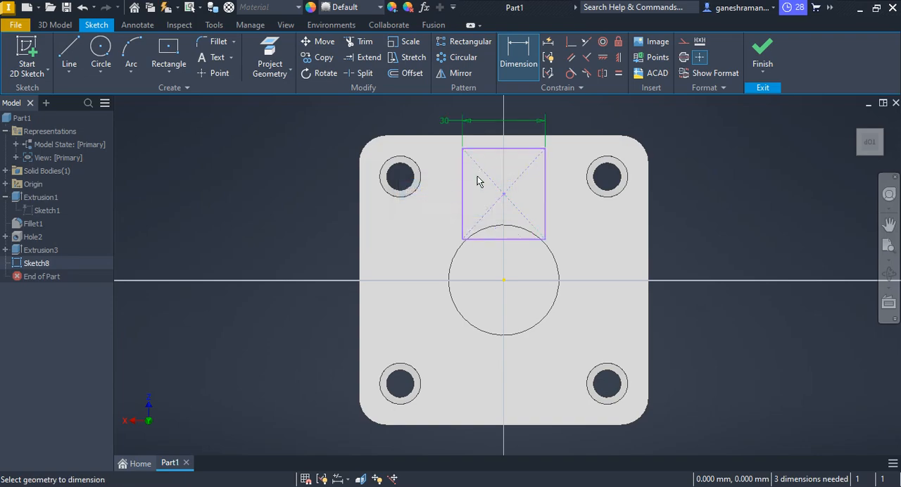
# Dimension the distance from the rectangle's upper edge to the origin as 30 mm.
pyautogui.click(514, 150)
pyautogui.click(503, 280)
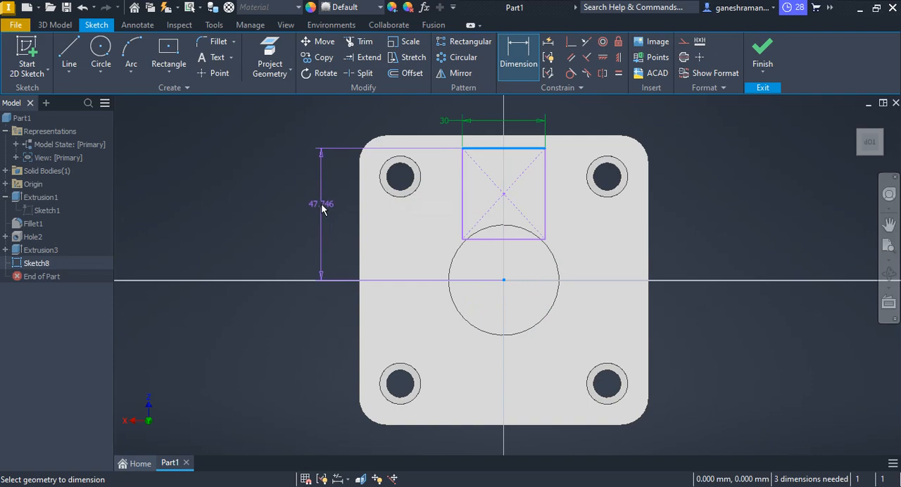
pyautogui.click(321, 209)
pyautogui.write('30')
pyautogui.press('Return')
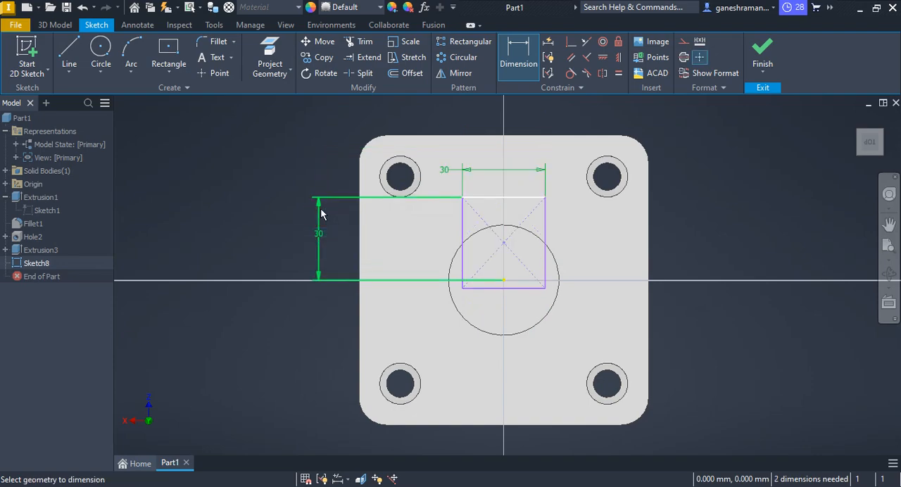
pyautogui.scroll(3, 517, 275)
pyautogui.scroll(-2, 553, 251)
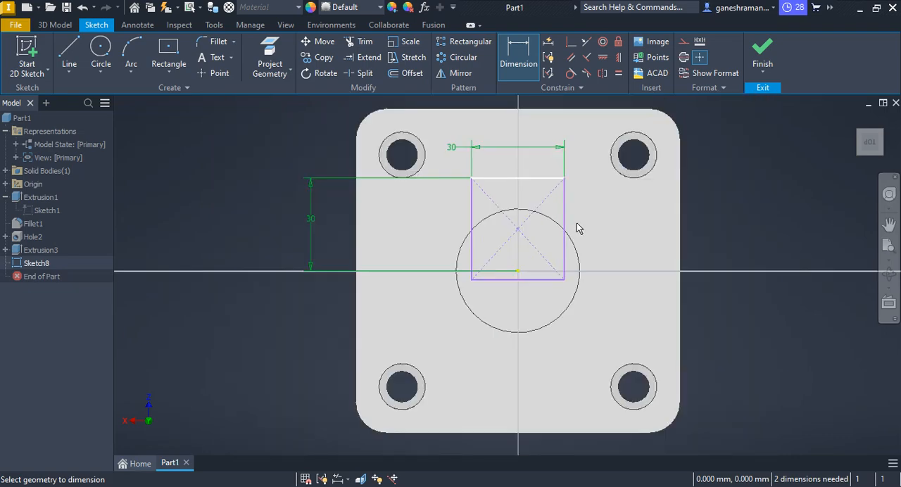
# Draw a vertical line from the origin to the plate's upper edge and convert it to construction geometry.
pyautogui.press('Escape')
pyautogui.click(69, 53)
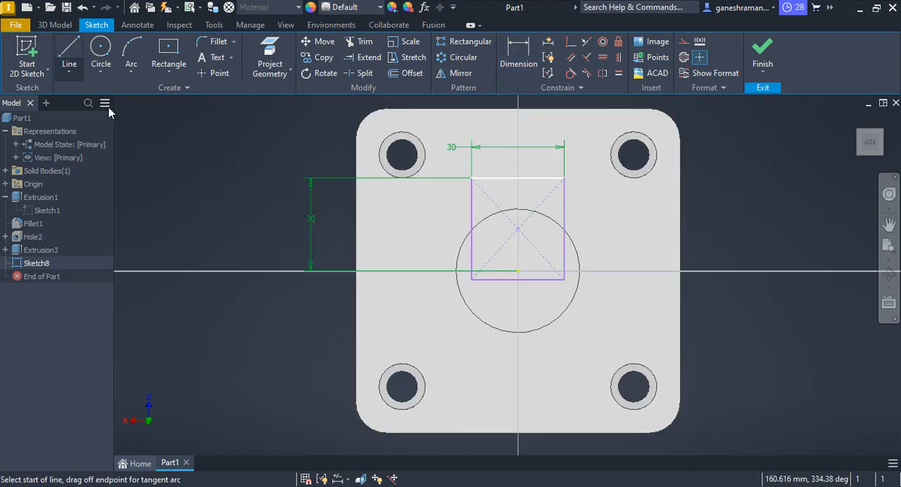
pyautogui.click(517, 271)
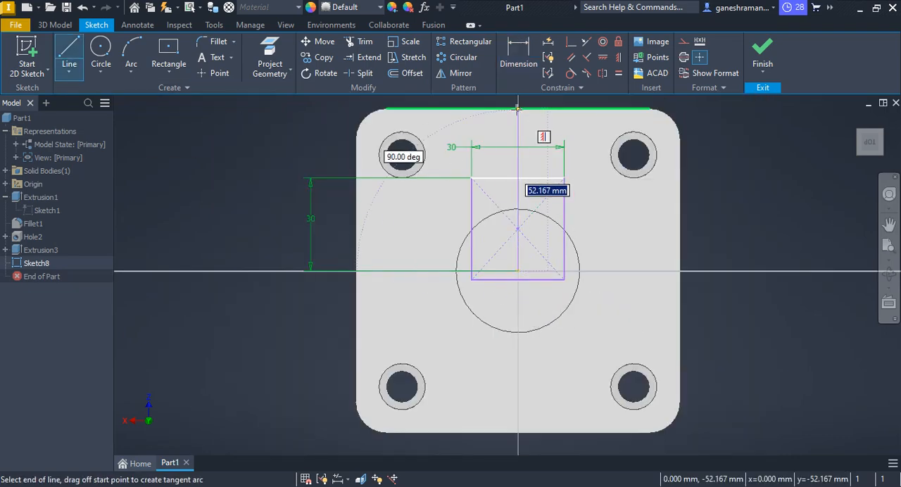
pyautogui.press('Escape')
pyautogui.rightClick(522, 124)
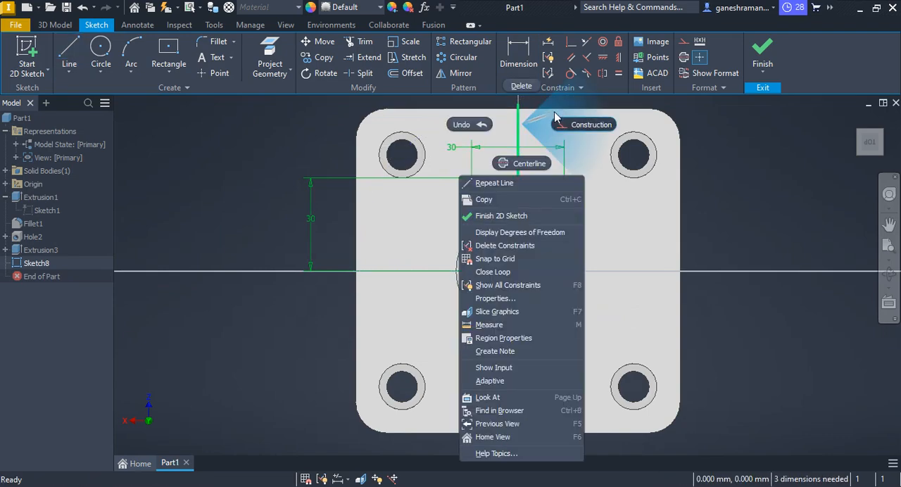
pyautogui.click(604, 134)
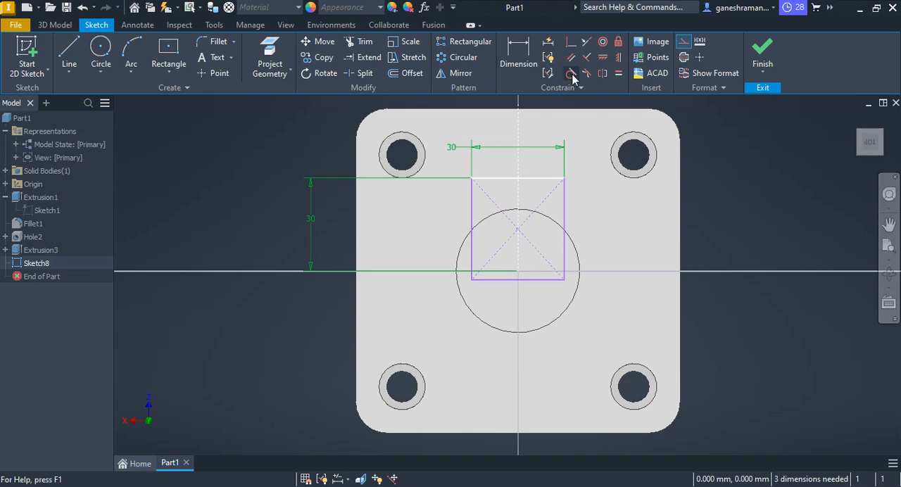
# Make the rectangle's two vertical sides symmetric about the vertical construction line.
pyautogui.click(602, 73)
pyautogui.click(563, 214)
pyautogui.click(471, 226)
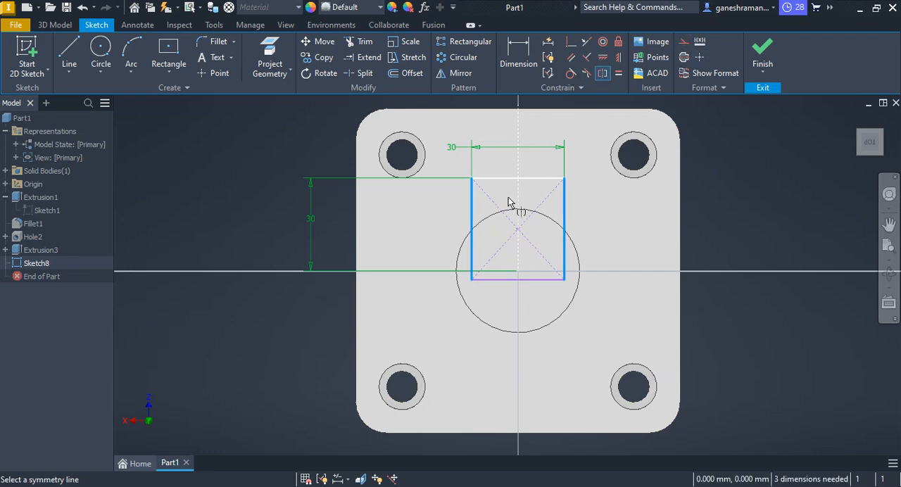
pyautogui.click(517, 197)
pyautogui.press('Escape')
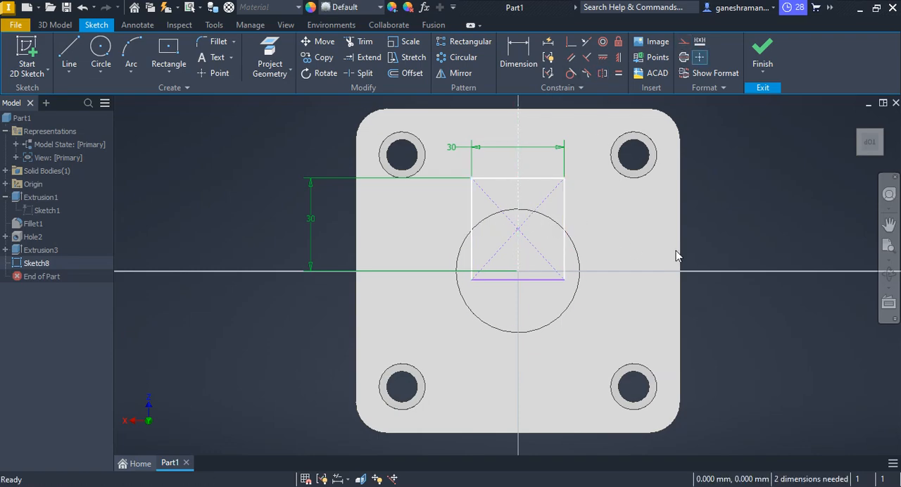
# Project the boss's circular edge into the sketch.
pyautogui.click(537, 280)
pyautogui.press('p')
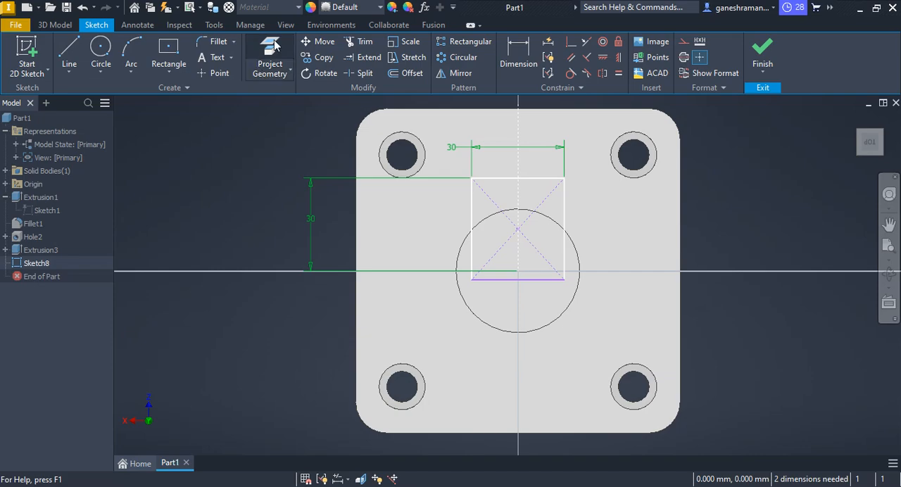
pyautogui.moveTo(525, 216); pyautogui.dragTo(572, 224, button='right')
# Trim the rectangle's sides and lower edge inside the projected circle, leaving the outline outside the boss.
pyautogui.press('x')
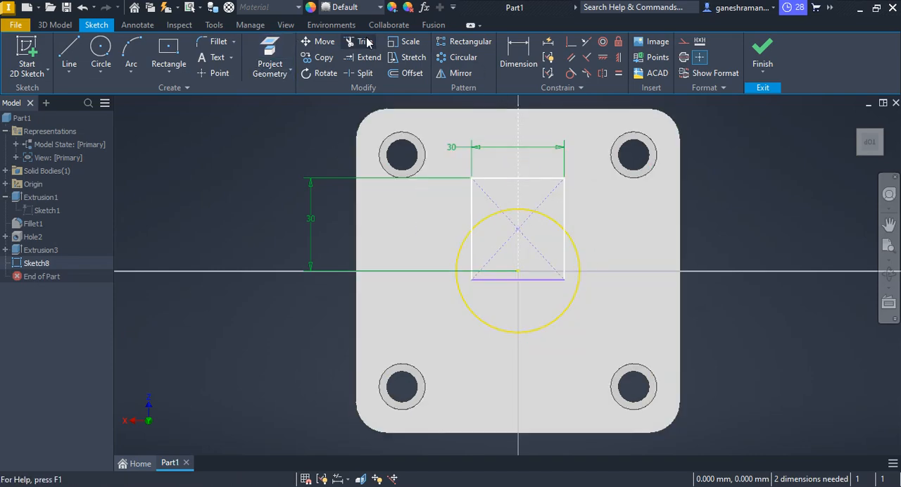
pyautogui.moveTo(609, 229)
pyautogui.mouseDown()
pyautogui.moveTo(567, 262)
pyautogui.moveTo(540, 253)
pyautogui.mouseUp()
pyautogui.click(565, 256)
pyautogui.click(551, 265)
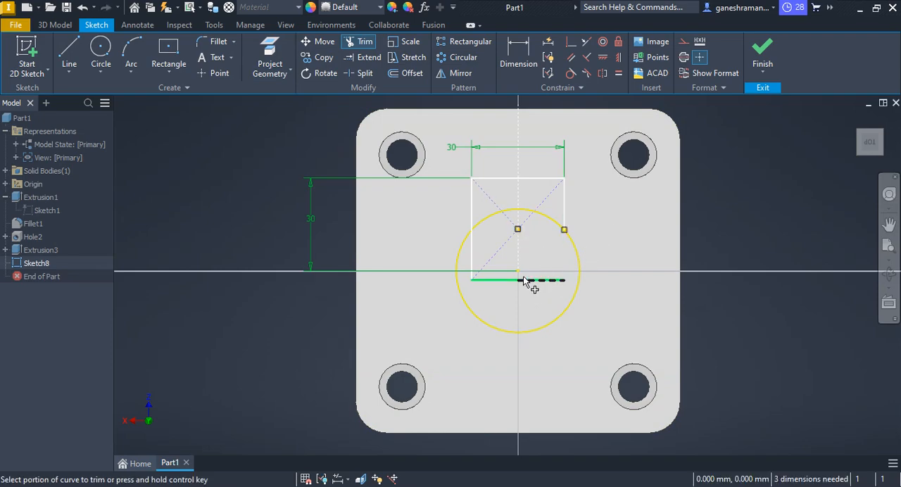
pyautogui.moveTo(528, 283); pyautogui.dragTo(527, 302)
pyautogui.click(489, 262)
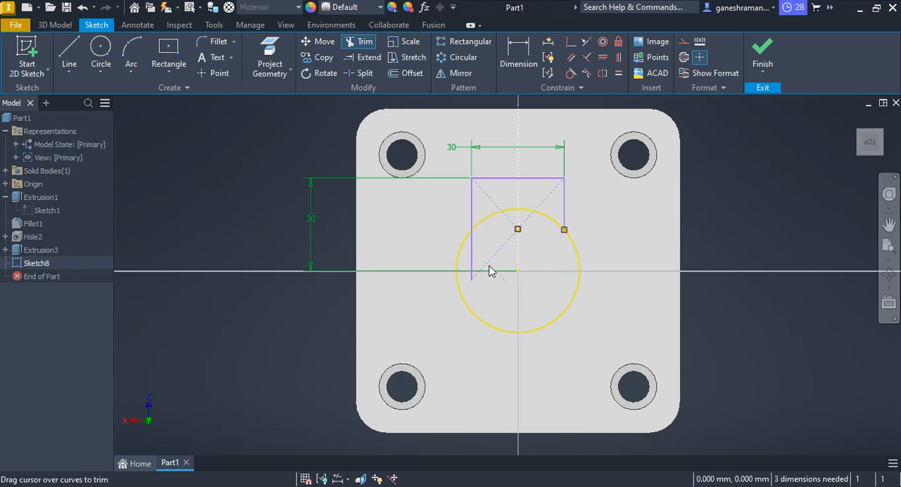
pyautogui.moveTo(464, 268); pyautogui.dragTo(492, 241)
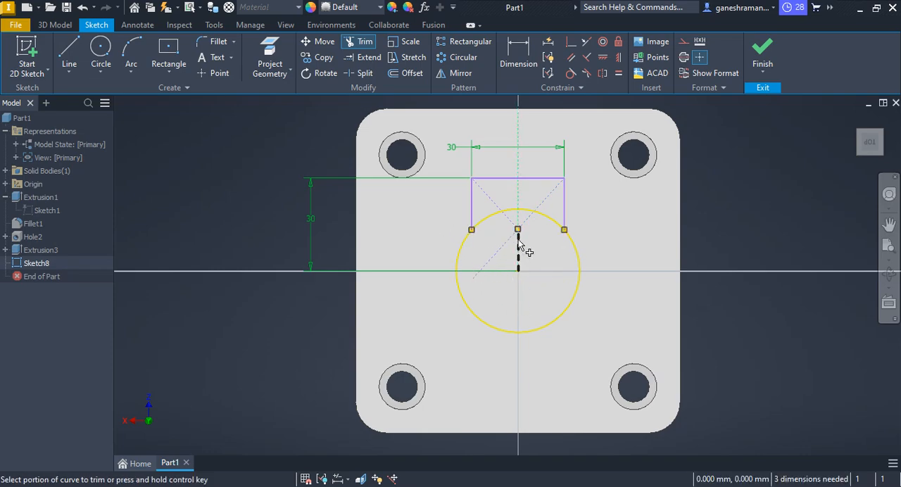
# Finish the sketch, check the length in the PDF drawing, and extrude the rectangular profile beside the boss 76 mm toward the base plate.
pyautogui.click(763, 53)
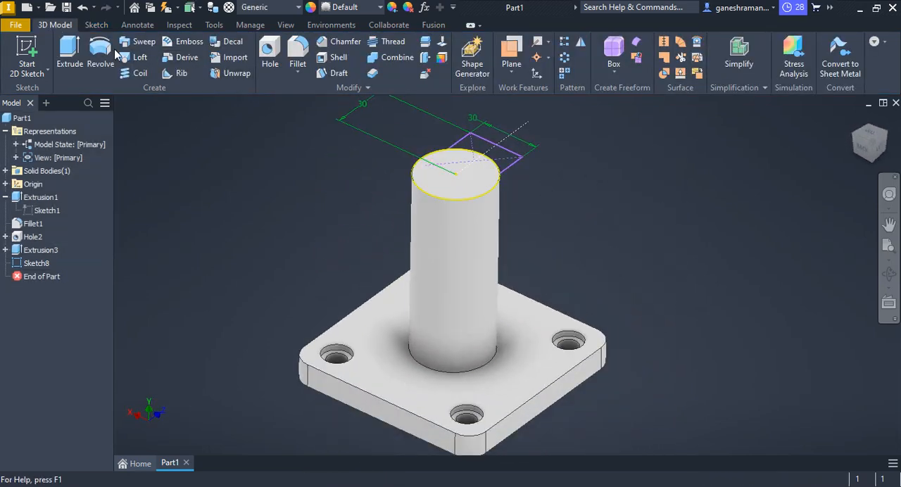
pyautogui.click(69, 53)
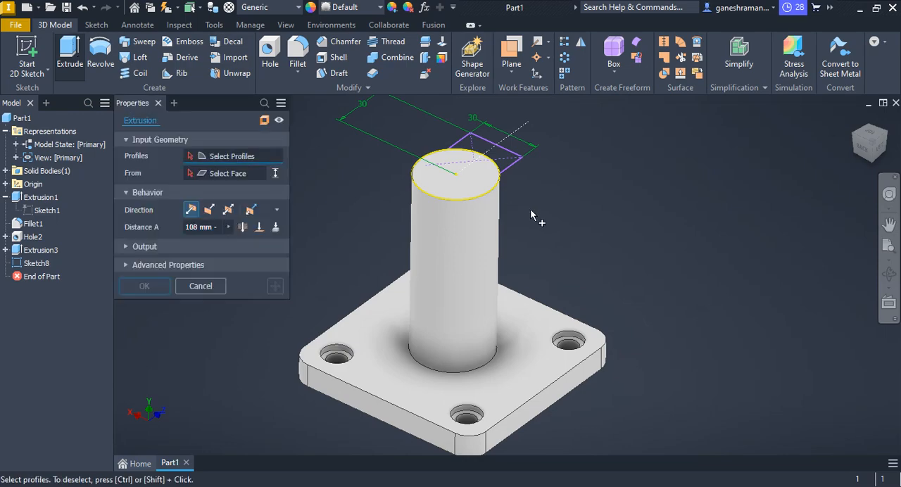
pyautogui.click(508, 162)
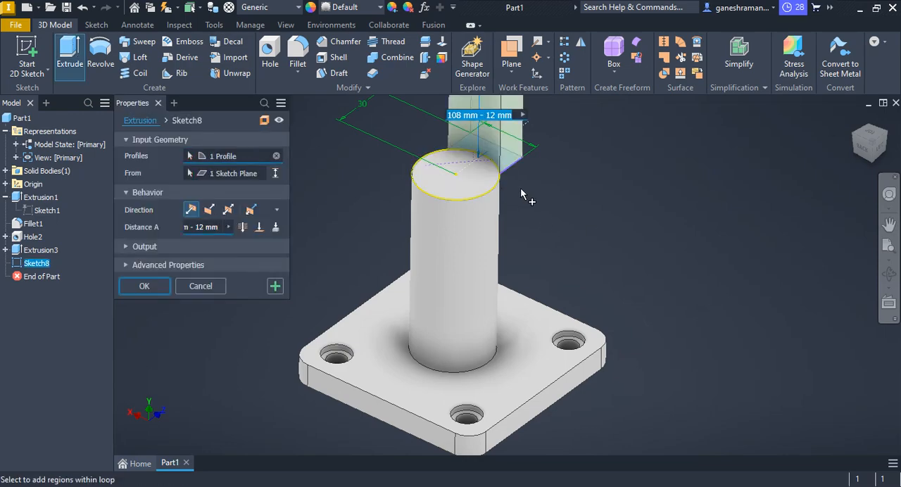
pyautogui.click(209, 209)
pyautogui.hotkey('alt', 'Tab')
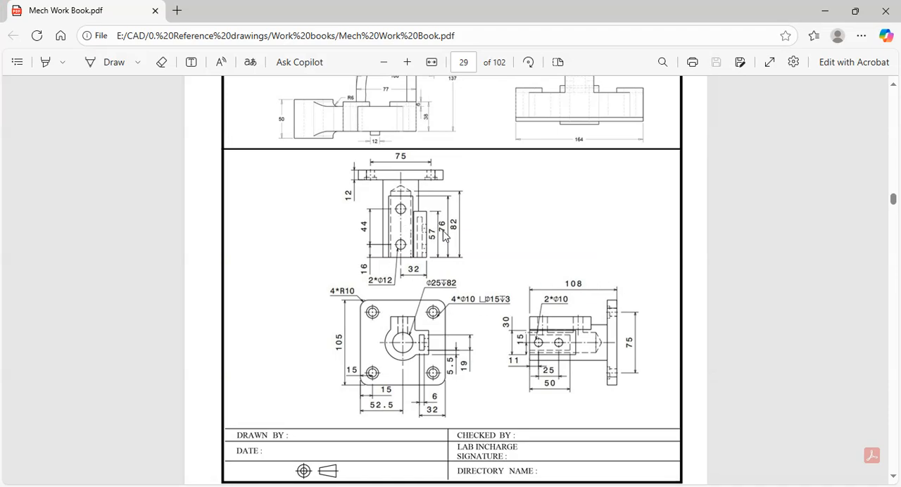
pyautogui.hotkey('alt', 'Tab')
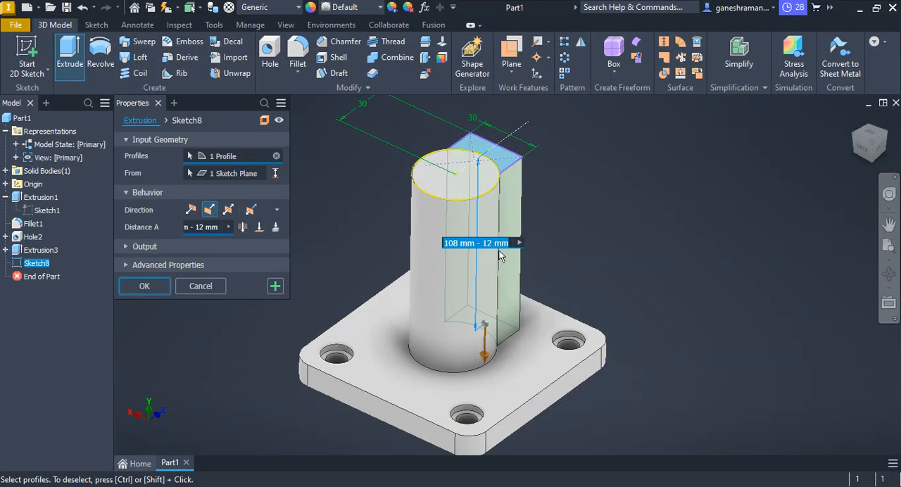
pyautogui.write('76')
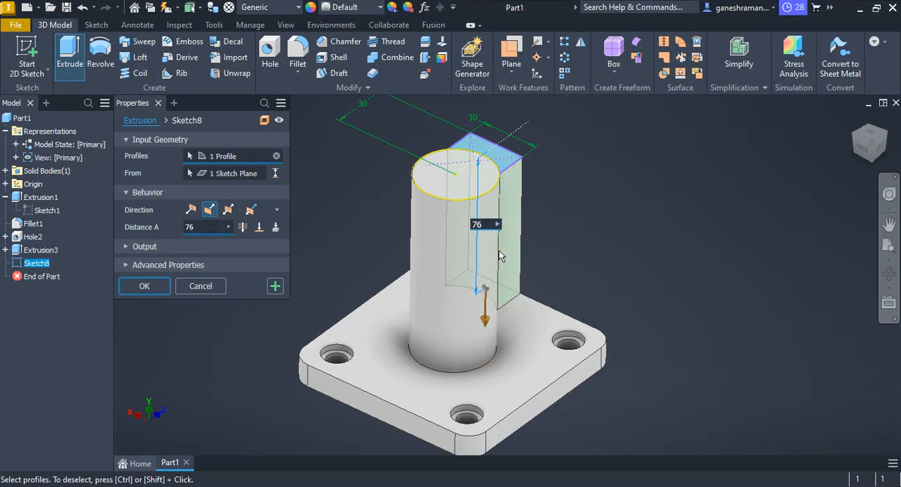
pyautogui.press('Return')
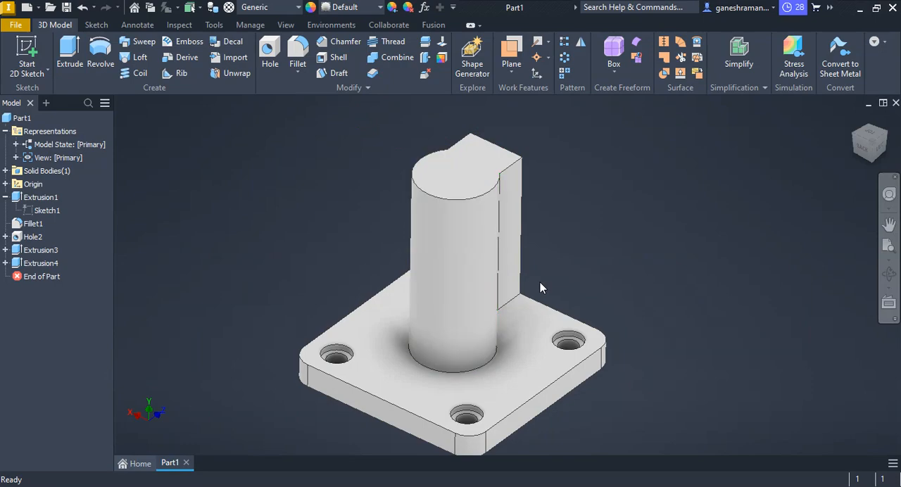
# Start a sketch on the boss's top face and draw a centre rectangle about 36.5 by 19 mm on the horizontal axis, overlapping the boss's edge.
pyautogui.keyDown('shift'); pyautogui.moveTo(541, 281); pyautogui.dragTo(541, 186, button='middle'); pyautogui.keyUp('shift')
pyautogui.click(446, 169)
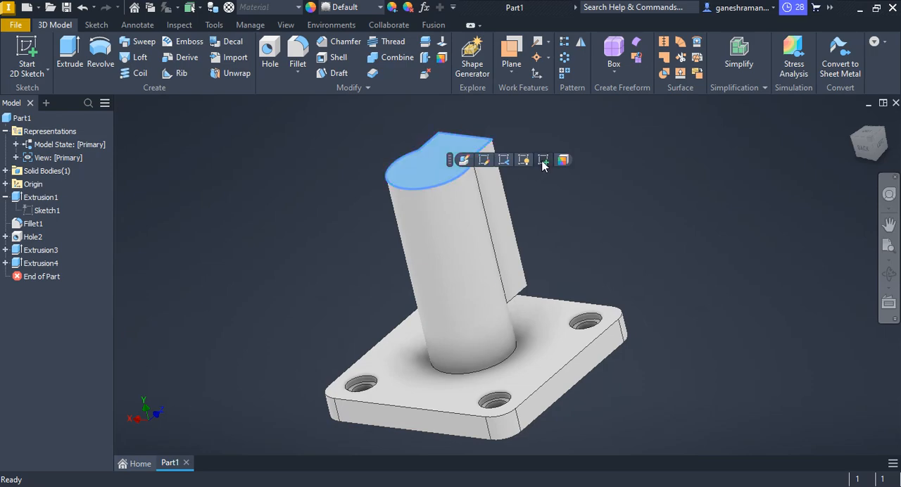
pyautogui.click(543, 161)
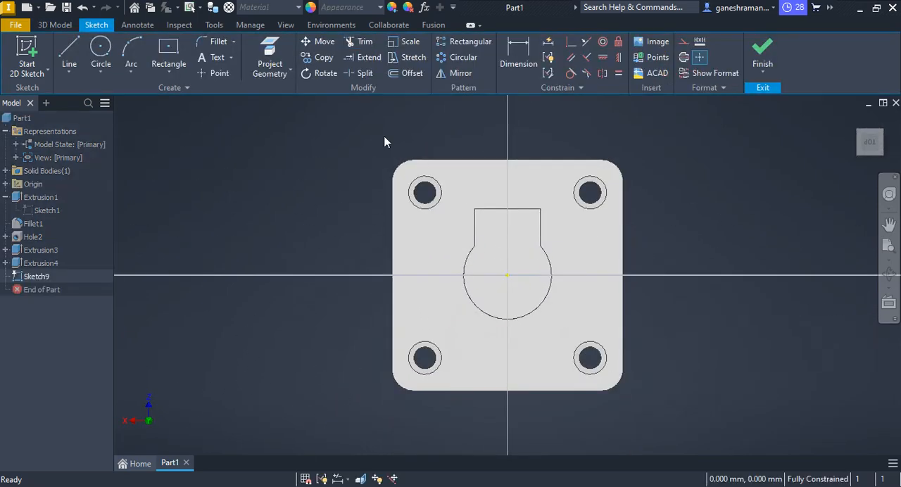
pyautogui.click(179, 58)
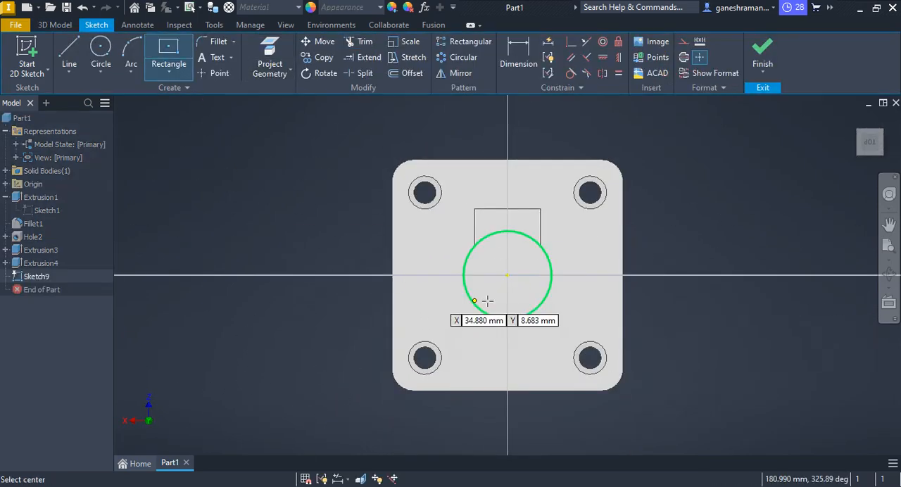
pyautogui.click(573, 274)
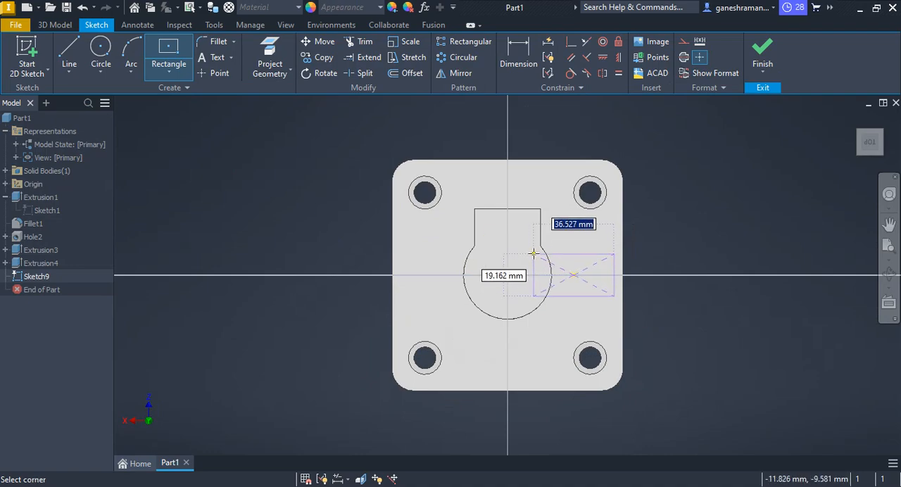
pyautogui.click(532, 254)
pyautogui.press('Escape')
pyautogui.scroll(3, 625, 296)
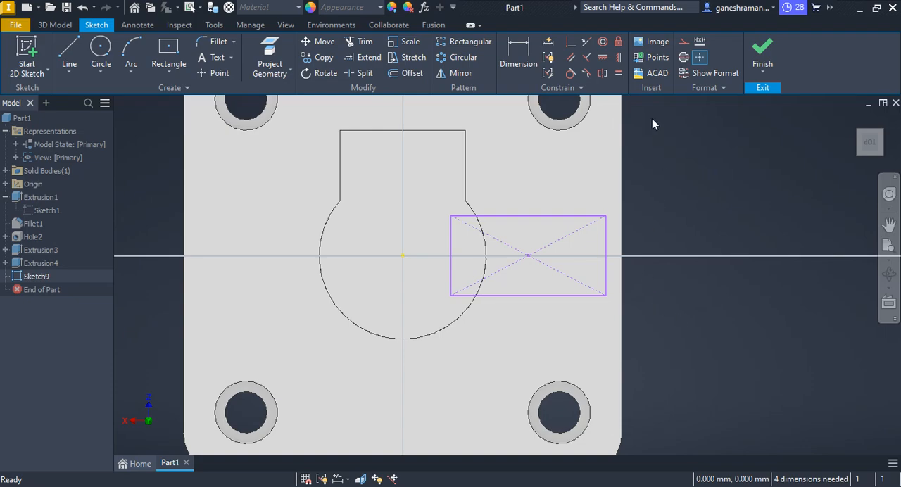
# Draw a horizontal construction line from the boss's centre to the edge of the base plate.
pyautogui.click(68, 53)
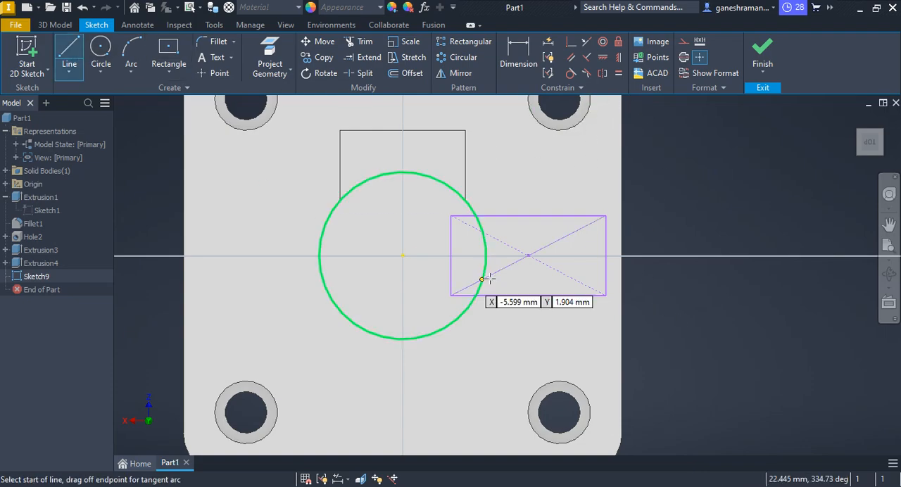
pyautogui.click(402, 255)
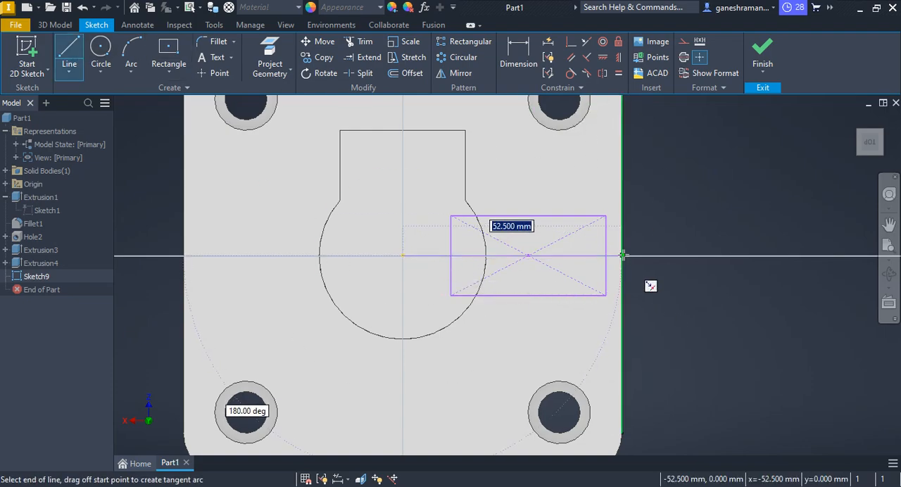
pyautogui.click(621, 256)
pyautogui.press('Escape')
pyautogui.rightClick(595, 147)
pyautogui.click(654, 154)
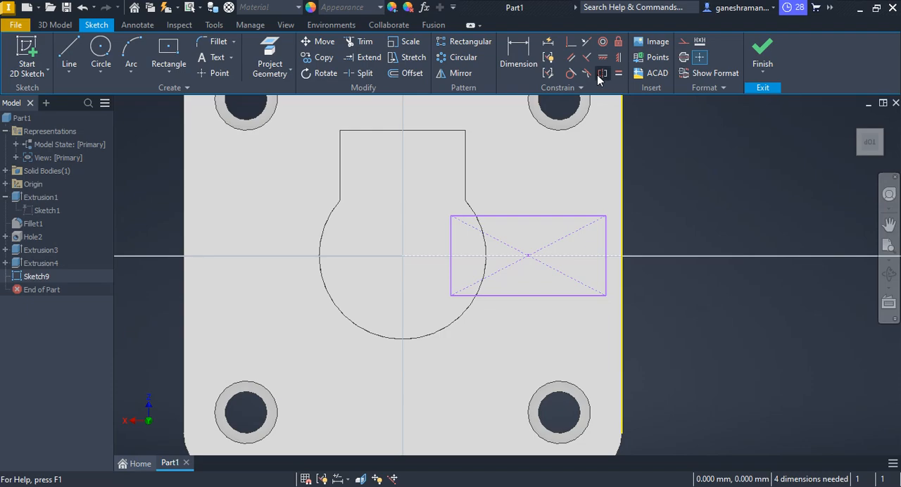
# Make the rectangle's two horizontal sides symmetric about the horizontal construction line.
pyautogui.click(558, 216)
pyautogui.click(557, 295)
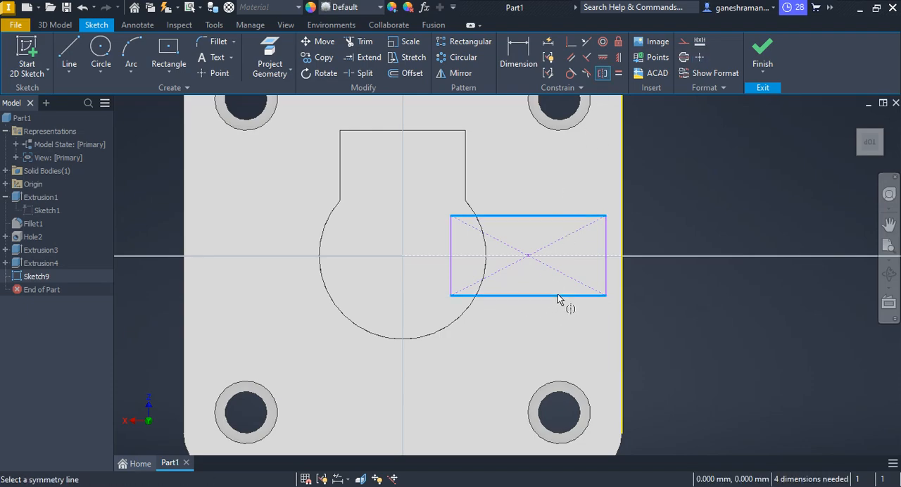
pyautogui.click(587, 254)
pyautogui.press('Escape')
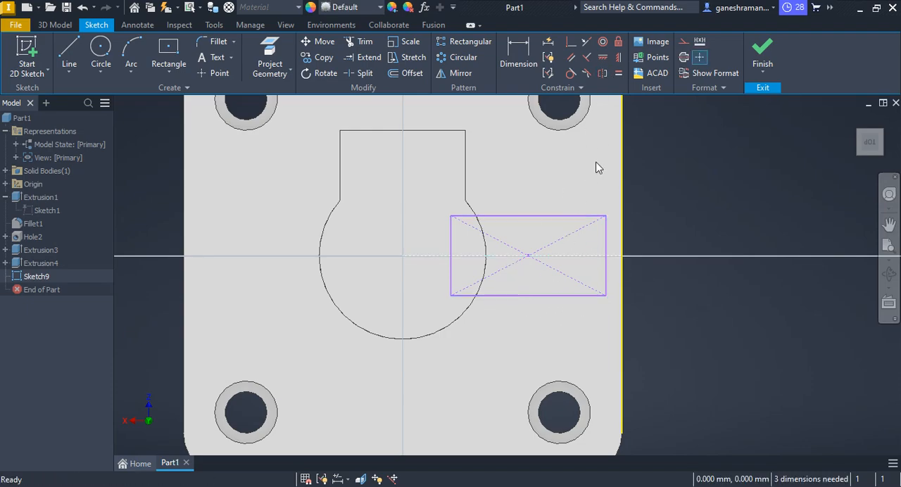
# Dimension the rectangle's vertical outer side to 30 mm.
pyautogui.press('d')
pyautogui.click(606, 286)
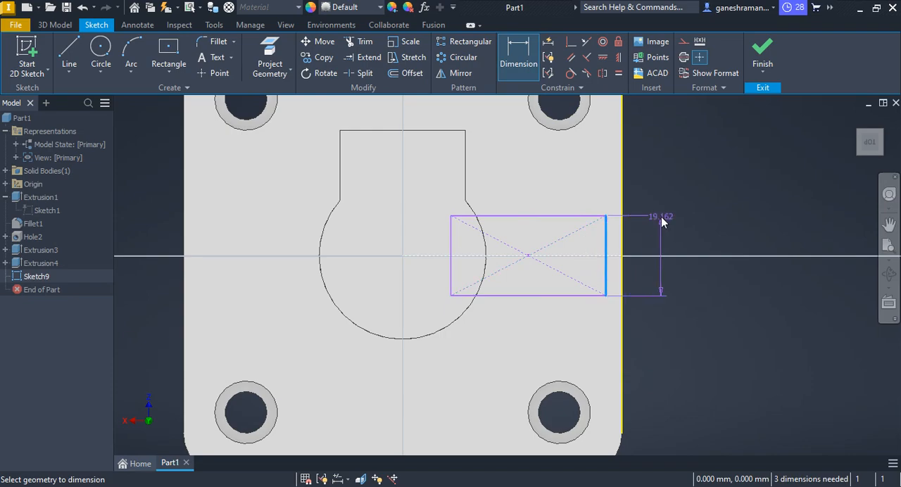
pyautogui.click(662, 217)
pyautogui.write('309')
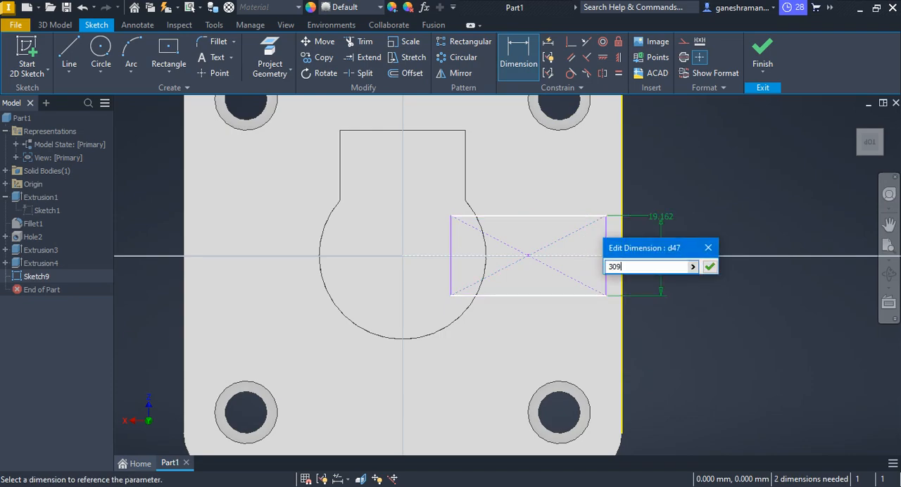
pyautogui.press('Return')
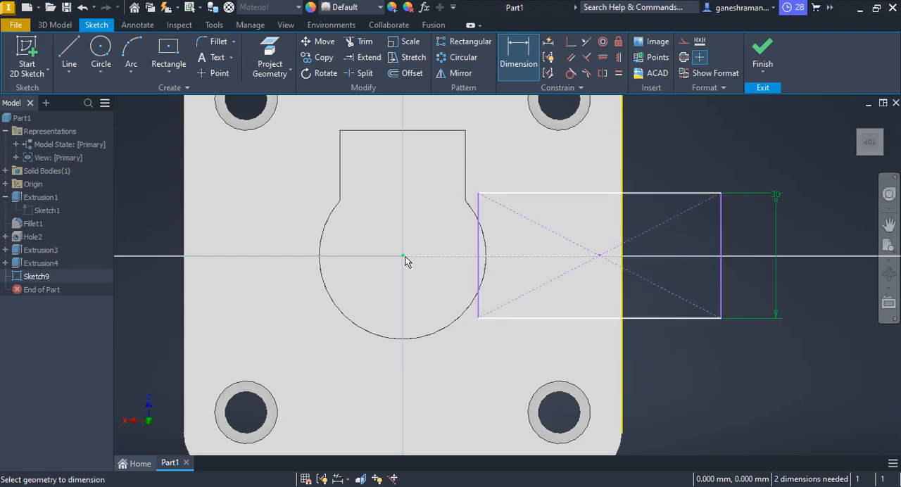
# Place the rectangle's outer side 30 mm from the boss's centre and move its inner side to just beside the centre, within the boss.
pyautogui.click(720, 250)
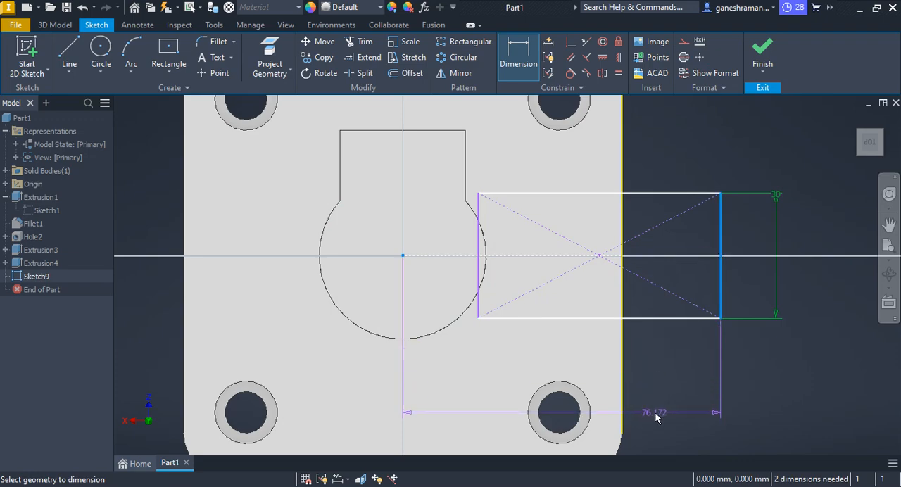
pyautogui.click(655, 415)
pyautogui.write('3')
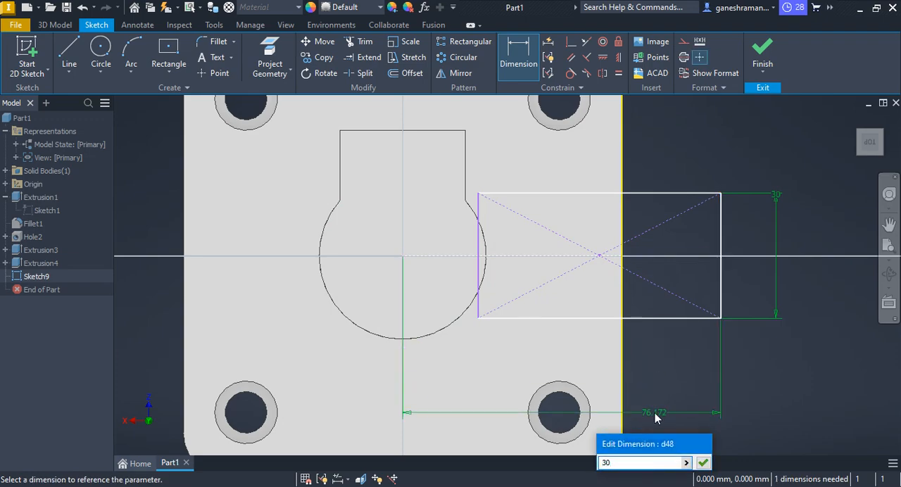
pyautogui.write('0')
pyautogui.press('Return')
pyautogui.press('Escape')
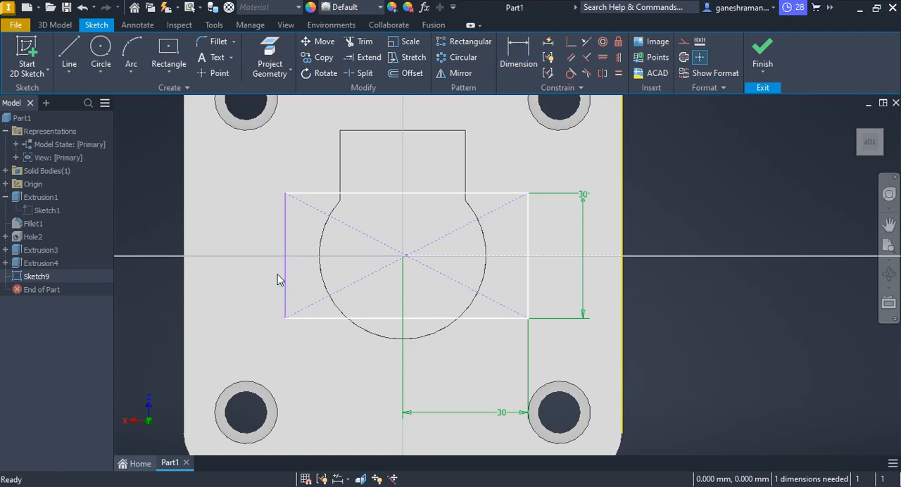
pyautogui.moveTo(288, 282); pyautogui.dragTo(413, 285)
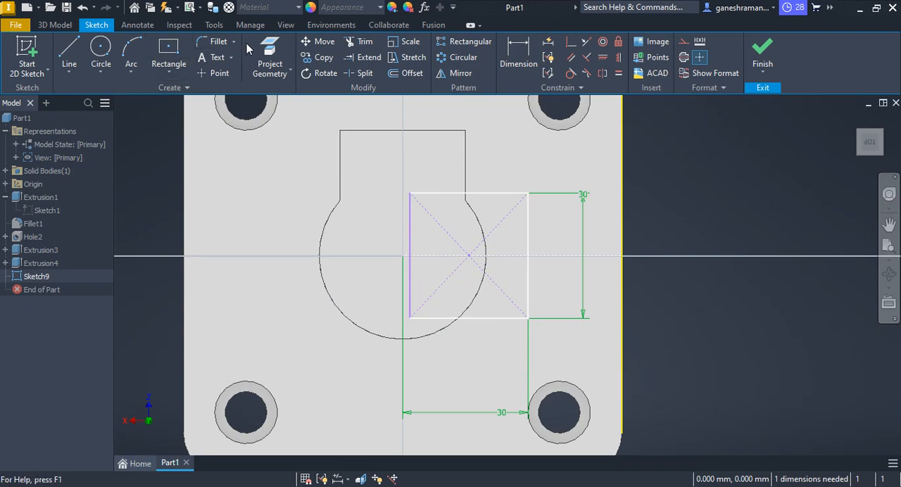
# Project the boss's arc edge and the adjoining straight edge of the existing pad into the sketch.
pyautogui.click(270, 56)
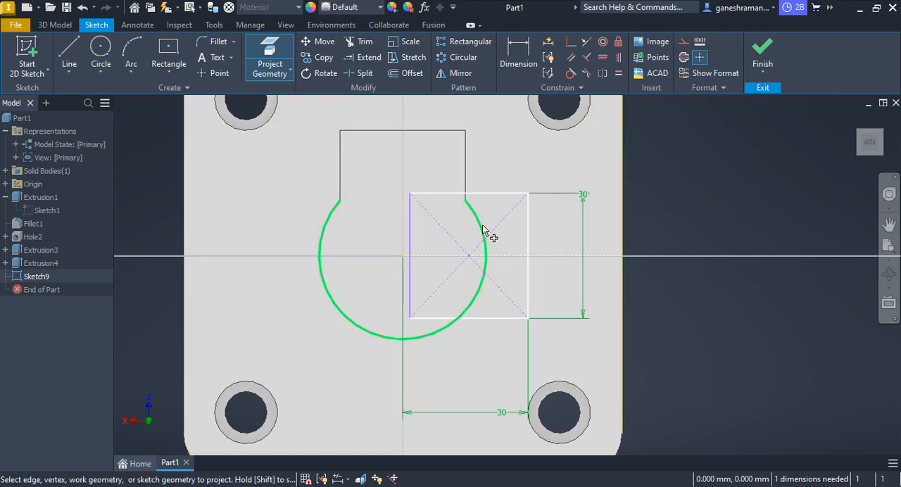
pyautogui.click(484, 227)
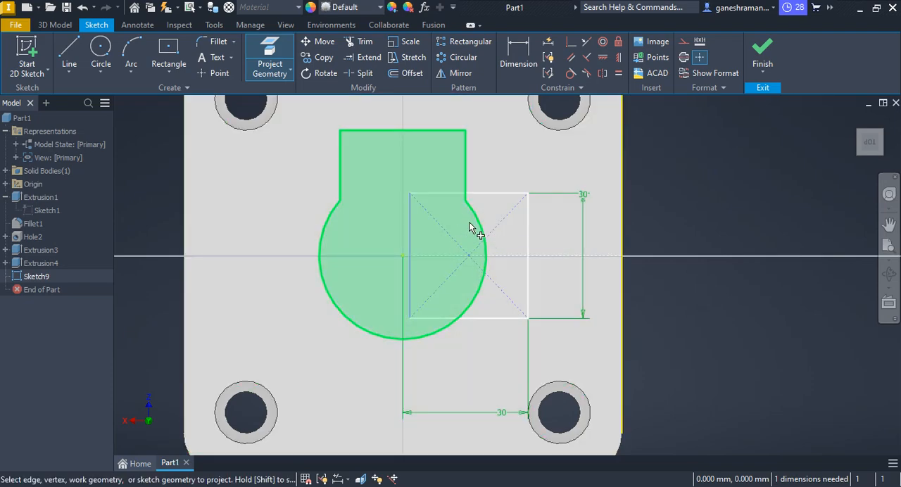
pyautogui.click(465, 170)
pyautogui.rightClick(466, 170)
pyautogui.click(516, 169)
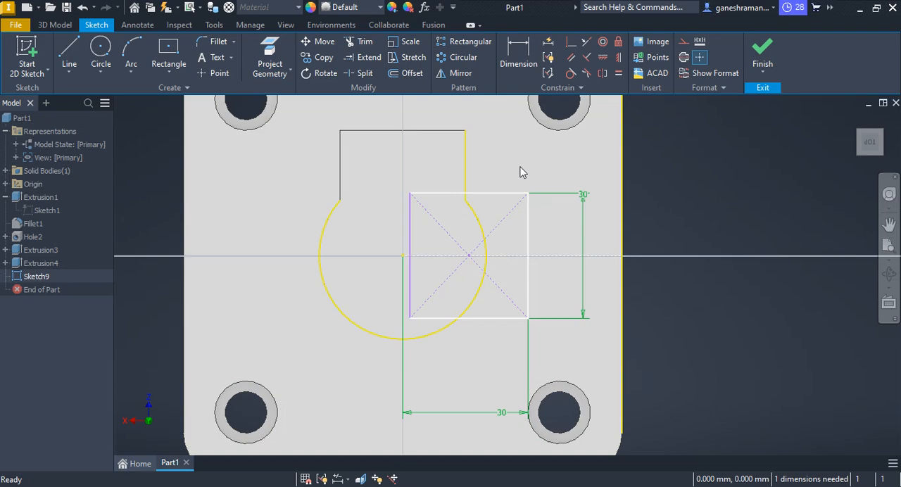
# Trim the rectangle's inner side and the parts of its horizontal sides inside the projected edges.
pyautogui.click(389, 25)
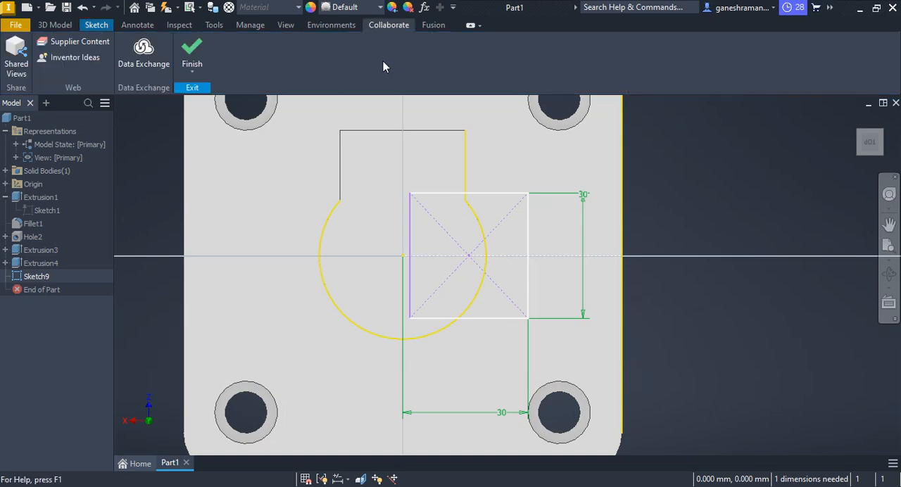
pyautogui.click(54, 25)
pyautogui.click(96, 25)
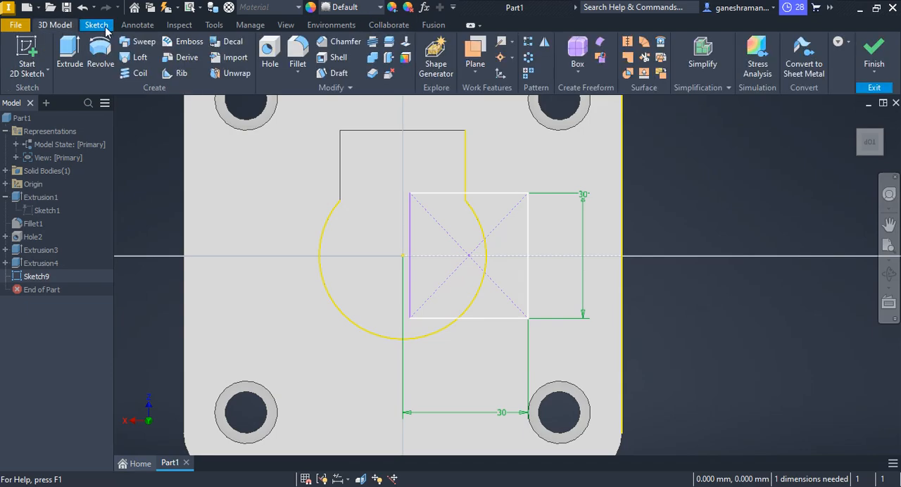
pyautogui.click(365, 43)
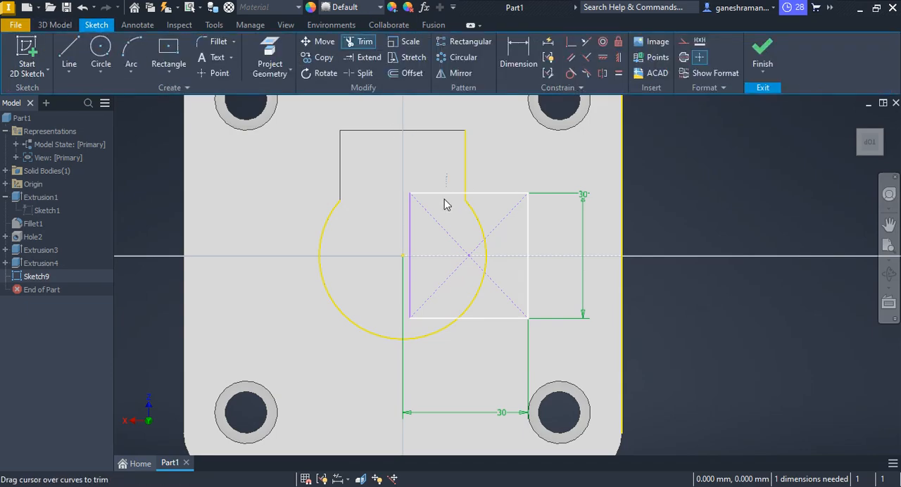
pyautogui.click(440, 193)
pyautogui.click(409, 227)
pyautogui.moveTo(391, 283)
pyautogui.mouseDown()
pyautogui.moveTo(432, 318)
pyautogui.moveTo(421, 328)
pyautogui.mouseUp()
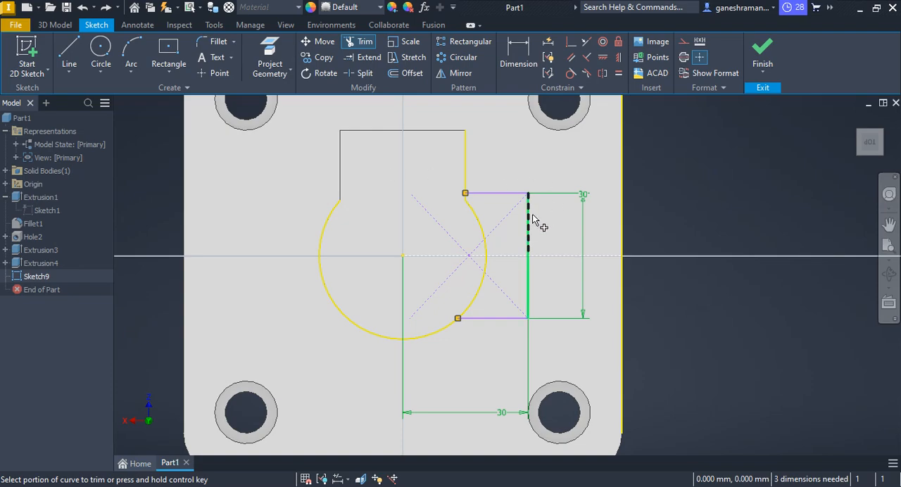
# Finish the sketch, check the second pad's length in the PDF drawing, and extrude its profile 76 mm toward the base plate.
pyautogui.click(760, 61)
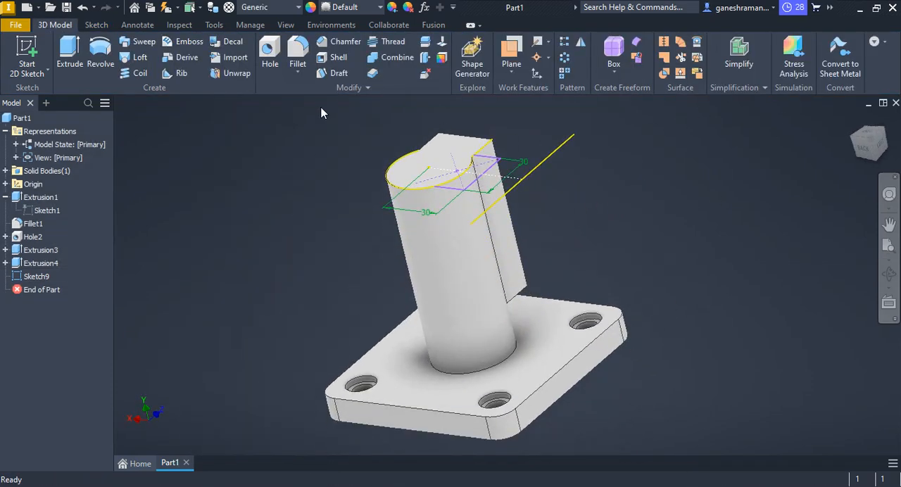
pyautogui.click(68, 47)
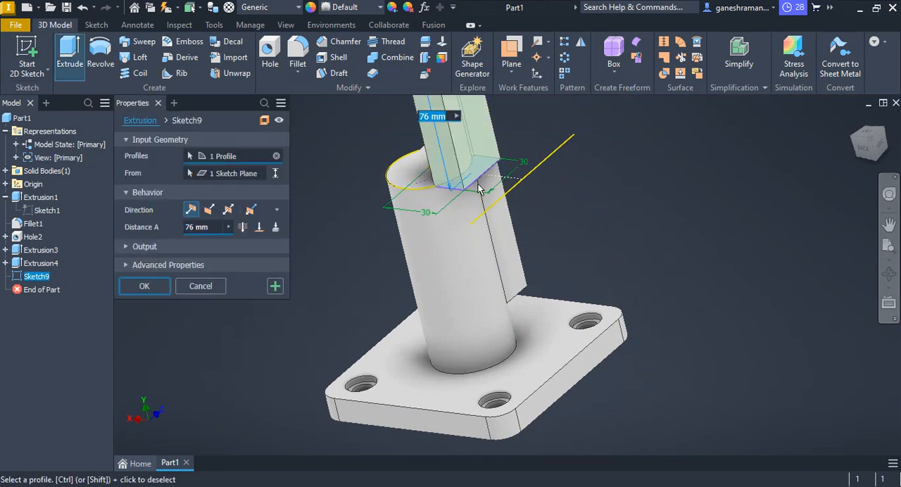
pyautogui.scroll(-3, 483, 196)
pyautogui.hotkey('alt', 'Tab')
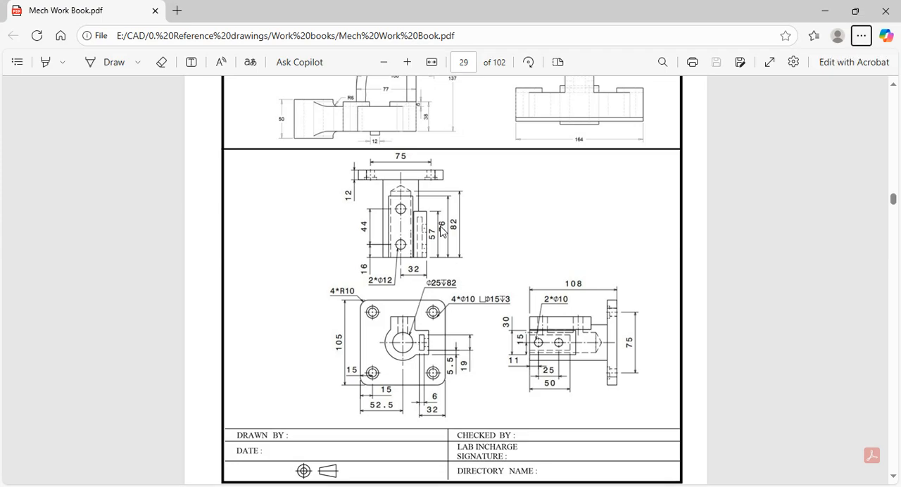
pyautogui.hotkey('alt', 'Tab')
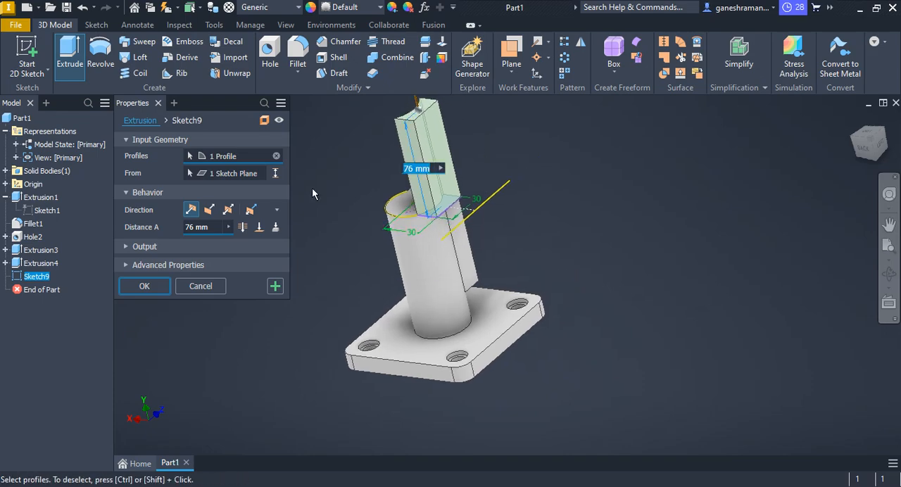
pyautogui.click(213, 213)
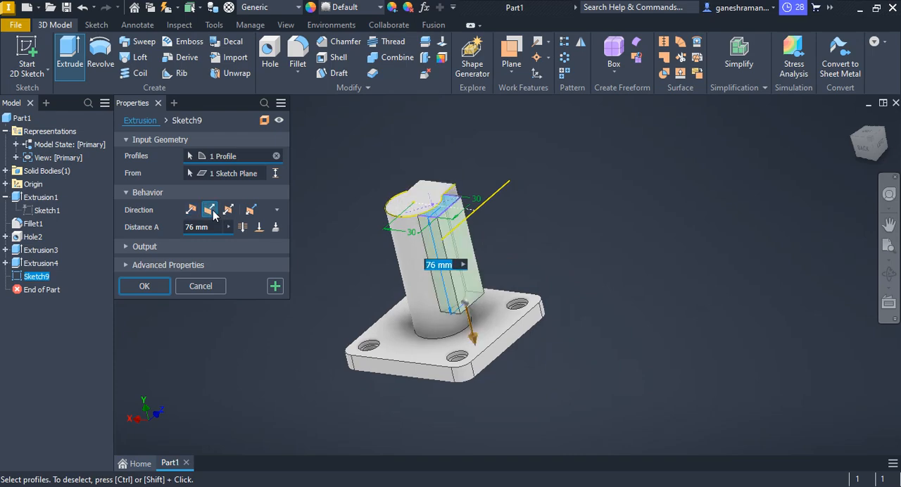
pyautogui.press('Return')
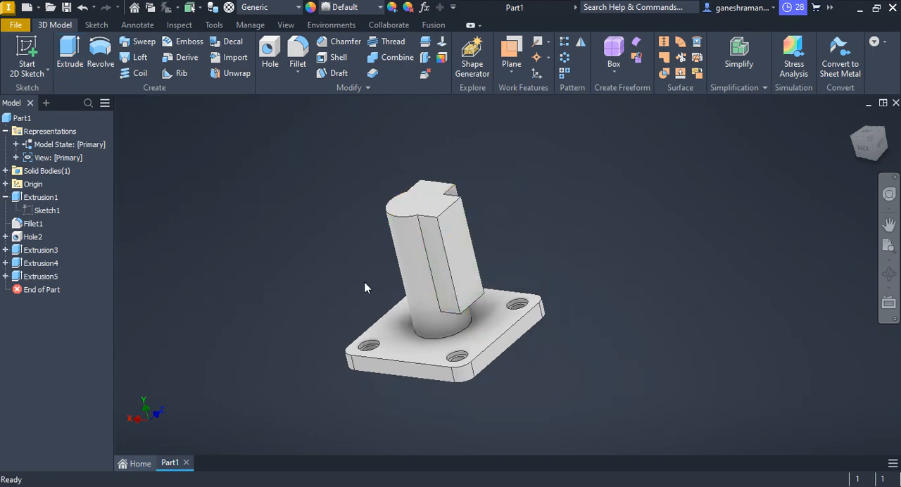
# Reopen the first rectangular pad's extrusion, check its length in the PDF drawing, and change the extrusion distance.
pyautogui.click(35, 265)
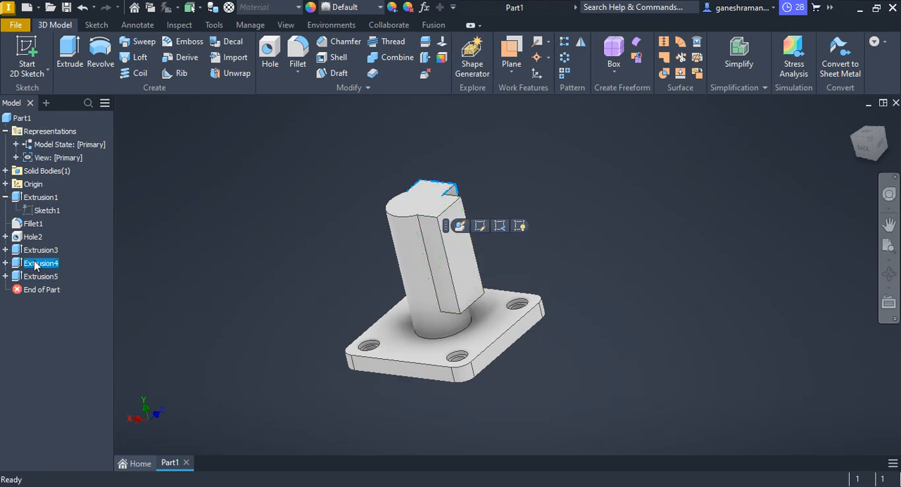
pyautogui.click(459, 225)
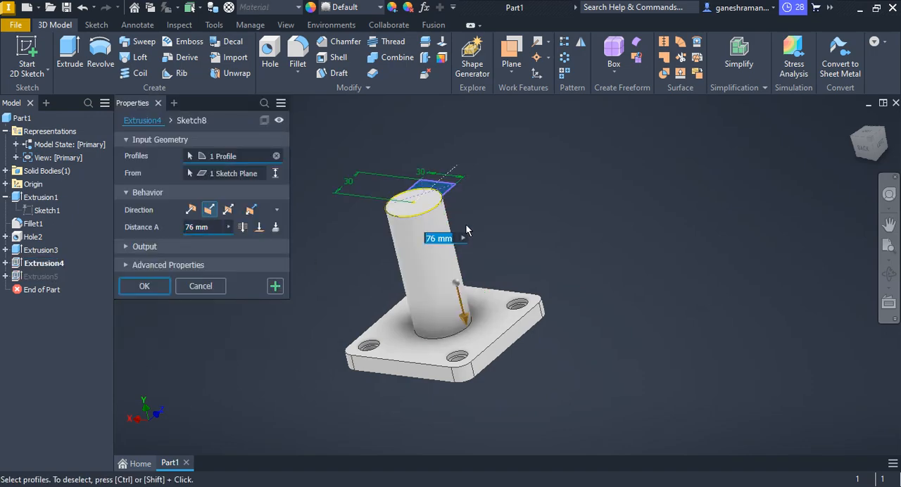
pyautogui.hotkey('alt', 'Tab')
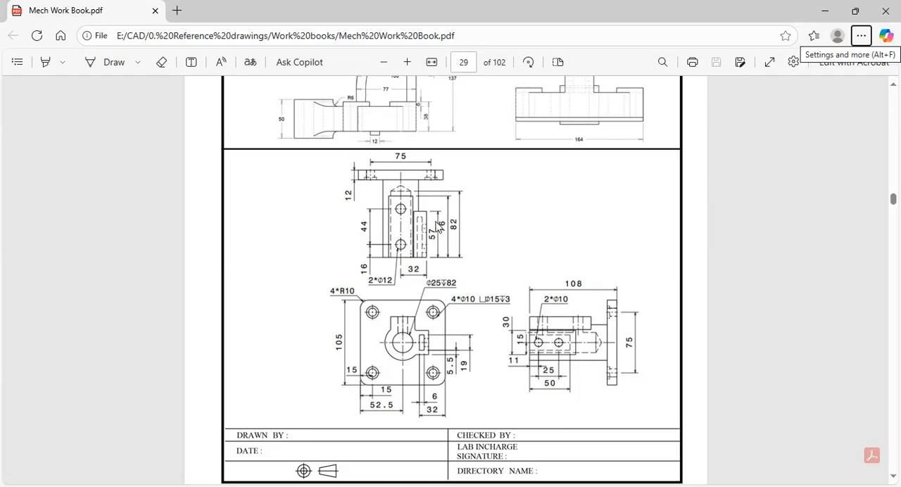
pyautogui.hotkey('alt', 'Tab')
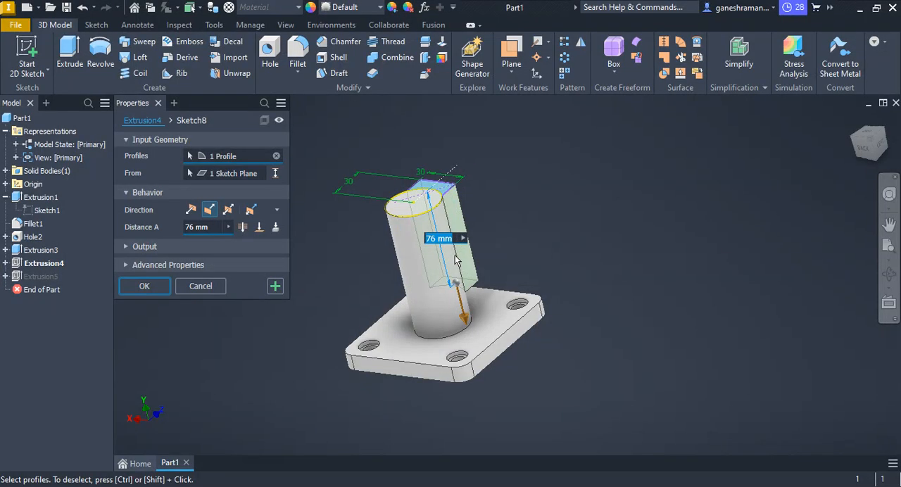
pyautogui.write('82')
pyautogui.press('Return')
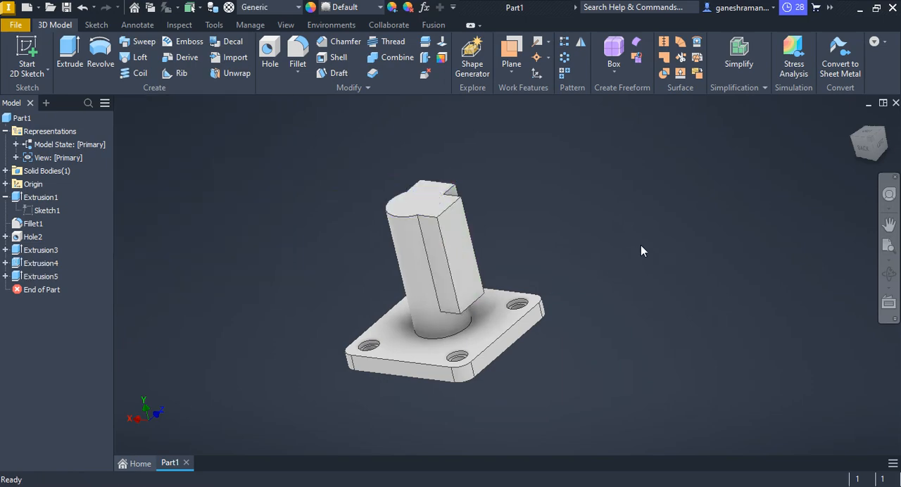
# Start a sketch on the longer rectangular pad's outer face and draw an 82 mm line between the midpoints of its top and bottom edges.
pyautogui.moveTo(494, 279)
pyautogui.keyDown('shift'); pyautogui.mouseDown(button='middle')
pyautogui.moveTo(429, 268)
pyautogui.moveTo(380, 293)
pyautogui.moveTo(491, 260)
pyautogui.moveTo(447, 260)
pyautogui.moveTo(436, 278)
pyautogui.moveTo(454, 269)
pyautogui.moveTo(365, 274)
pyautogui.moveTo(373, 308)
pyautogui.mouseUp(button='middle'); pyautogui.keyUp('shift')
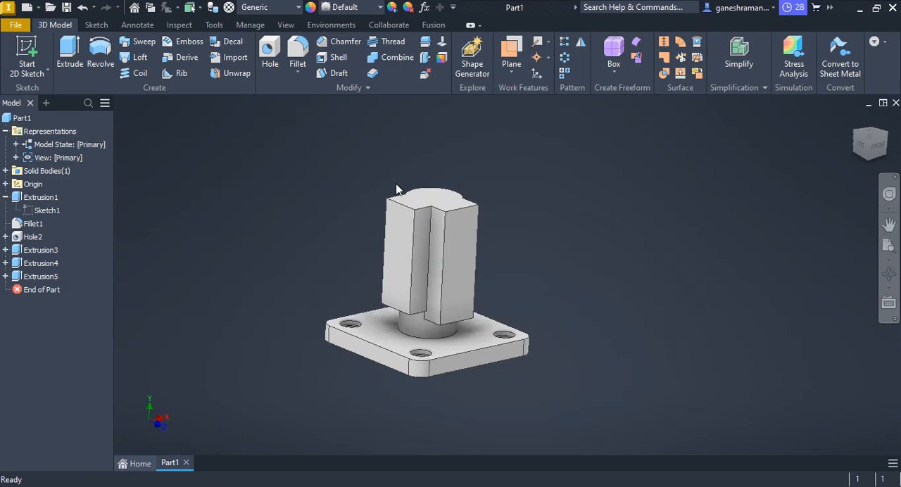
pyautogui.click(463, 264)
pyautogui.click(564, 260)
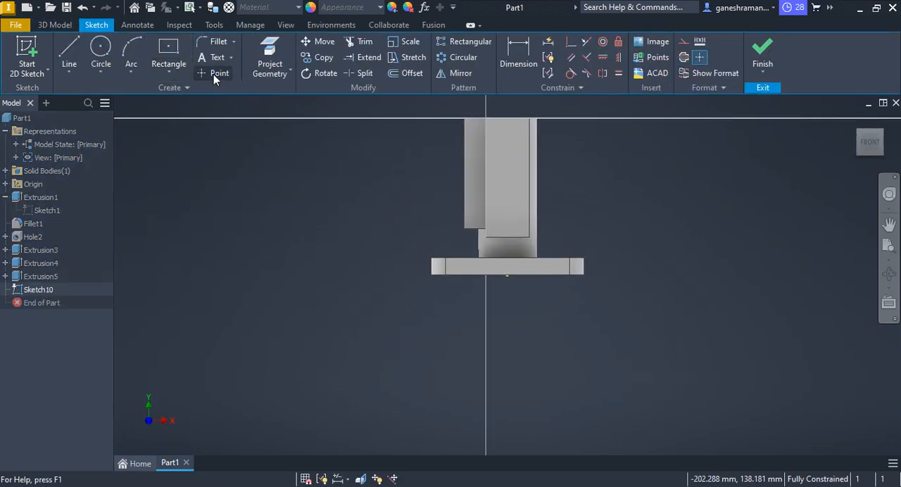
pyautogui.click(213, 74)
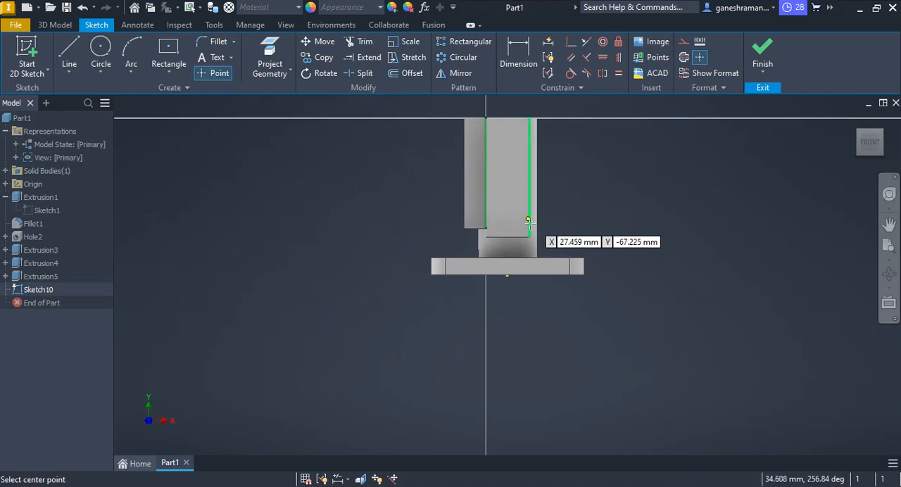
pyautogui.scroll(-3, 570, 213)
pyautogui.scroll(8, 472, 187)
pyautogui.press('Escape')
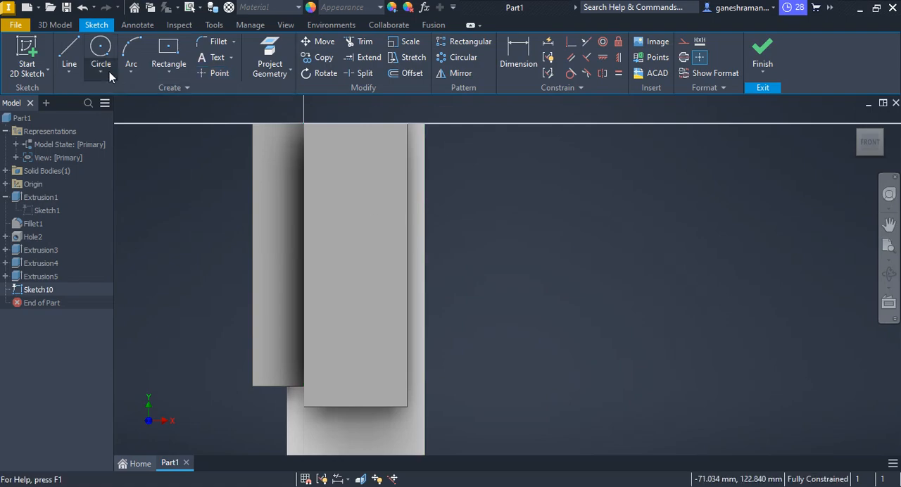
pyautogui.click(69, 53)
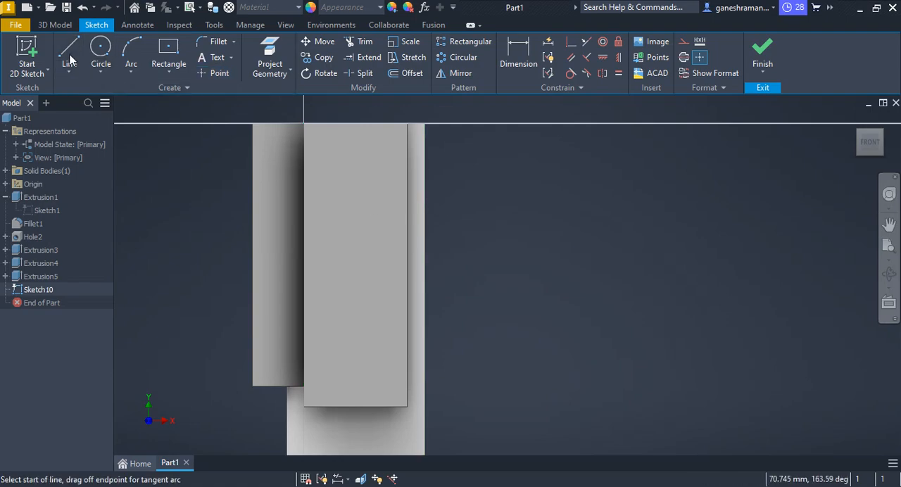
pyautogui.click(355, 124)
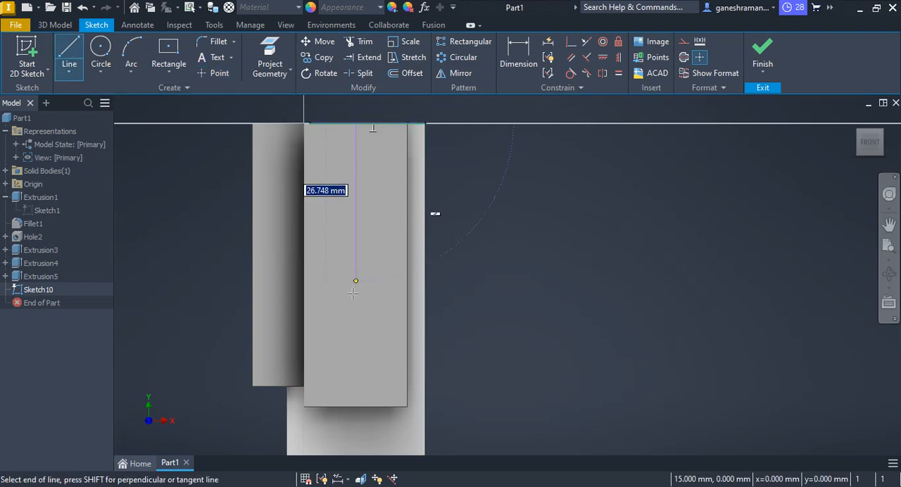
pyautogui.click(356, 407)
pyautogui.press('Escape')
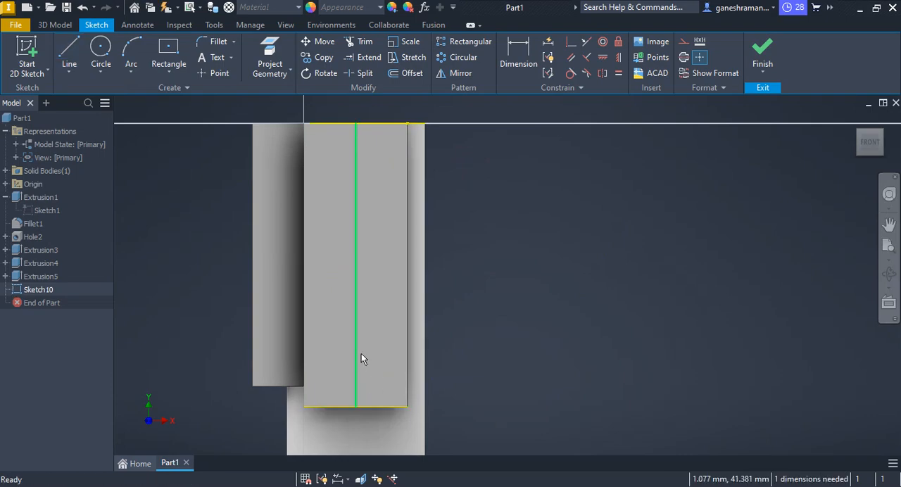
# Constrain the pad's centre line to vertical and convert it to construction geometry.
pyautogui.click(355, 268)
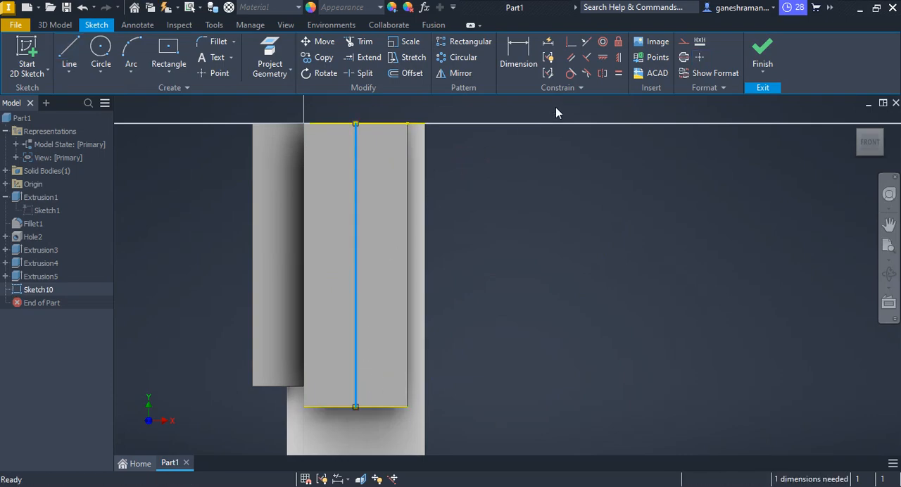
pyautogui.click(617, 57)
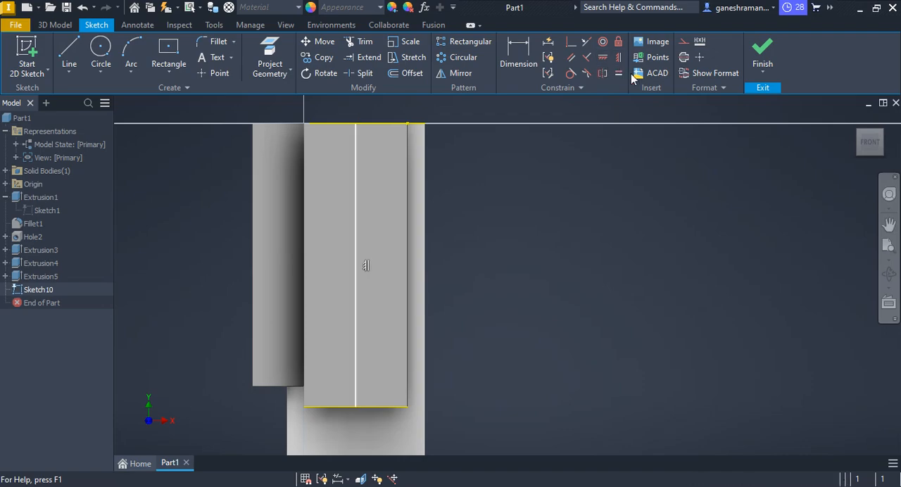
pyautogui.rightClick(357, 135)
pyautogui.click(429, 140)
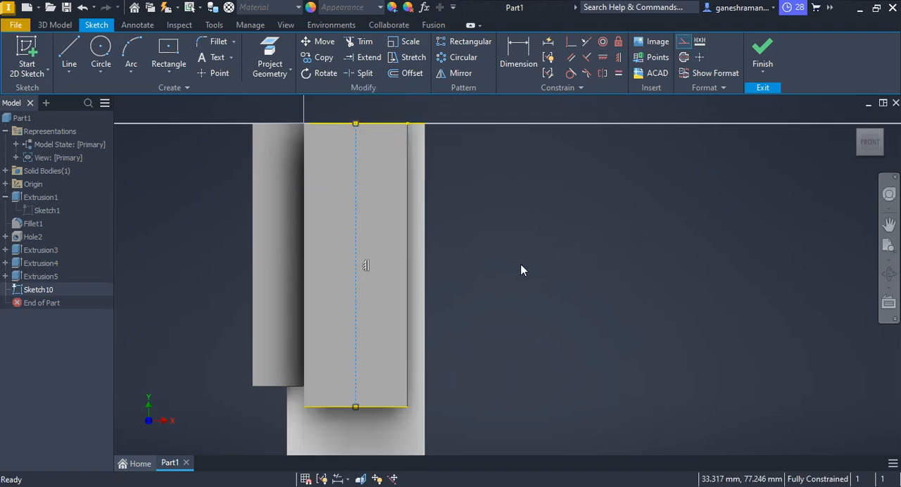
# Place two sketch points on the construction centre line, one in its upper part and one below the middle.
pyautogui.click(215, 74)
pyautogui.click(355, 170)
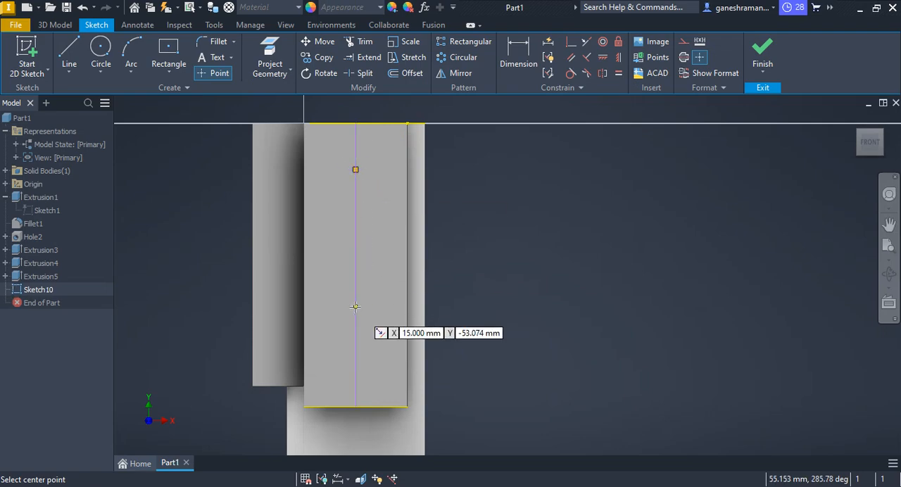
pyautogui.click(355, 307)
pyautogui.press('Escape')
# Dimension the upper point 16 mm from the pad's top edge, taking the distance from the PDF drawing.
pyautogui.click(531, 62)
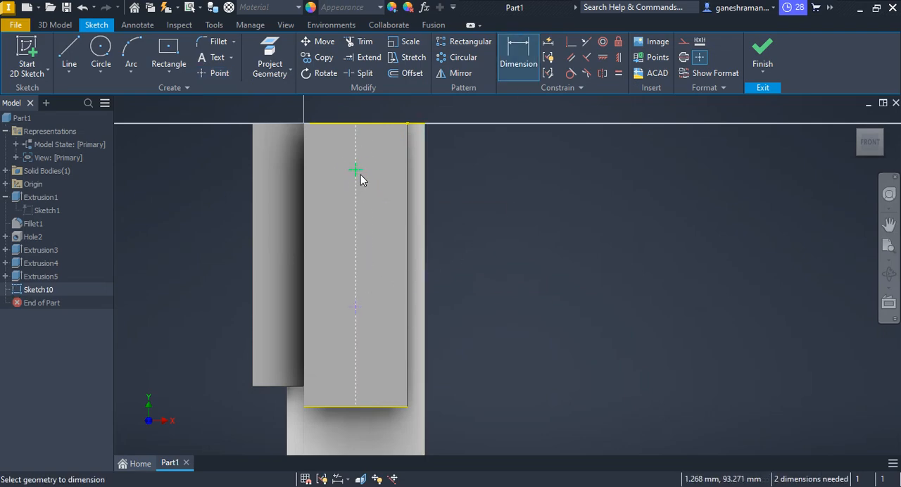
pyautogui.click(375, 124)
pyautogui.click(355, 169)
pyautogui.click(512, 156)
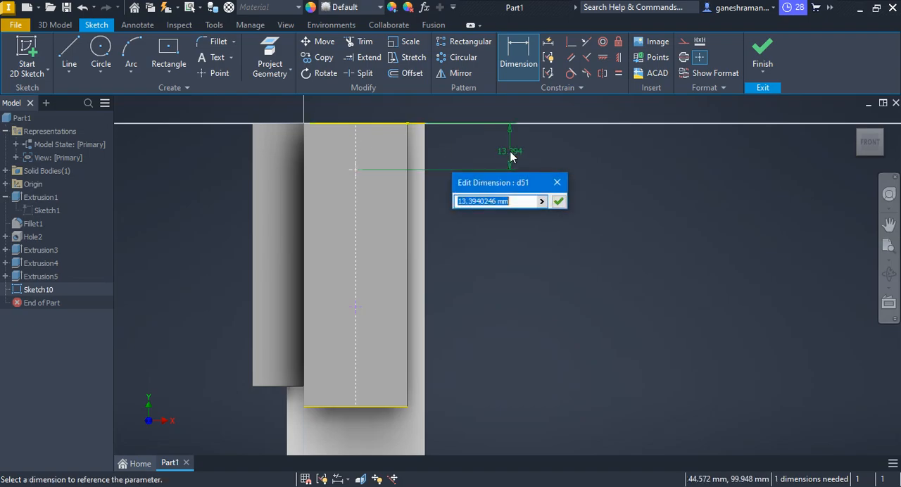
pyautogui.hotkey('alt', 'Tab')
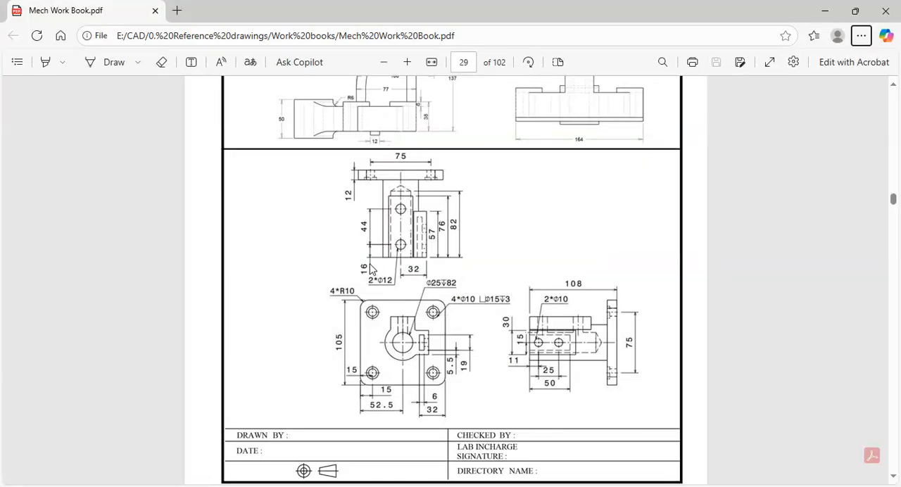
pyautogui.hotkey('alt', 'Tab')
pyautogui.write('16')
pyautogui.press('Return')
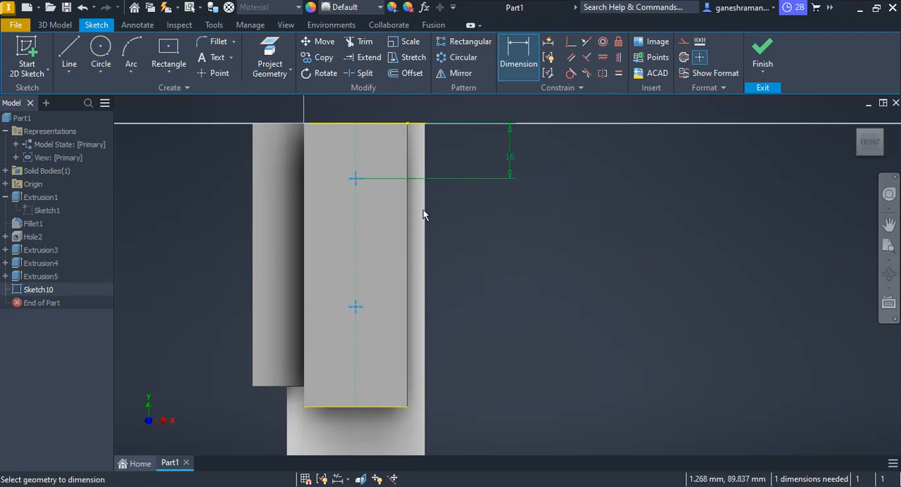
# Dimension the spacing between the two points as 44 mm per the PDF drawing and finish the sketch.
pyautogui.click(502, 246)
pyautogui.hotkey('alt', 'Tab')
pyautogui.hotkey('alt', 'Tab')
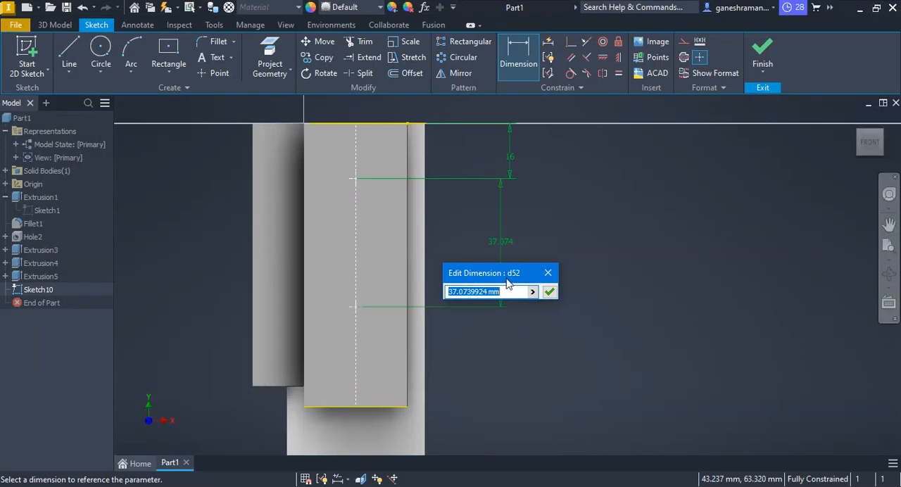
pyautogui.write('44')
pyautogui.press('Return')
pyautogui.press('Escape')
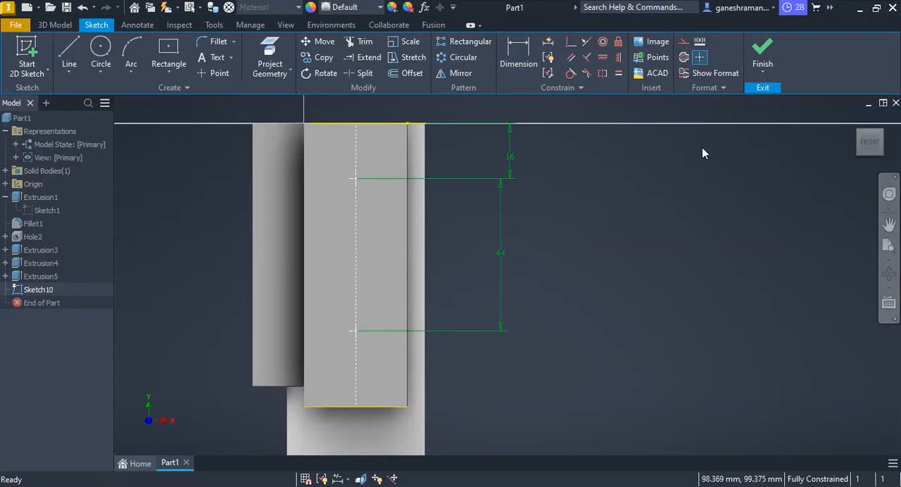
pyautogui.click(766, 49)
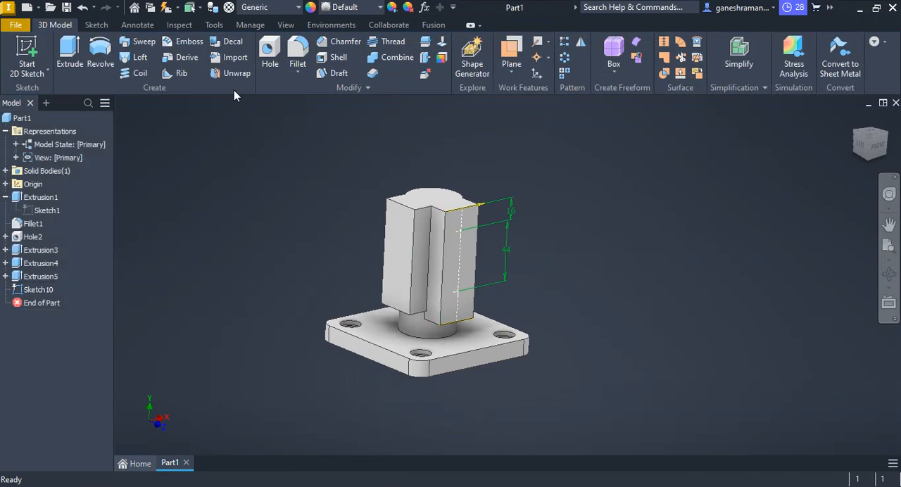
# Create simple holes of 12 mm diameter and 30 mm depth at both sketch points, checking the size in the PDF drawing.
pyautogui.click(270, 55)
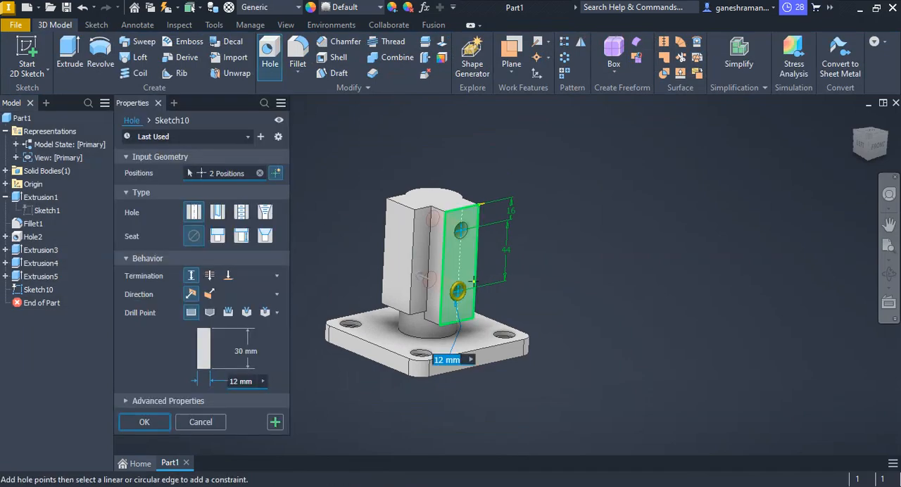
pyautogui.hotkey('alt', 'Tab')
pyautogui.hotkey('alt', 'Tab')
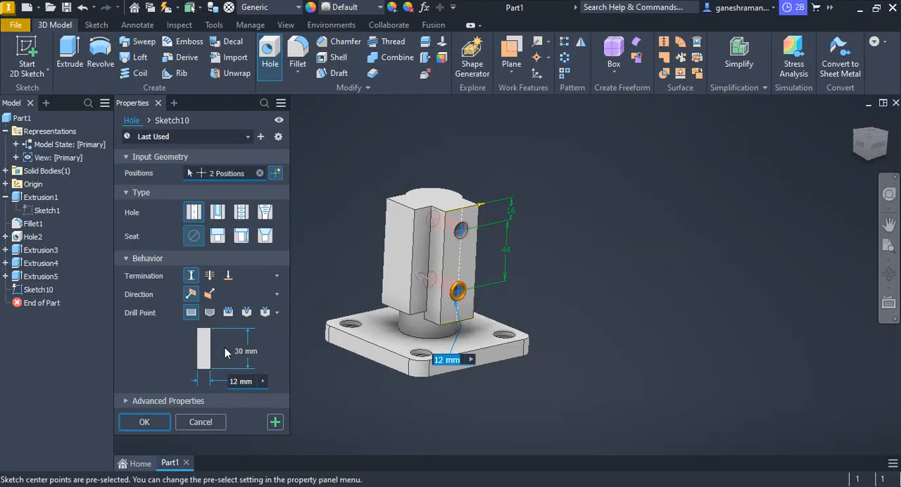
pyautogui.keyDown('shift'); pyautogui.moveTo(461, 260); pyautogui.dragTo(442, 290, button='middle'); pyautogui.keyUp('shift')
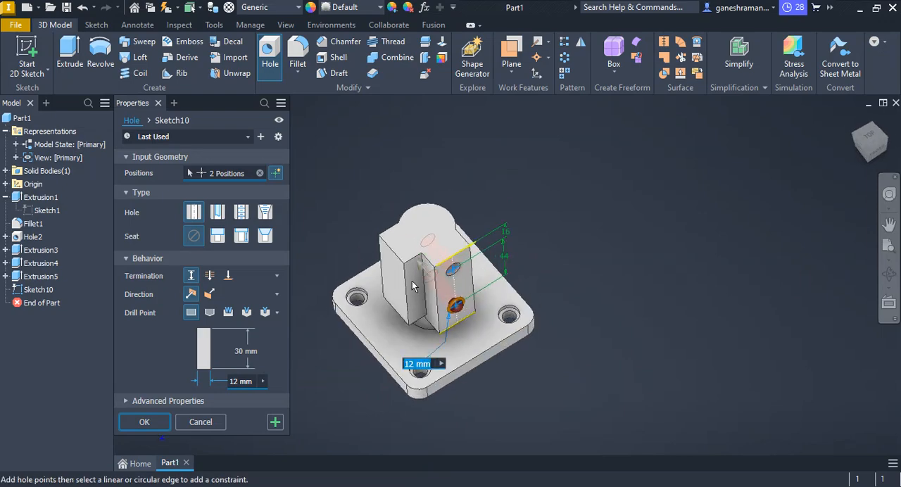
pyautogui.click(145, 421)
# Start a sketch on the other pad's outer face and draw a vertical construction line from its bottom edge's midpoint up to near its top edge.
pyautogui.moveTo(516, 220)
pyautogui.keyDown('shift'); pyautogui.mouseDown(button='middle')
pyautogui.moveTo(496, 255)
pyautogui.moveTo(526, 207)
pyautogui.mouseUp(button='middle'); pyautogui.keyUp('shift')
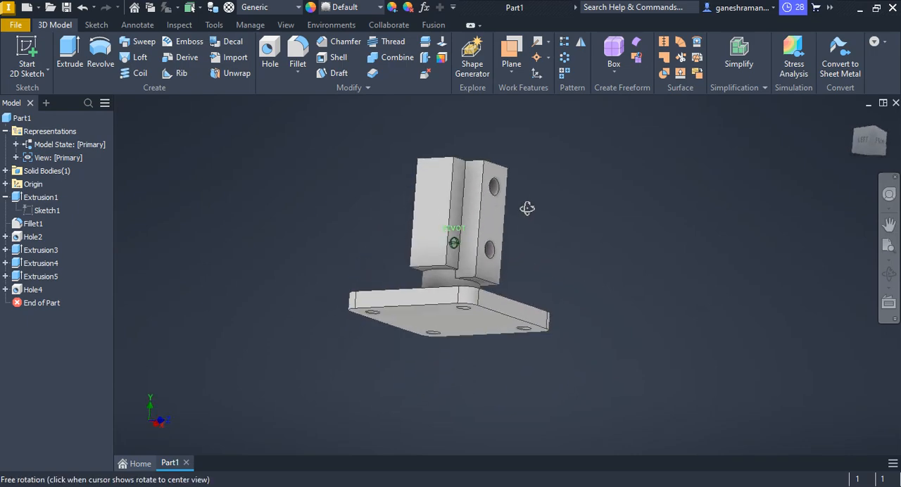
pyautogui.click(430, 210)
pyautogui.click(526, 195)
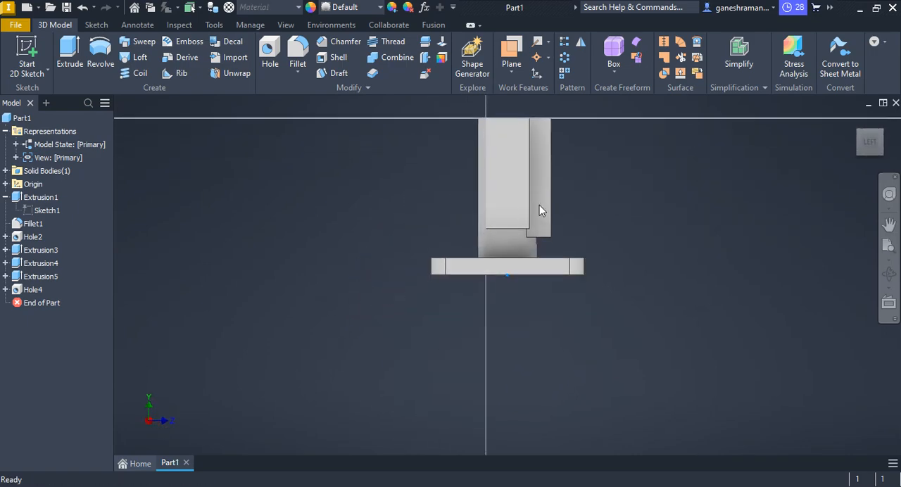
pyautogui.click(69, 56)
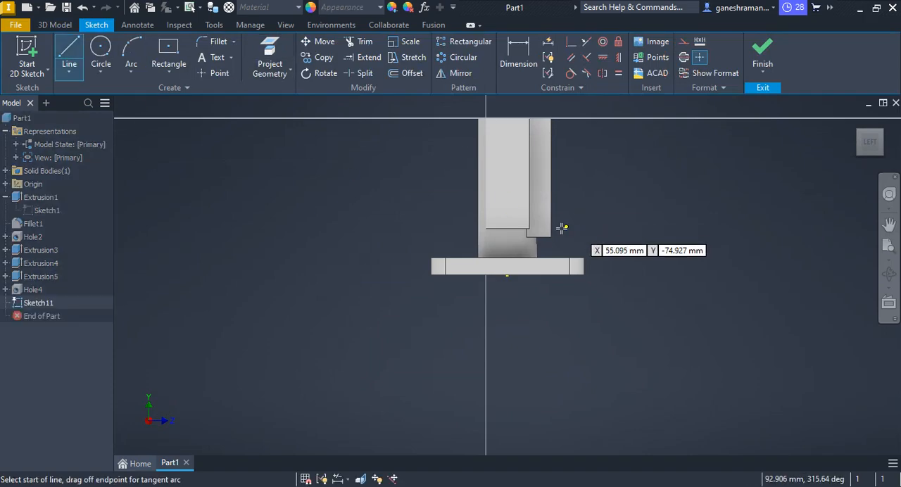
pyautogui.click(506, 228)
pyautogui.click(507, 122)
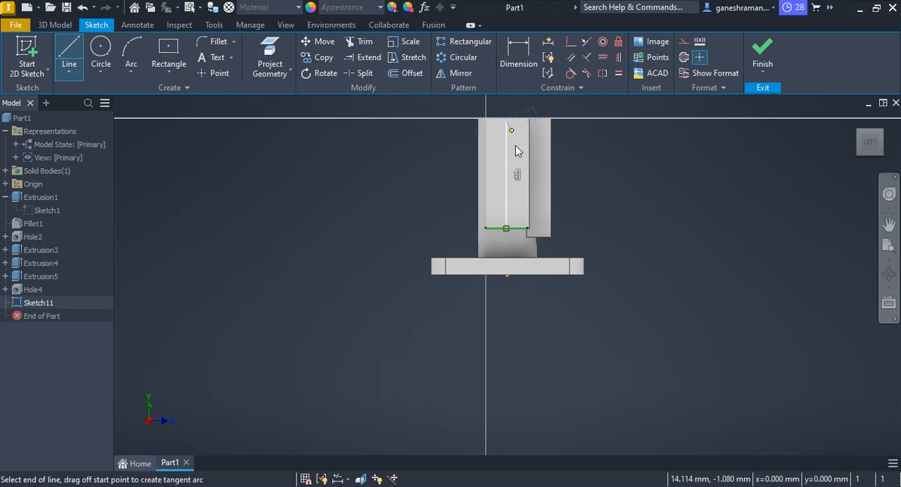
pyautogui.press('Escape')
pyautogui.rightClick(506, 165)
pyautogui.click(541, 140)
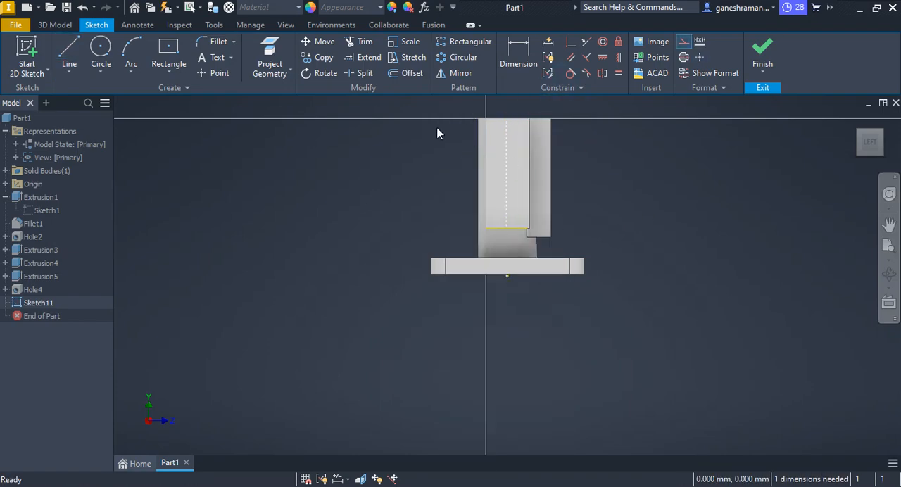
# Place two sketch points along the second pad's centre line, one near the top and one farther down.
pyautogui.click(362, 73)
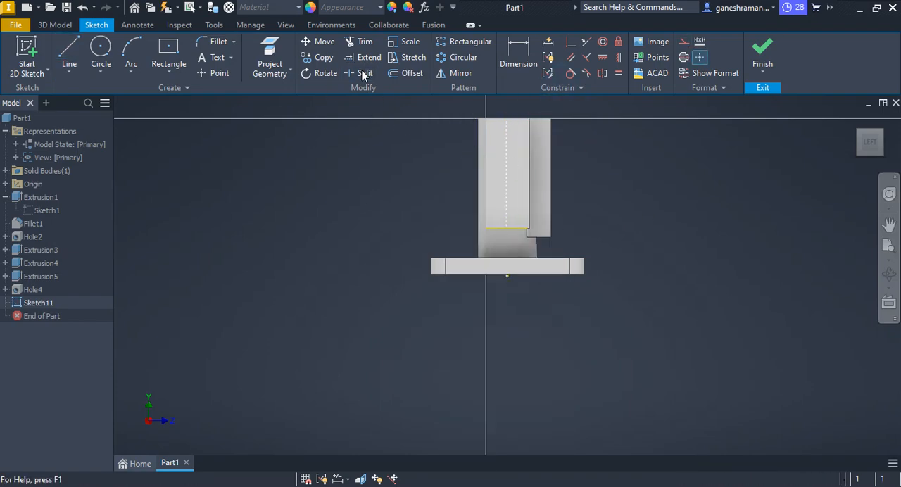
pyautogui.click(220, 73)
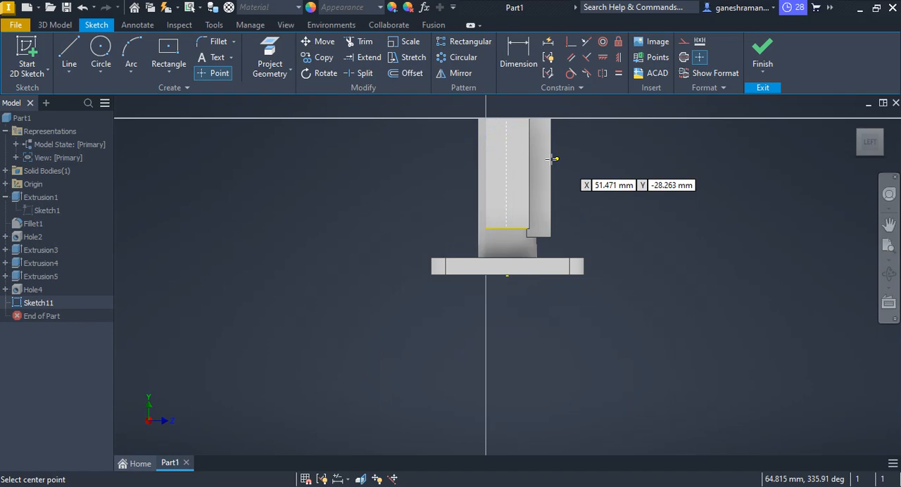
pyautogui.click(506, 192)
pyautogui.scroll(-5, 581, 138)
pyautogui.press('Escape')
pyautogui.scroll(2, 526, 189)
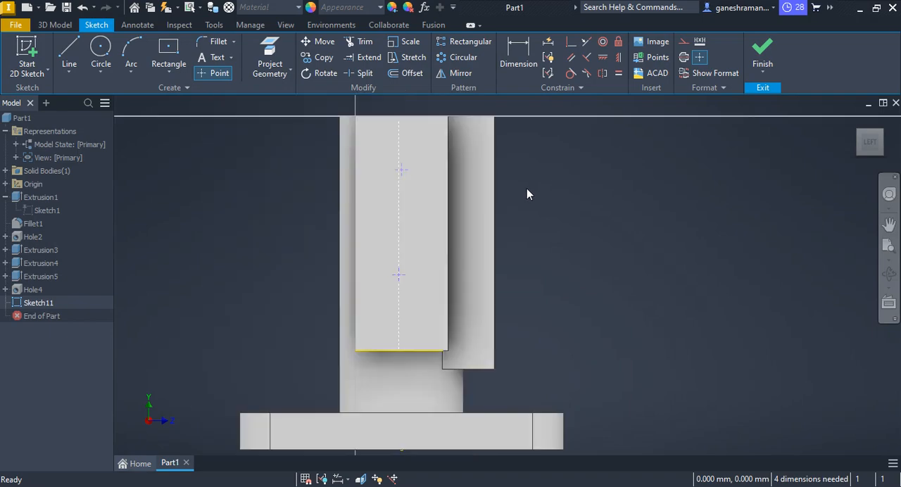
pyautogui.scroll(2, 526, 191)
pyautogui.scroll(-6, 469, 188)
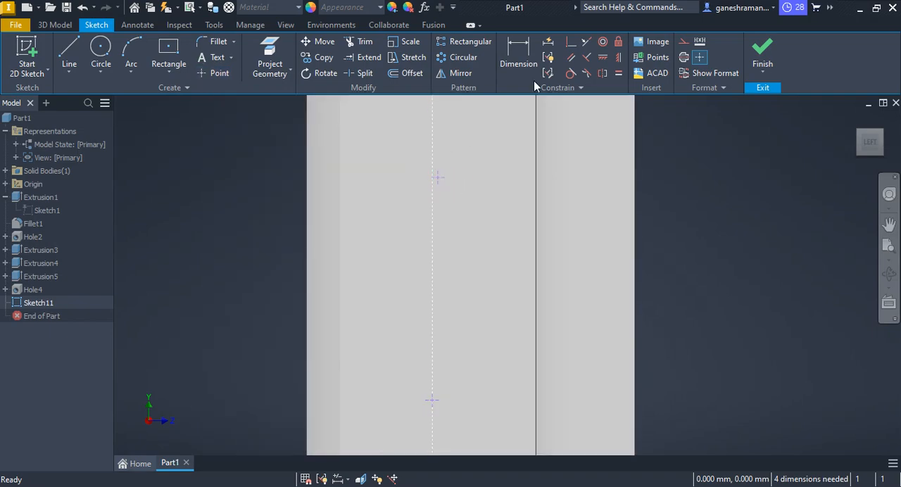
# Make the upper sketch point coincident with the second pad's construction centre line.
pyautogui.click(571, 42)
pyautogui.click(437, 174)
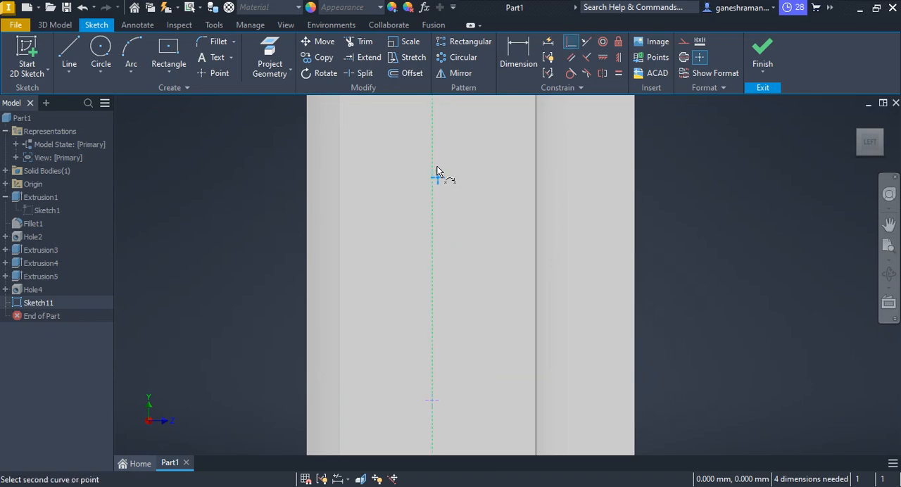
pyautogui.click(432, 173)
pyautogui.press('Escape')
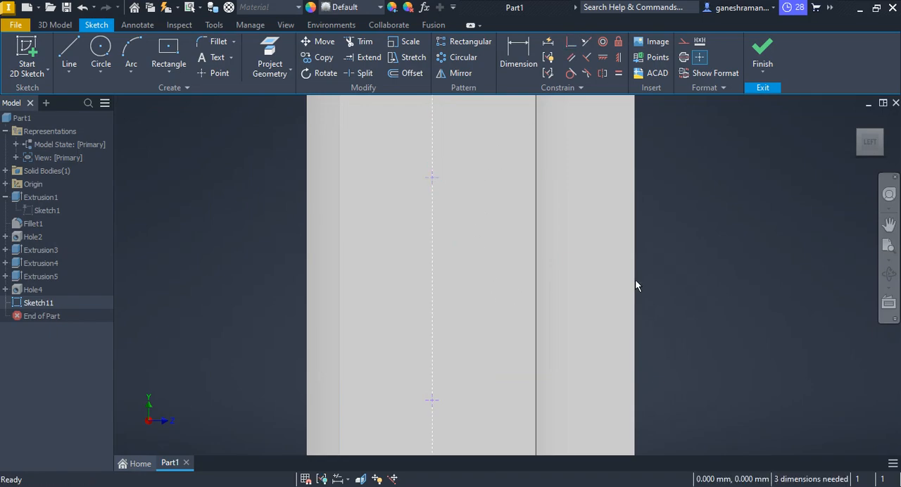
# Dimension the upper sketch point 11 mm below the second pad's top edge, checking the distance in the PDF drawing.
pyautogui.click(514, 69)
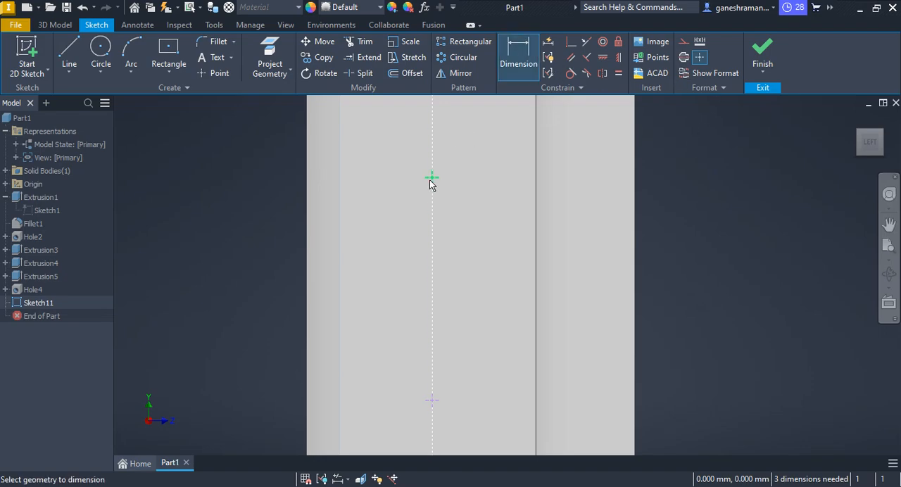
pyautogui.scroll(5, 494, 215)
pyautogui.click(439, 160)
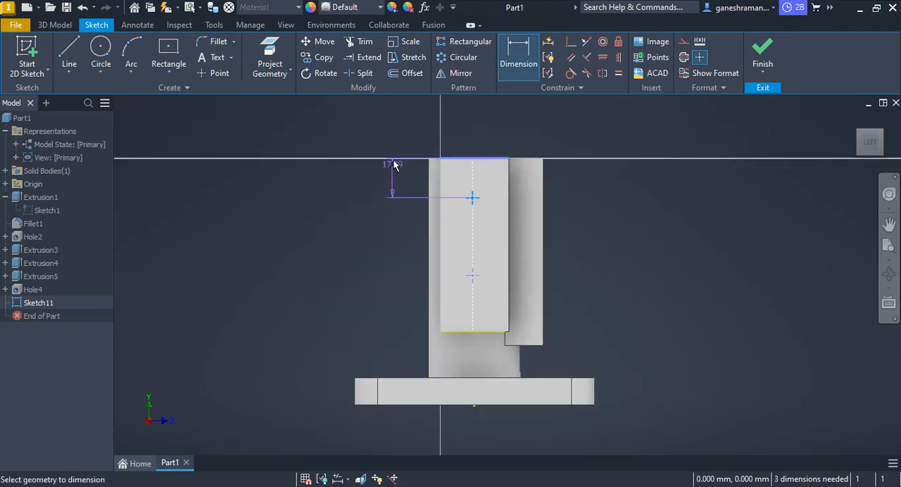
pyautogui.click(390, 145)
pyautogui.hotkey('alt', 'Tab')
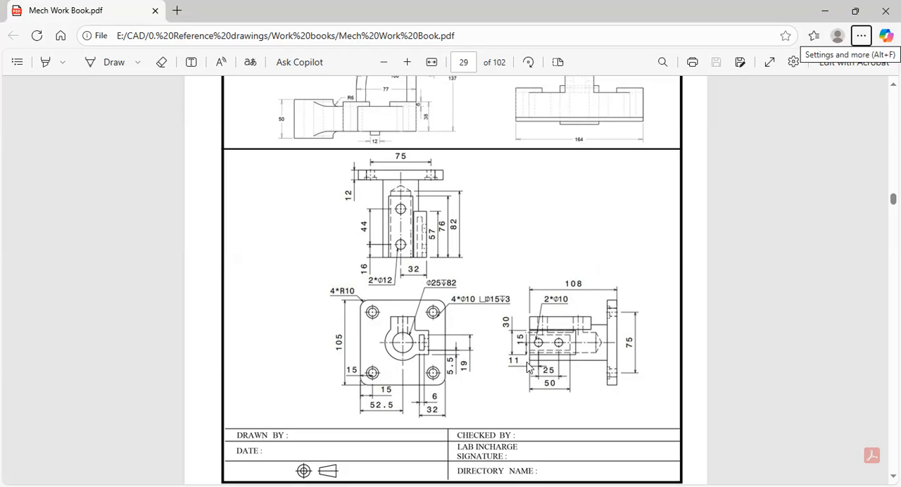
pyautogui.hotkey('alt', 'Tab')
pyautogui.write('11')
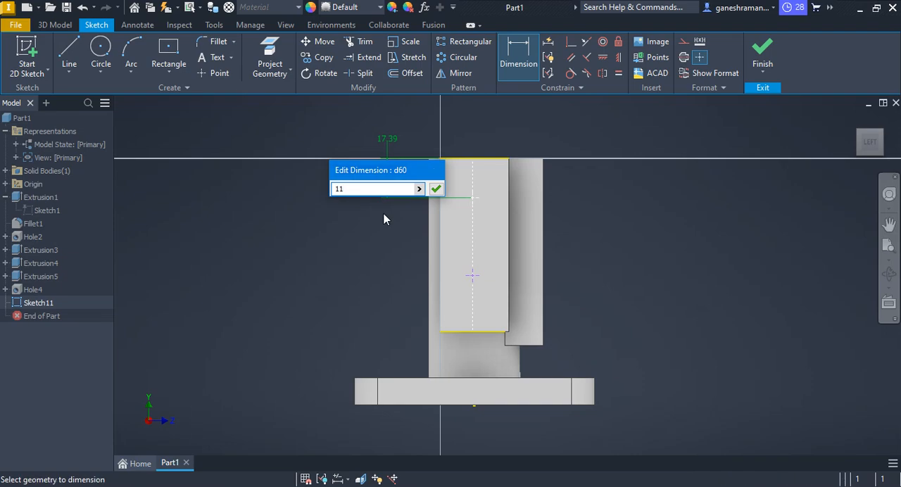
pyautogui.press('Return')
# Set the vertical distance between the two sketch points to 25 mm and finish the sketch.
pyautogui.click(471, 275)
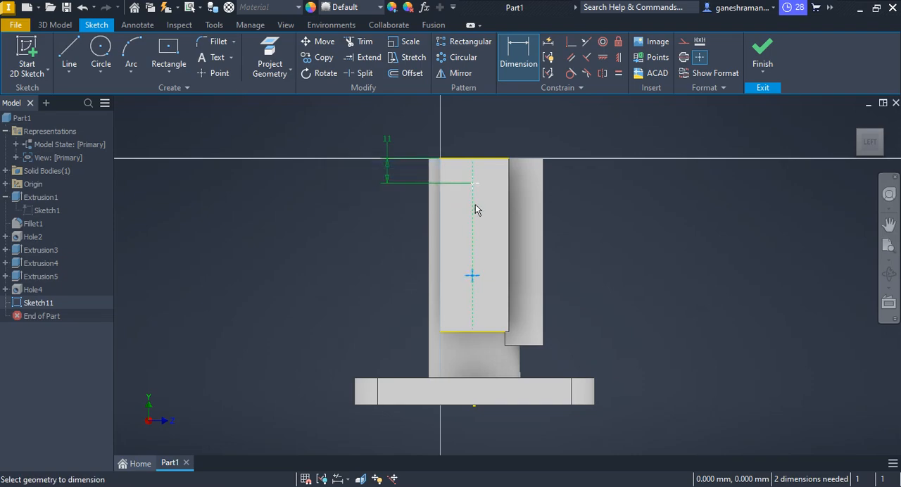
pyautogui.click(473, 184)
pyautogui.click(375, 260)
pyautogui.write('2')
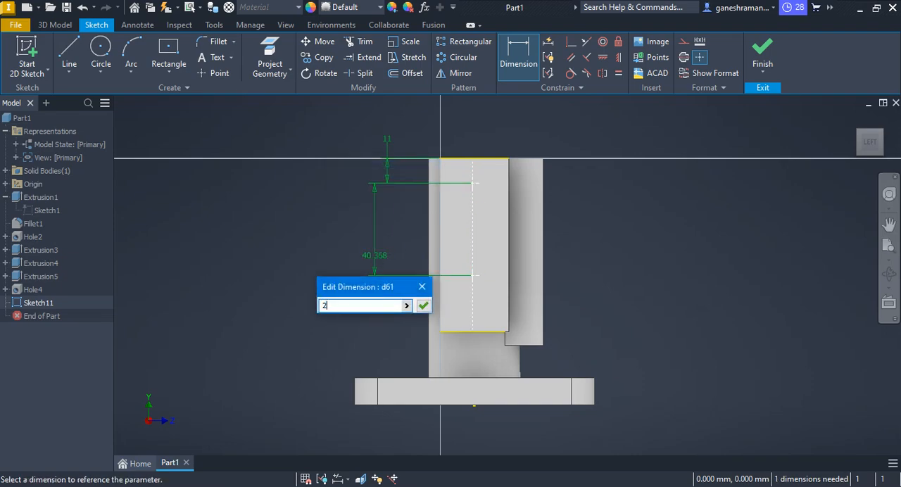
pyautogui.write('5')
pyautogui.press('Return')
pyautogui.click(762, 53)
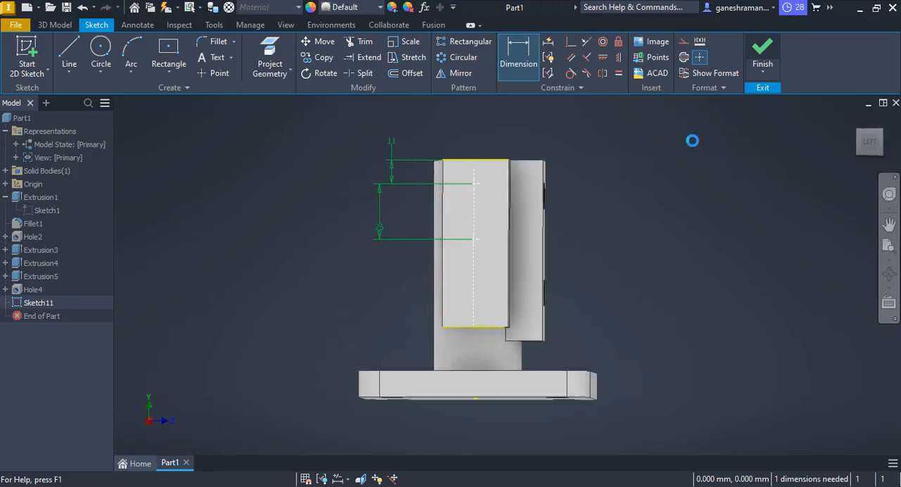
# Create simple holes of 10 mm diameter and 30 mm depth at both sketch points, checking the size in the PDF drawing.
pyautogui.hotkey('alt', 'Tab')
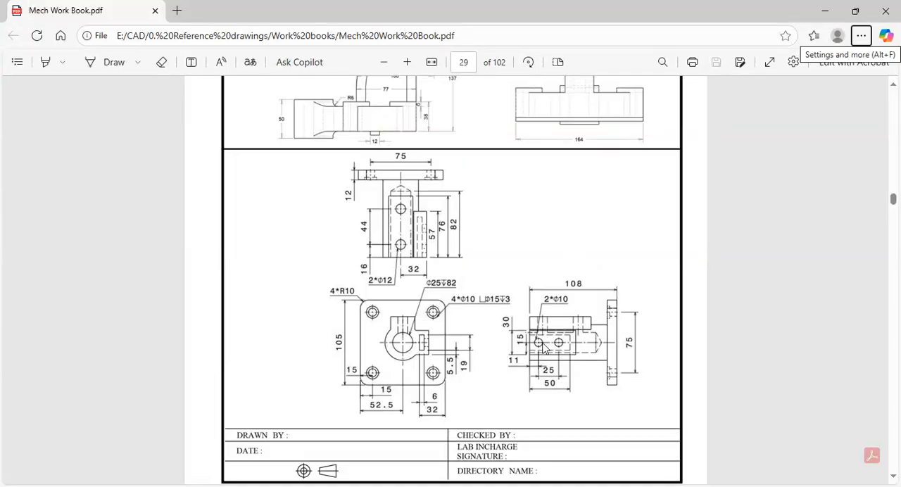
pyautogui.hotkey('alt', 'Tab')
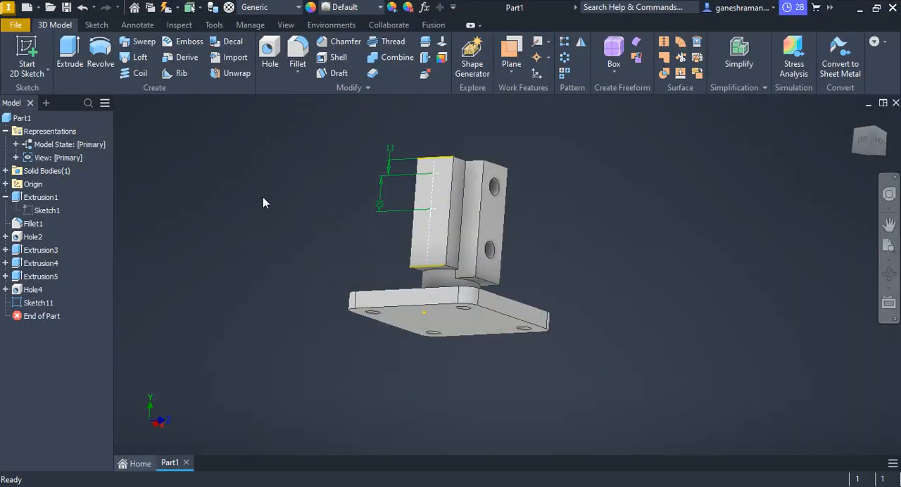
pyautogui.click(269, 55)
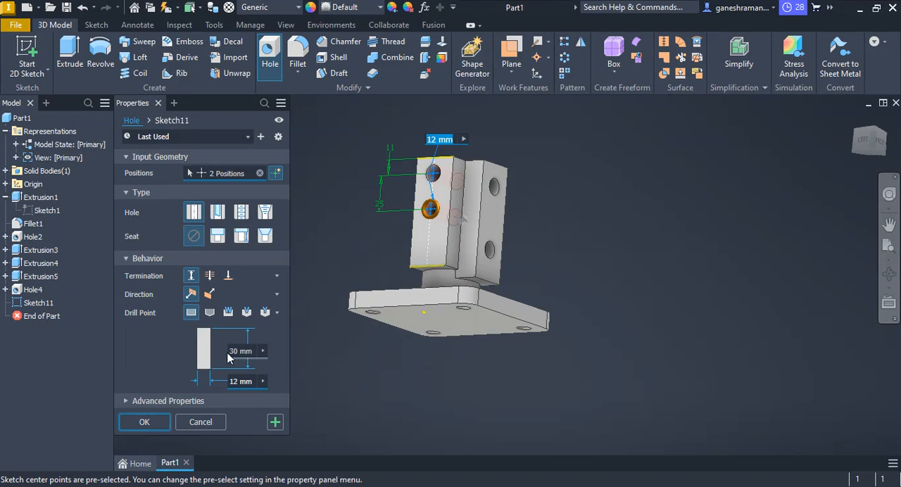
pyautogui.moveTo(243, 381); pyautogui.dragTo(143, 398)
pyautogui.write('1')
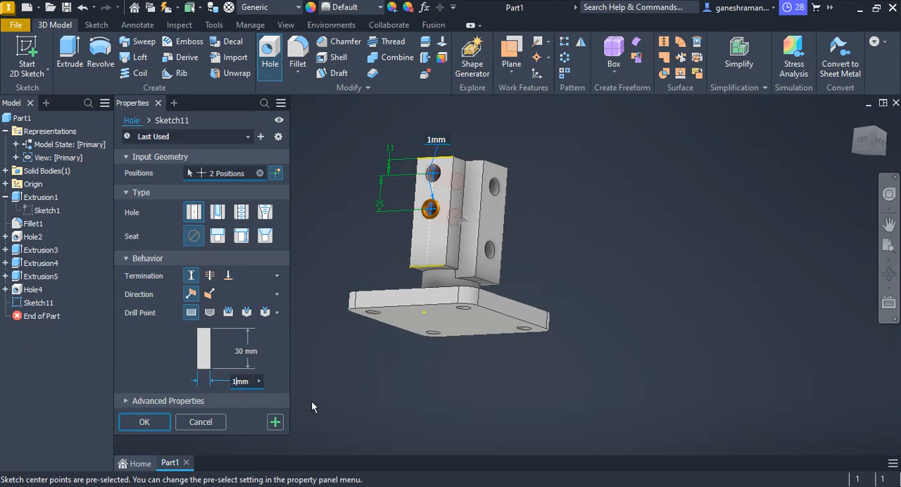
pyautogui.write('0')
pyautogui.press('Return')
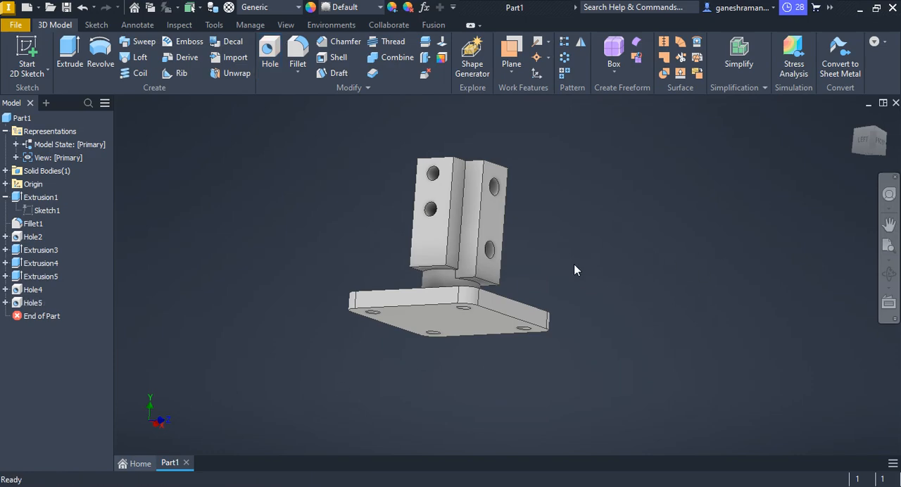
# Check the remaining slot in the PDF drawing and start a sketch on the post's top face.
pyautogui.keyDown('shift'); pyautogui.moveTo(464, 273); pyautogui.dragTo(724, 263, button='middle'); pyautogui.keyUp('shift')
pyautogui.click(852, 119)
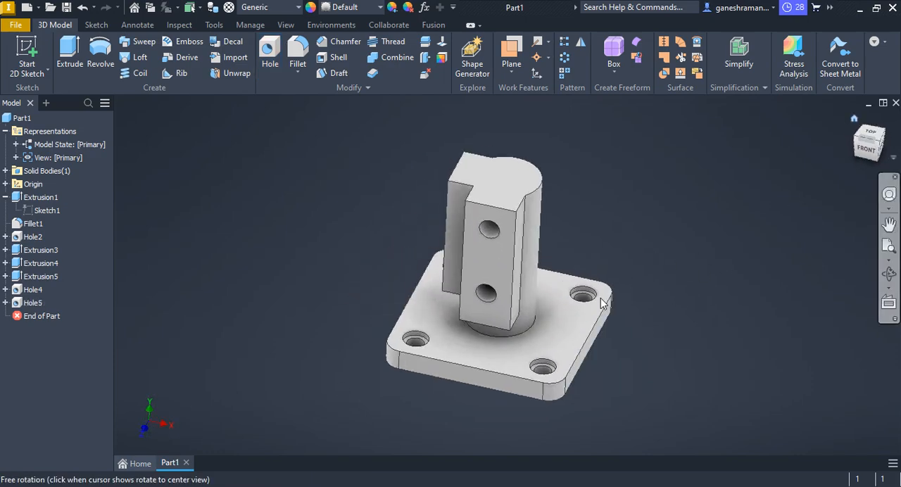
pyautogui.hotkey('alt', 'Tab')
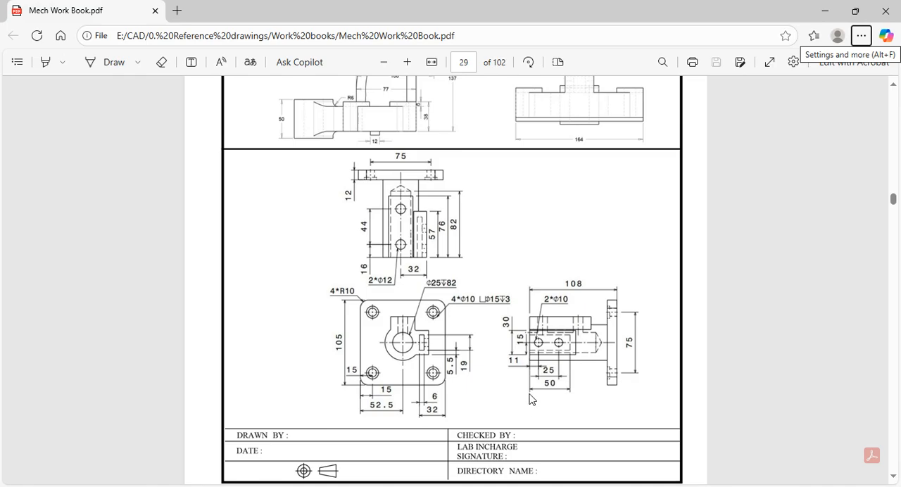
pyautogui.hotkey('alt', 'Tab')
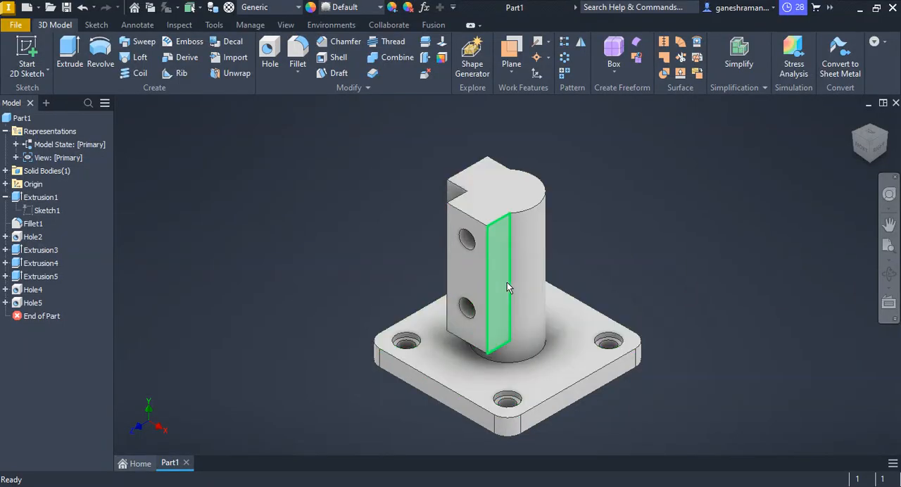
pyautogui.moveTo(508, 285)
pyautogui.keyDown('shift'); pyautogui.mouseDown(button='middle')
pyautogui.moveTo(535, 255)
pyautogui.moveTo(571, 253)
pyautogui.moveTo(463, 226)
pyautogui.mouseUp(button='middle'); pyautogui.keyUp('shift')
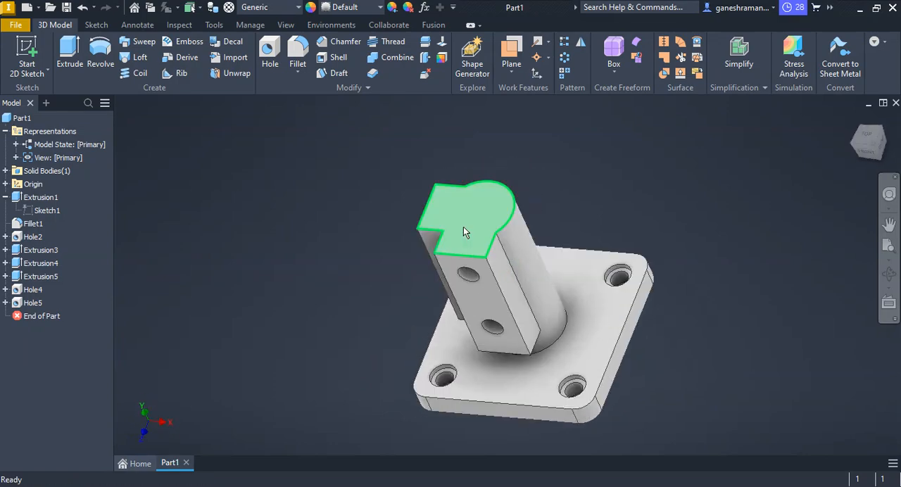
pyautogui.click(463, 227)
pyautogui.press('s')
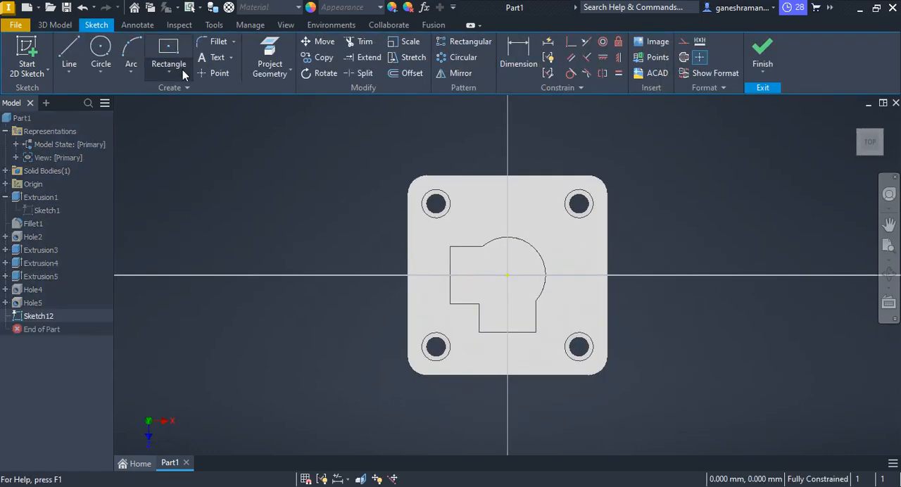
# Draw an upright two-point rectangle about 8 mm wide on the top face, inside the pad with the 10 mm holes.
pyautogui.click(182, 70)
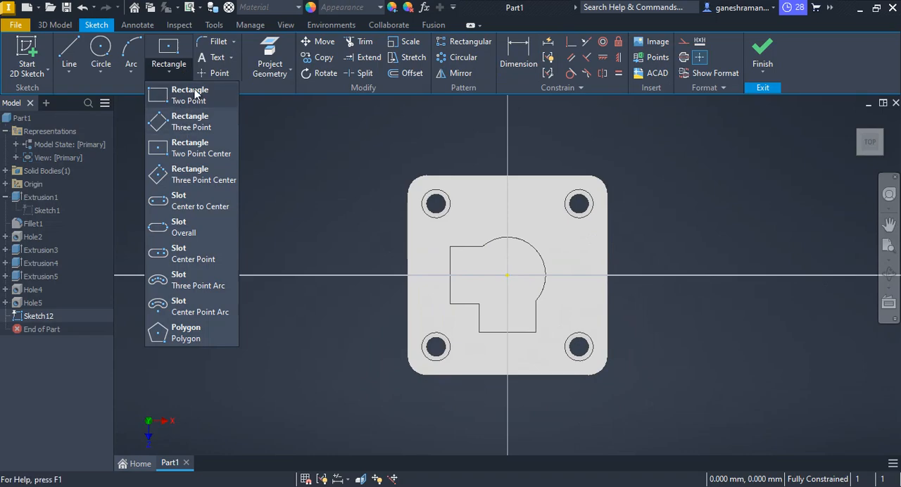
pyautogui.click(177, 92)
pyautogui.scroll(-5, 465, 253)
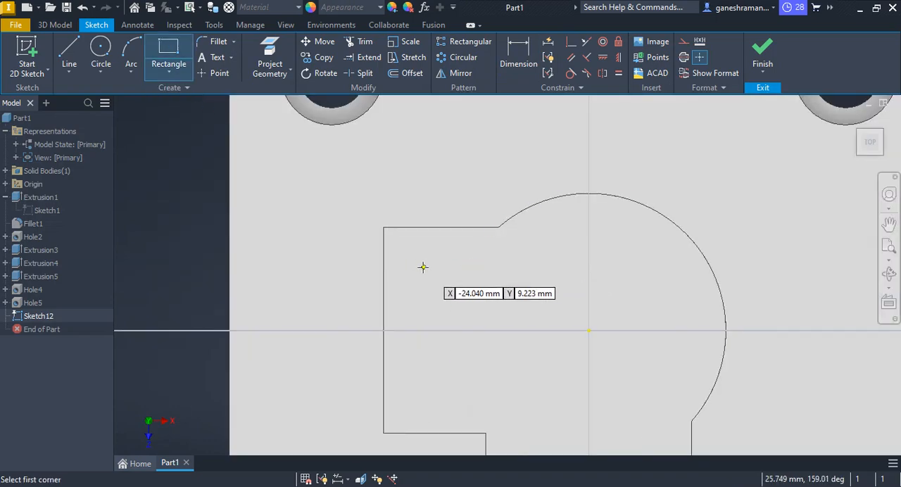
pyautogui.click(422, 267)
pyautogui.click(475, 400)
pyautogui.press('Escape')
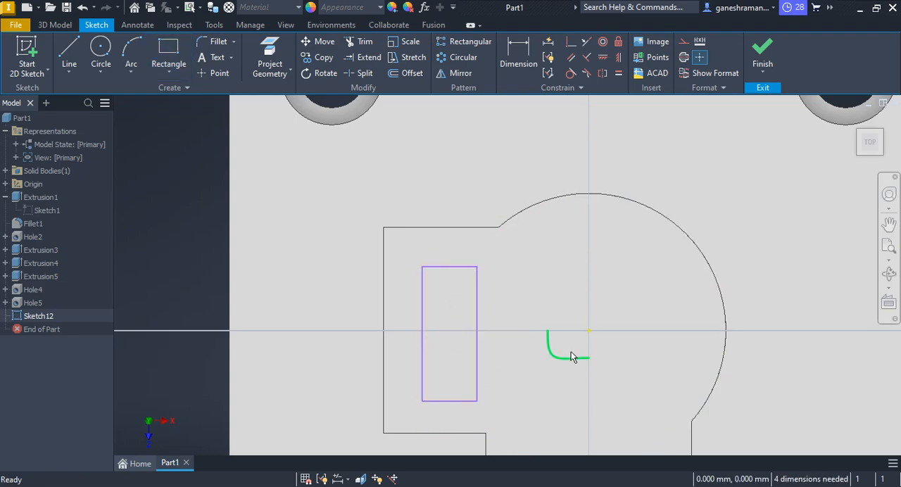
# Look up the slot size in the PDF drawing and set the rectangle's width to 6 mm.
pyautogui.hotkey('alt', 'Tab')
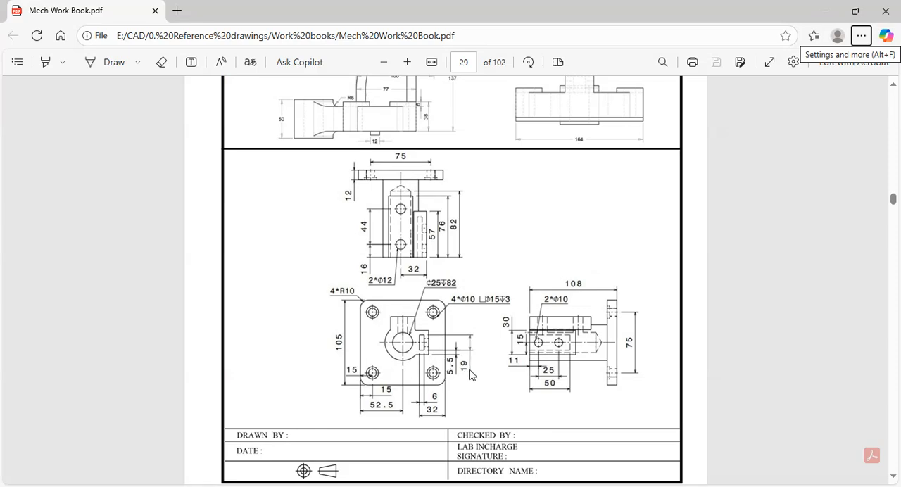
pyautogui.hotkey('alt', 'Tab')
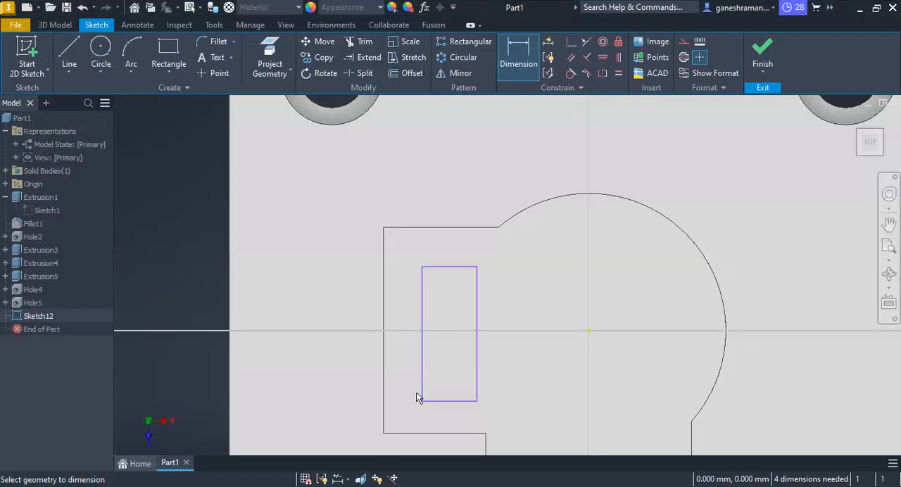
pyautogui.press('Escape')
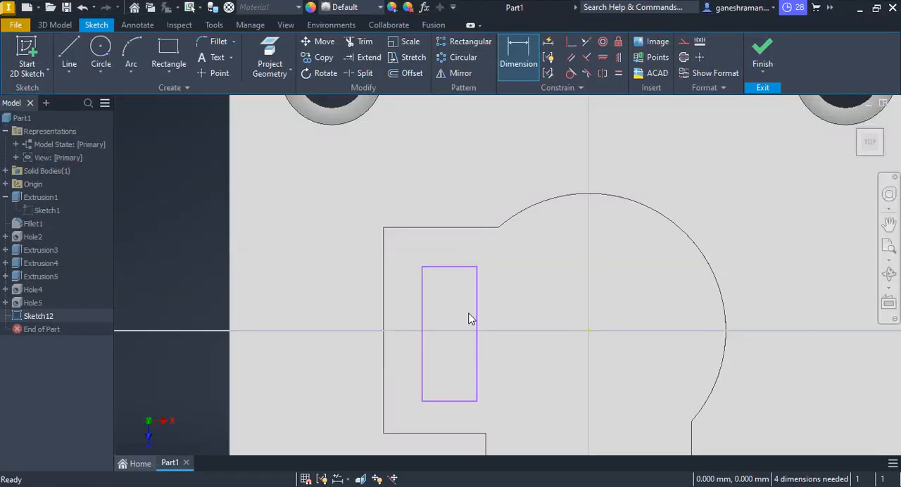
pyautogui.click(512, 66)
pyautogui.click(465, 401)
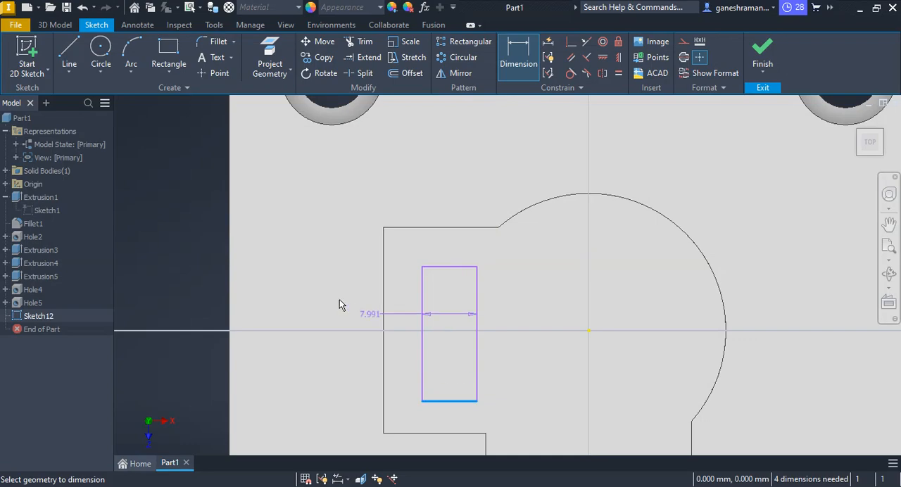
pyautogui.click(328, 283)
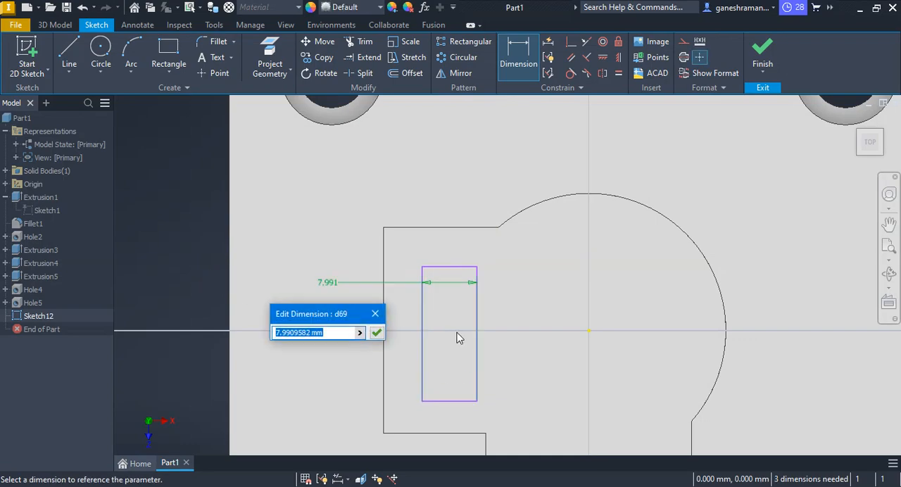
pyautogui.write('6')
pyautogui.press('Return')
# Dimension the rectangle's long side at 19 mm.
pyautogui.click(463, 318)
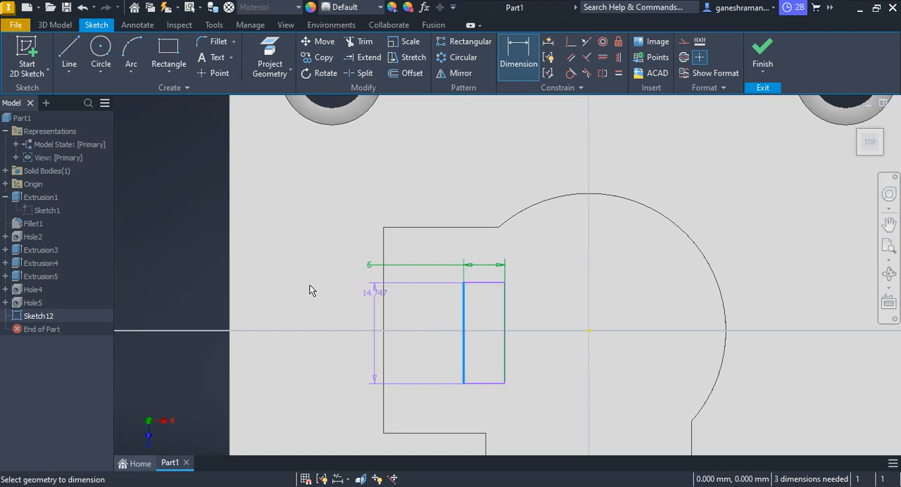
pyautogui.click(257, 288)
pyautogui.write('1')
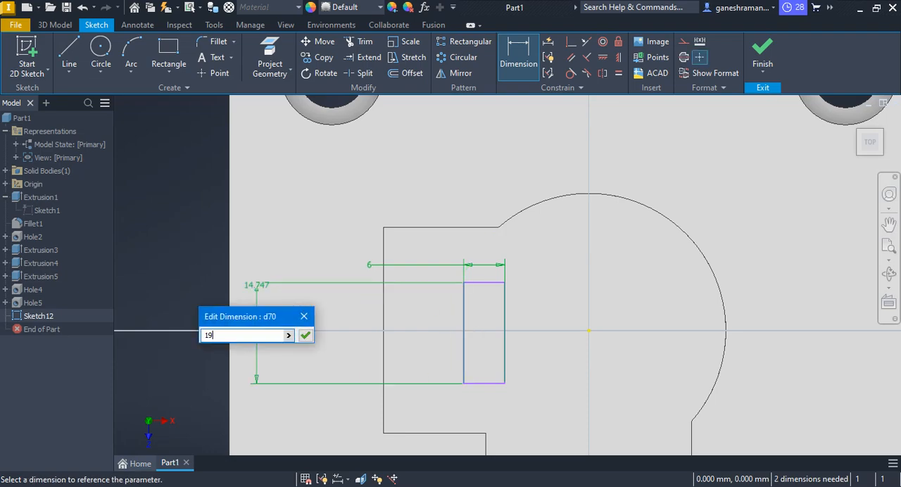
pyautogui.write('9')
pyautogui.press('Return')
pyautogui.press('Escape')
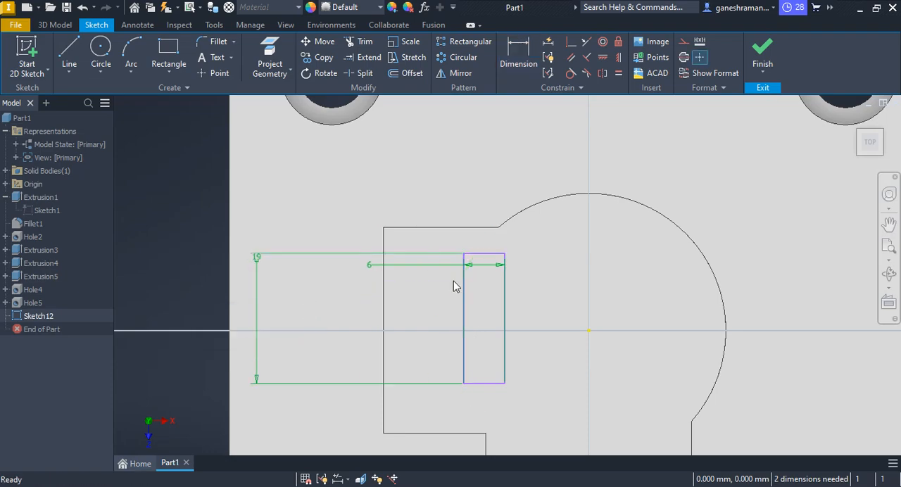
# Dimension the rectangle's inner long side 32 mm from the nearest parallel edge of the base plate, checking the value in the PDF drawing.
pyautogui.scroll(-3, 562, 375)
pyautogui.hotkey('alt', 'Tab')
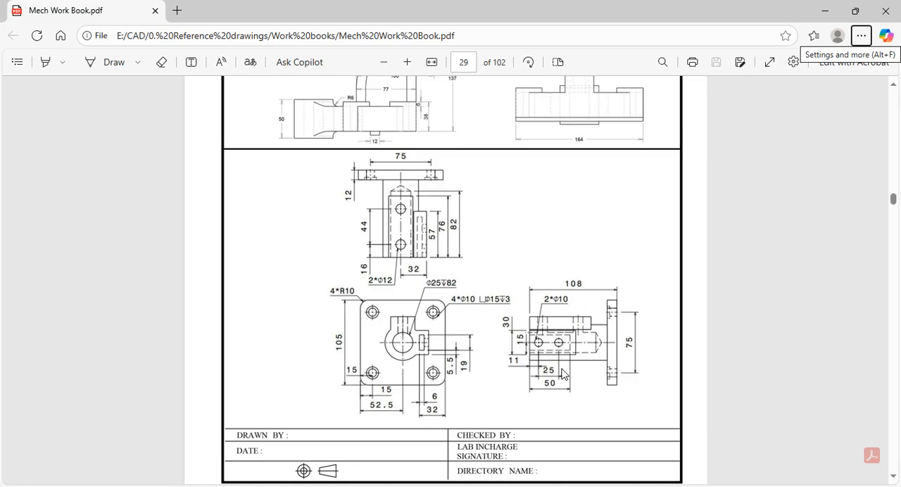
pyautogui.hotkey('alt', 'Tab')
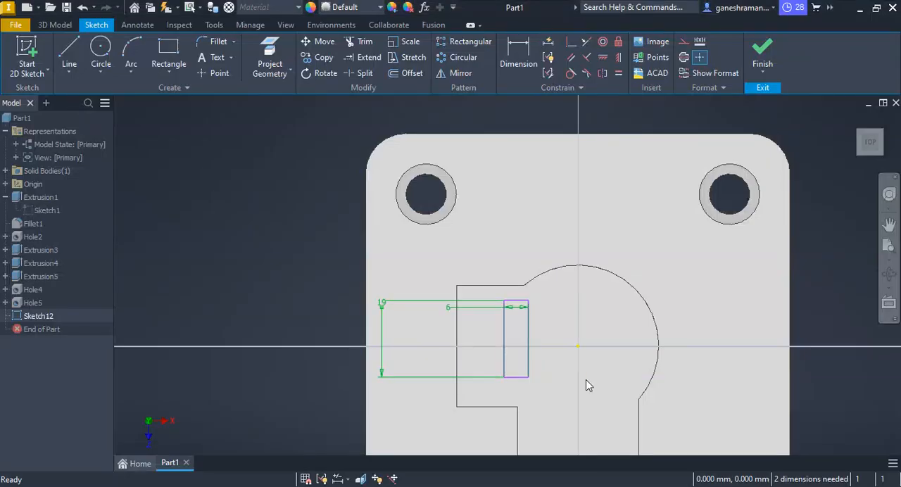
pyautogui.press('d')
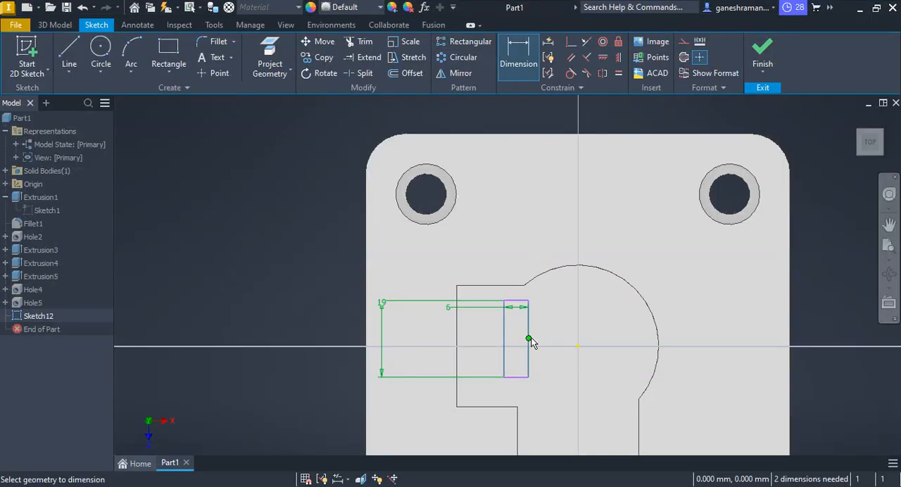
pyautogui.press('Escape')
pyautogui.click(522, 76)
pyautogui.click(527, 326)
pyautogui.click(365, 289)
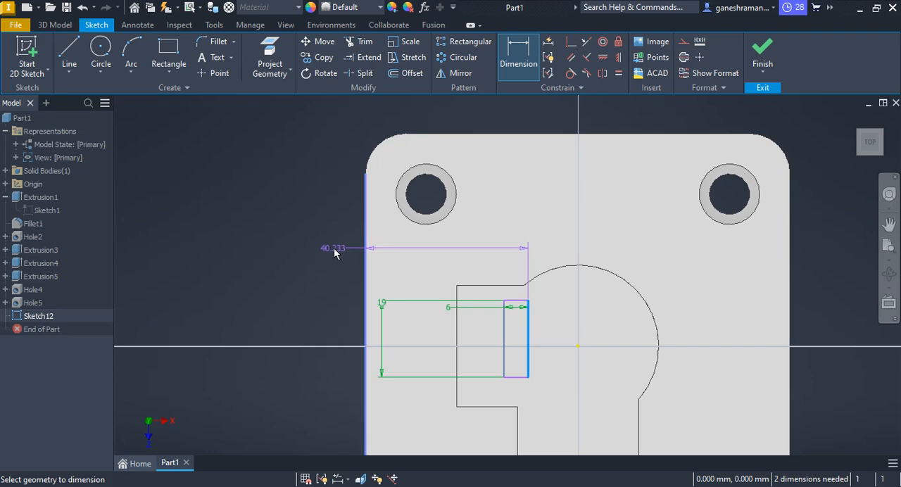
pyautogui.click(336, 252)
pyautogui.write('32')
pyautogui.press('Return')
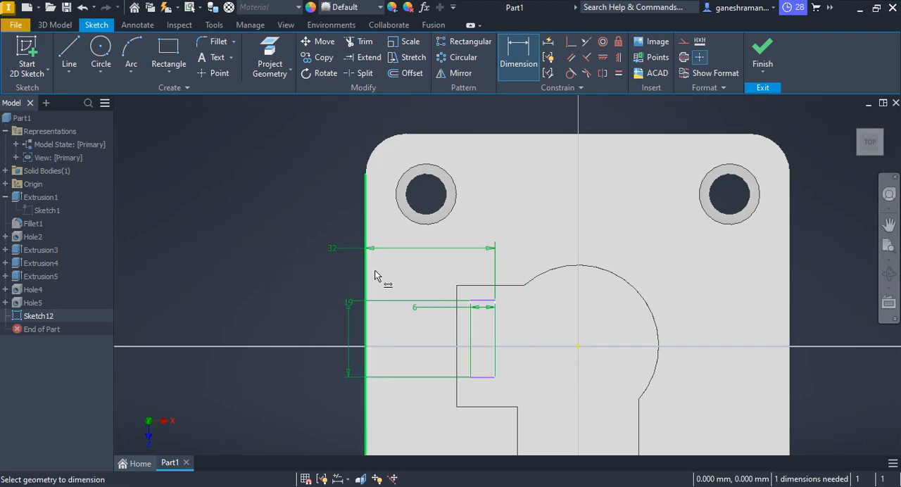
pyautogui.press('Escape')
pyautogui.scroll(-2, 538, 385)
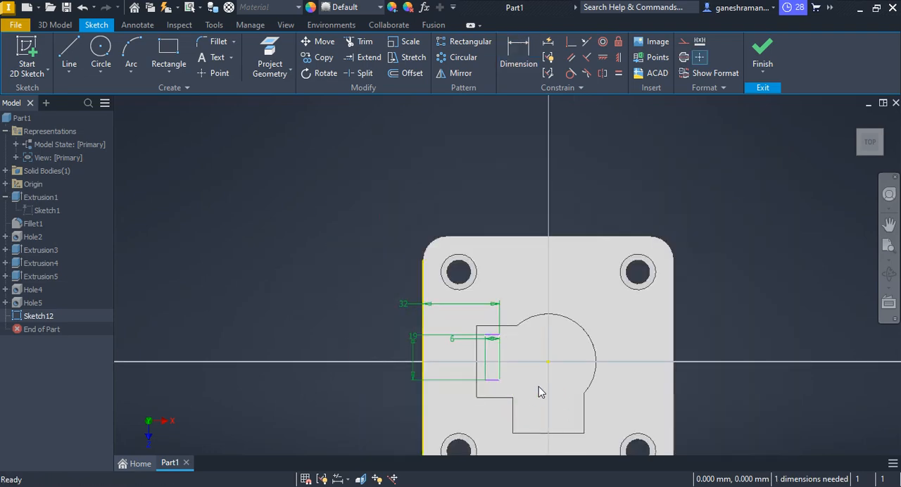
pyautogui.moveTo(538, 387); pyautogui.dragTo(428, 227, button='middle')
pyautogui.scroll(3, 443, 249)
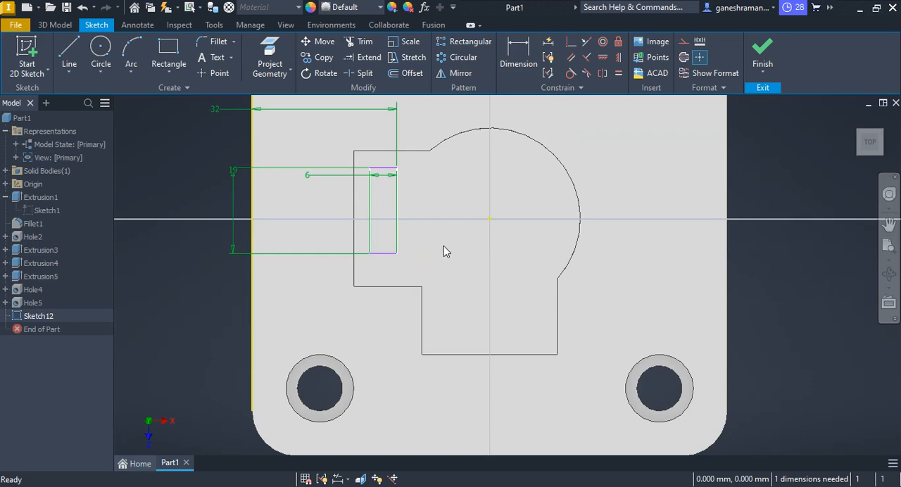
# Draw a horizontal line from the sketch origin to the pad's outer edge and convert it to construction geometry.
pyautogui.click(69, 55)
pyautogui.click(490, 218)
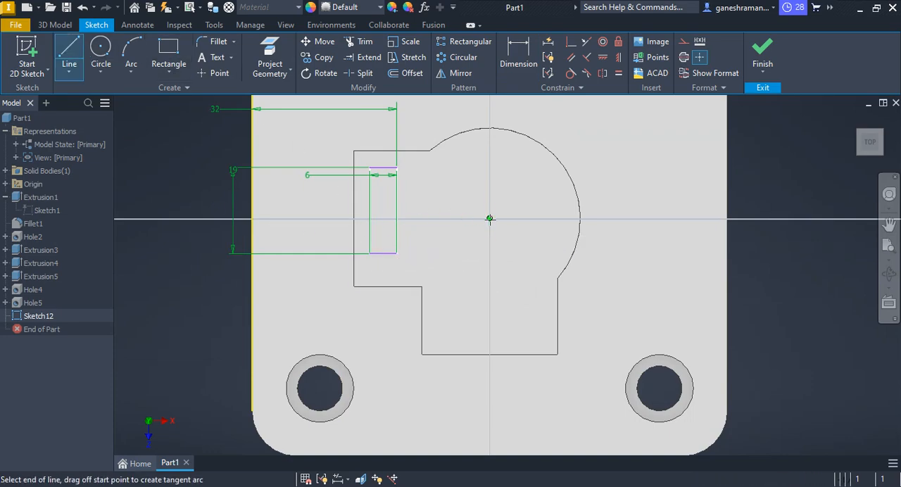
pyautogui.click(354, 218)
pyautogui.press('Escape')
pyautogui.rightClick(447, 218)
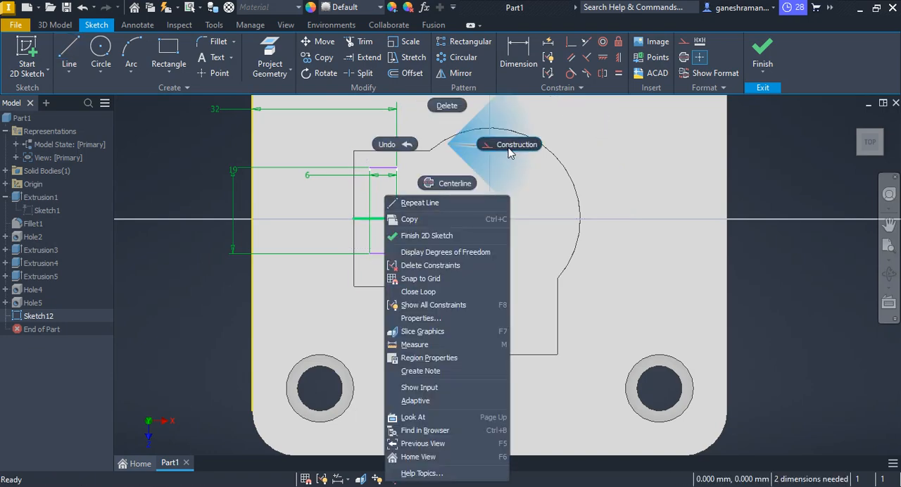
pyautogui.click(508, 148)
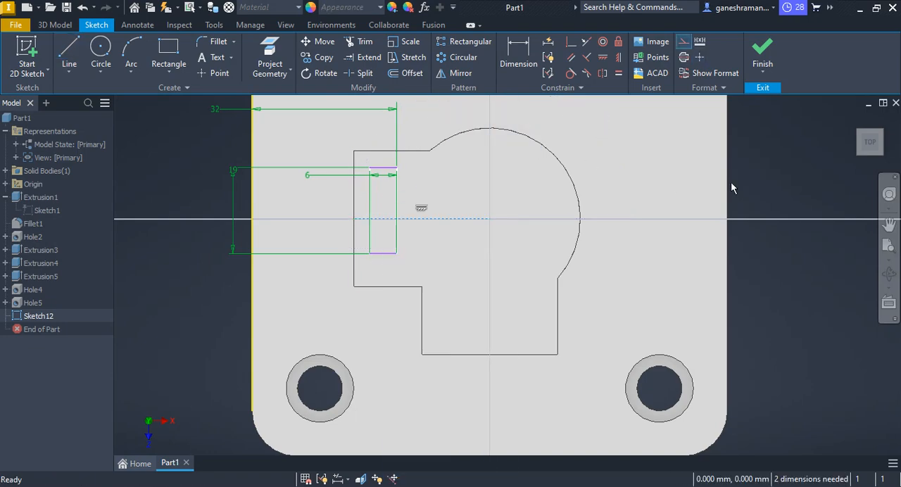
# Constrain the slot rectangle's two short sides to be symmetric about the horizontal construction line.
pyautogui.click(602, 72)
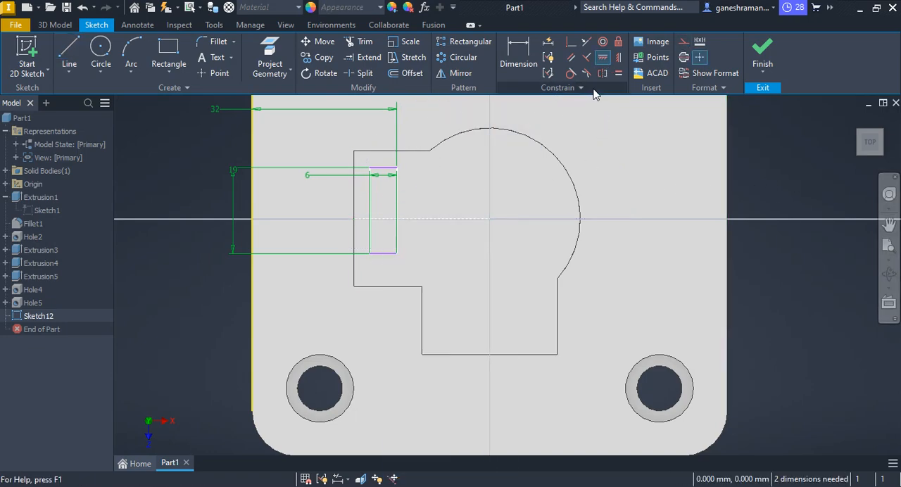
pyautogui.click(386, 169)
pyautogui.click(381, 252)
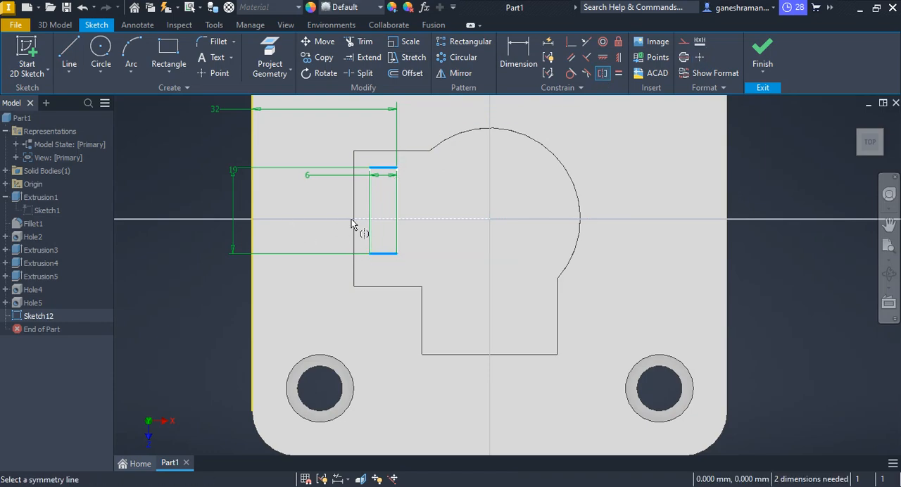
pyautogui.click(420, 220)
pyautogui.press('Escape')
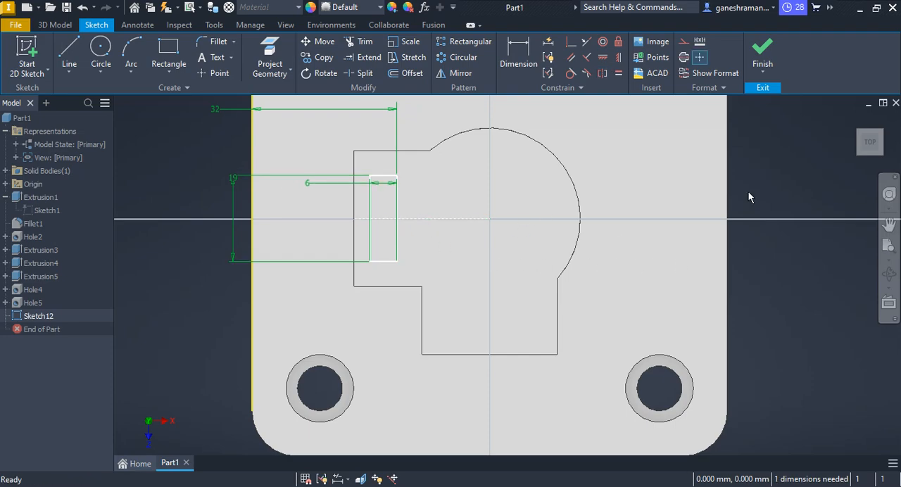
# Finish the sketch and extrude the slot rectangle 50 mm down into the post as a cut.
pyautogui.click(762, 51)
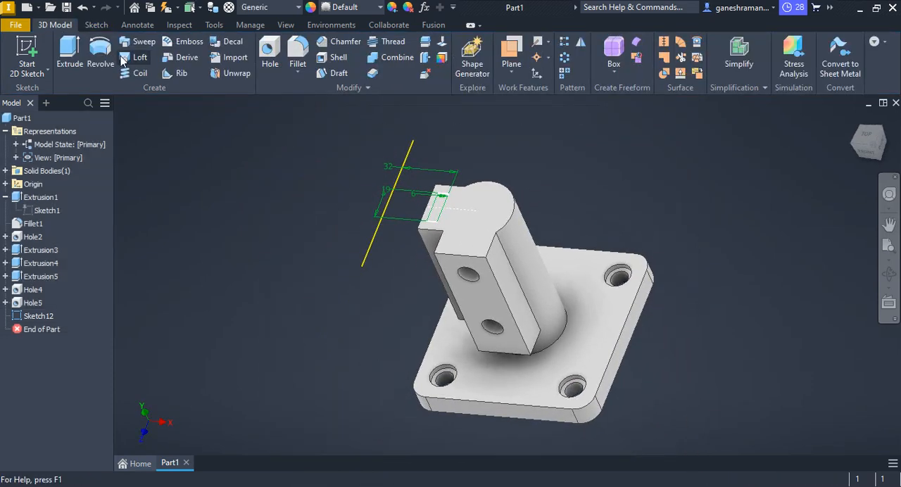
pyautogui.click(65, 56)
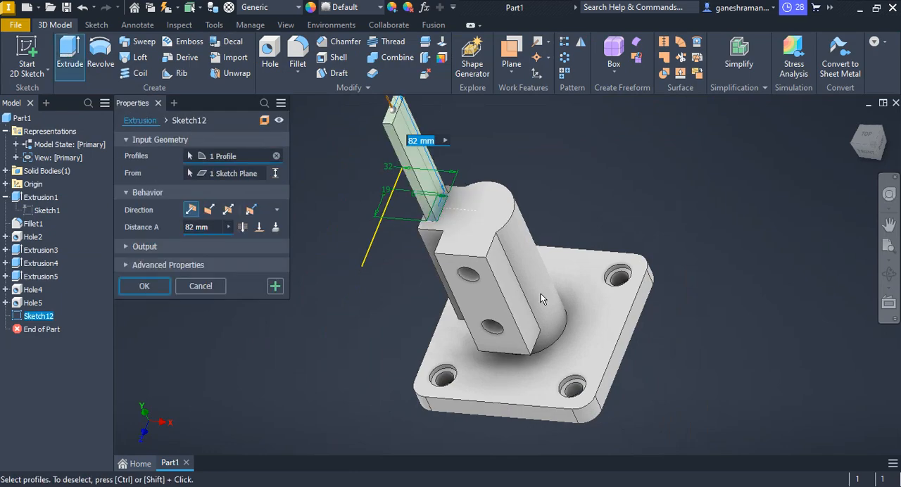
pyautogui.click(209, 210)
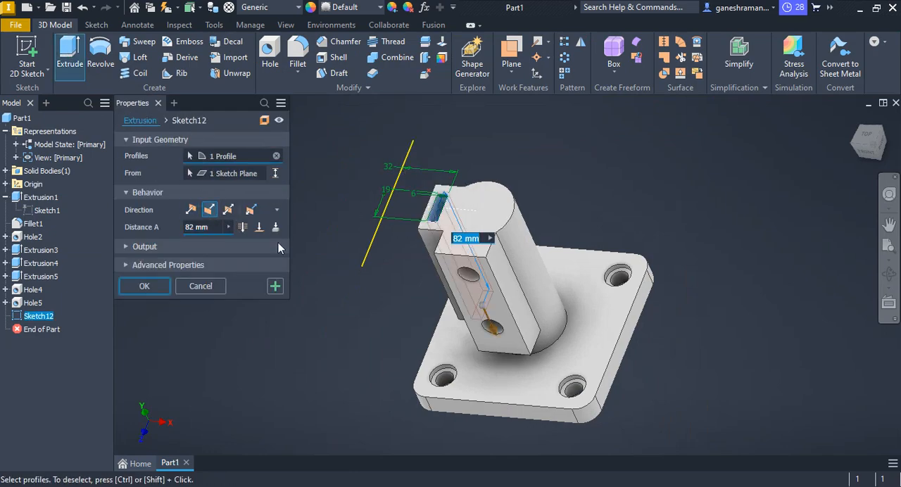
pyautogui.write('50')
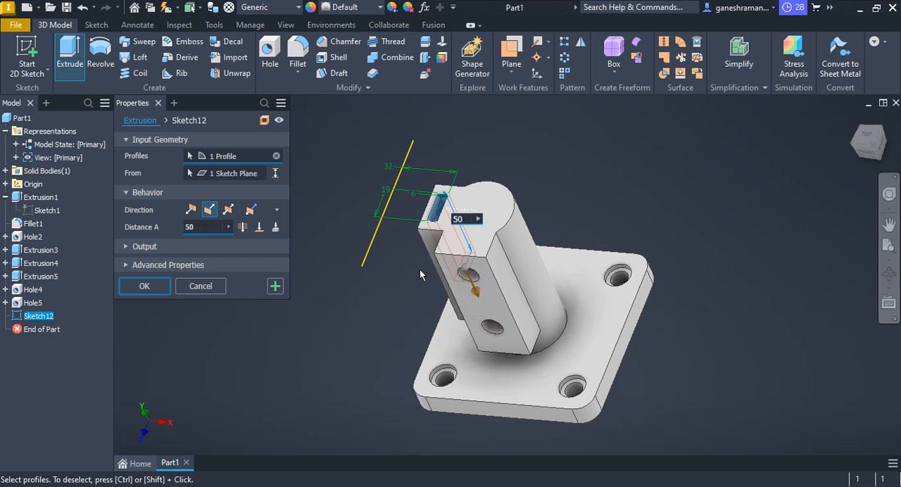
pyautogui.press('Return')
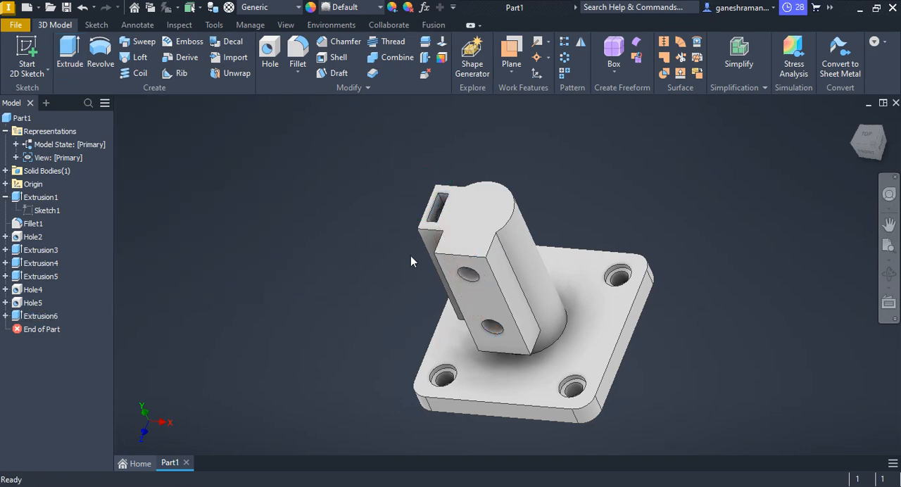
# Examine where the pad's 10 mm holes pass through the slot walls and compare with the PDF drawing.
pyautogui.keyDown('shift'); pyautogui.moveTo(435, 289); pyautogui.dragTo(490, 263, button='middle'); pyautogui.keyUp('shift')
pyautogui.scroll(3, 516, 247)
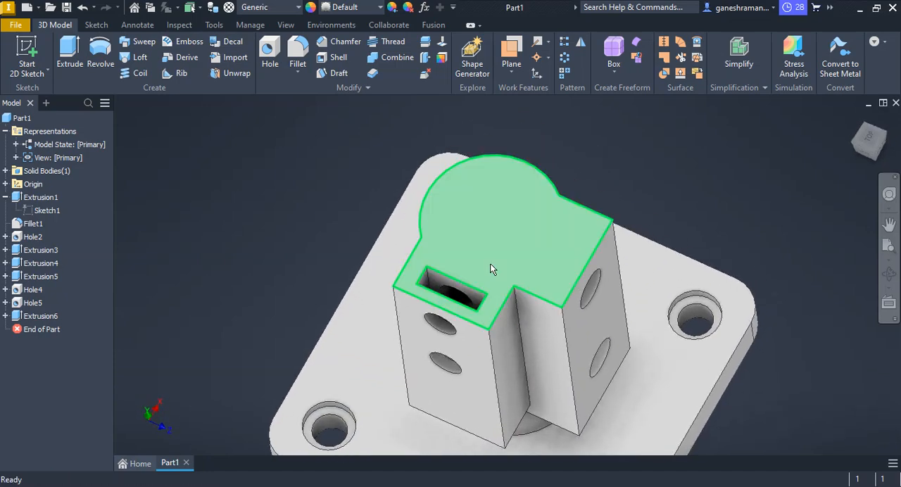
pyautogui.scroll(3, 462, 300)
pyautogui.keyDown('shift'); pyautogui.moveTo(463, 299); pyautogui.dragTo(468, 280, button='middle'); pyautogui.keyUp('shift')
pyautogui.hotkey('alt', 'Tab')
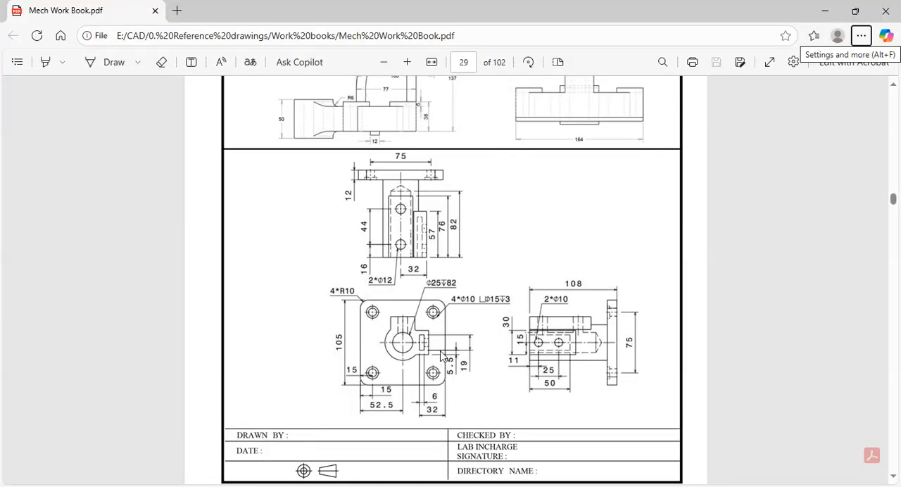
pyautogui.hotkey('alt', 'Tab')
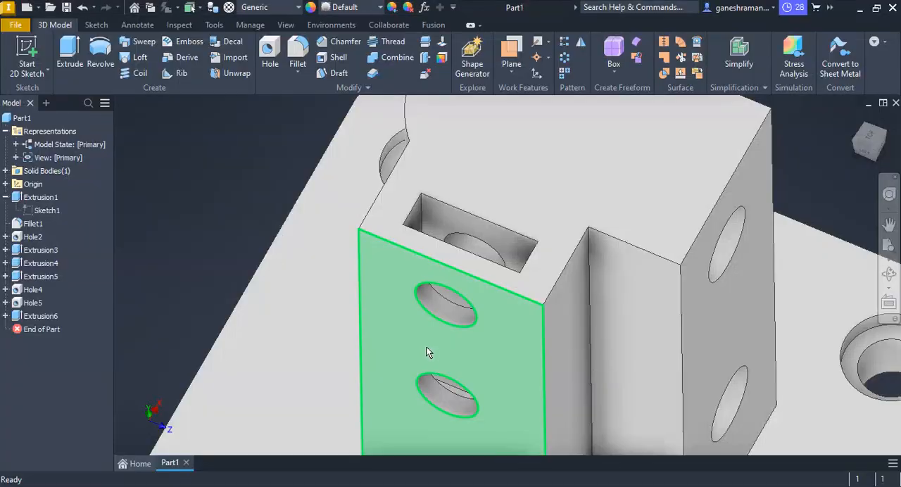
pyautogui.moveTo(480, 316); pyautogui.dragTo(480, 296, button='middle')
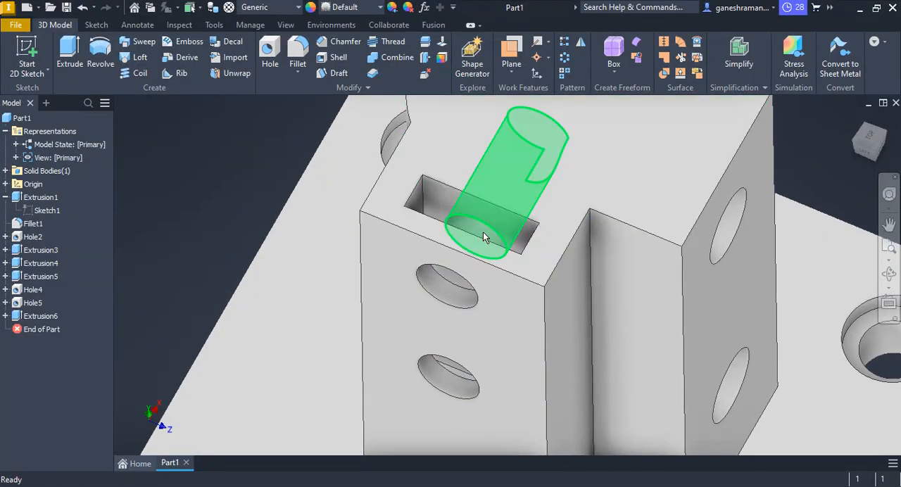
pyautogui.click(520, 239)
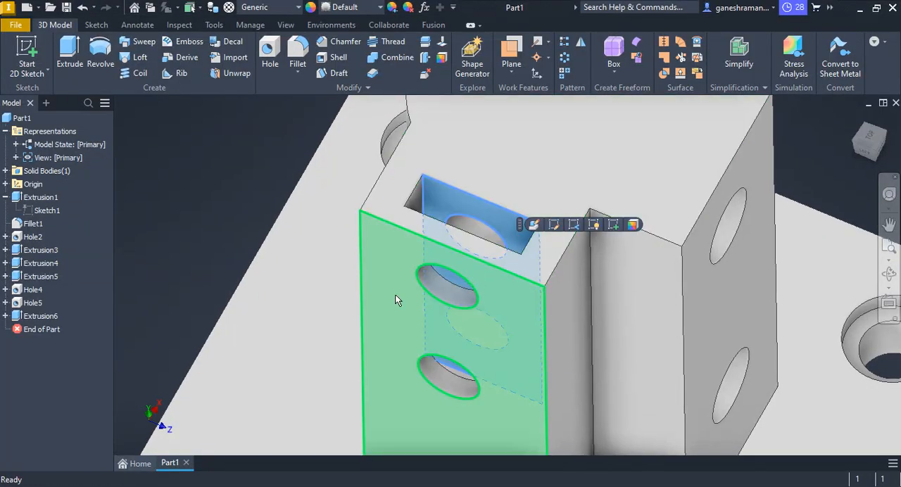
pyautogui.keyDown('ctrl'); pyautogui.click(394, 296); pyautogui.keyUp('ctrl')
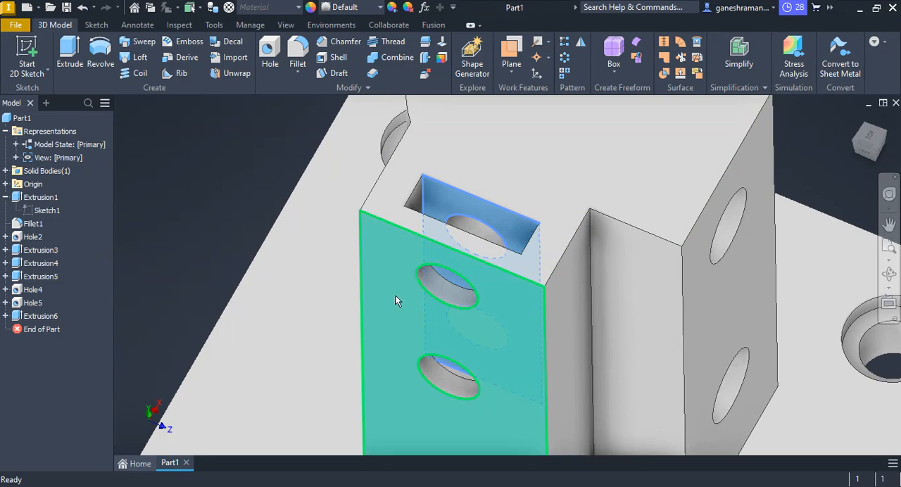
pyautogui.press('Escape')
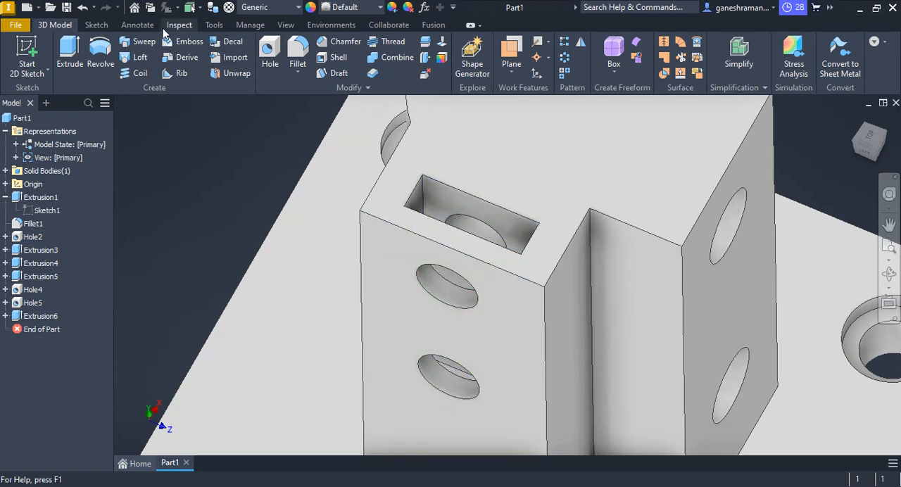
# Measure the distance from the slot's inner long wall to the pad's outer face.
pyautogui.click(136, 26)
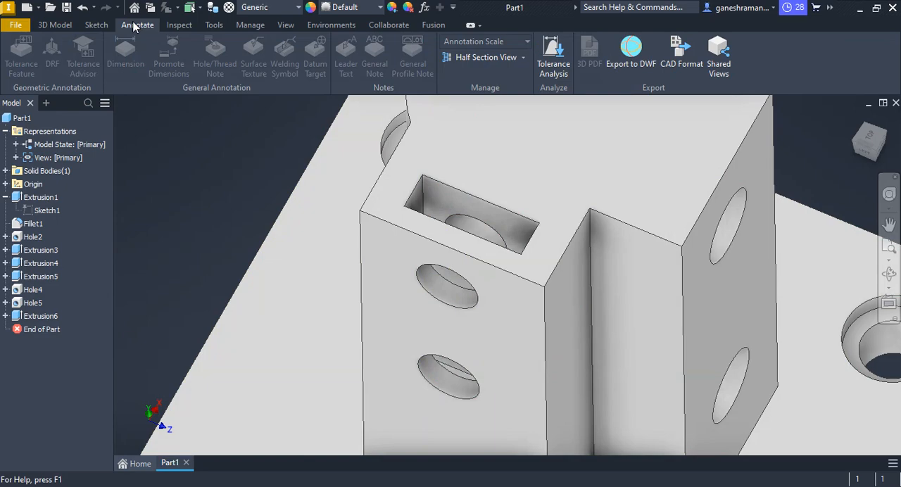
pyautogui.click(213, 26)
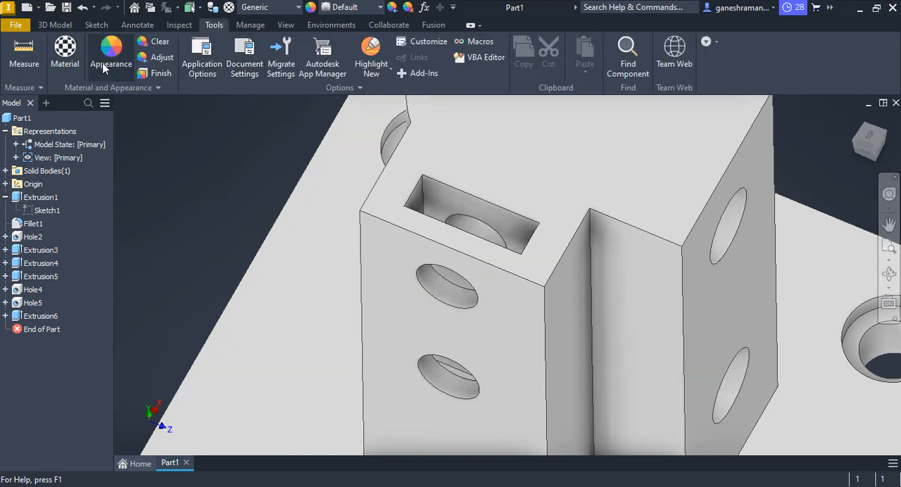
pyautogui.click(24, 53)
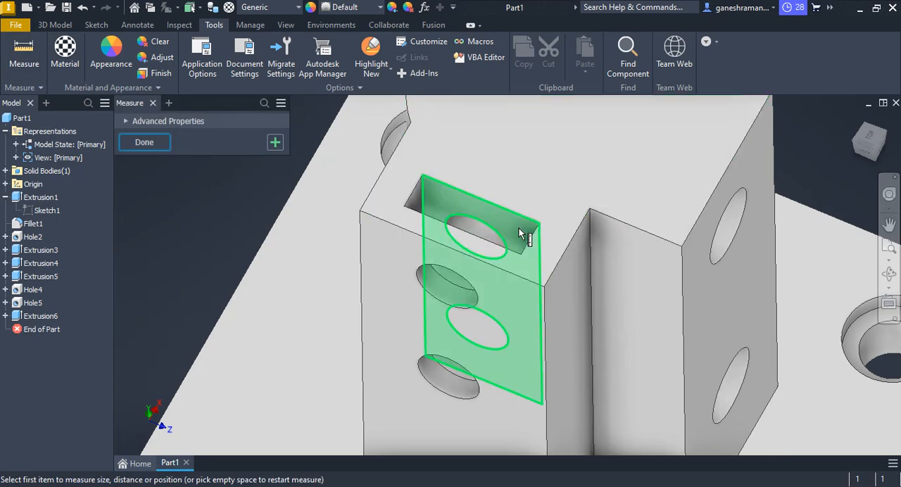
pyautogui.click(518, 233)
pyautogui.click(399, 282)
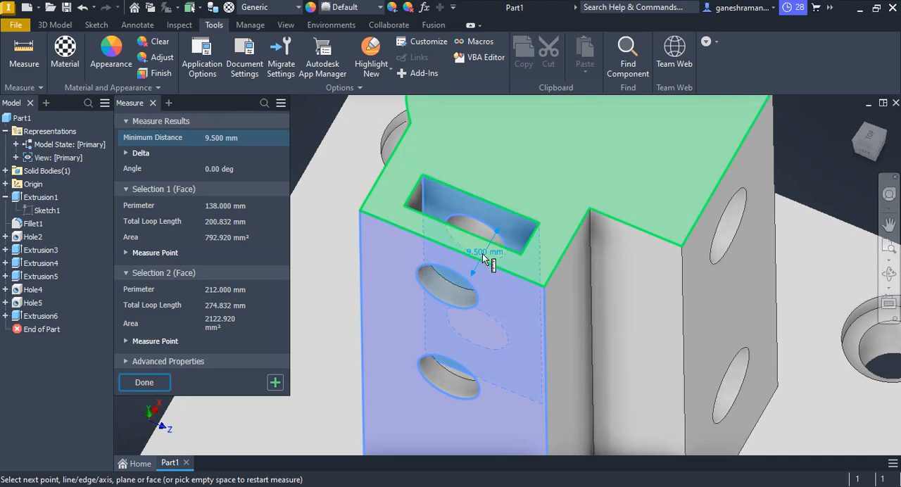
pyautogui.press('Escape')
# Measure the wall thickness between the pad's outer face and the slot's nearer long wall.
pyautogui.scroll(-5, 523, 303)
pyautogui.scroll(6, 508, 293)
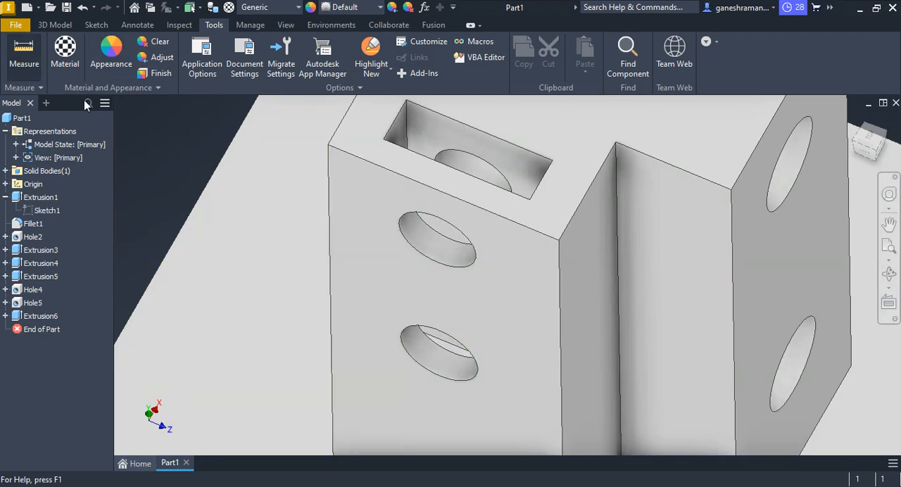
pyautogui.click(491, 282)
pyautogui.moveTo(497, 255); pyautogui.dragTo(447, 250, button='middle')
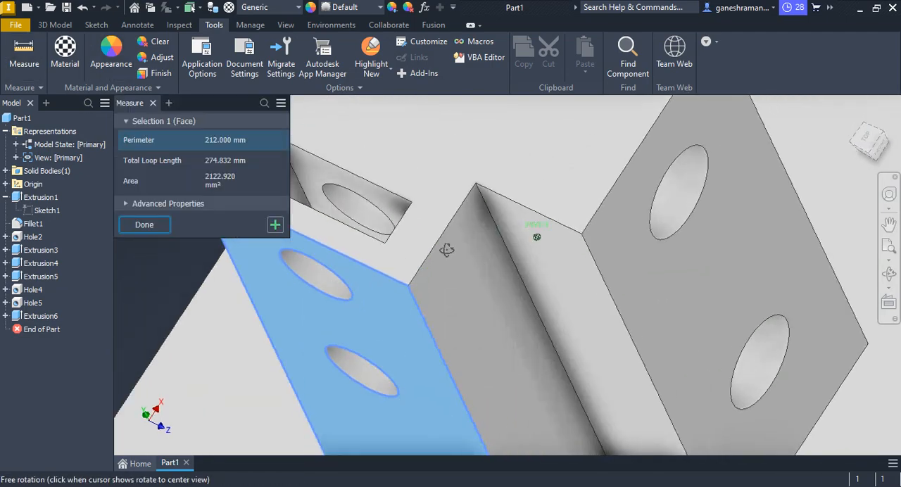
pyautogui.scroll(-6, 446, 250)
pyautogui.scroll(4, 384, 354)
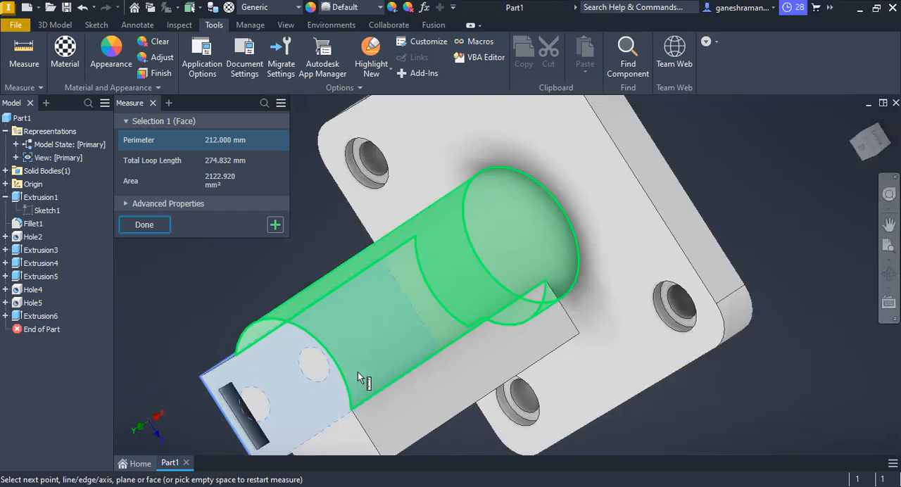
pyautogui.moveTo(358, 371); pyautogui.dragTo(628, 142, button='middle')
pyautogui.scroll(-5, 422, 274)
pyautogui.scroll(2, 392, 286)
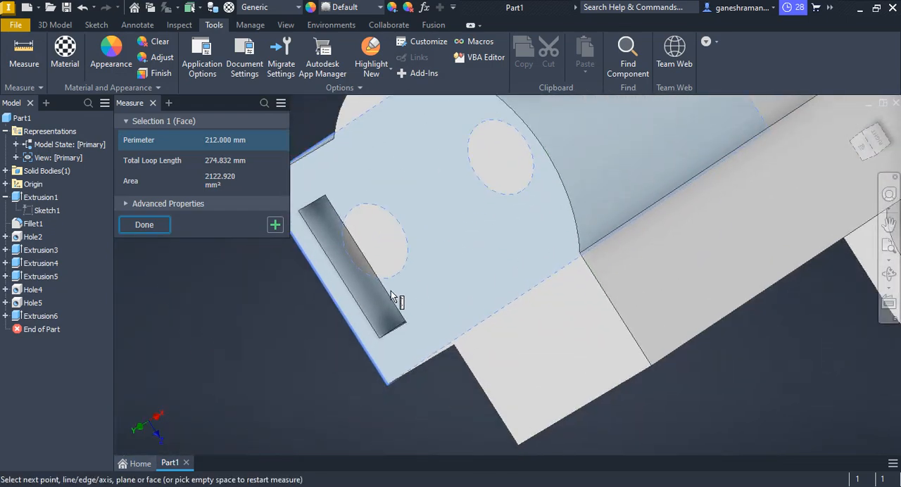
pyautogui.click(375, 304)
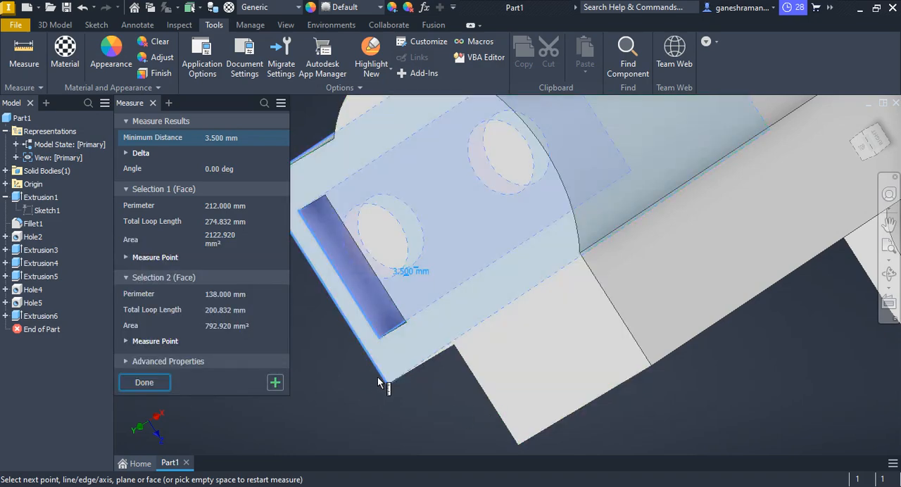
pyautogui.scroll(4, 422, 352)
pyautogui.scroll(-4, 439, 343)
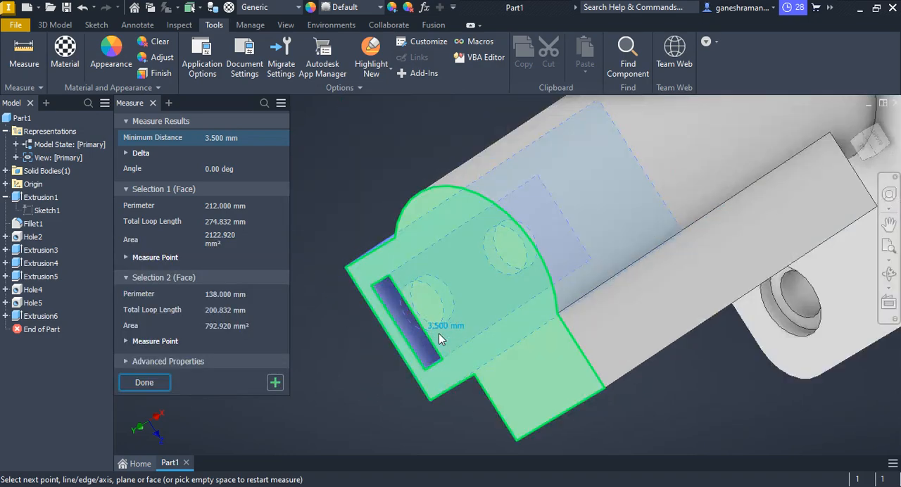
pyautogui.press('Escape')
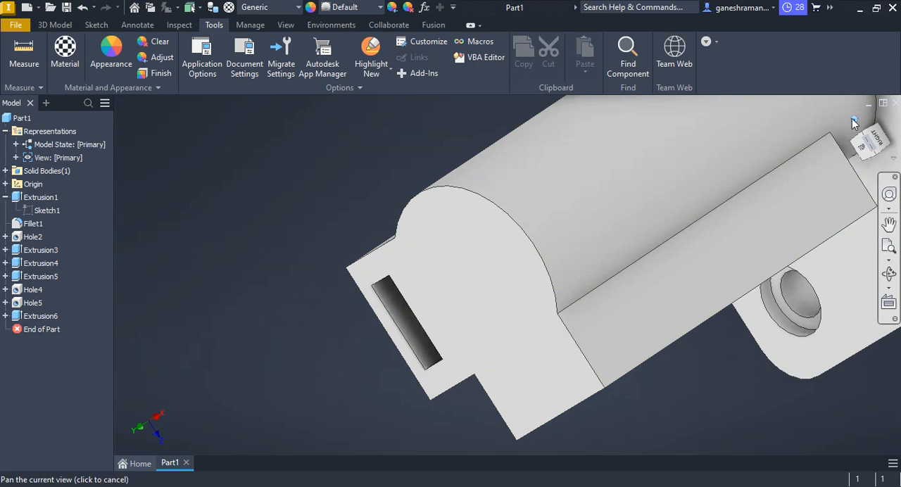
# Edit the pad's 10 mm hole feature and set its depth to 3.5 mm.
pyautogui.click(853, 121)
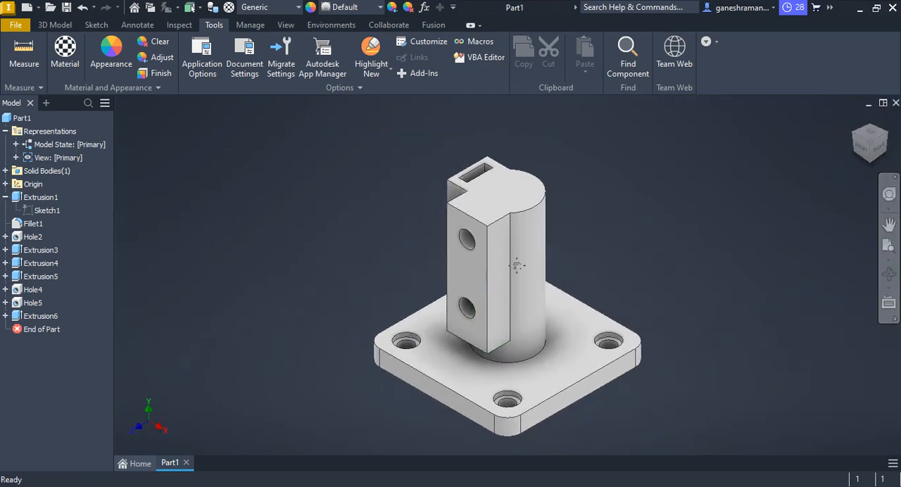
pyautogui.keyDown('shift'); pyautogui.moveTo(518, 226); pyautogui.dragTo(707, 202, button='middle'); pyautogui.keyUp('shift')
pyautogui.scroll(8, 529, 215)
pyautogui.click(295, 210)
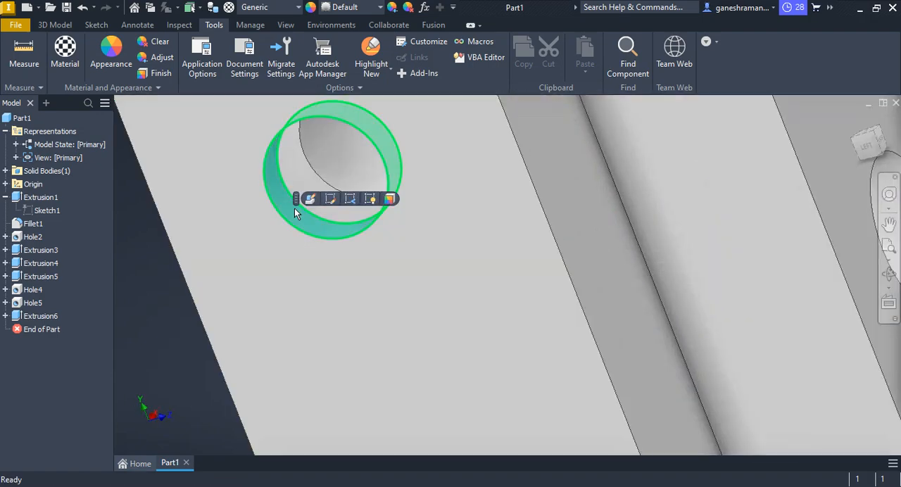
pyautogui.click(309, 199)
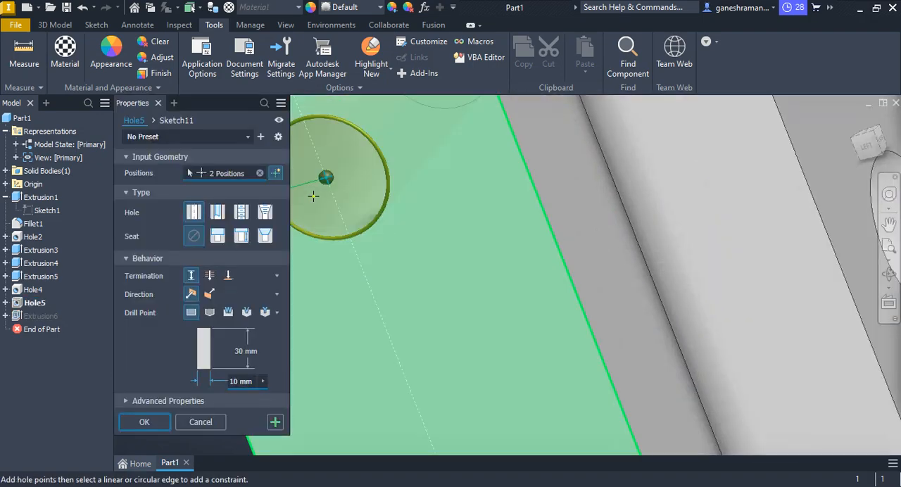
pyautogui.click(241, 354)
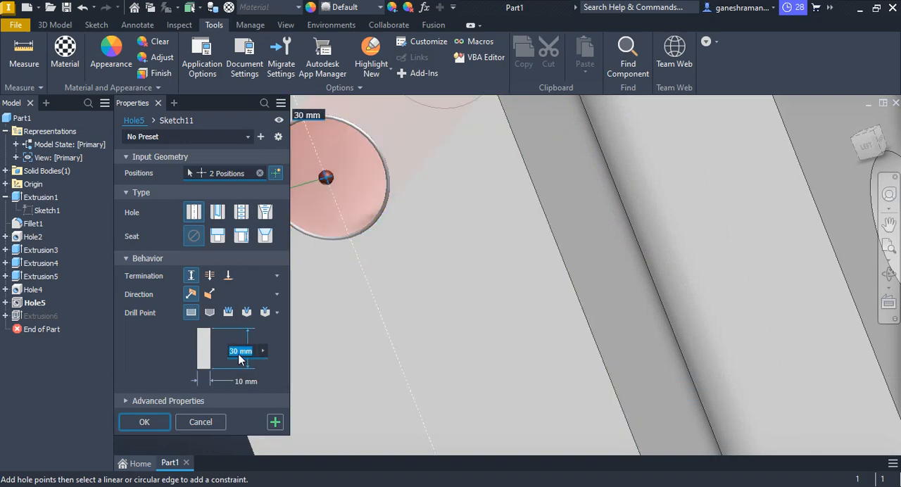
pyautogui.write('3.')
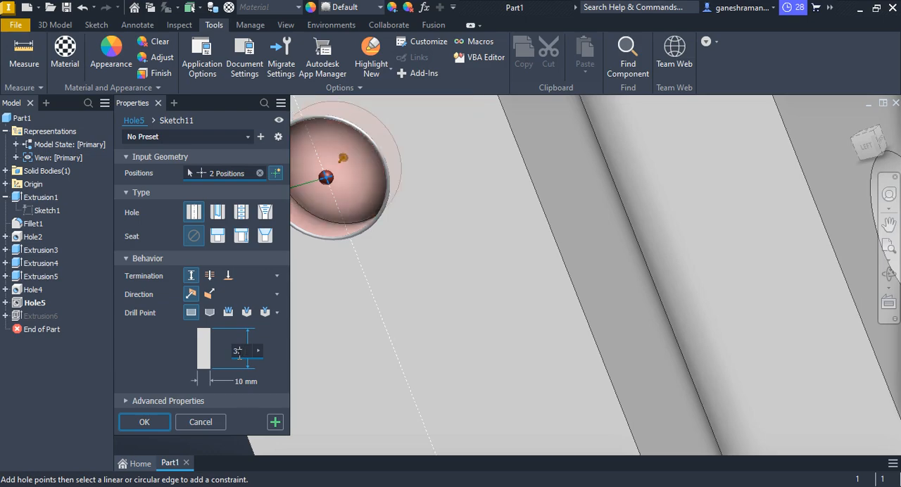
pyautogui.press('Return')
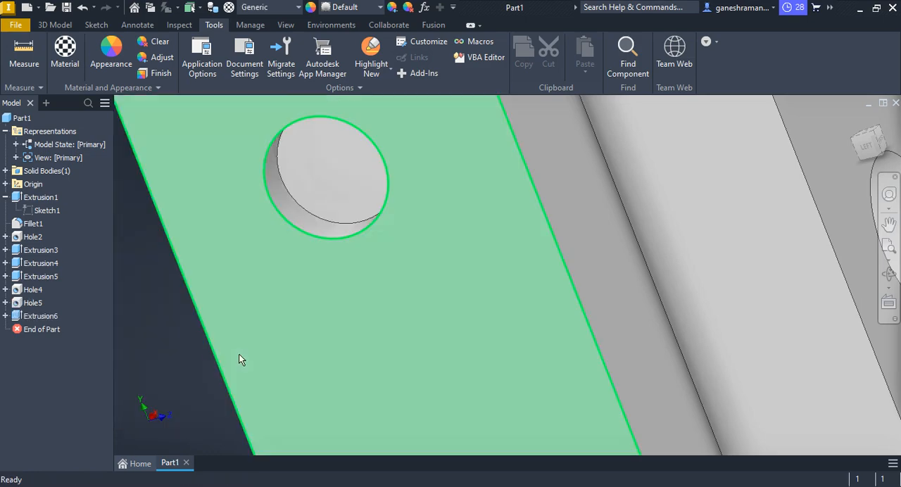
# Start a sketch on the upright body's top face and draw a circle about 24.5 mm in diameter centred on the origin.
pyautogui.press('F6')
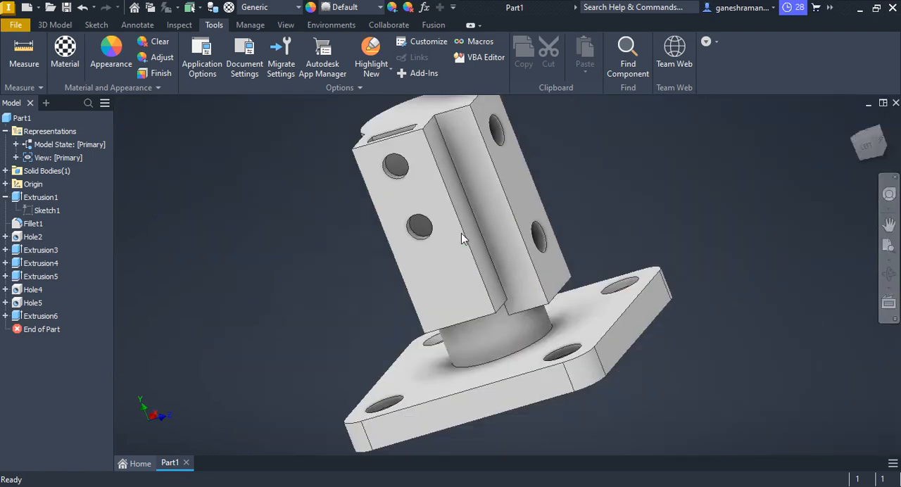
pyautogui.press('F4')
pyautogui.keyDown('shift'); pyautogui.moveTo(457, 250); pyautogui.dragTo(501, 243, button='middle'); pyautogui.keyUp('shift')
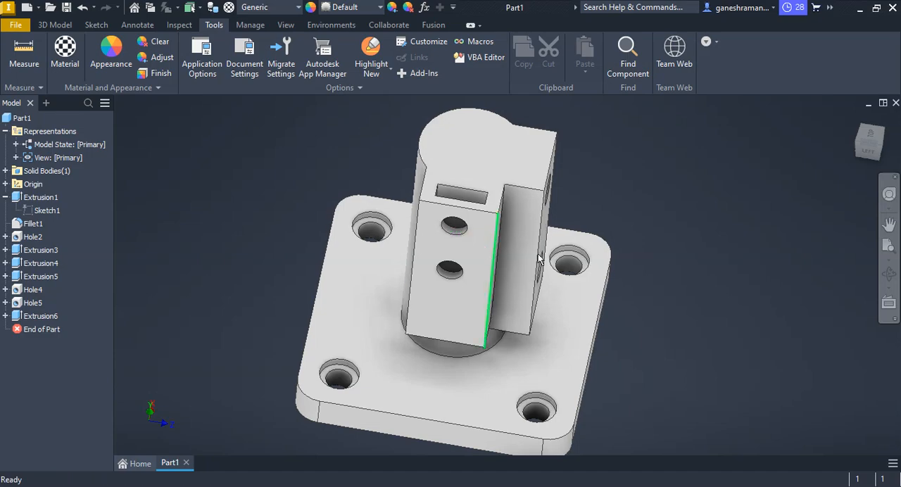
pyautogui.click(471, 139)
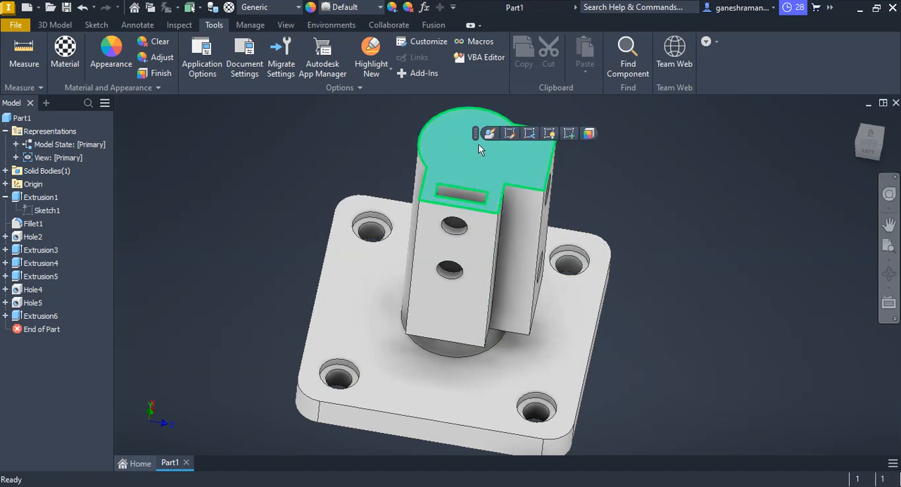
pyautogui.click(569, 134)
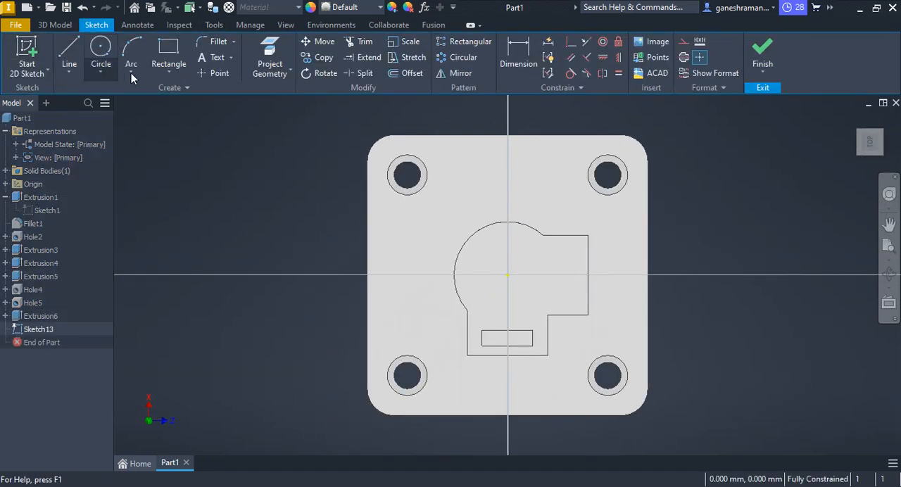
pyautogui.click(101, 48)
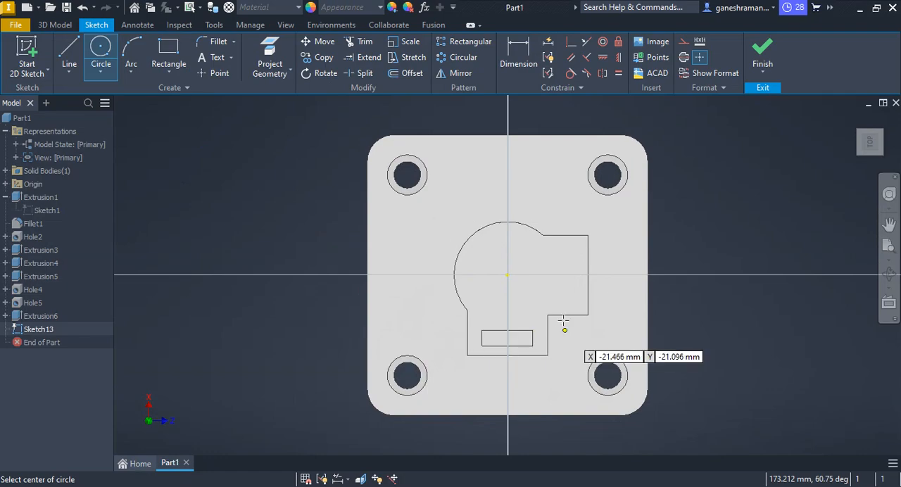
pyautogui.click(507, 274)
pyautogui.click(480, 254)
pyautogui.hotkey('alt', 'Tab')
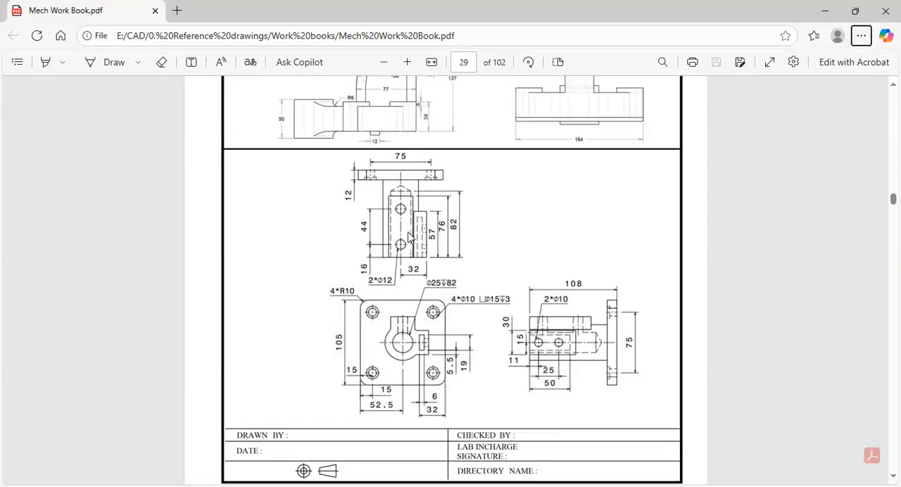
pyautogui.hotkey('alt', 'Tab')
pyautogui.moveTo(727, 192)
pyautogui.mouseDown(button='middle')
pyautogui.moveTo(680, 171)
pyautogui.moveTo(678, 155)
pyautogui.mouseUp(button='middle')
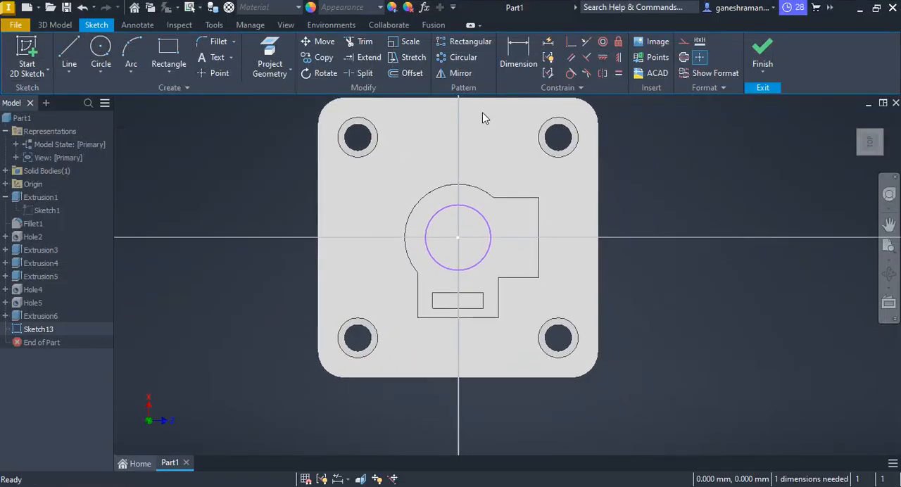
# Dimension the circle's diameter to 25 mm and finish the sketch.
pyautogui.click(518, 56)
pyautogui.click(453, 204)
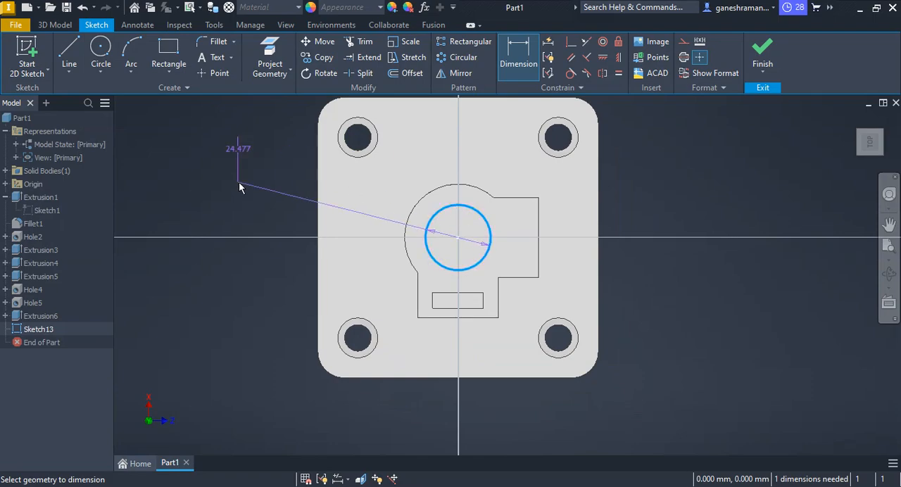
pyautogui.click(240, 185)
pyautogui.write('25')
pyautogui.press('Return')
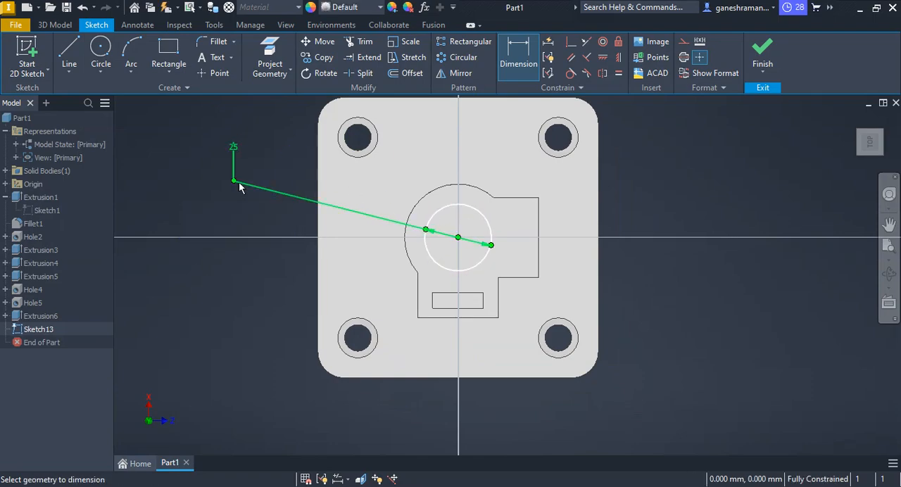
pyautogui.press('Escape')
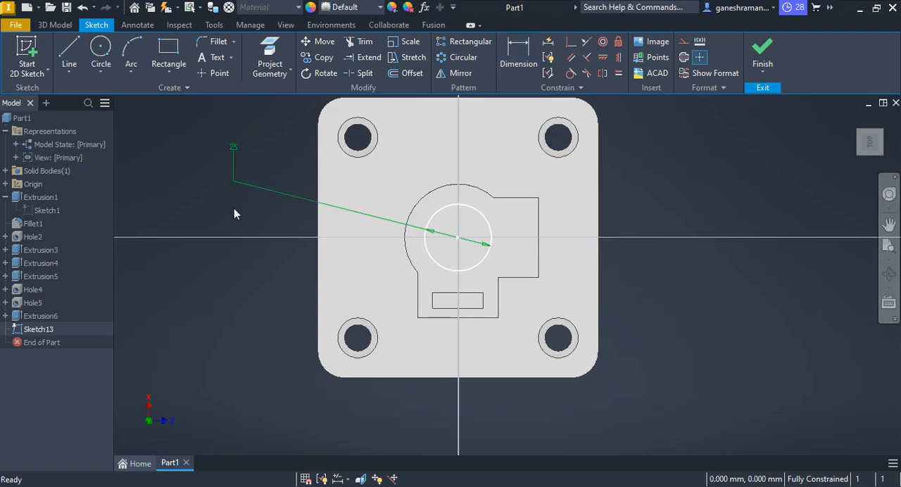
pyautogui.press('s')
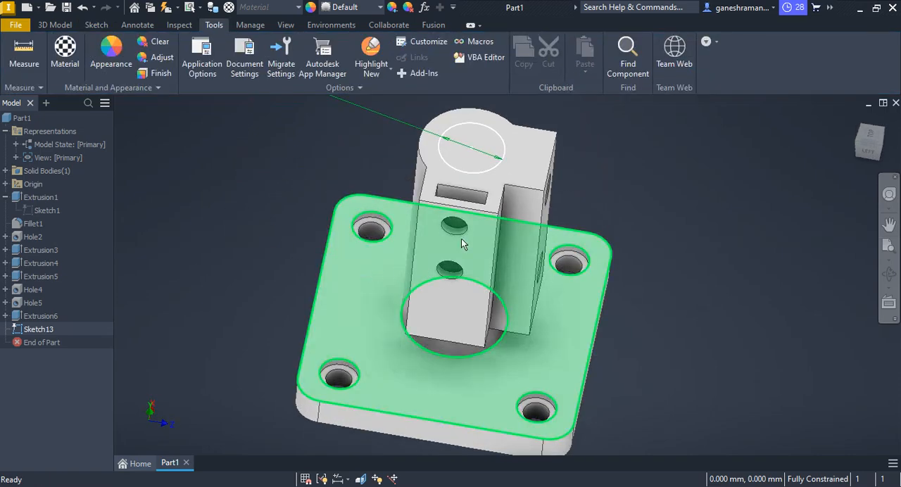
# Extrude the 25 mm circle downward from the top face as a cut to form the central bore.
pyautogui.click(53, 25)
pyautogui.click(69, 56)
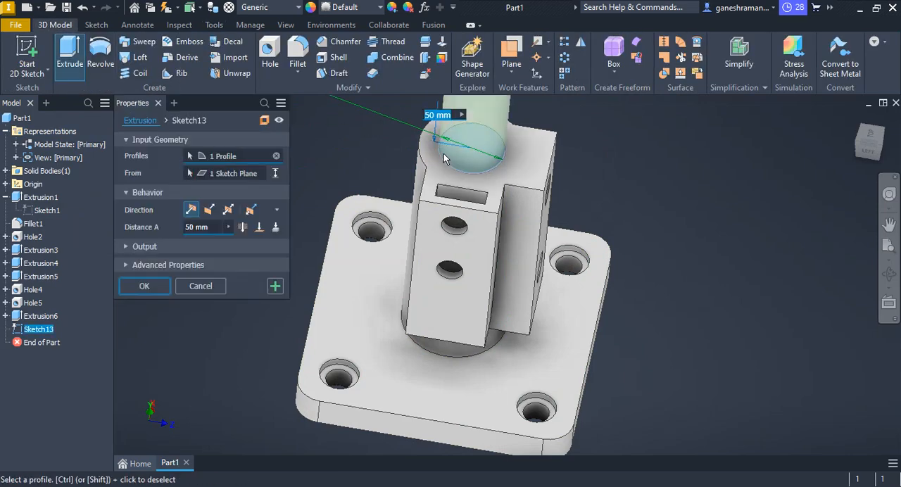
pyautogui.scroll(-5, 496, 230)
pyautogui.scroll(3, 503, 216)
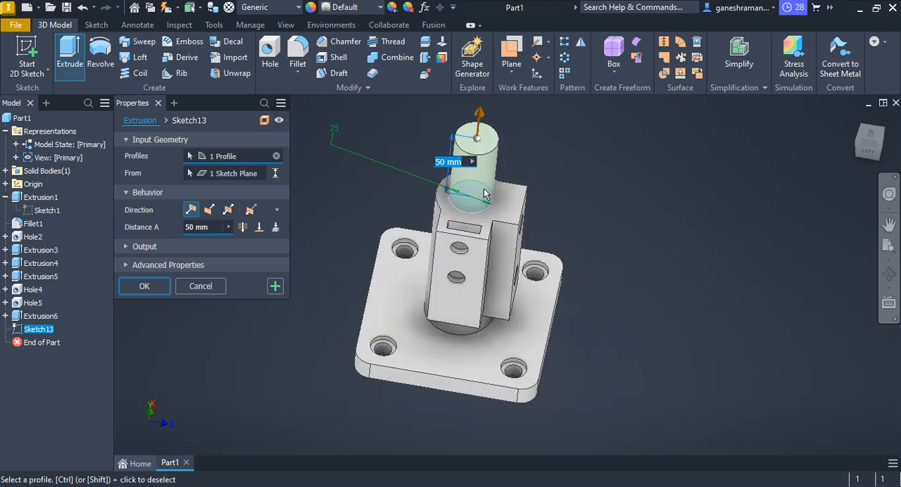
pyautogui.keyDown('shift'); pyautogui.moveTo(483, 188); pyautogui.dragTo(479, 218, button='middle'); pyautogui.keyUp('shift')
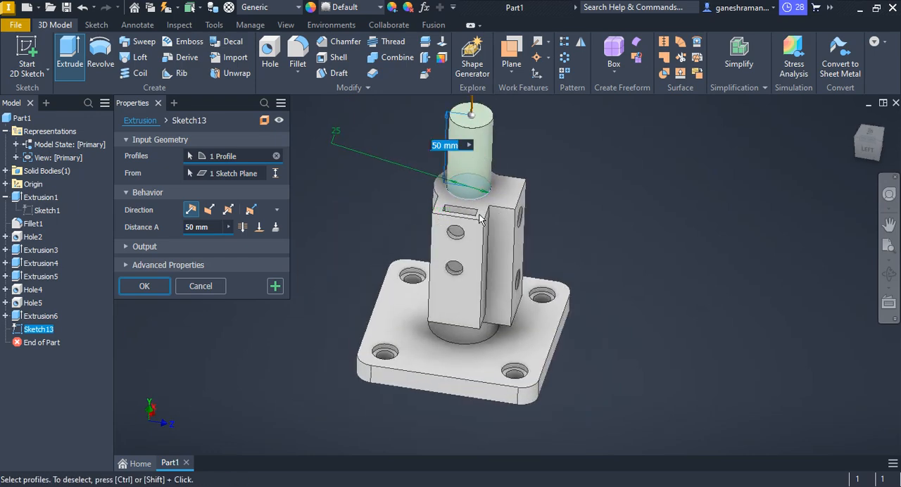
pyautogui.click(209, 210)
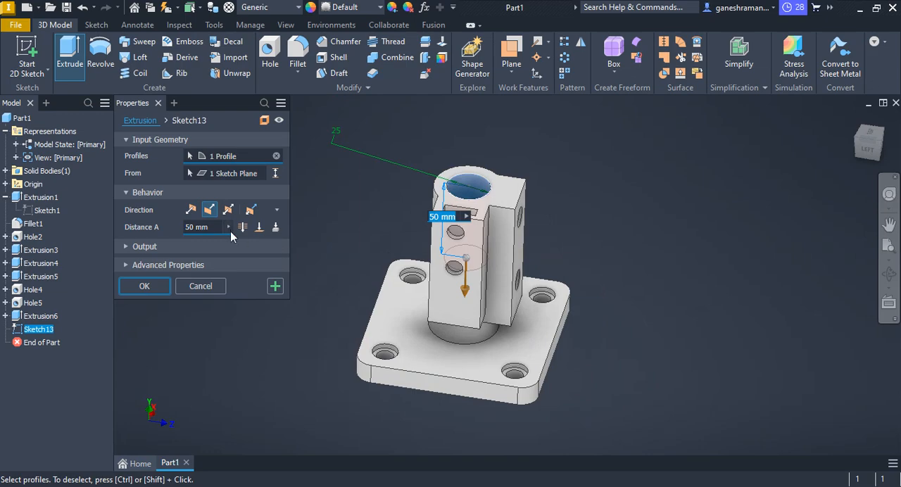
pyautogui.doubleClick(208, 231)
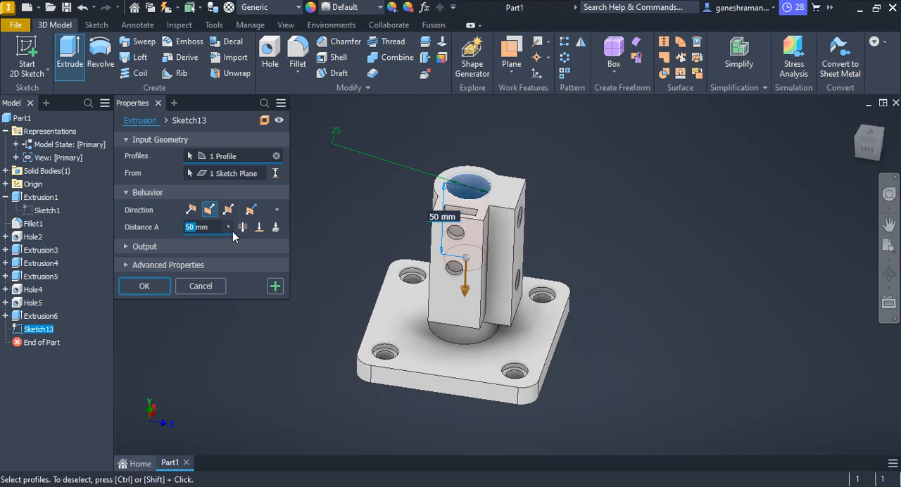
pyautogui.press('Return')
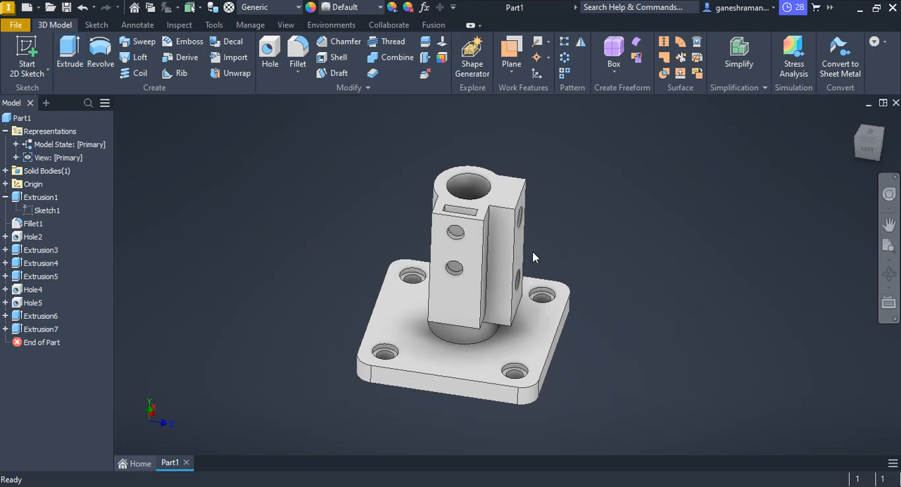
# Examine the bracket from several angles, checking the central bore, the slot and the side holes.
pyautogui.keyDown('shift'); pyautogui.moveTo(533, 258); pyautogui.dragTo(436, 258, button='middle'); pyautogui.keyUp('shift')
pyautogui.keyDown('shift'); pyautogui.moveTo(437, 227); pyautogui.dragTo(439, 254, button='middle'); pyautogui.keyUp('shift')
pyautogui.moveTo(548, 282); pyautogui.dragTo(639, 255, button='middle')
pyautogui.scroll(3, 591, 287)
pyautogui.scroll(-5, 639, 255)
pyautogui.moveTo(578, 256); pyautogui.dragTo(485, 235, button='middle')
pyautogui.scroll(6, 558, 265)
pyautogui.scroll(-3, 526, 257)
pyautogui.moveTo(531, 259); pyautogui.dragTo(504, 242, button='middle')
# Inspect a counterbored corner hole in the base plate and open its hole feature to check the settings.
pyautogui.scroll(3, 366, 285)
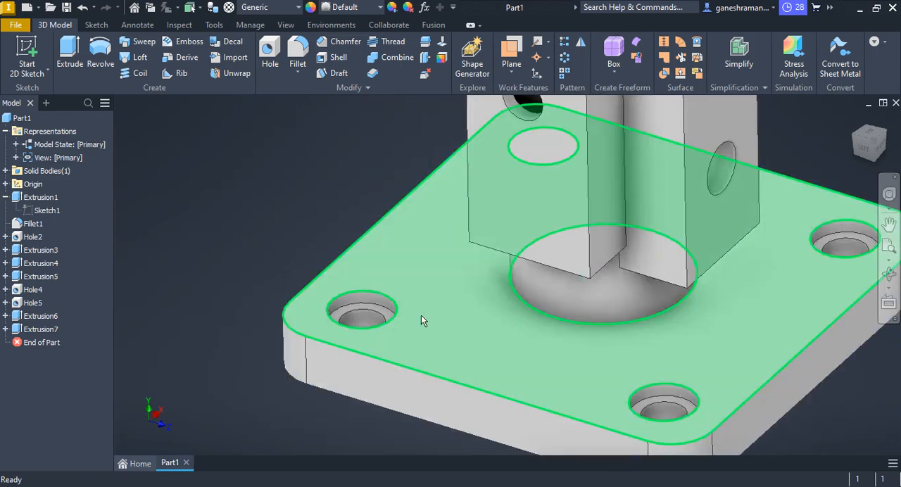
pyautogui.scroll(4, 431, 309)
pyautogui.moveTo(458, 288); pyautogui.dragTo(548, 245, button='middle')
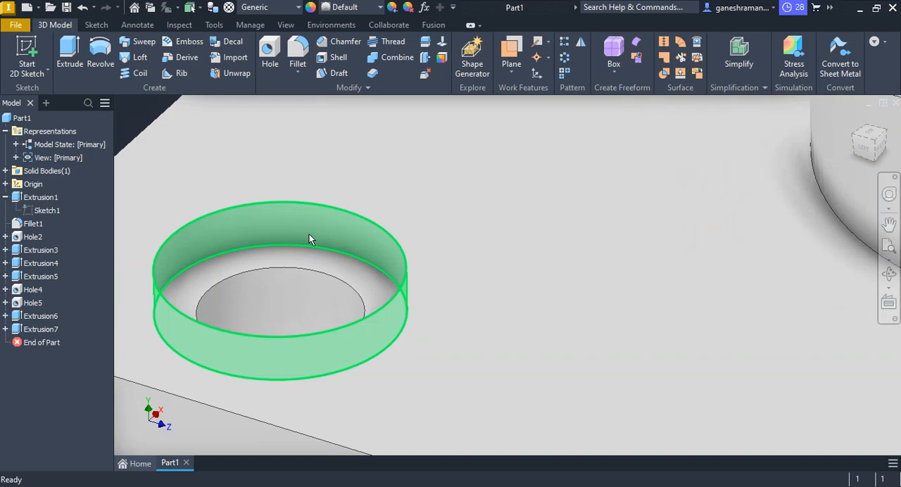
pyautogui.scroll(-3, 351, 235)
pyautogui.moveTo(357, 242); pyautogui.dragTo(341, 210, button='middle')
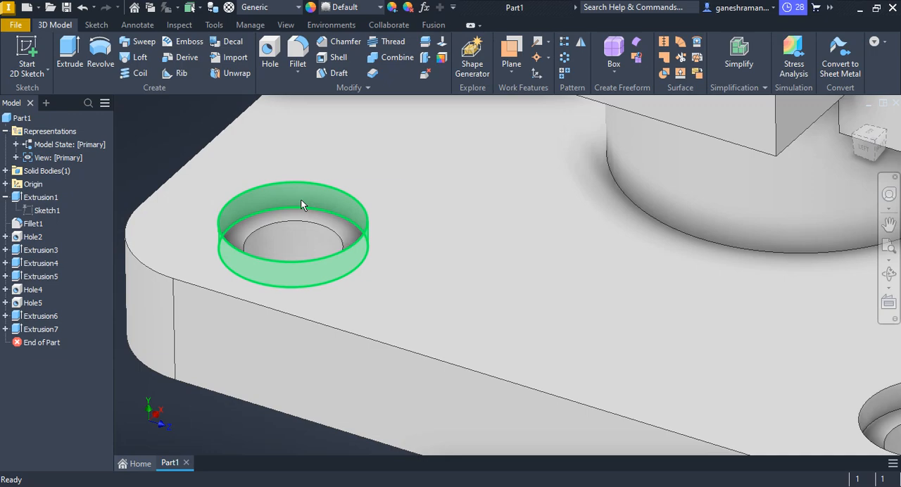
pyautogui.click(301, 200)
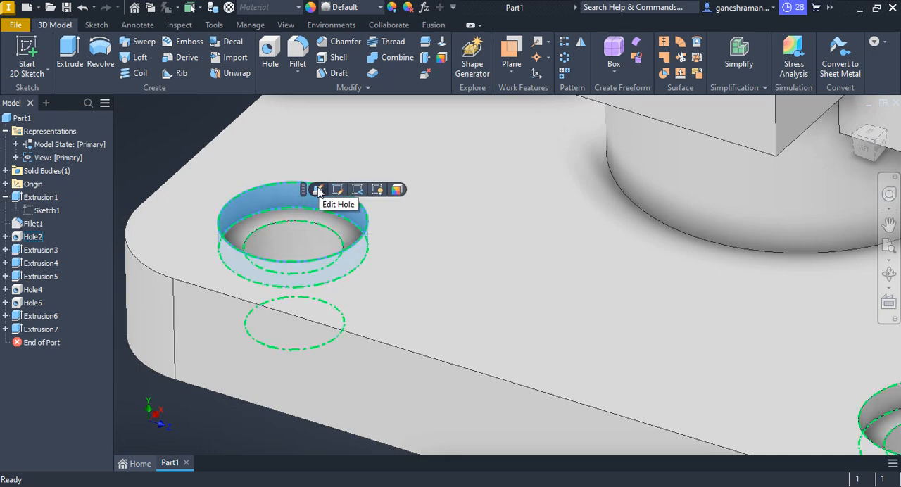
pyautogui.click(318, 190)
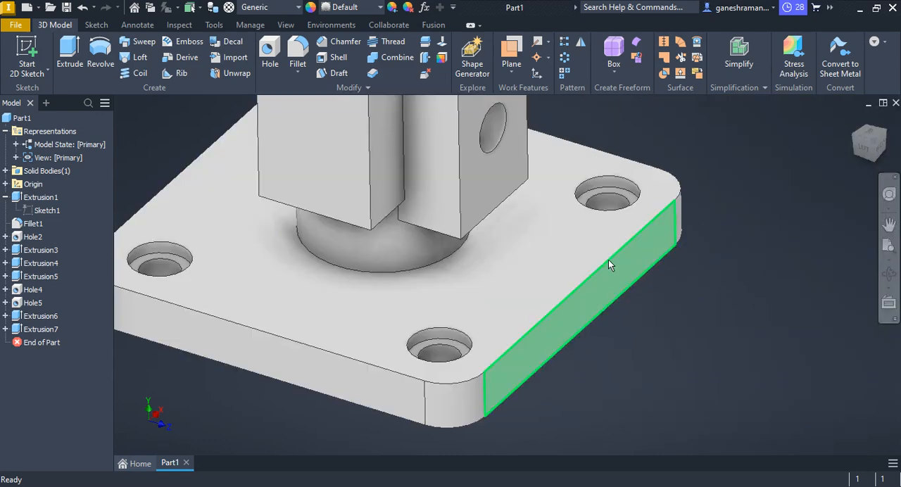
pyautogui.scroll(-5, 607, 260)
pyautogui.moveTo(608, 260); pyautogui.dragTo(715, 301, button='middle')
pyautogui.scroll(3, 650, 295)
pyautogui.scroll(-3, 693, 304)
pyautogui.moveTo(645, 301); pyautogui.dragTo(616, 306, button='middle')
pyautogui.scroll(3, 573, 300)
pyautogui.scroll(-3, 616, 305)
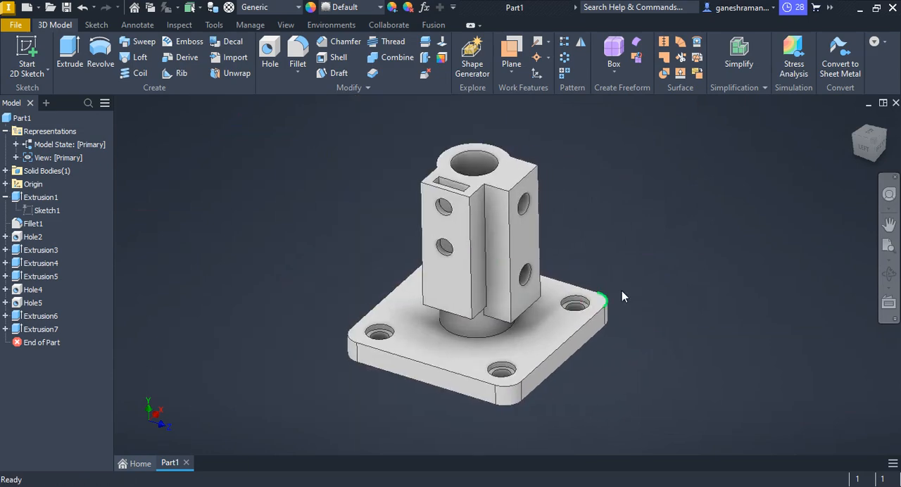